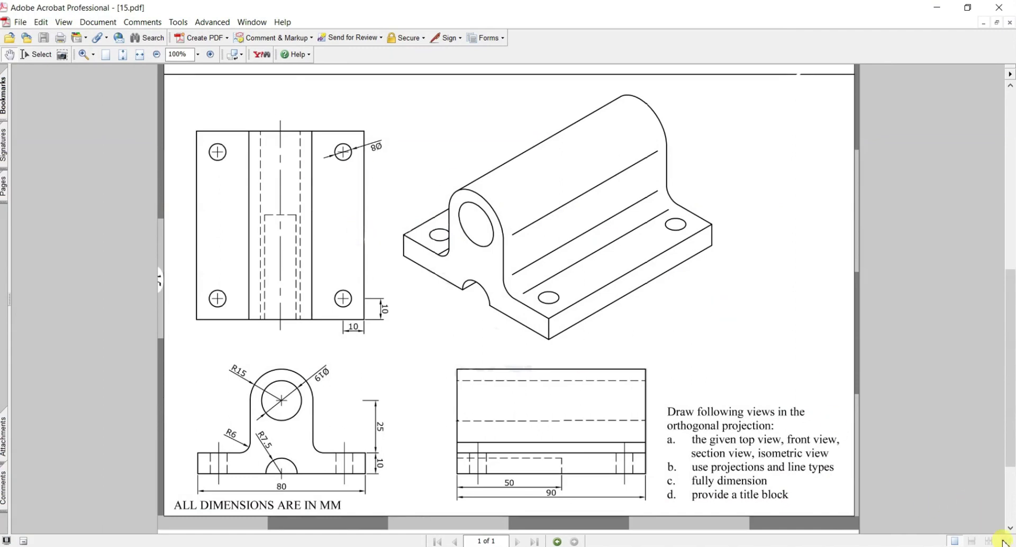
Restore the PDF window, move it to the upper edge of the screen and enlarge it to show all bracket views
left_click(967, 8)
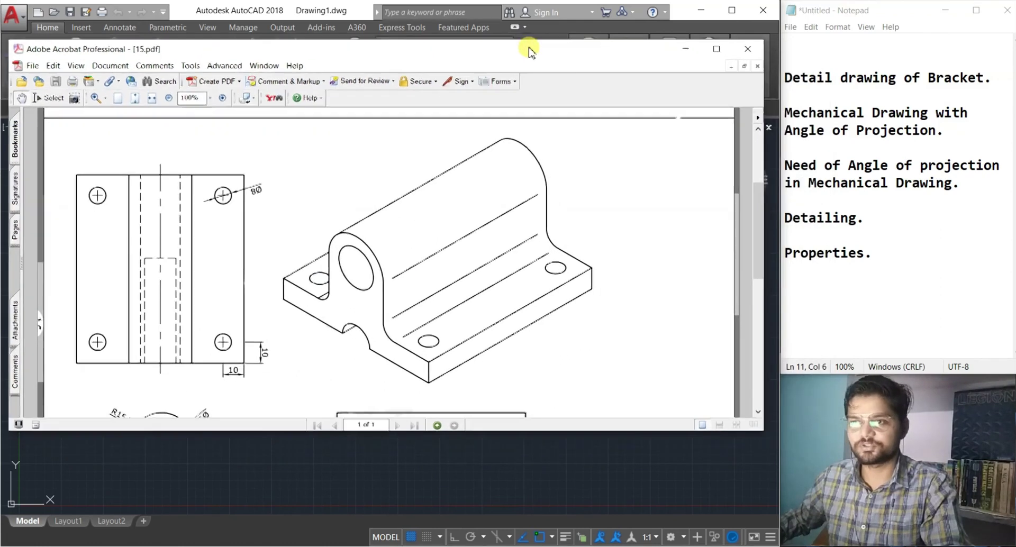
left_click_drag(529, 50, 524, 12)
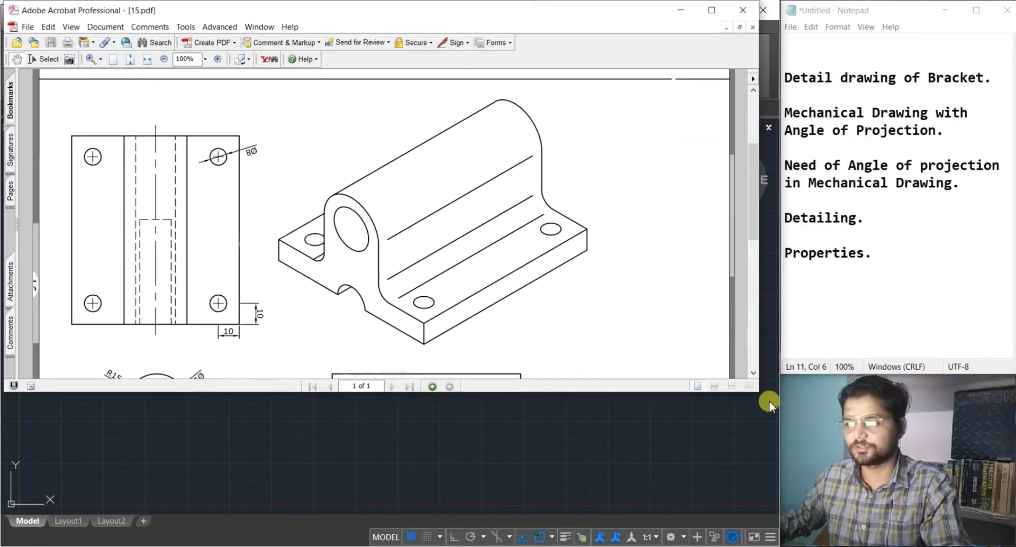
mouse_move(758, 391)
left_mouse_down()
mouse_move(753, 474)
mouse_move(786, 517)
mouse_move(775, 546)
left_mouse_up()
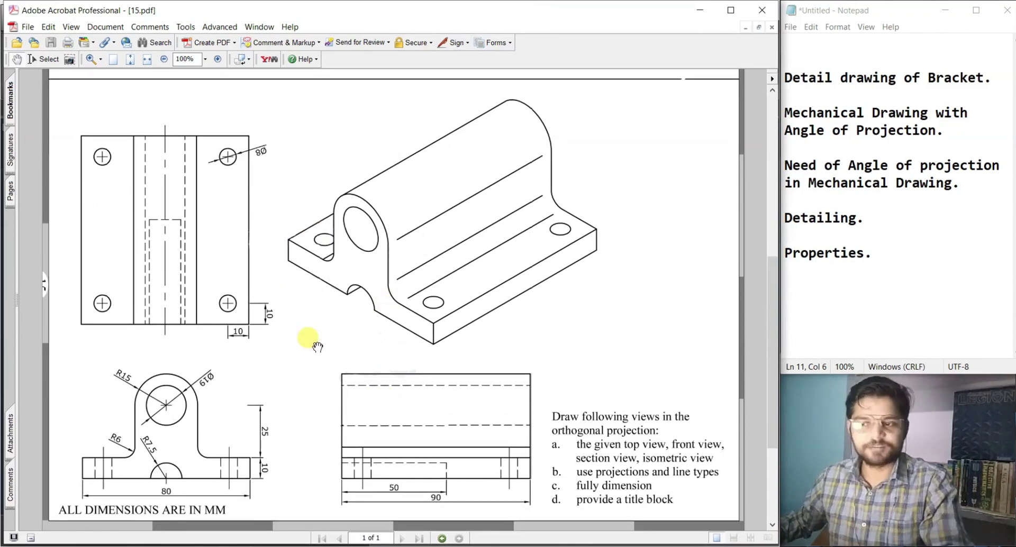
scroll(317, 347, "down", 1)
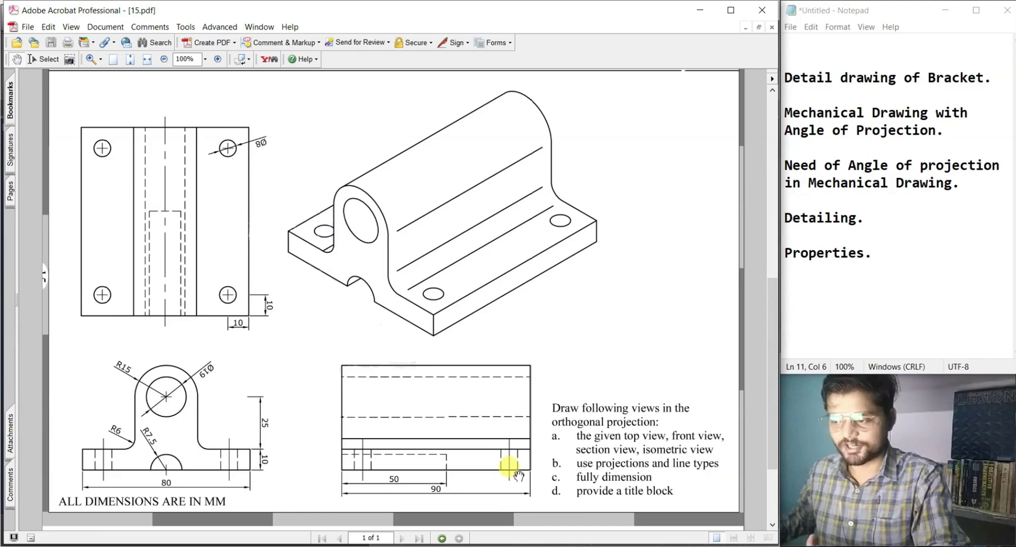
Examine the bracket's views and dimensions in the PDF, especially the front view, and return to the AutoCAD drawing
key("alt+Tab")
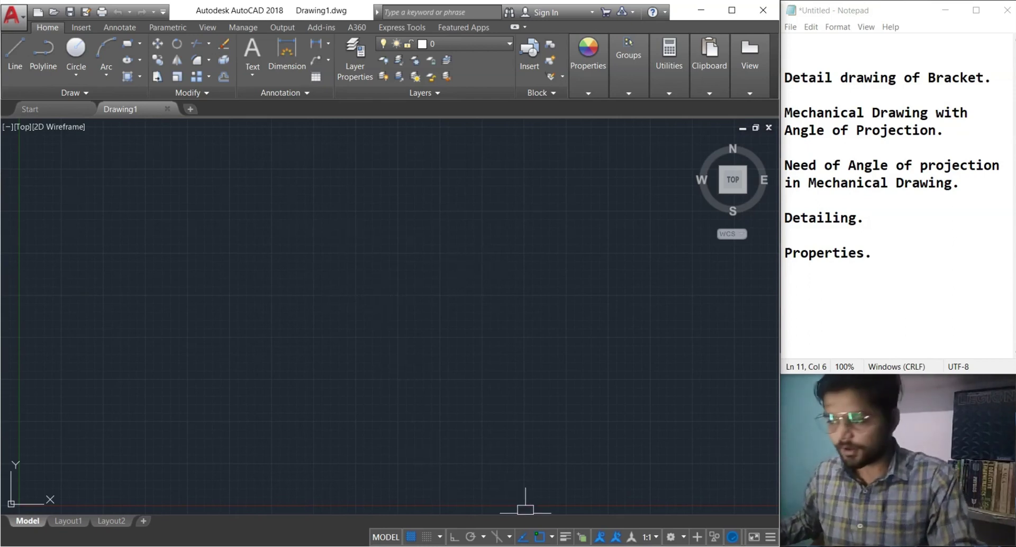
key("alt+Tab")
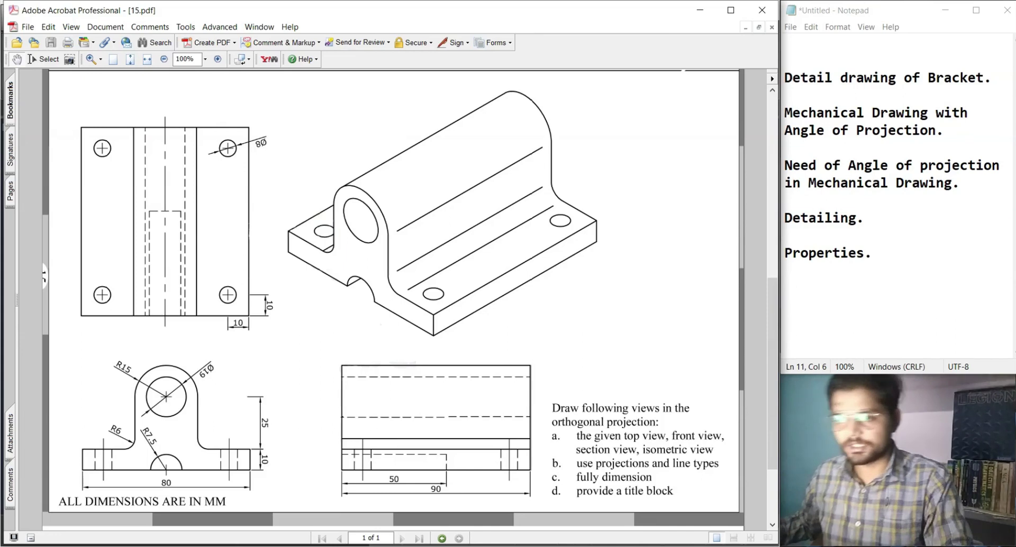
scroll(215, 442, "down", 1)
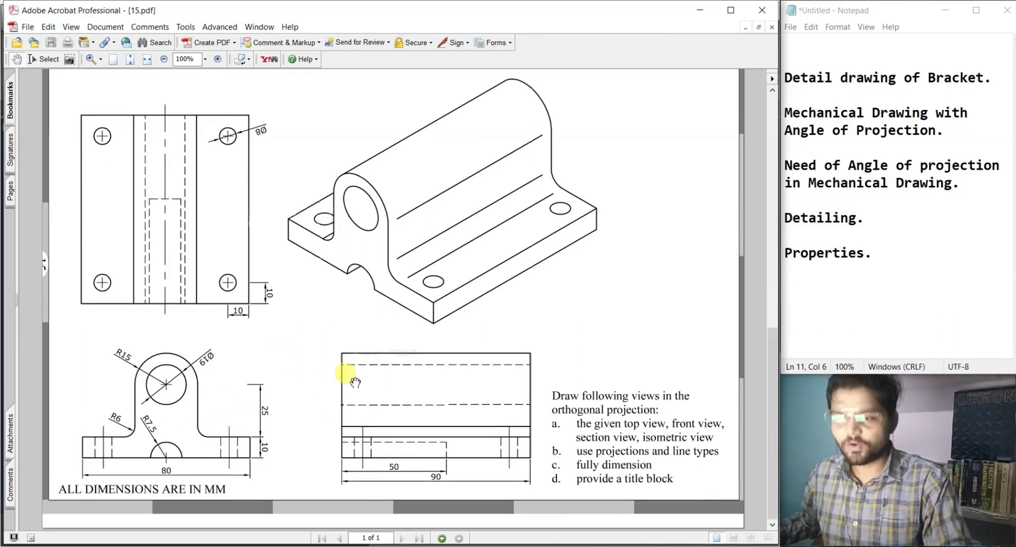
left_click(218, 59)
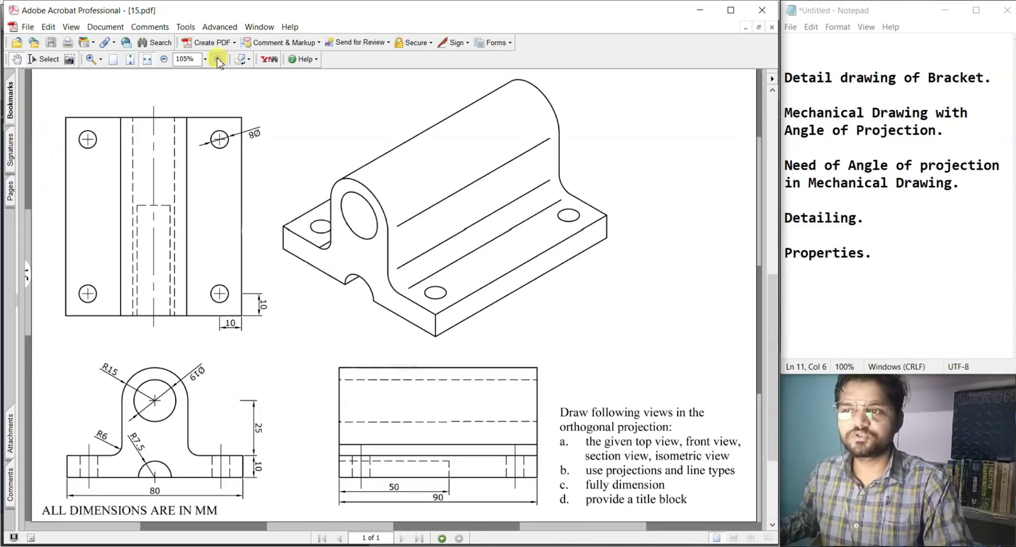
left_click(218, 59)
left_click_drag(280, 380, 501, 256)
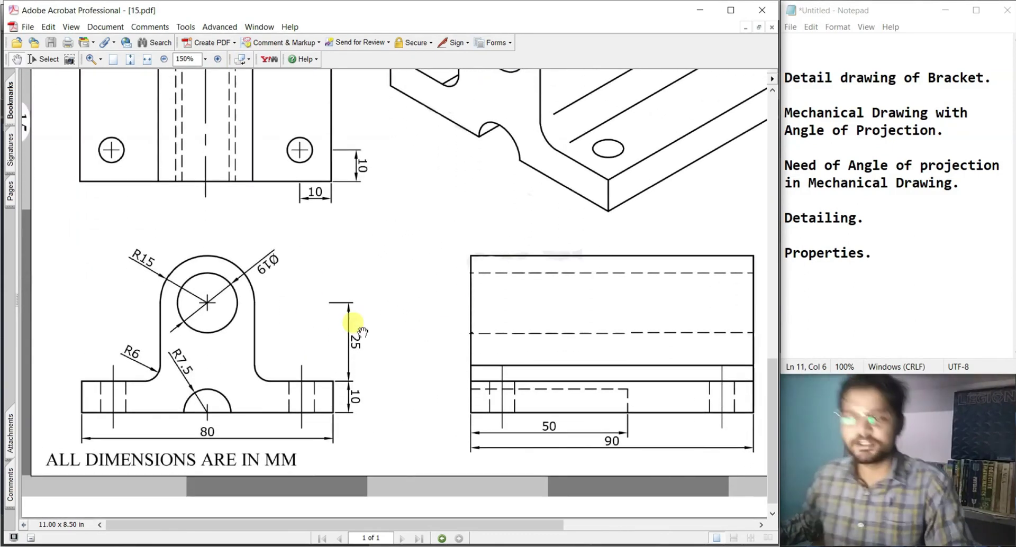
left_click(164, 59)
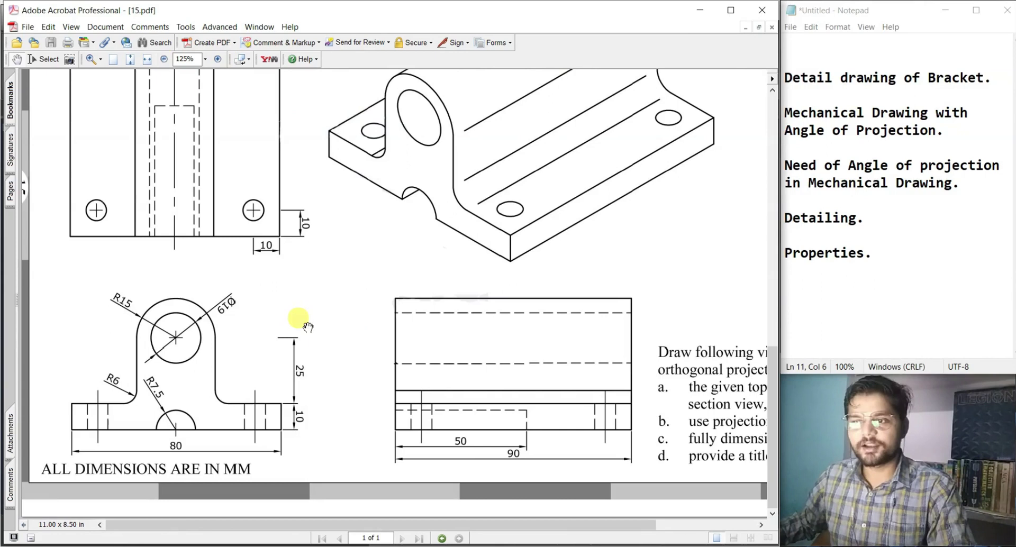
left_click(148, 59)
left_click_drag(243, 195, 273, 250)
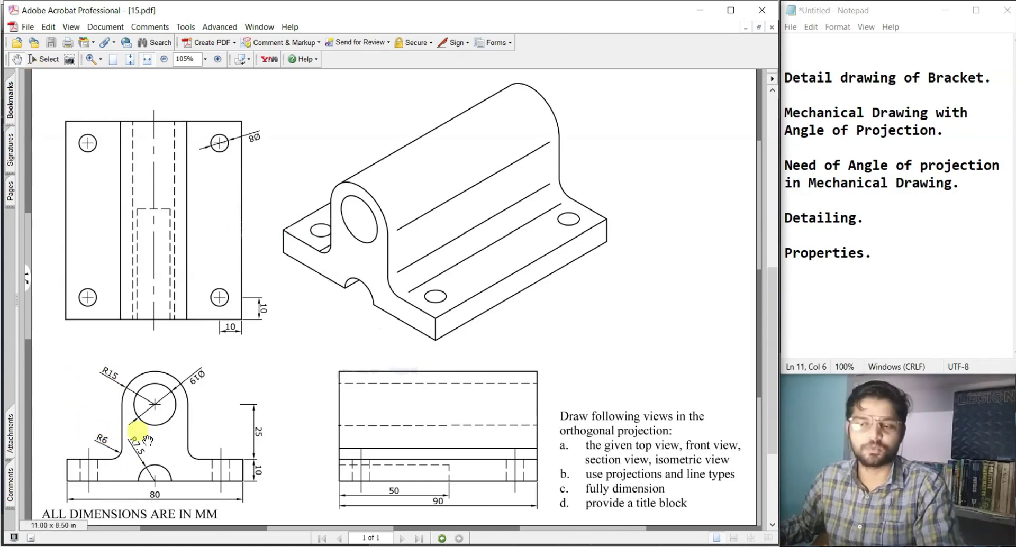
scroll(142, 431, "down", 1)
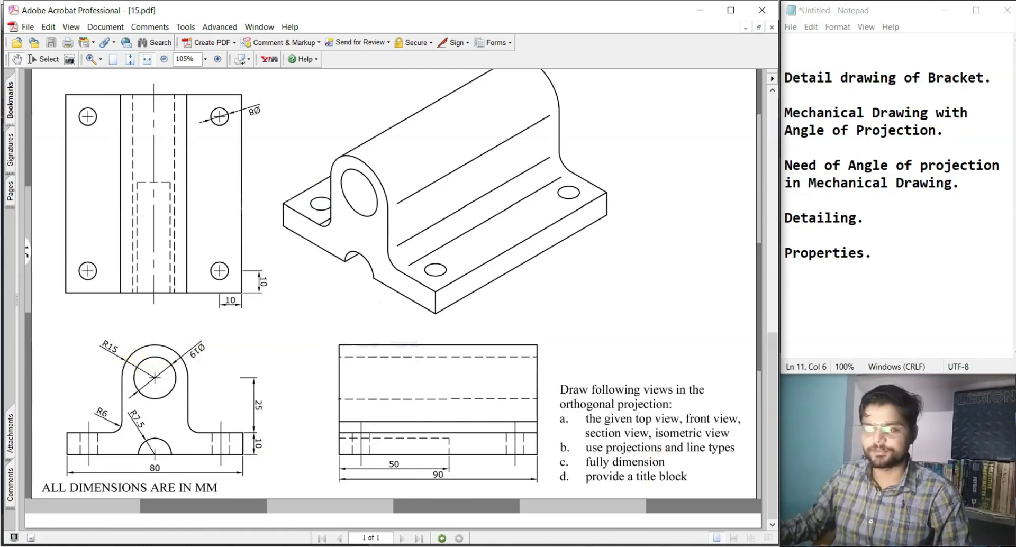
left_click(582, 497)
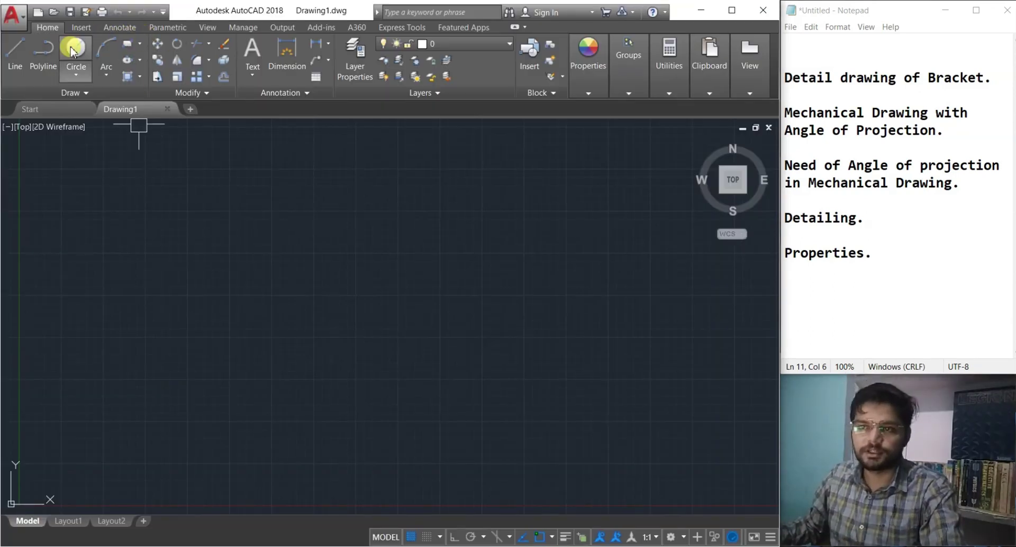
key("c")
key("Return")
left_click(309, 309)
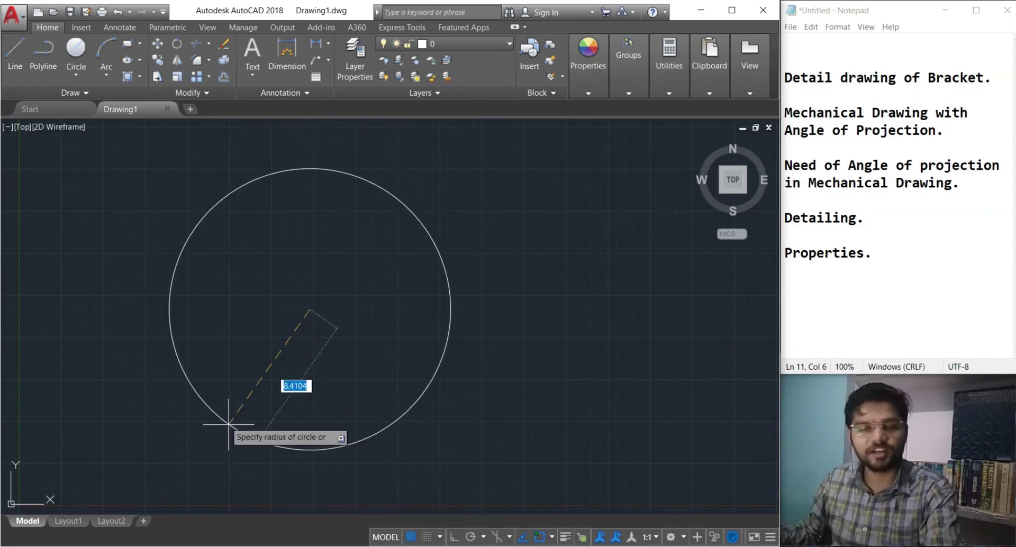
key("Escape")
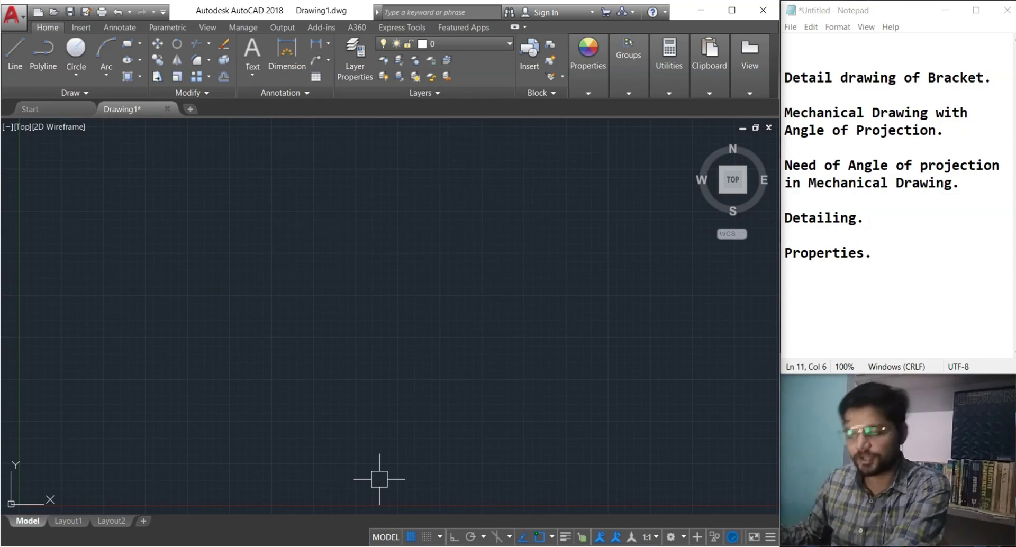
Show the command line in the drawing window
key("ctrl+9")
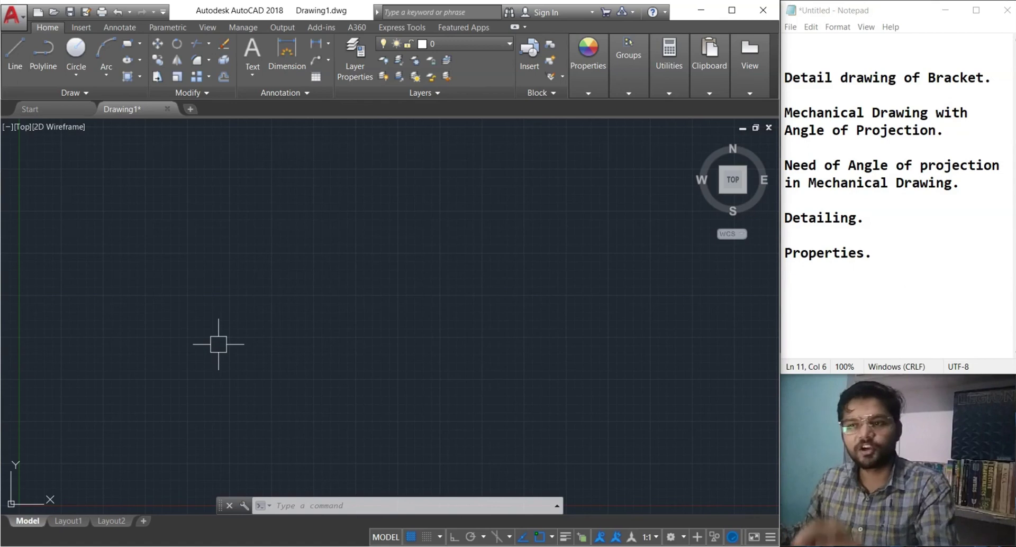
left_click(304, 420)
key("Escape")
key("Escape")
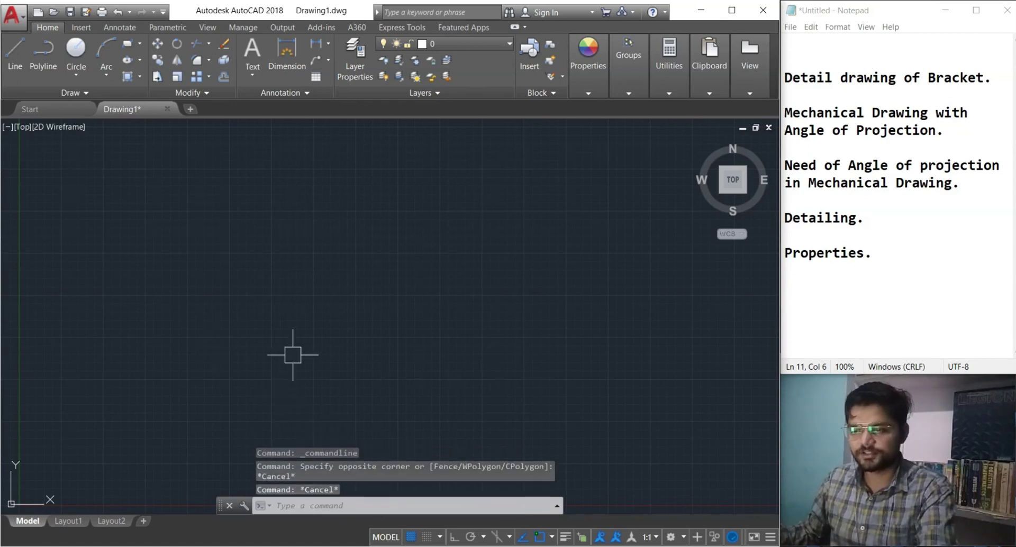
Draw a circle with a radius of 15 for the bracket's rounded head in the front view
type("c")
key("Return")
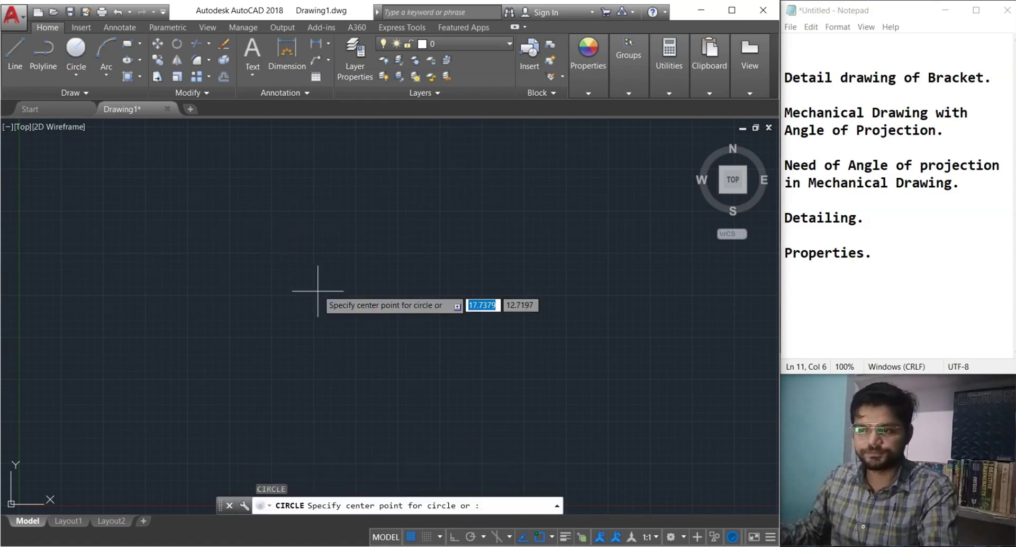
left_click(317, 285)
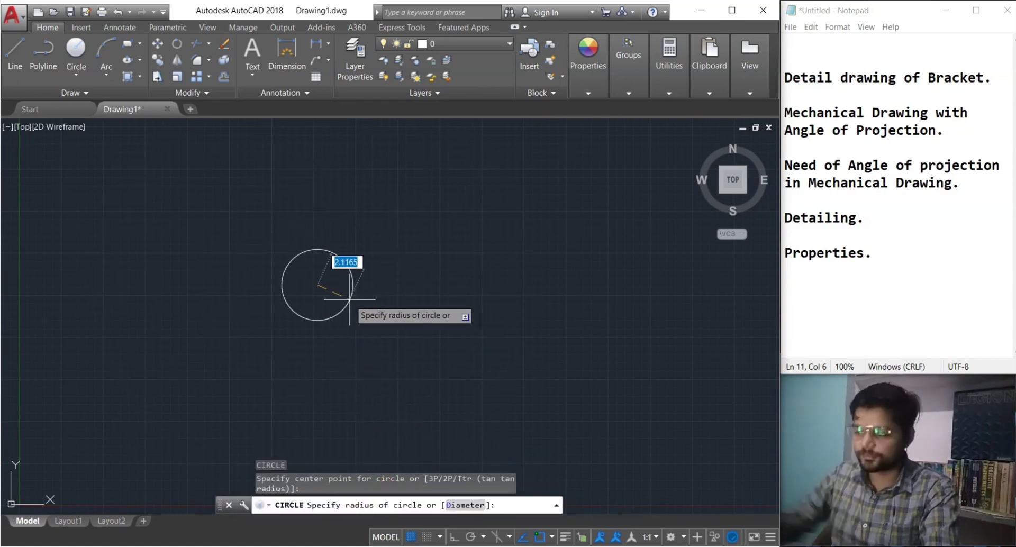
type("15")
key("Return")
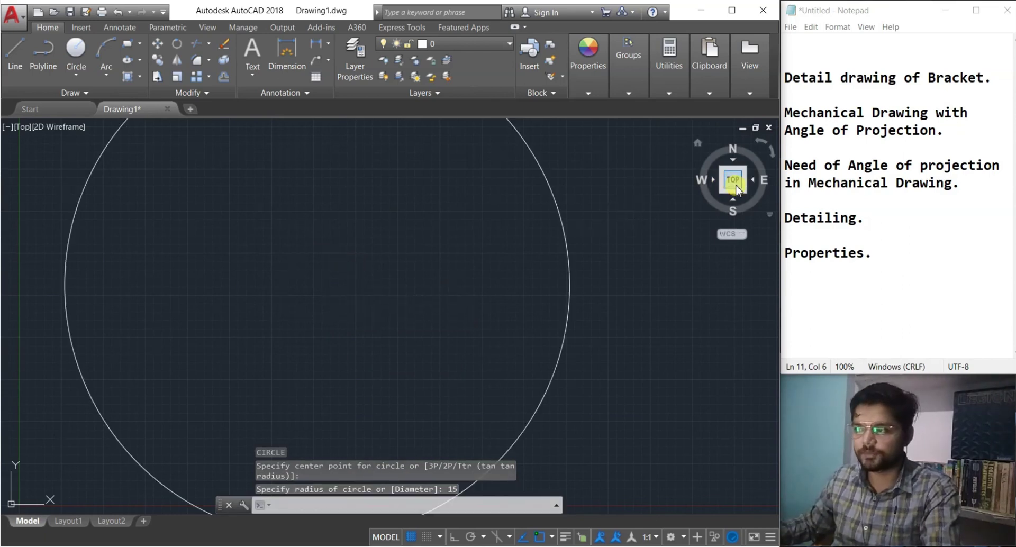
Draw a circle with a diameter of 19 concentric with the radius 15 circle, using the Diameter option
middle_click(698, 235)
middle_click(697, 235)
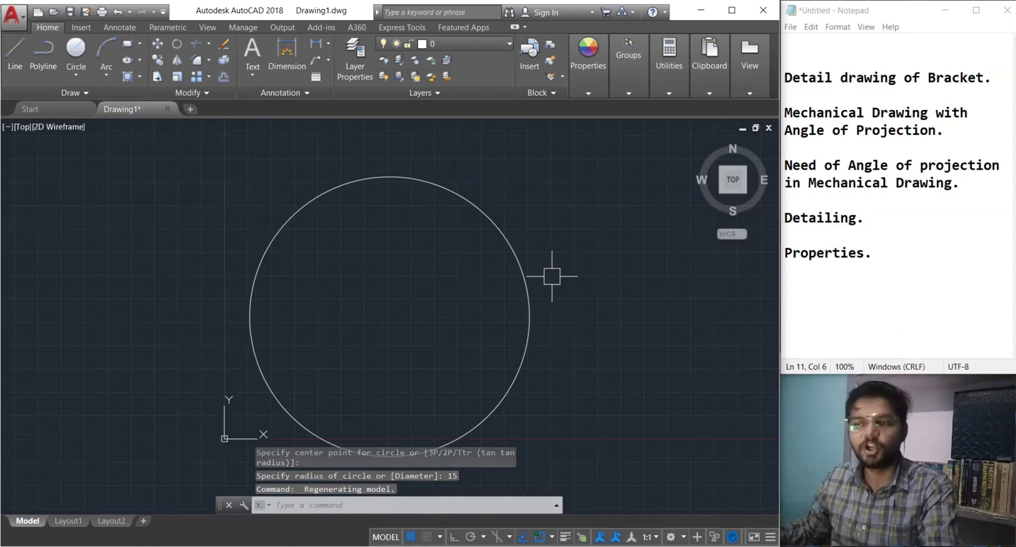
type("z")
key("Return")
type("a")
key("Return")
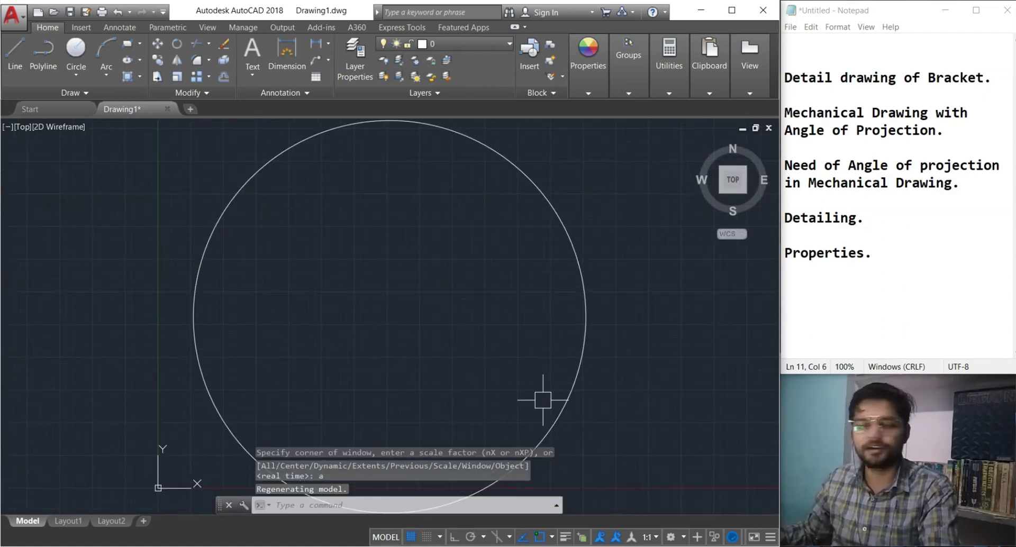
scroll(409, 241, "down", 3)
scroll(409, 241, "up", 4)
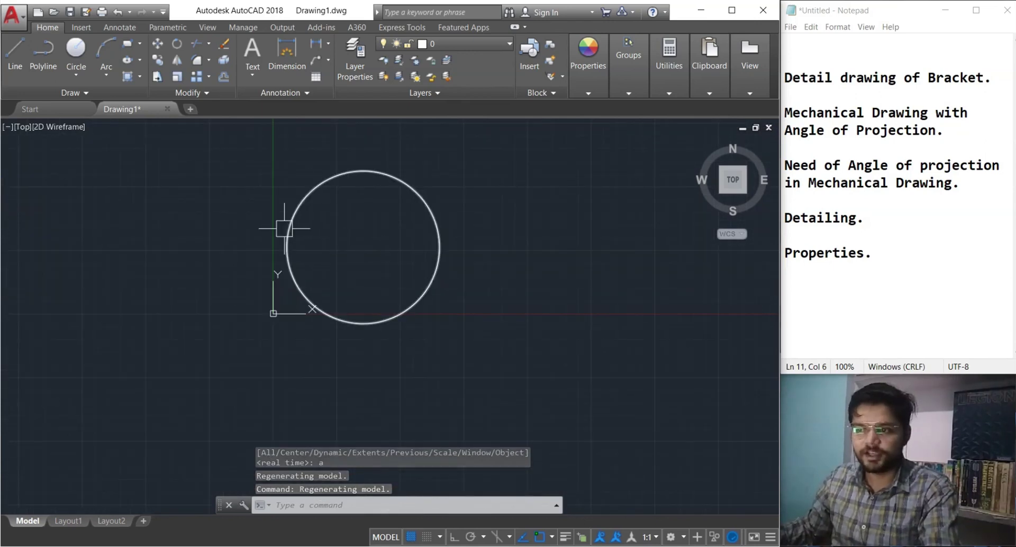
type("c")
key("Return")
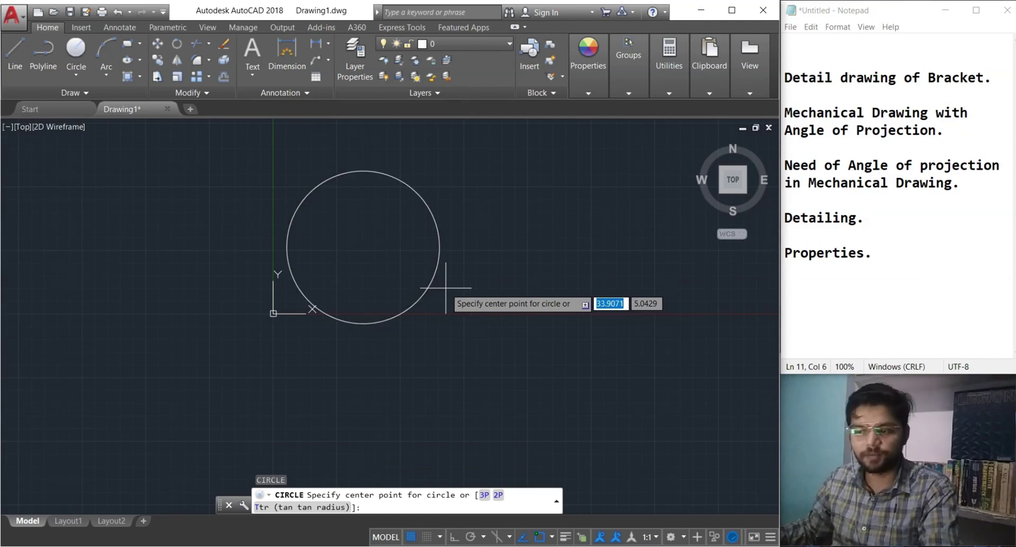
left_click(364, 246)
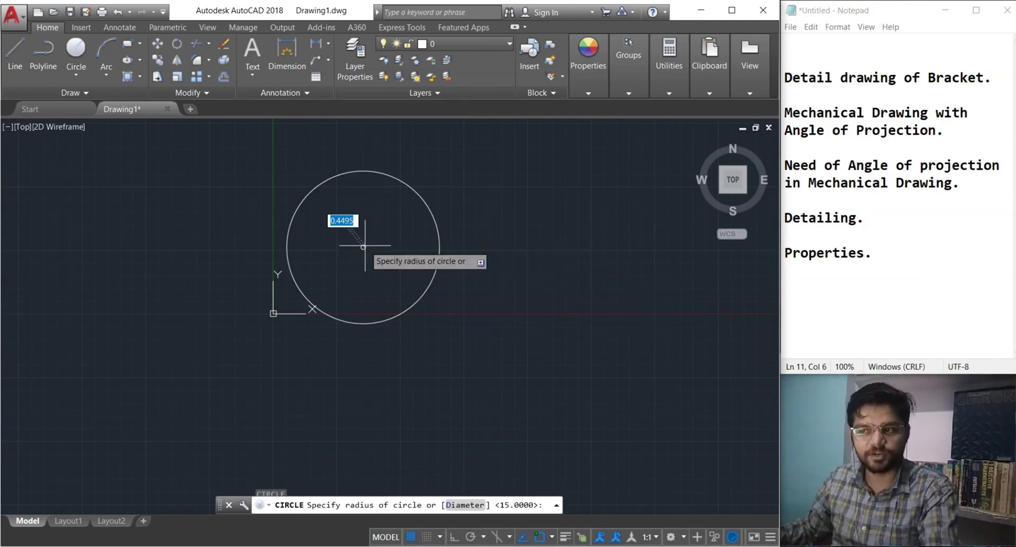
left_click(466, 505)
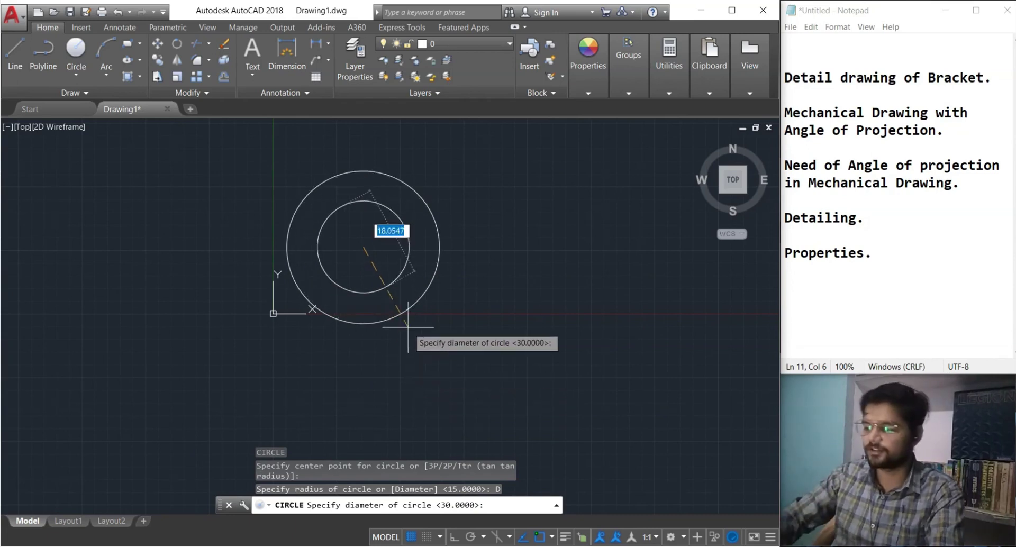
key("Return")
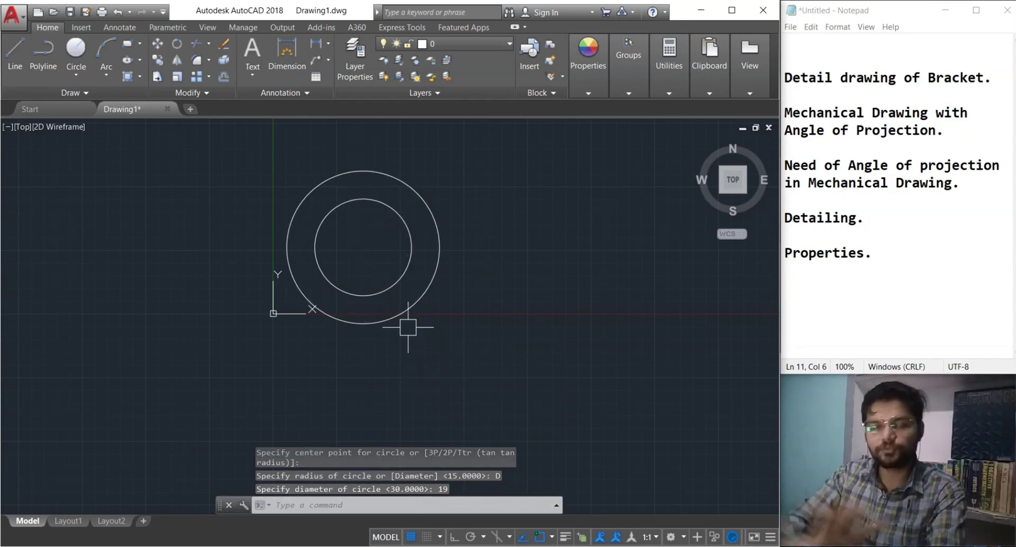
Draw a vertical line 25 long downward from the right quadrant of the outer circle
mouse_move(407, 328)
middle_mouse_down()
mouse_move(434, 303)
mouse_move(376, 302)
mouse_move(417, 276)
middle_mouse_up()
scroll(418, 302, "down", 2)
scroll(341, 294, "down", 3)
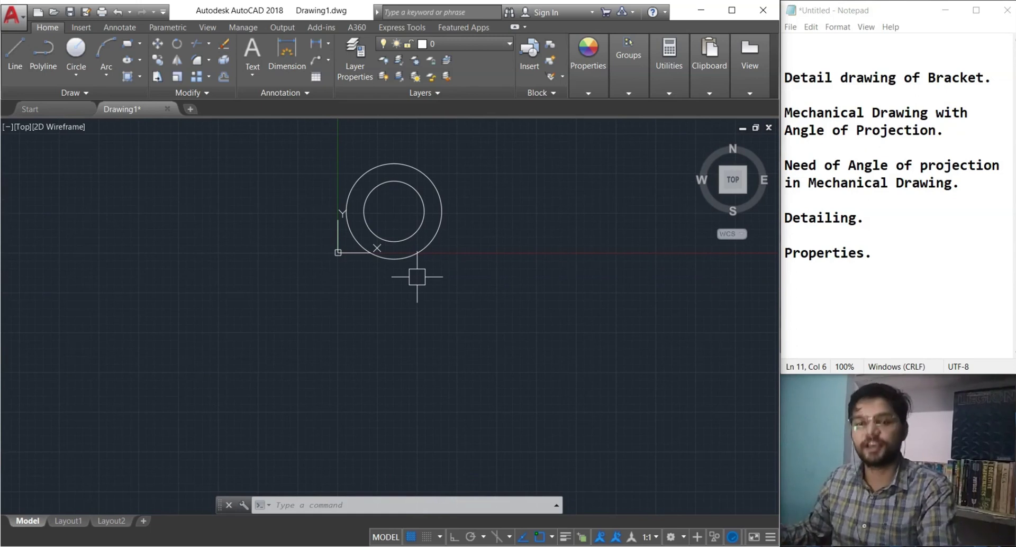
middle_click_drag(416, 276, 369, 289)
key("alt+Tab")
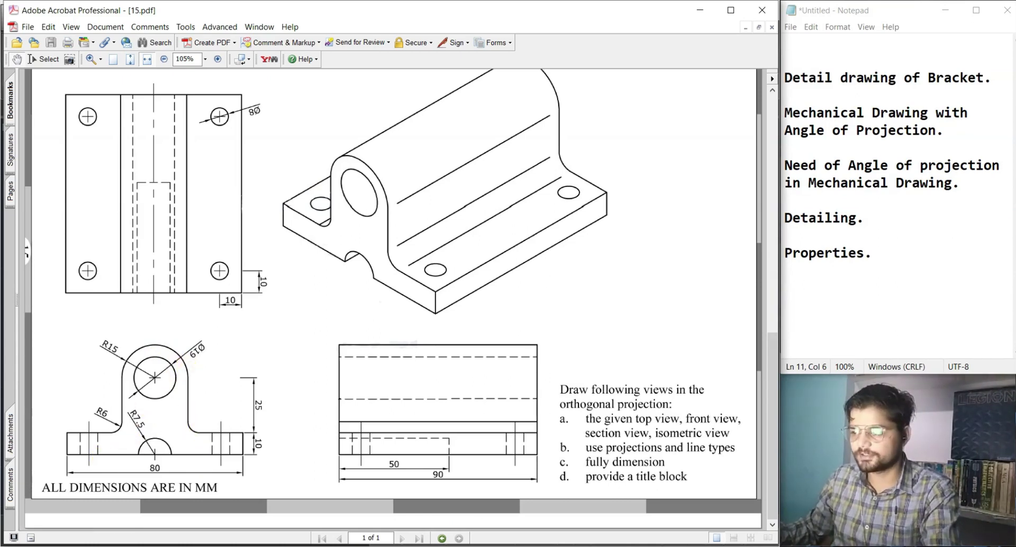
key("alt+Tab")
left_click(14, 53)
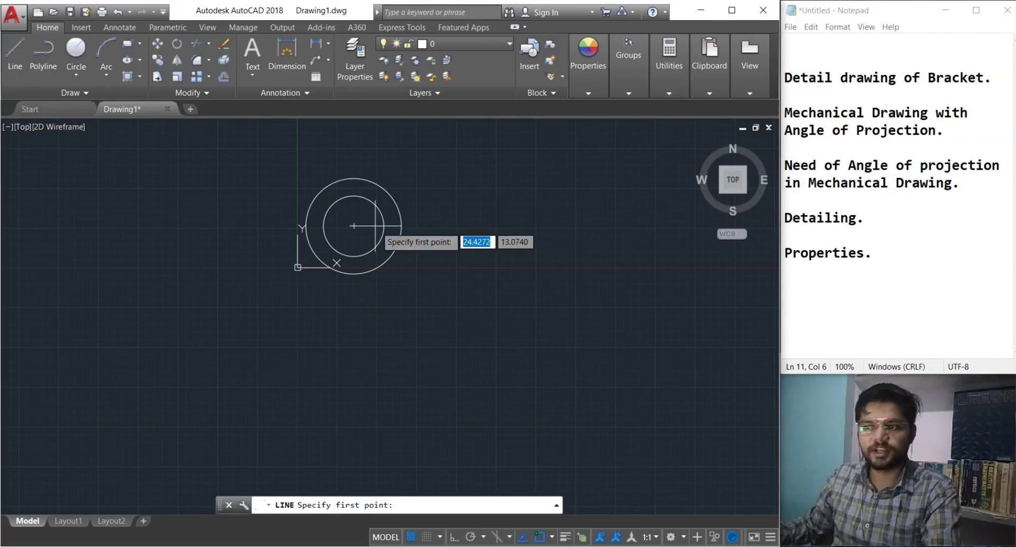
left_click(402, 226)
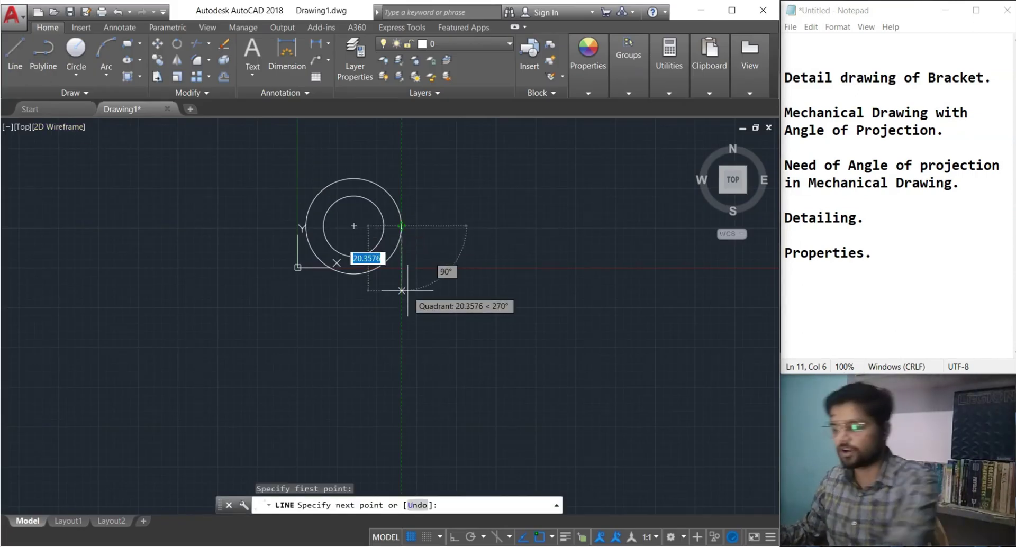
type("25")
key("Return")
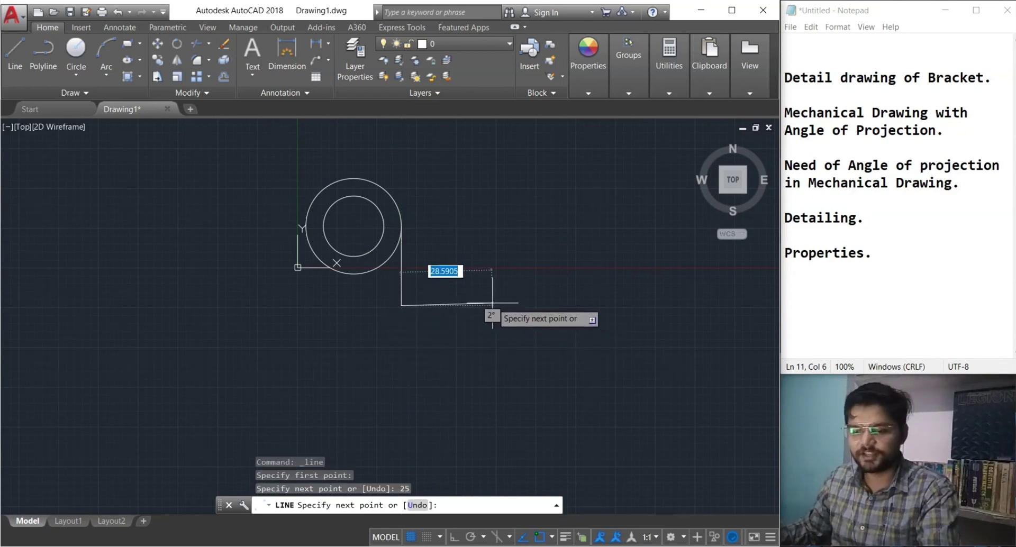
Turn Ortho on and continue the outline with a horizontal line 25 long rightward from the vertical line's lower end
key("alt+Tab")
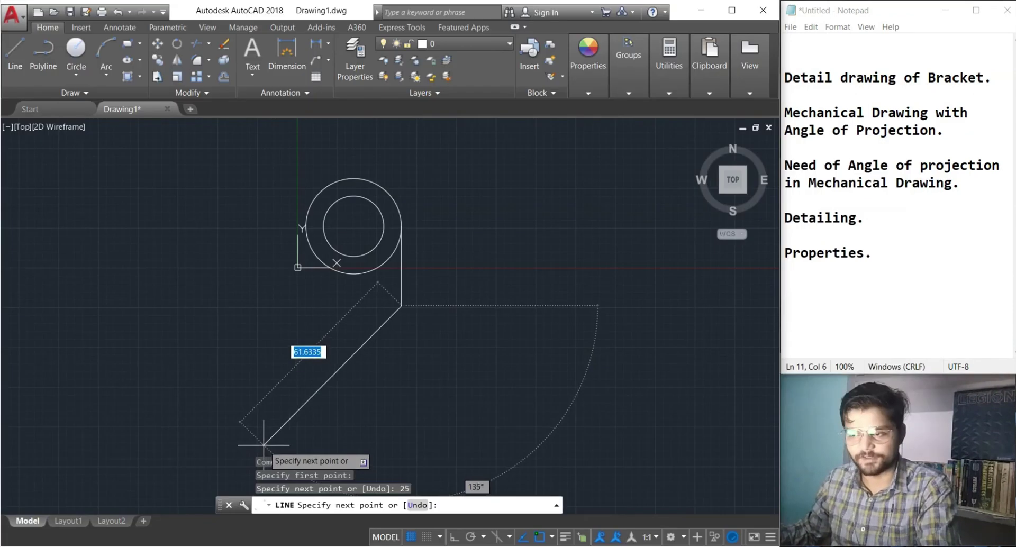
type("25")
key("Return")
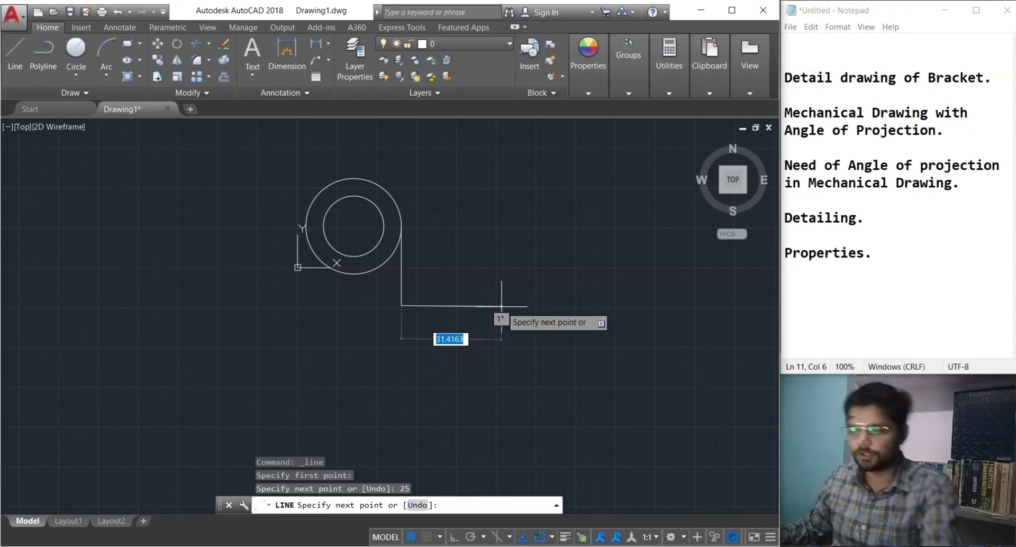
key("F8")
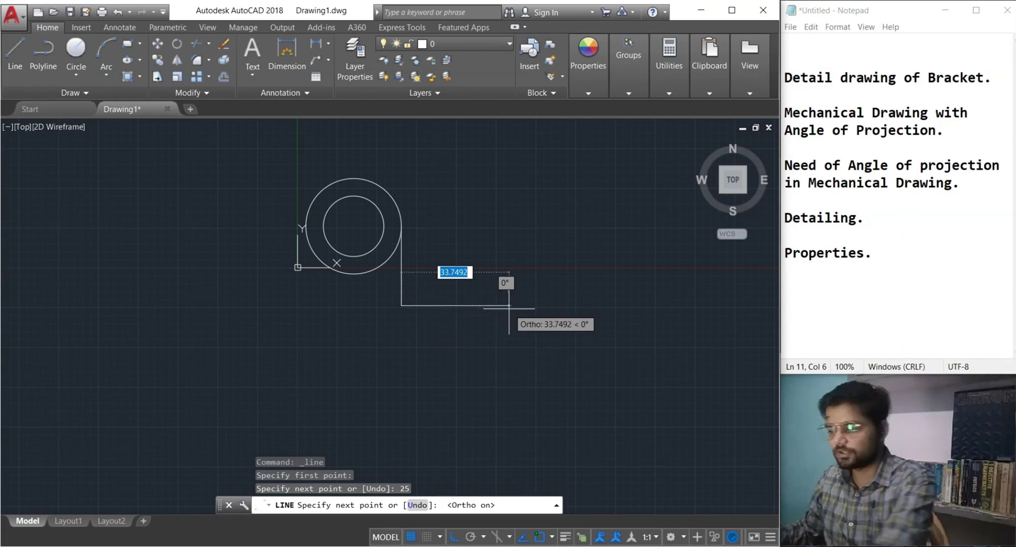
type("25")
key("Return")
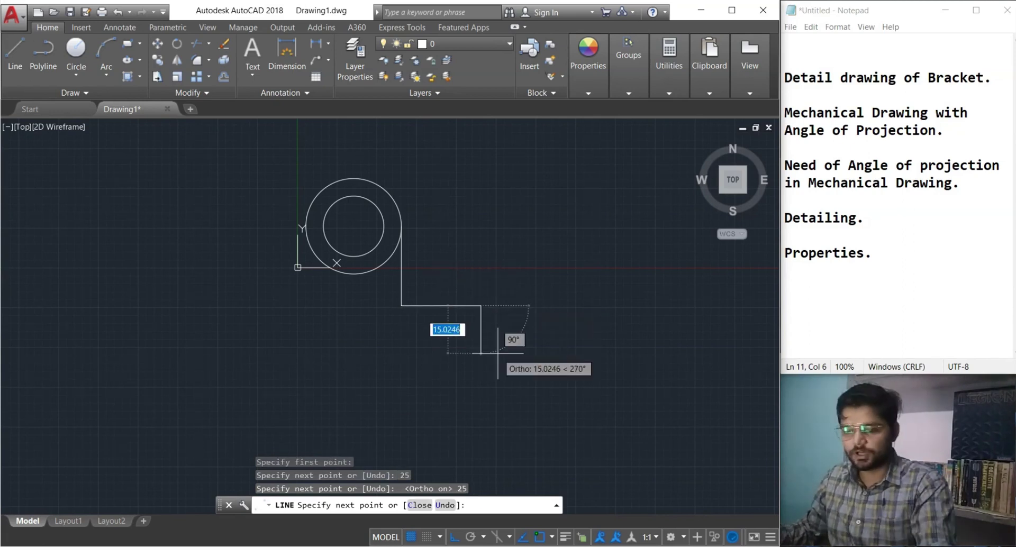
Continue the base outline with a line 10 long downward, followed by a bottom edge 80 long leftward
key("alt+Tab")
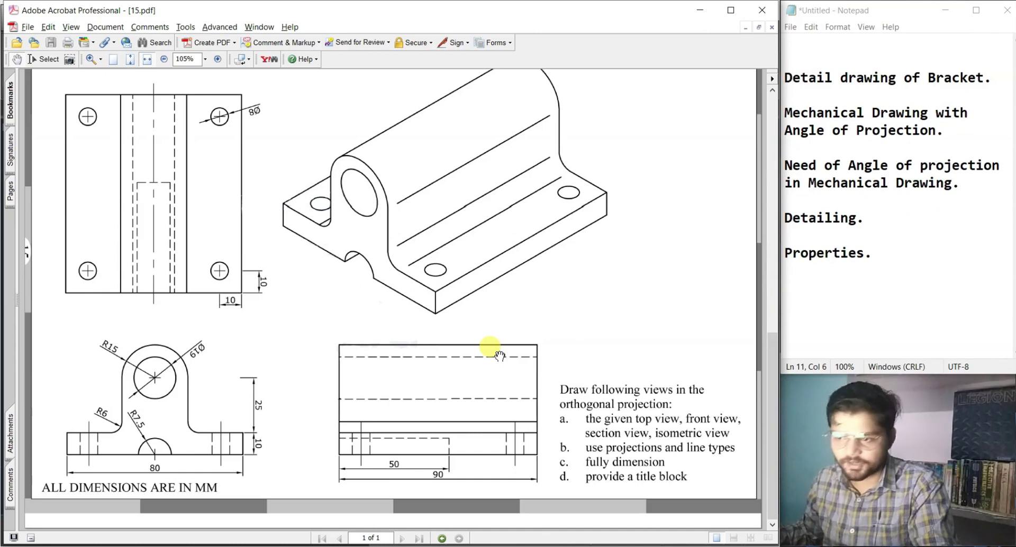
key("alt+Tab")
type("10")
key("Return")
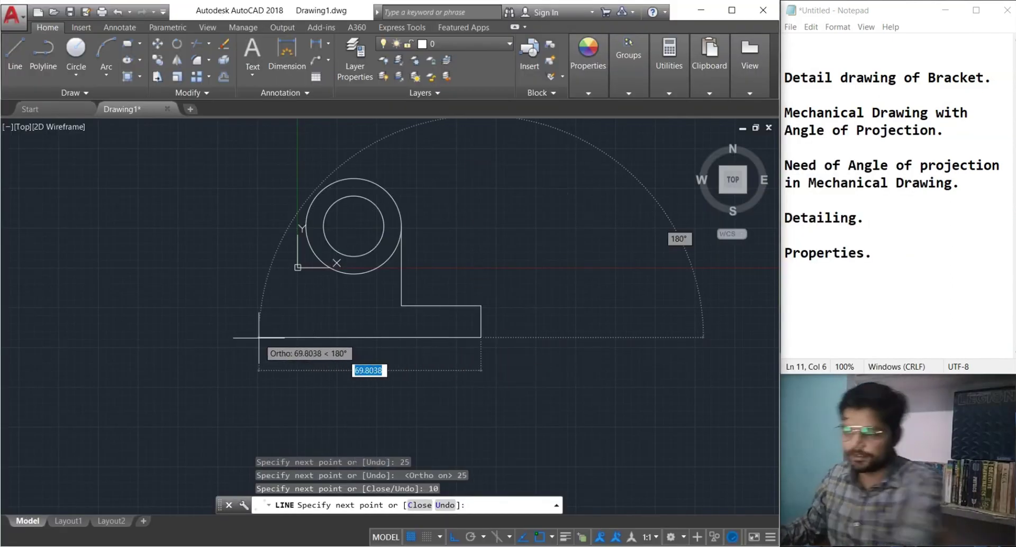
type("80")
key("Return")
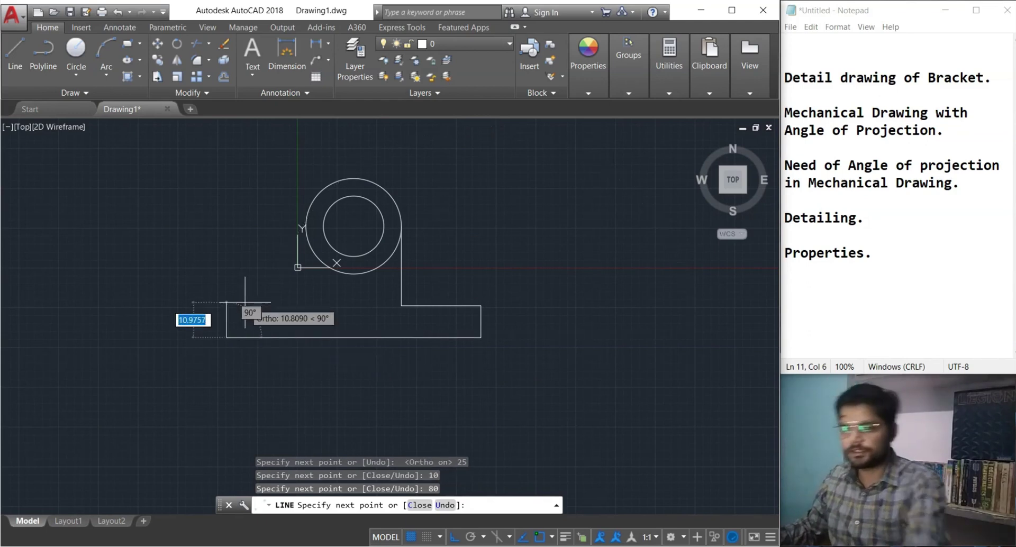
Complete the outline with segments 10 upward, 25 rightward and a vertical up to the outer circle's left quadrant
type("10")
key("Return")
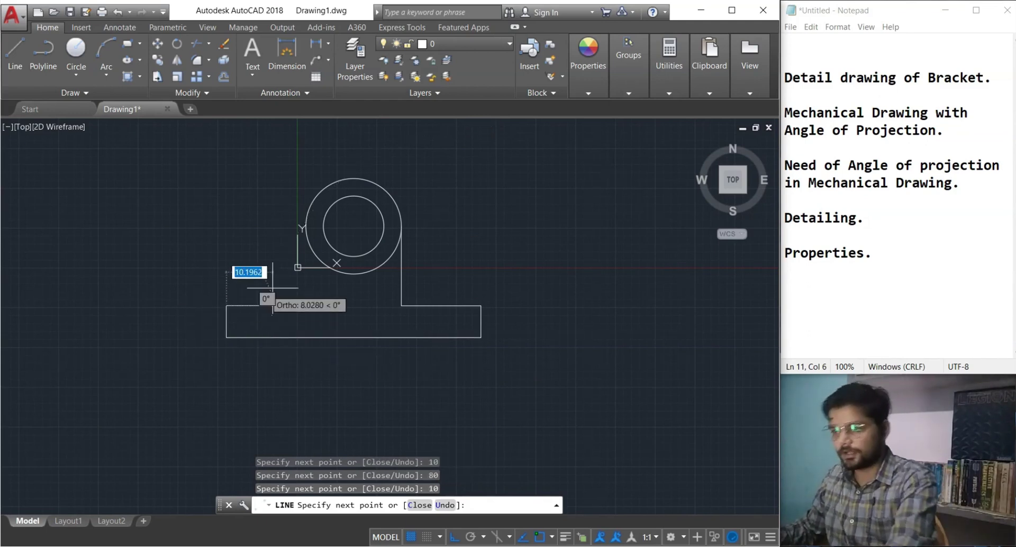
type("25")
key("Return")
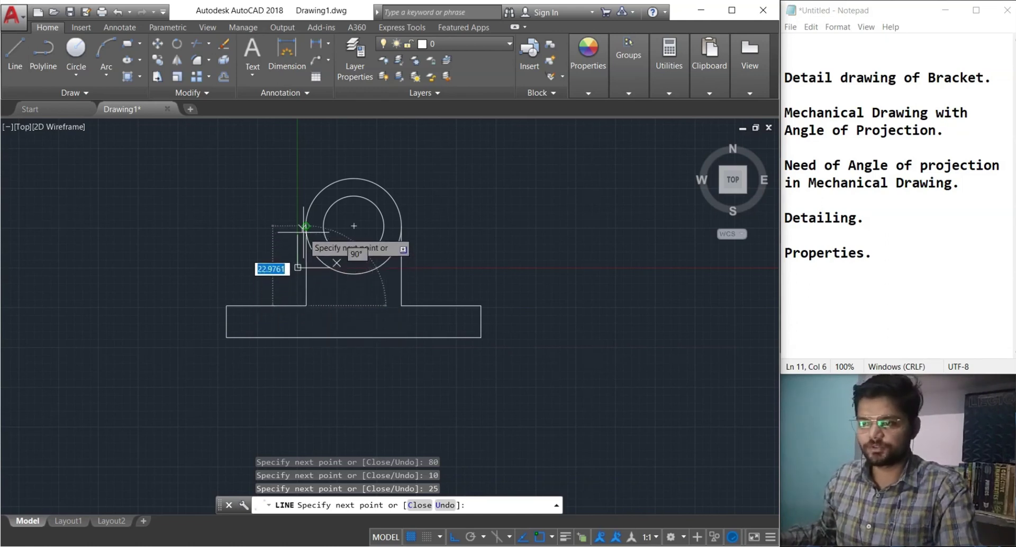
key("Escape")
key("Escape")
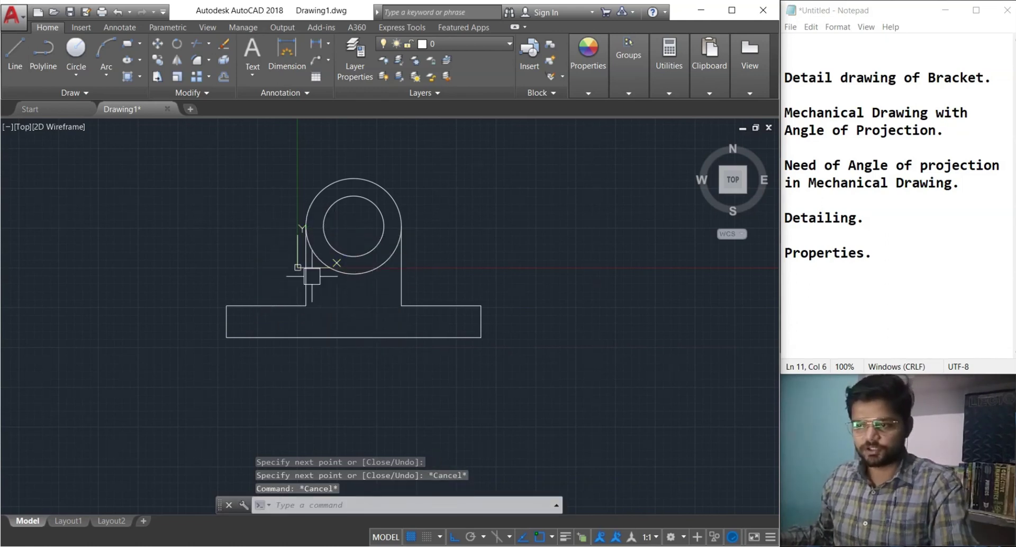
Trim away the lower half of the outer circle between the two vertical lines
scroll(415, 379, "up", 2)
middle_click_drag(414, 378, 474, 402)
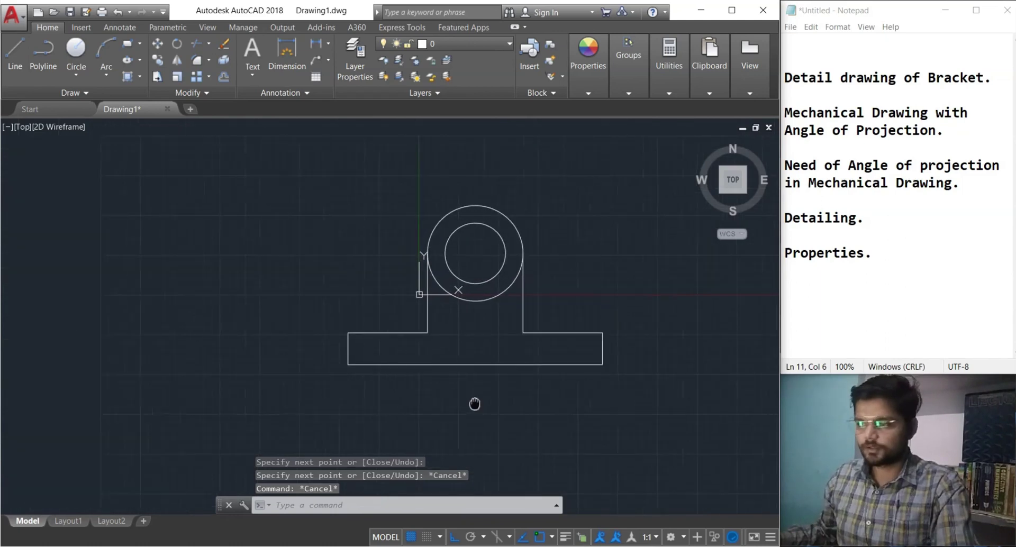
scroll(399, 320, "down", 2)
middle_click_drag(446, 340, 424, 345)
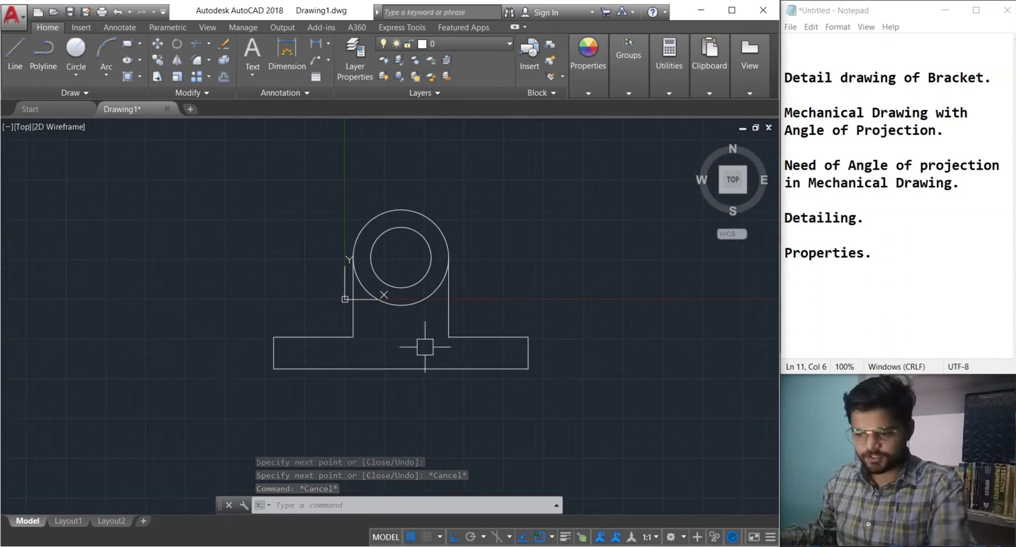
type("tr")
key("Return")
key("Return")
left_click(400, 305)
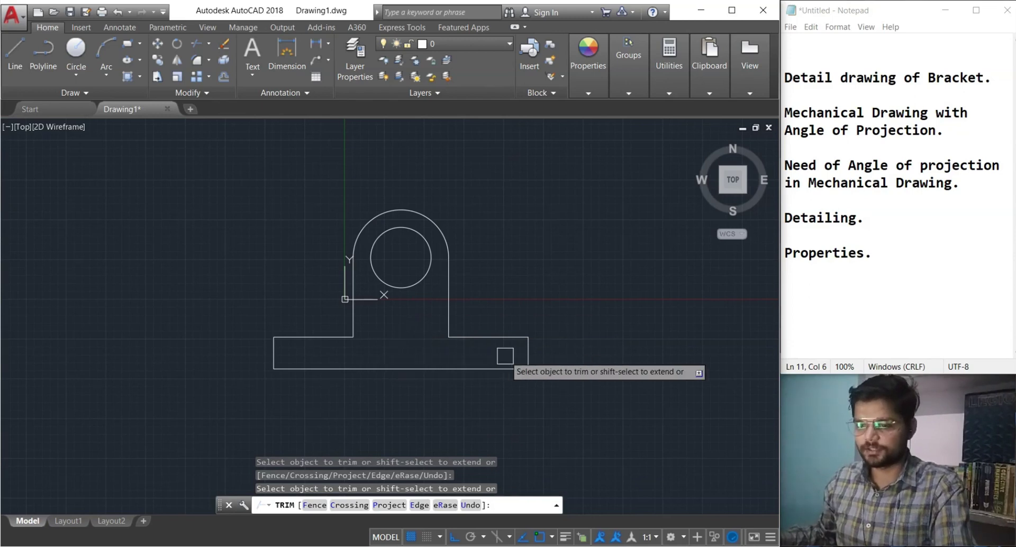
key("Escape")
mouse_move(447, 394)
middle_mouse_down()
mouse_move(400, 398)
mouse_move(431, 397)
middle_mouse_up()
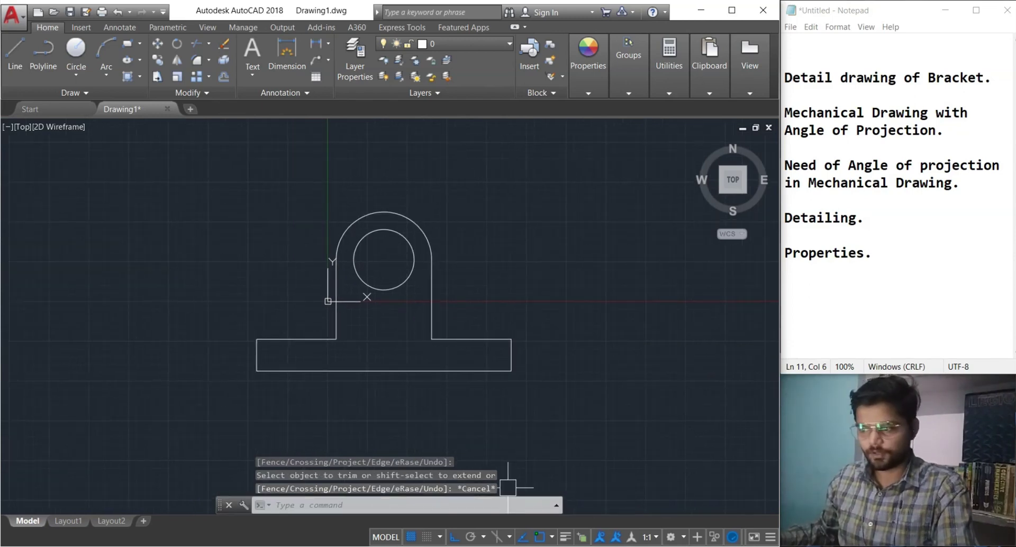
Draw a circle with a radius of 7.5 centred on the midpoint of the base's bottom edge
key("alt+Tab")
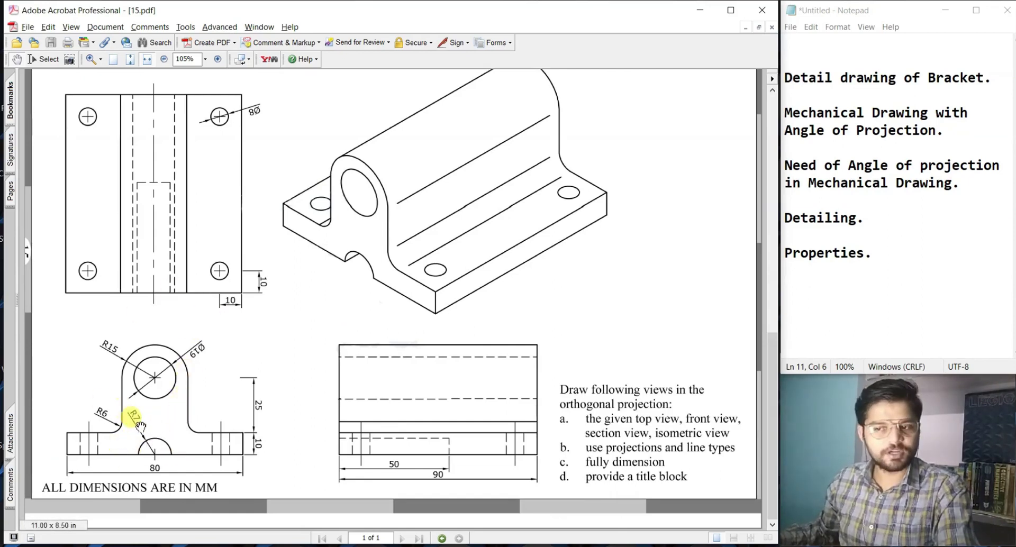
left_click(509, 545)
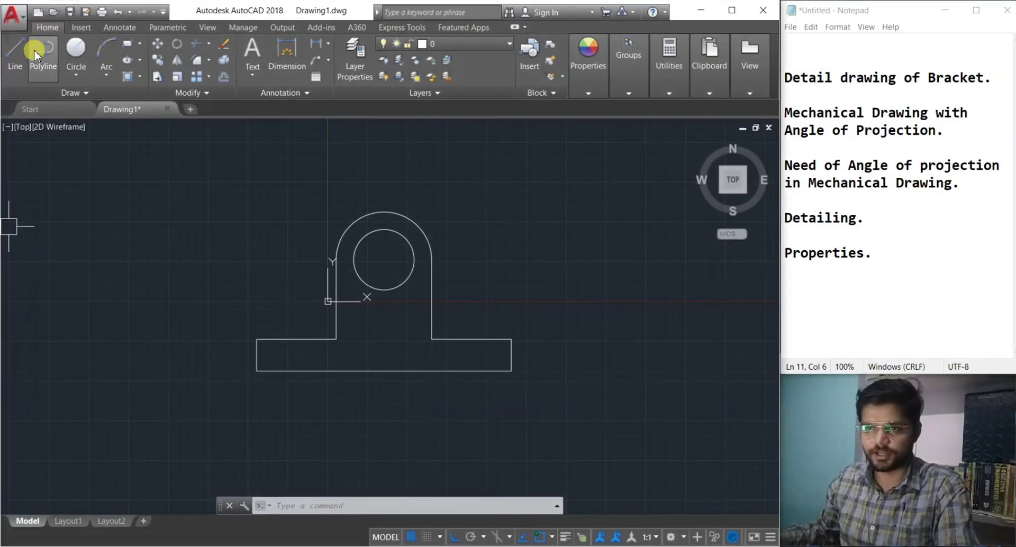
left_click(77, 50)
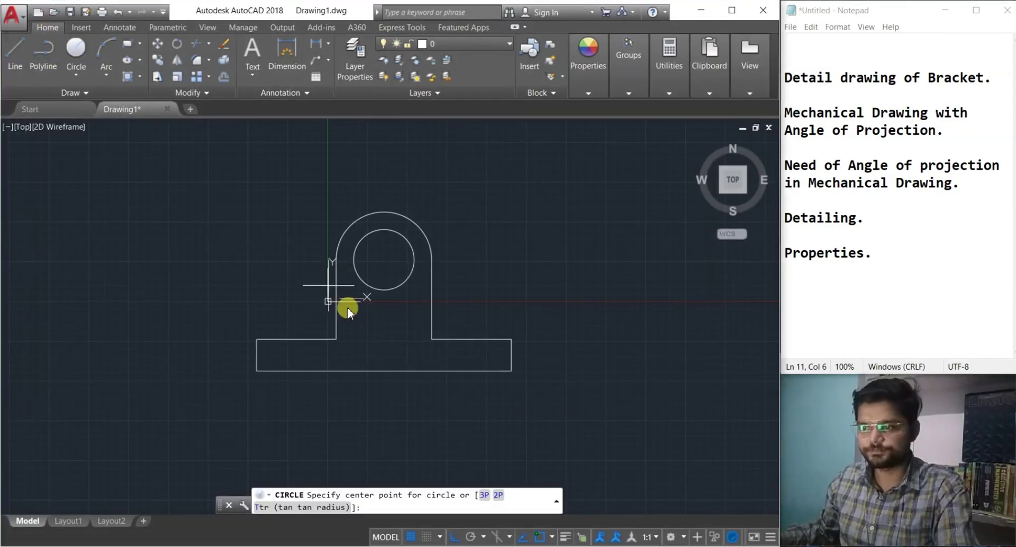
left_click(384, 371)
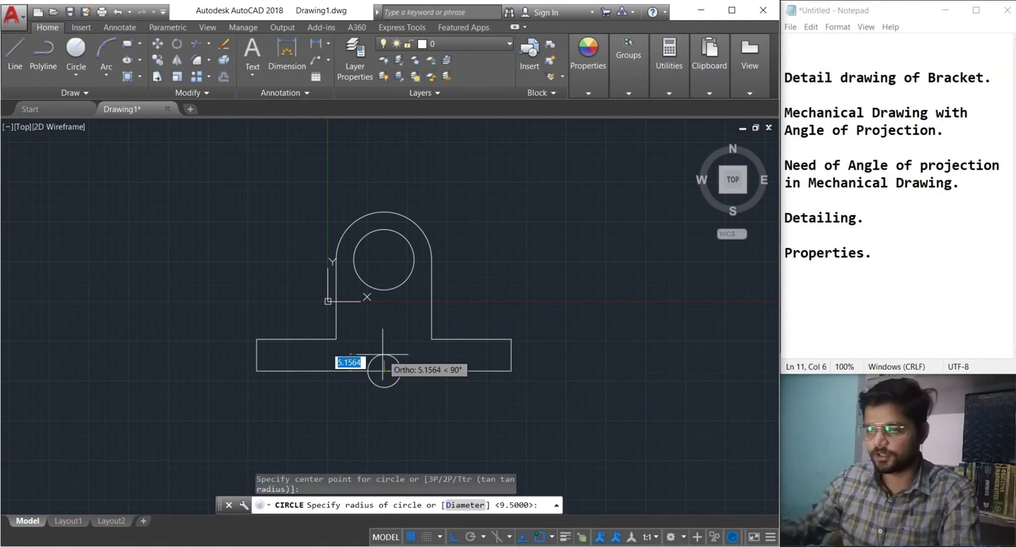
type("7")
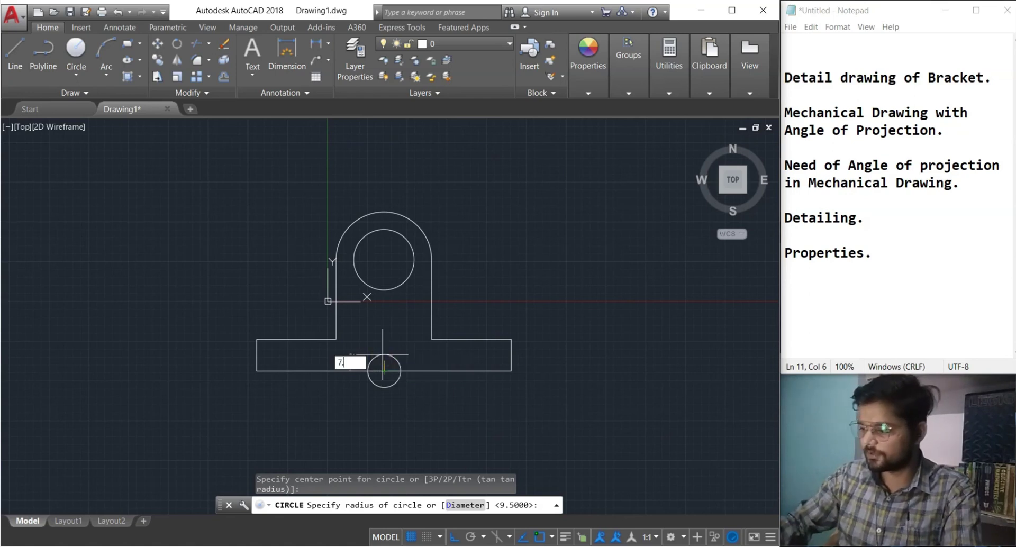
type(".5")
key("Return")
Fillet both inner corners between the upright and the base with a radius of 6, using the Multiple option
middle_click_drag(421, 375, 403, 374)
type("f")
key("Return")
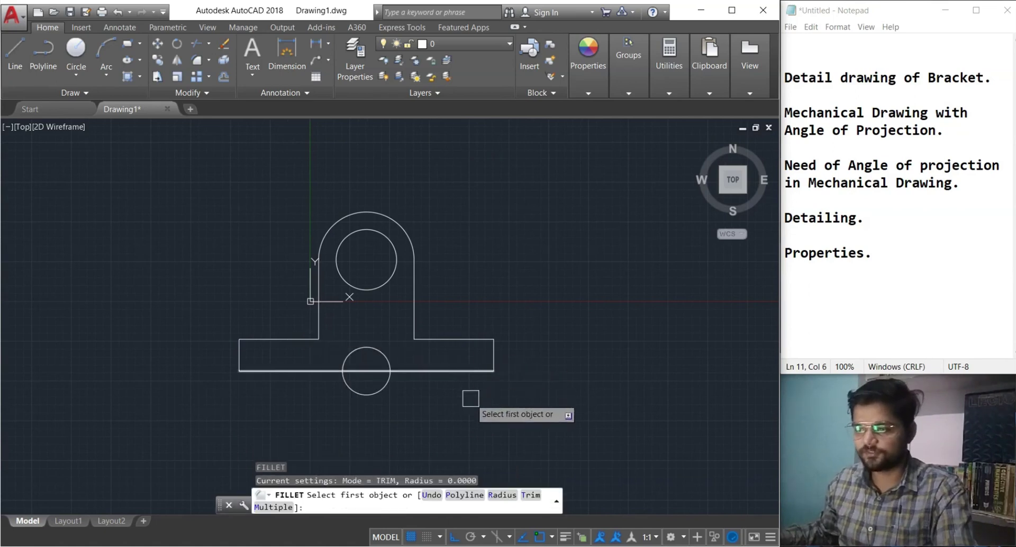
left_click(502, 499)
type("3")
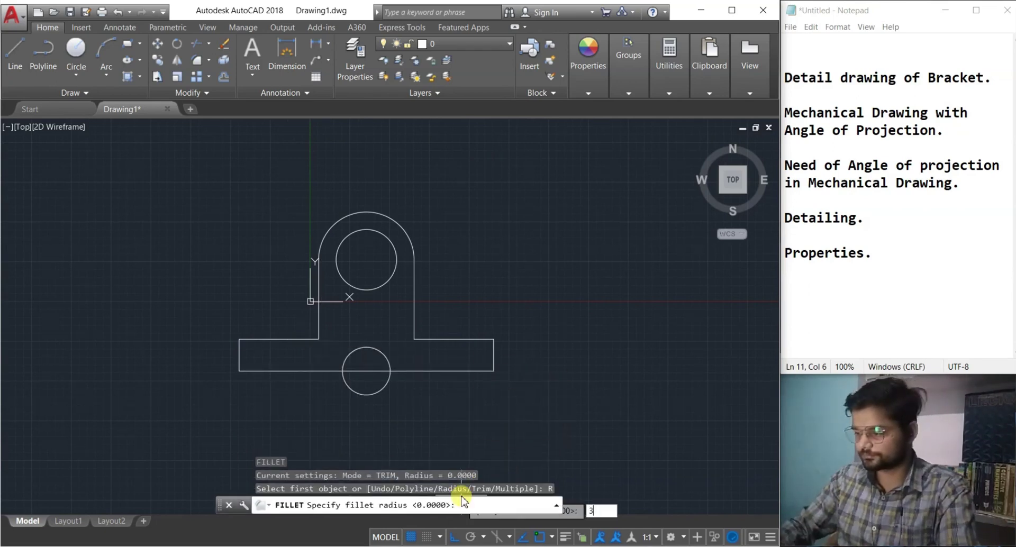
type("6")
key("Return")
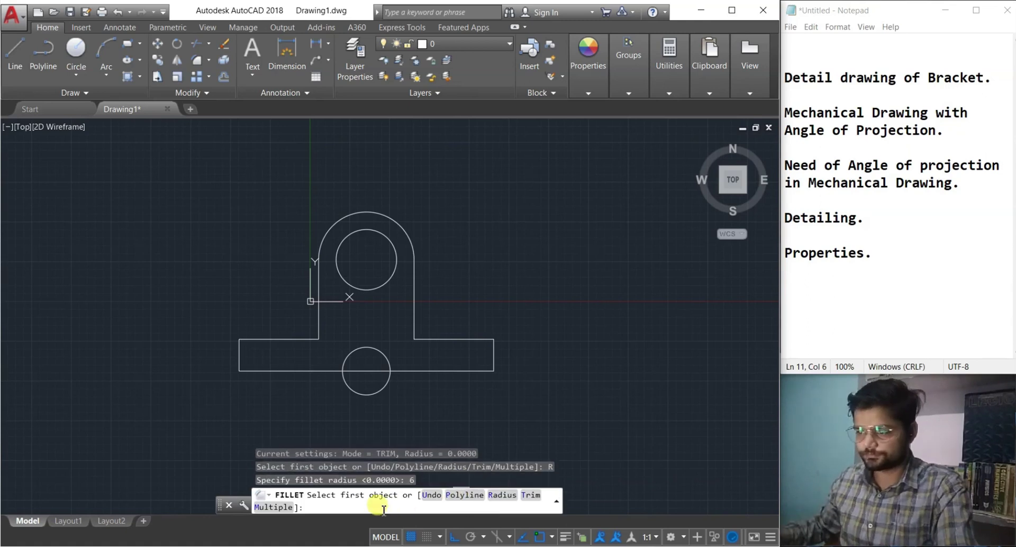
left_click(291, 509)
left_click(300, 339)
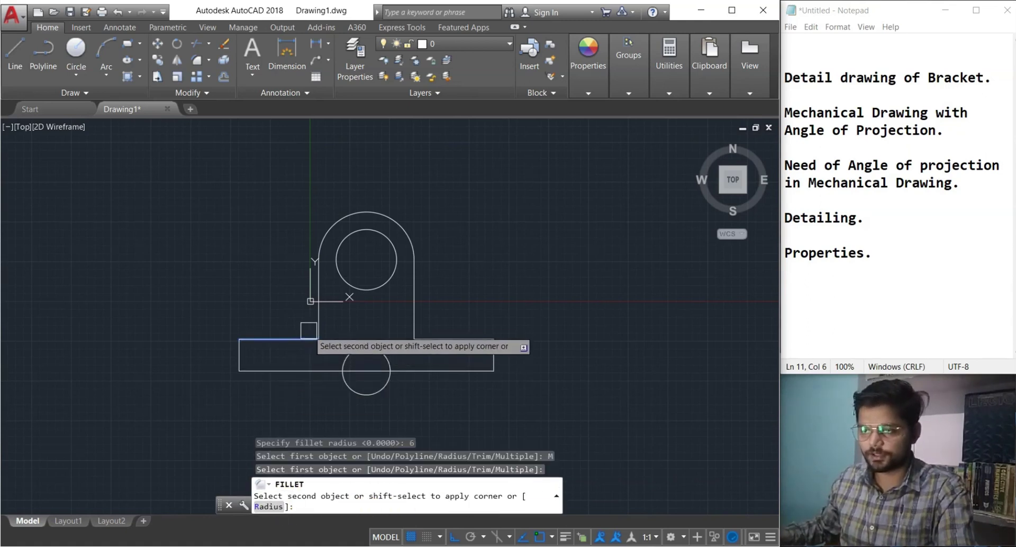
left_click(312, 321)
left_click(414, 316)
left_click(426, 340)
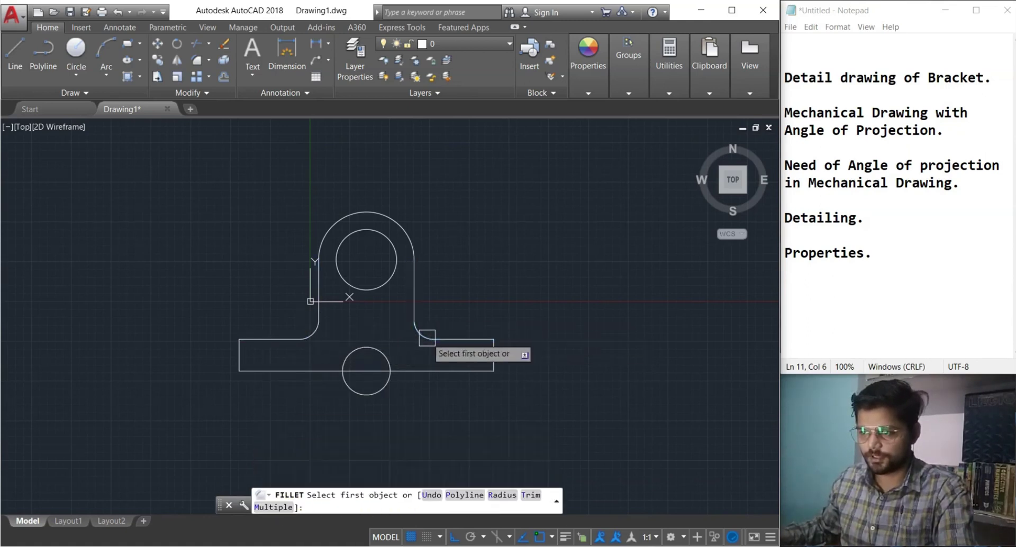
key("Return")
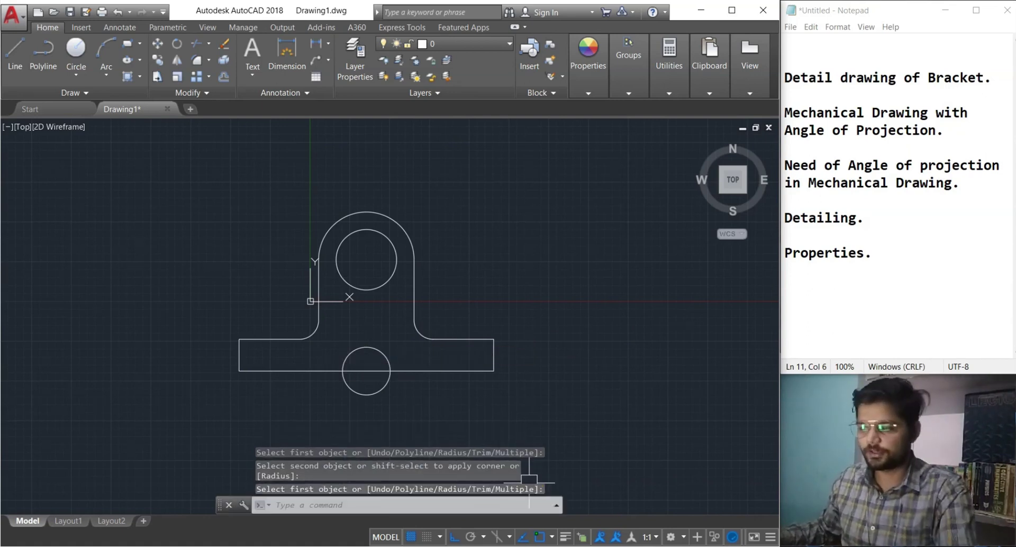
Trim away the half of the radius 7.5 circle that lies below the base's bottom edge
key("alt+Tab")
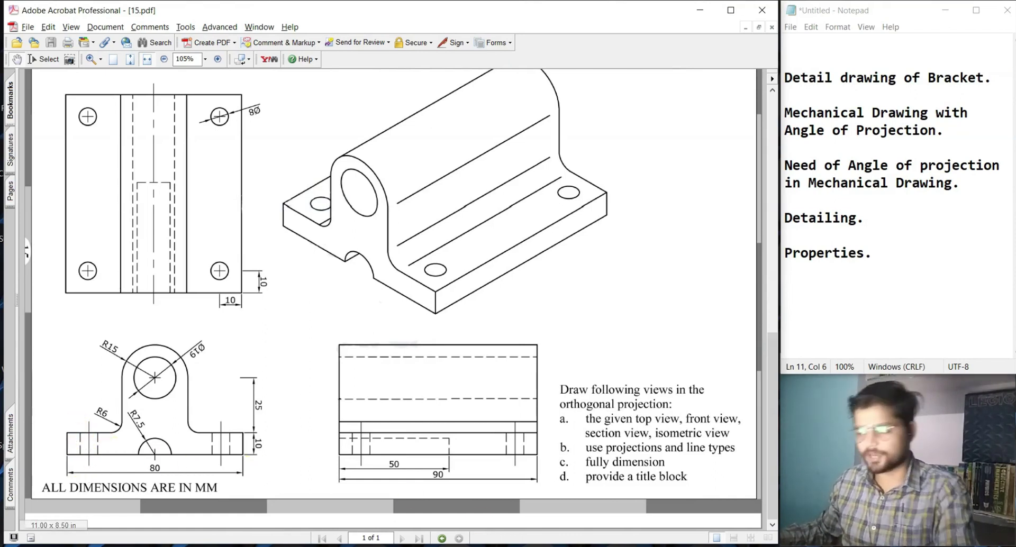
key("alt+Tab")
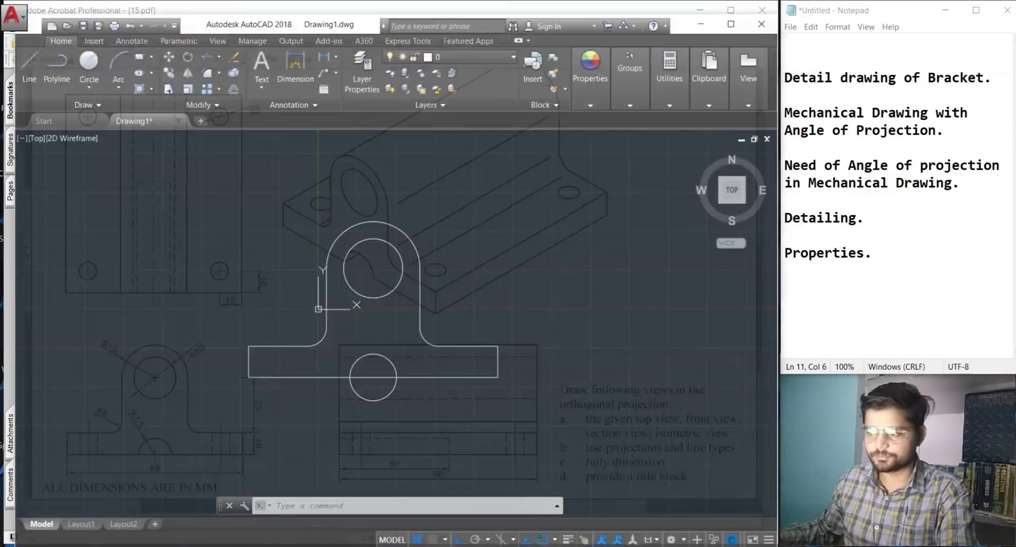
type("t")
key("Return")
key("Return")
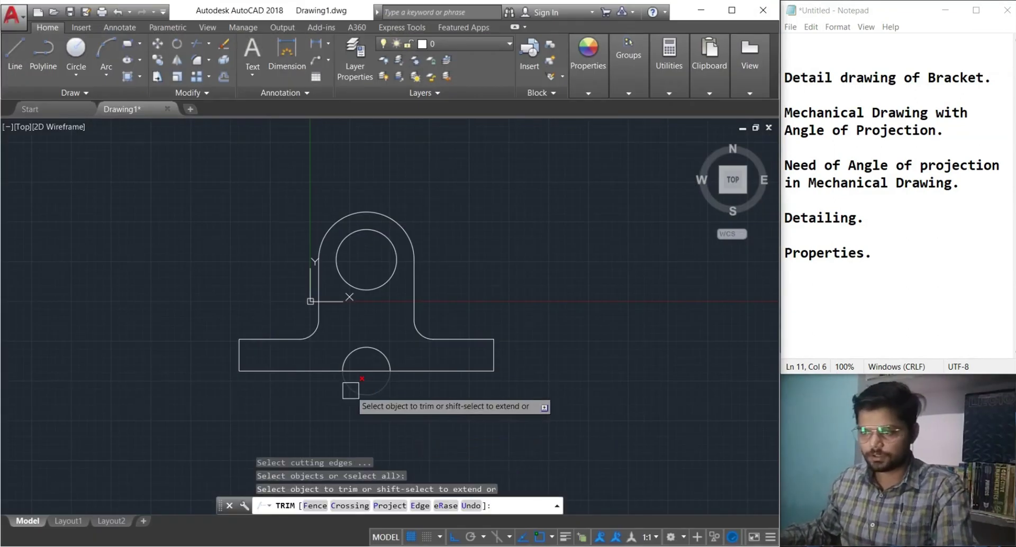
left_click(353, 390)
key("Escape")
Switch to the PDF reference and examine the hidden hole lines in the front view against the top and isometric views
mouse_move(662, 529)
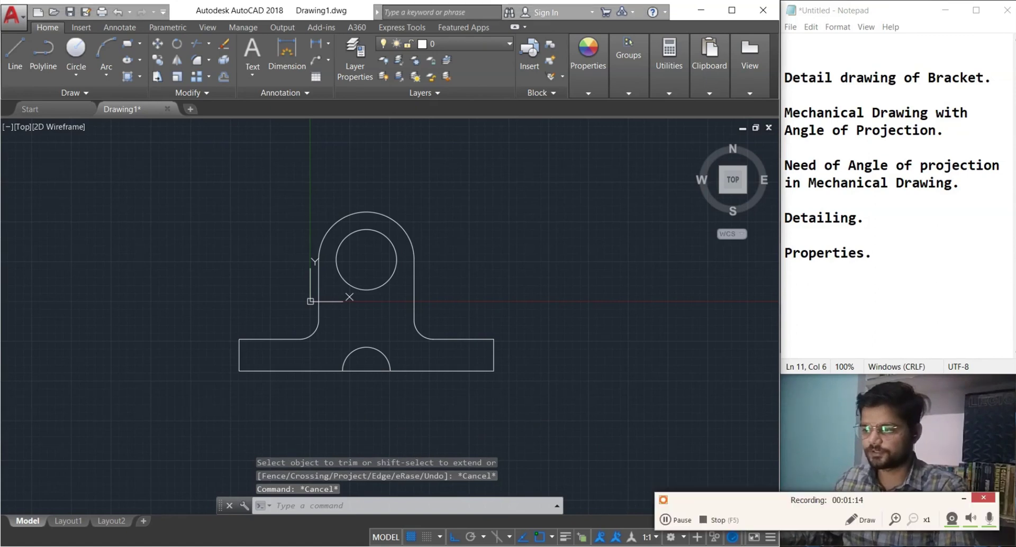
key("alt+Tab")
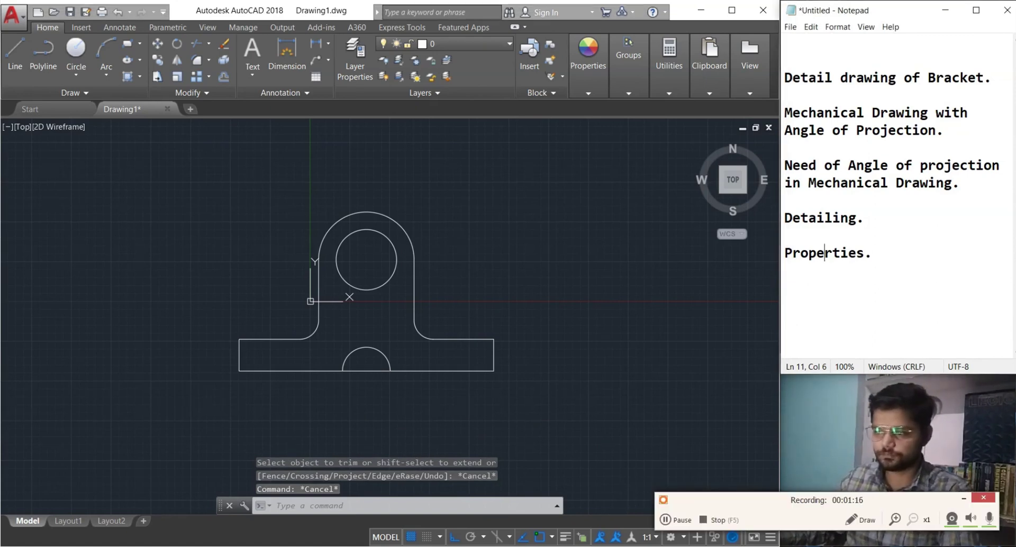
key("alt+Tab")
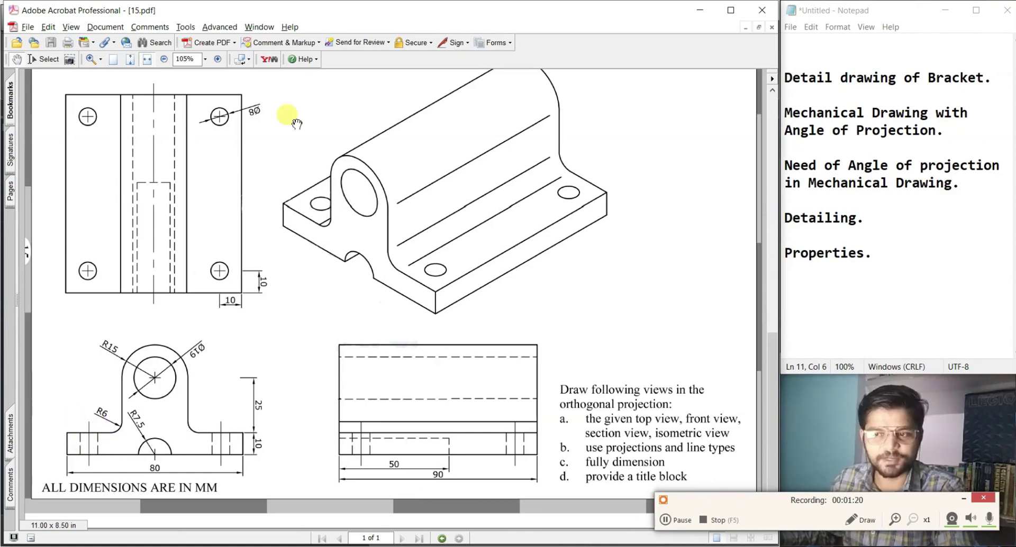
left_click(218, 59)
left_click(217, 58)
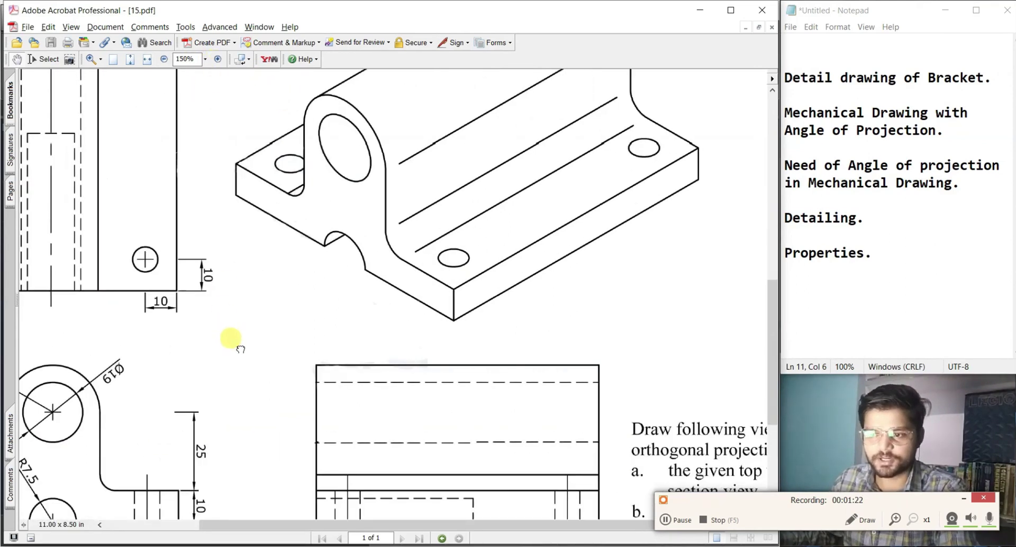
left_click_drag(241, 350, 465, 215)
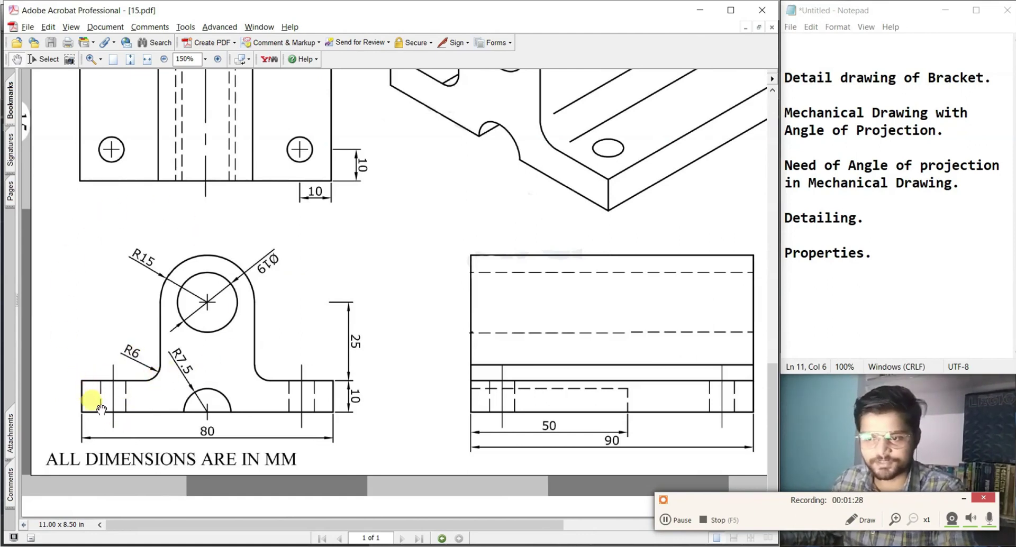
scroll(339, 288, "up", 5)
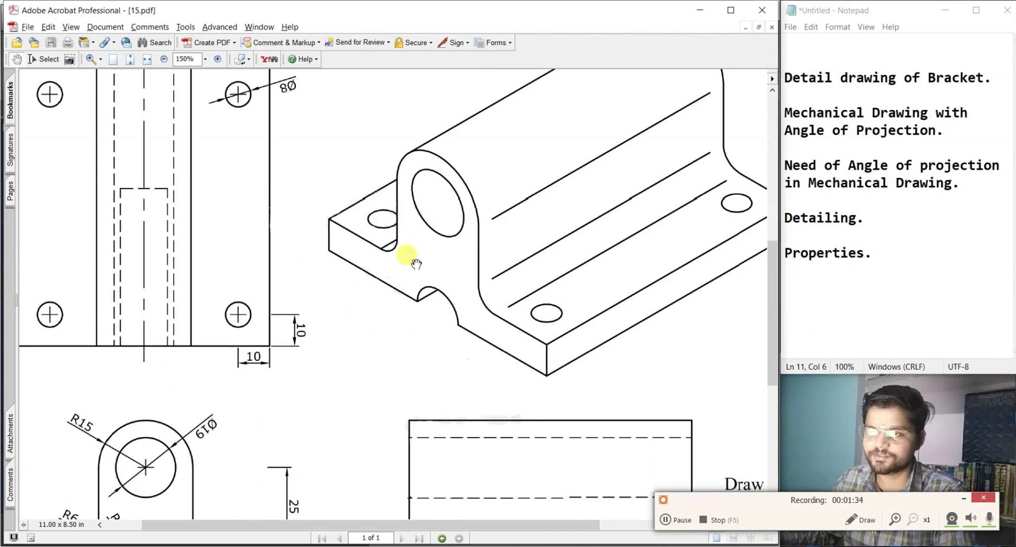
left_click_drag(376, 287, 487, 159)
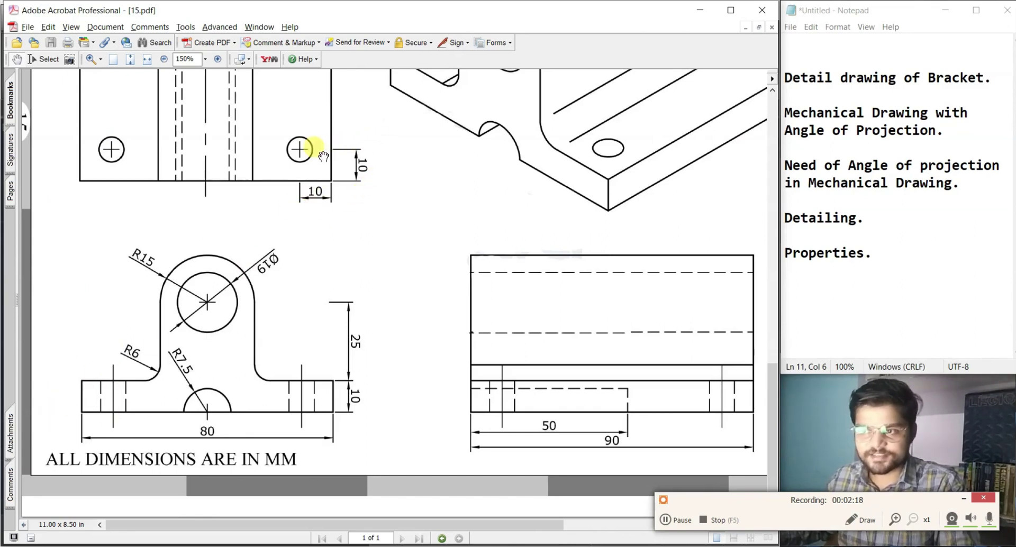
Check the reference's hole positions, switch back to AutoCAD, and draw a line 10 along the base's top edge from its left corner, continuing vertically past the bottom edge
scroll(304, 188, "up", 5)
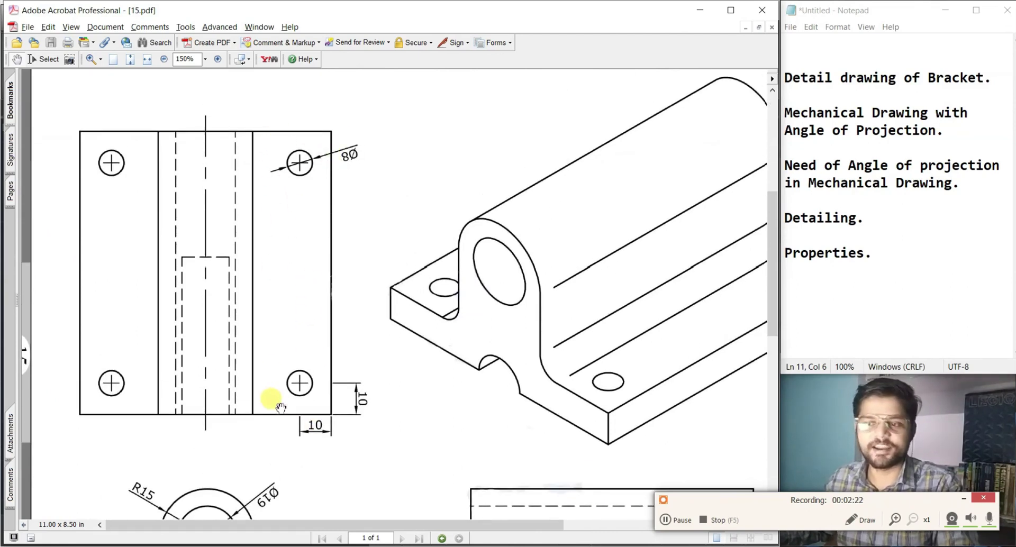
scroll(272, 401, "down", 5)
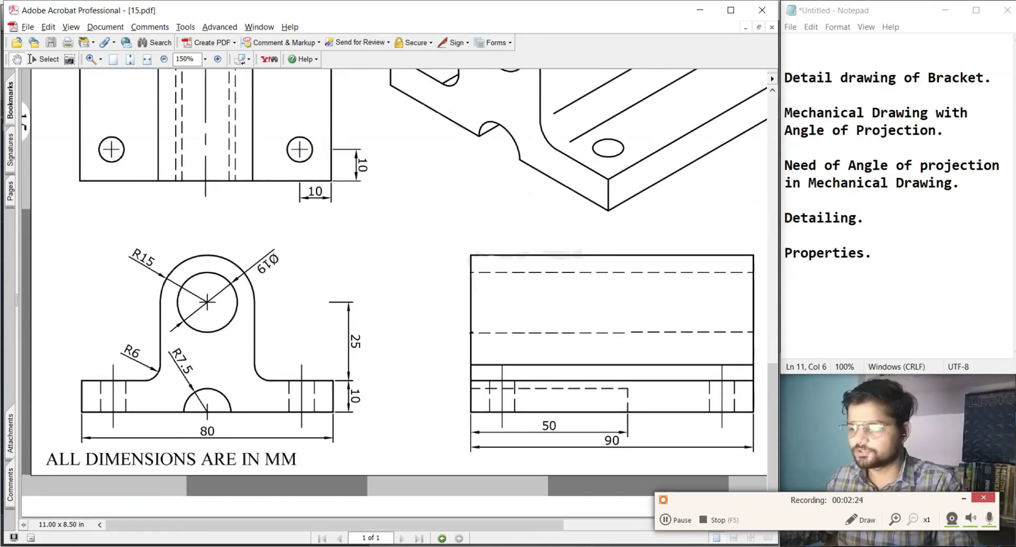
key("alt+Tab")
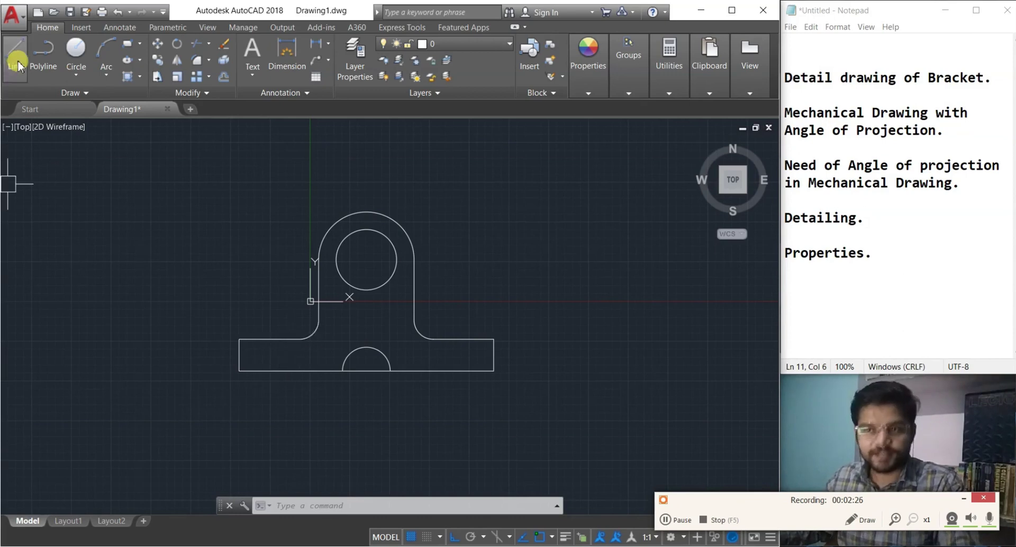
left_click(27, 68)
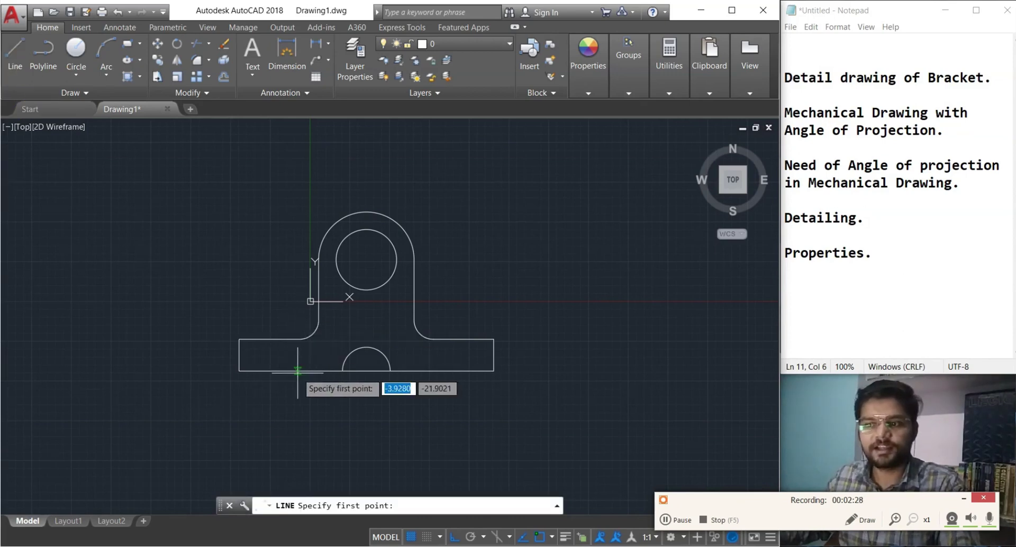
scroll(296, 369, "up", 2)
left_click(203, 319)
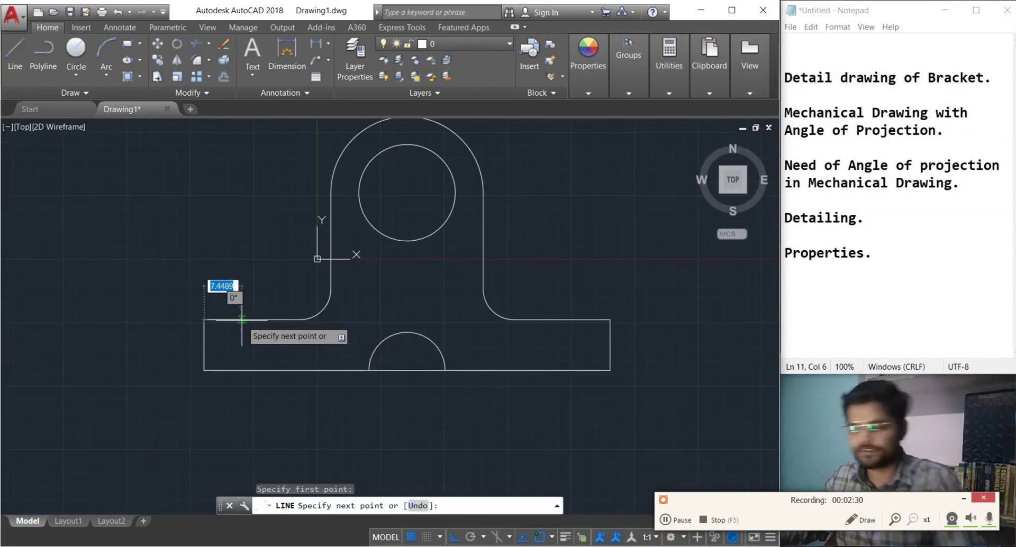
type("10")
key("Return")
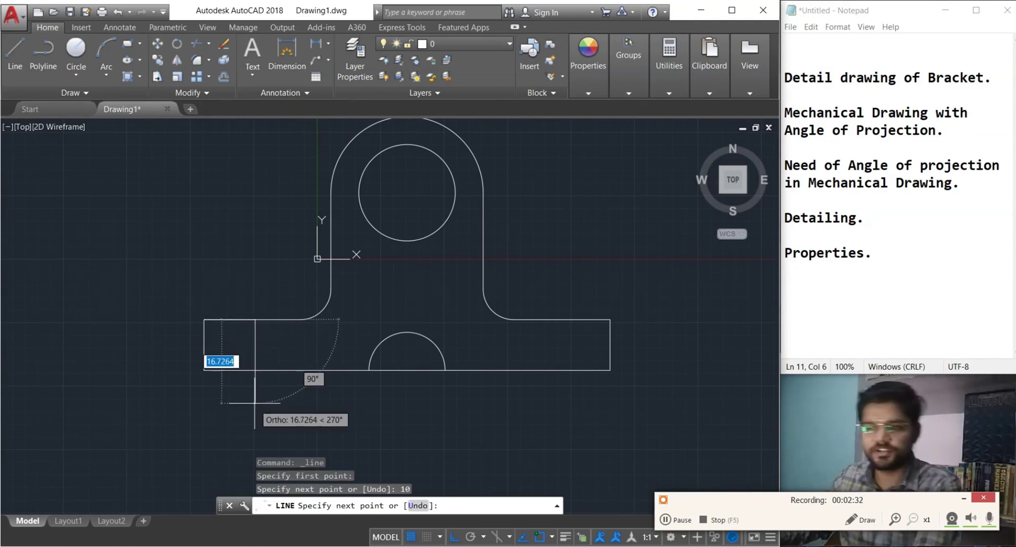
left_click(257, 389)
key("Escape")
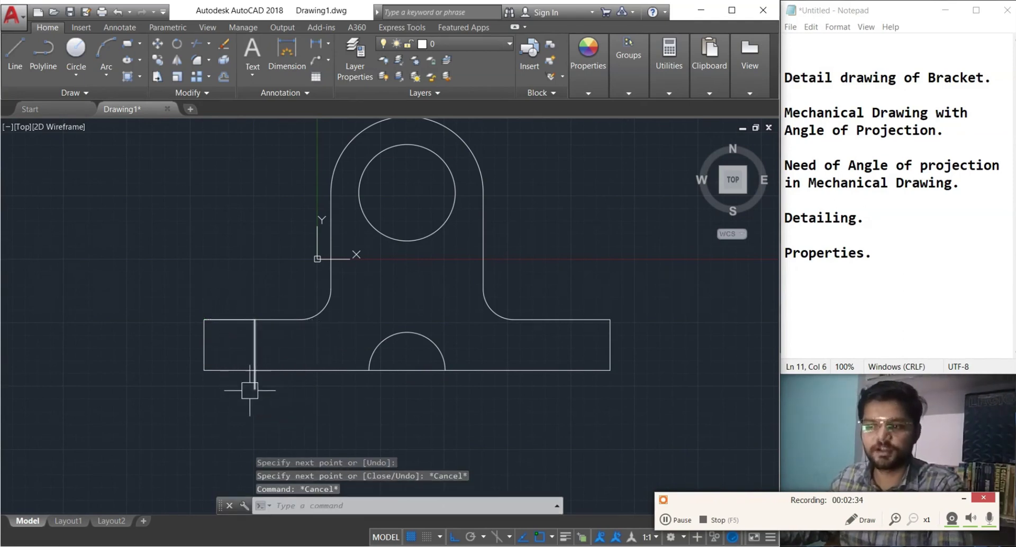
Stretch the upper end of the vertical hole centre line slightly above the base's top edge
left_click(255, 339)
scroll(256, 329, "up", 4)
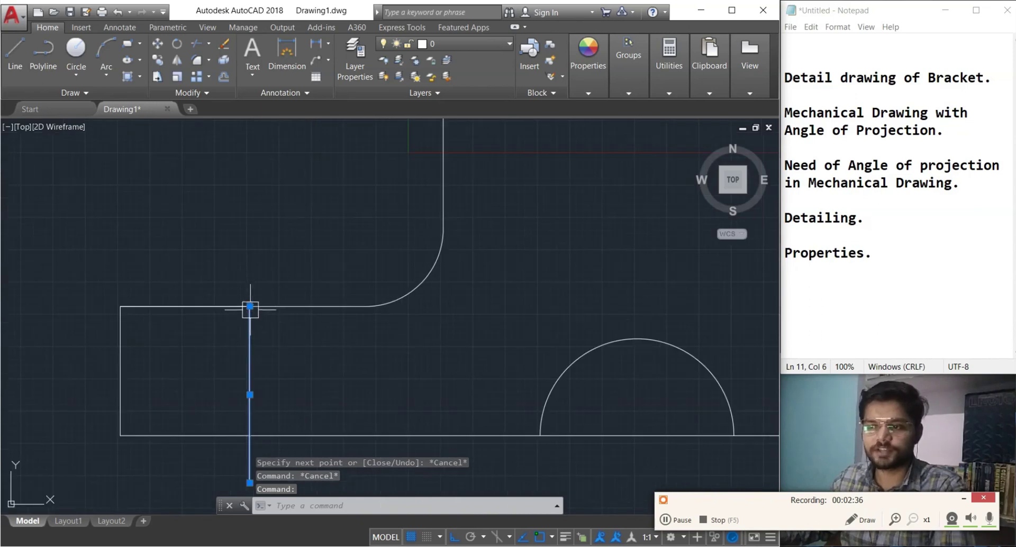
left_click(250, 306)
key("Escape")
key("Escape")
scroll(231, 418, "down", 3)
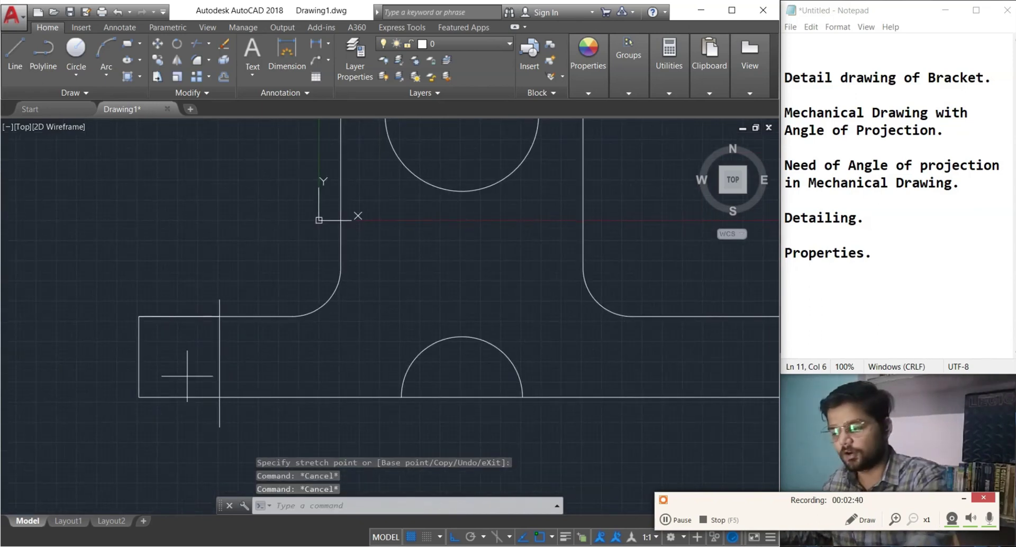
Offset the hole's vertical centre line by 4 to both sides
type("o")
key("Return")
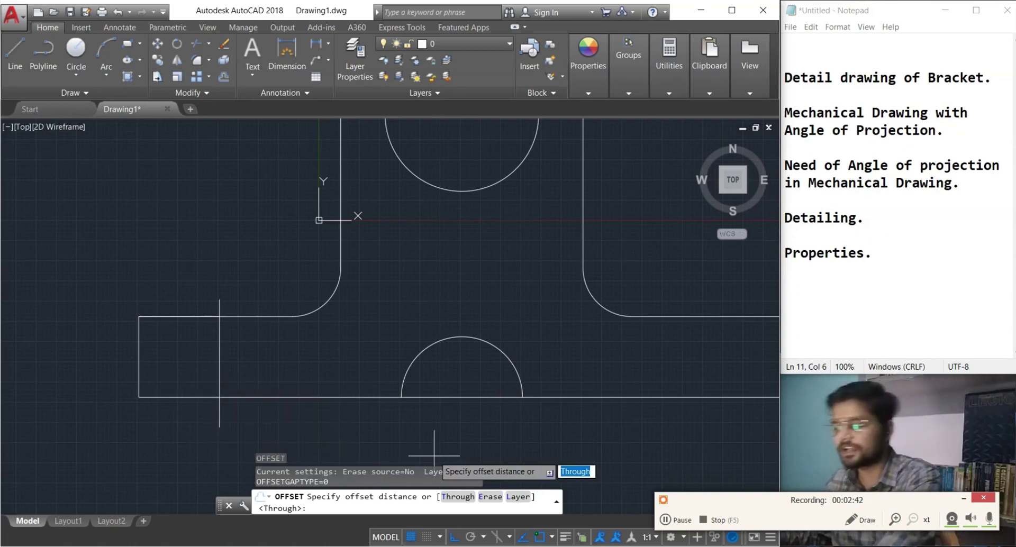
type("4")
key("Return")
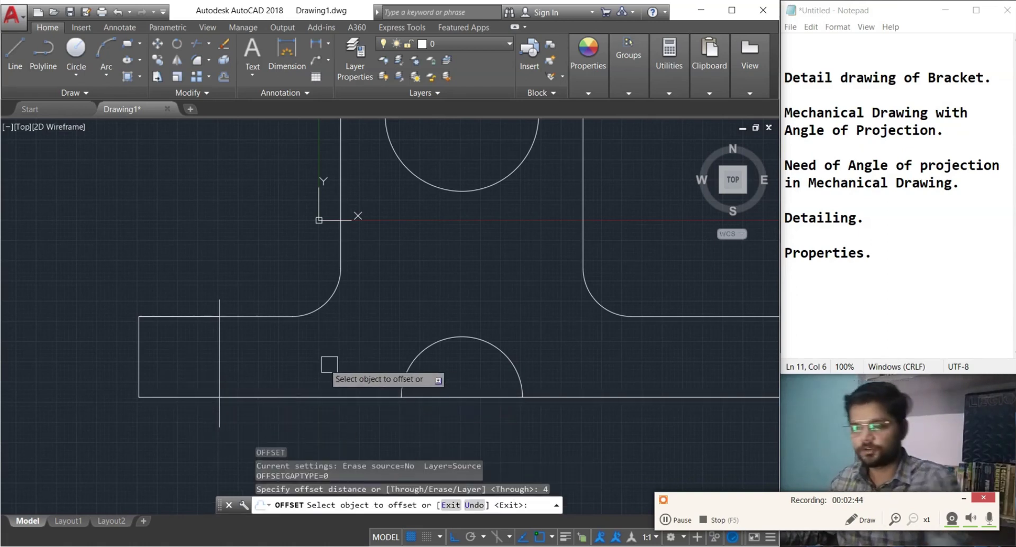
left_click(219, 354)
left_click(188, 356)
left_click(220, 353)
left_click(235, 370)
key("Escape")
Trim both offset lines so they end at the base's top and bottom edges
type("tr")
key("Return")
key("Return")
left_click(188, 416)
left_click(252, 415)
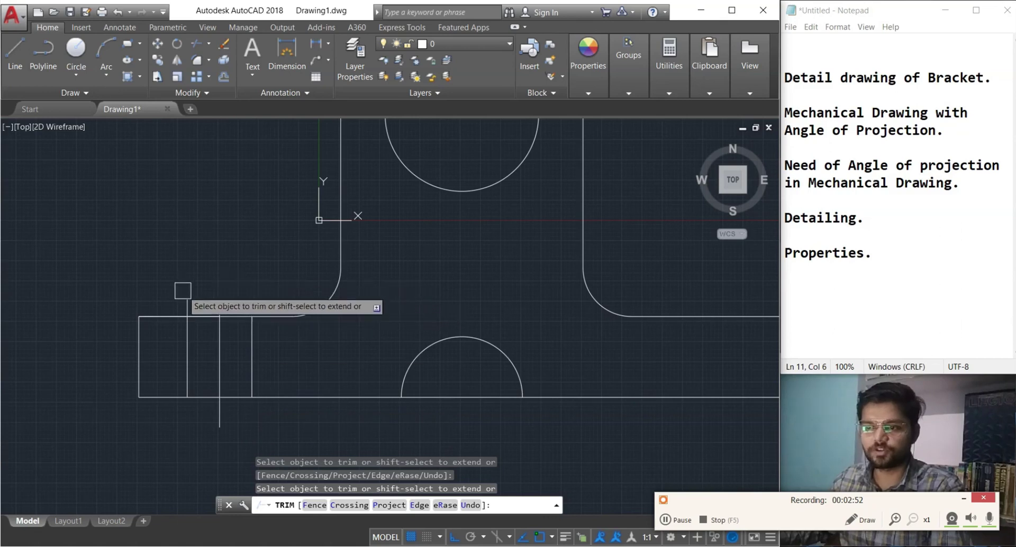
key("Escape")
scroll(141, 397, "down", 2)
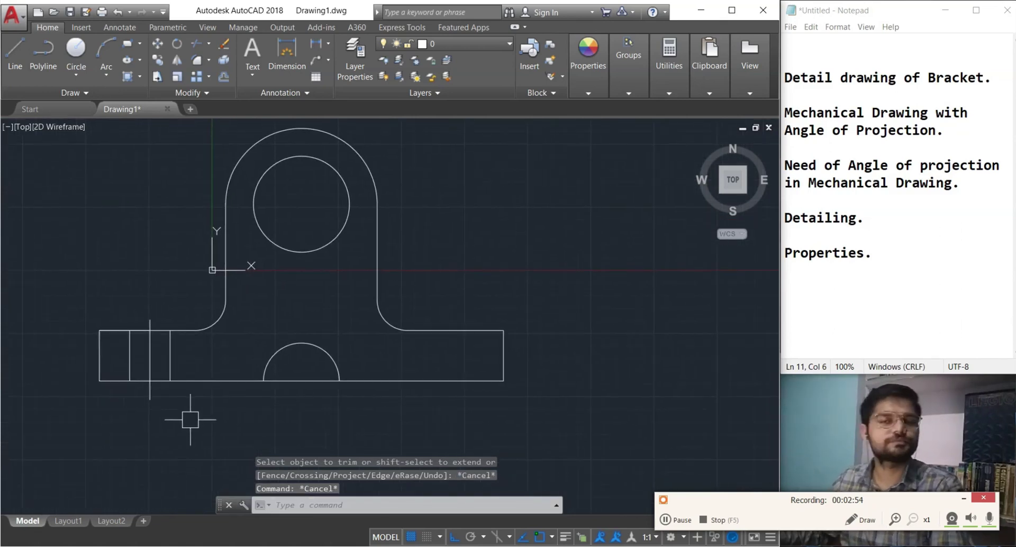
scroll(189, 359, "up", 4)
left_click(118, 367)
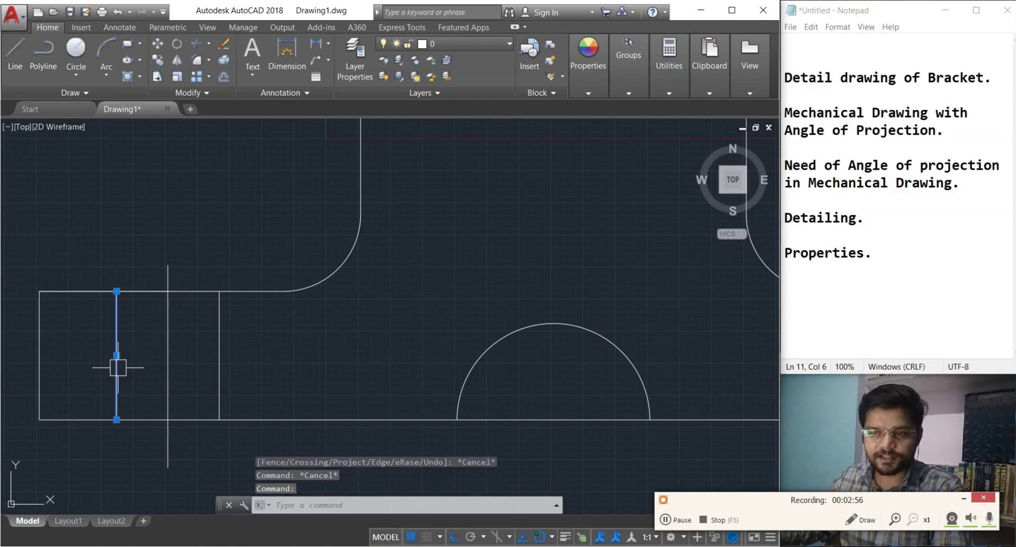
key("Escape")
scroll(249, 379, "down", 2)
middle_click_drag(256, 379, 215, 394)
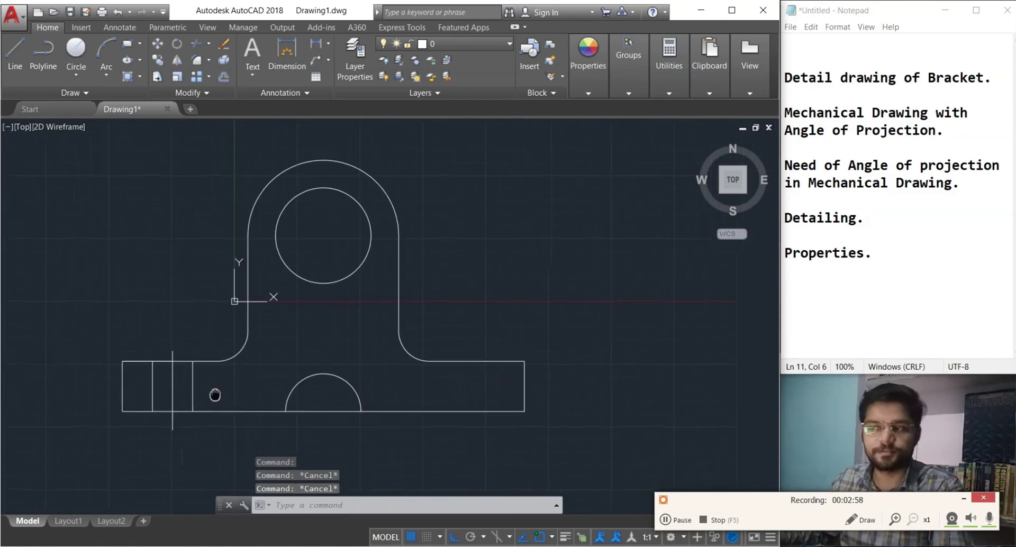
With the hole's right edge line selected, open the Linetype Manager and load the ACAD_ISO02W100 linetype
scroll(216, 391, "up", 4)
left_click(192, 387)
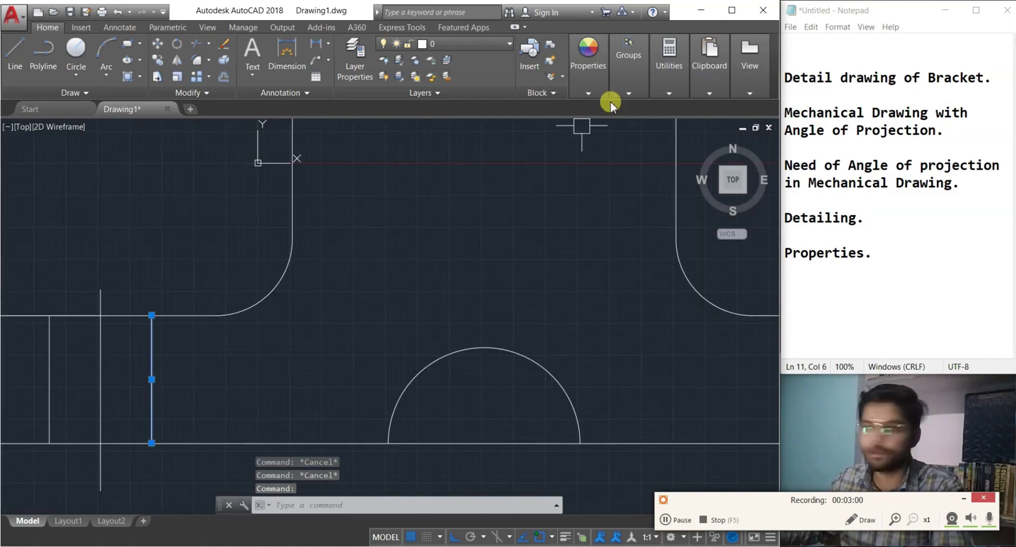
left_click(594, 93)
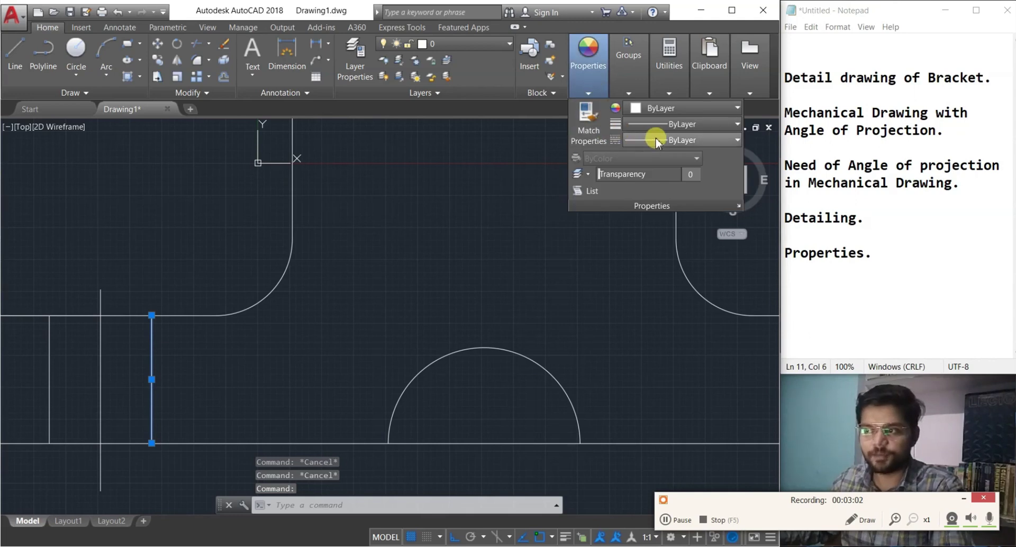
left_click(657, 140)
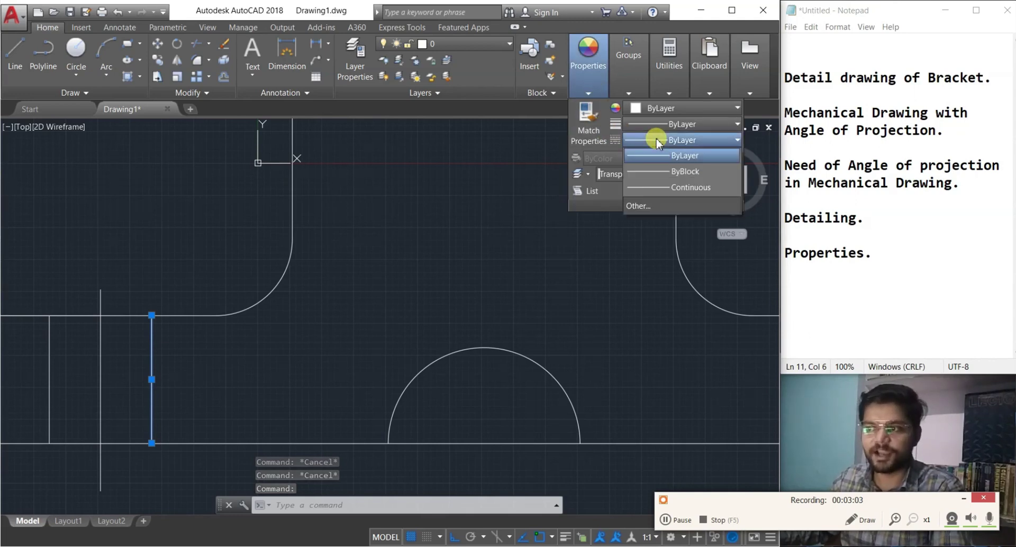
left_click(640, 206)
left_click(484, 170)
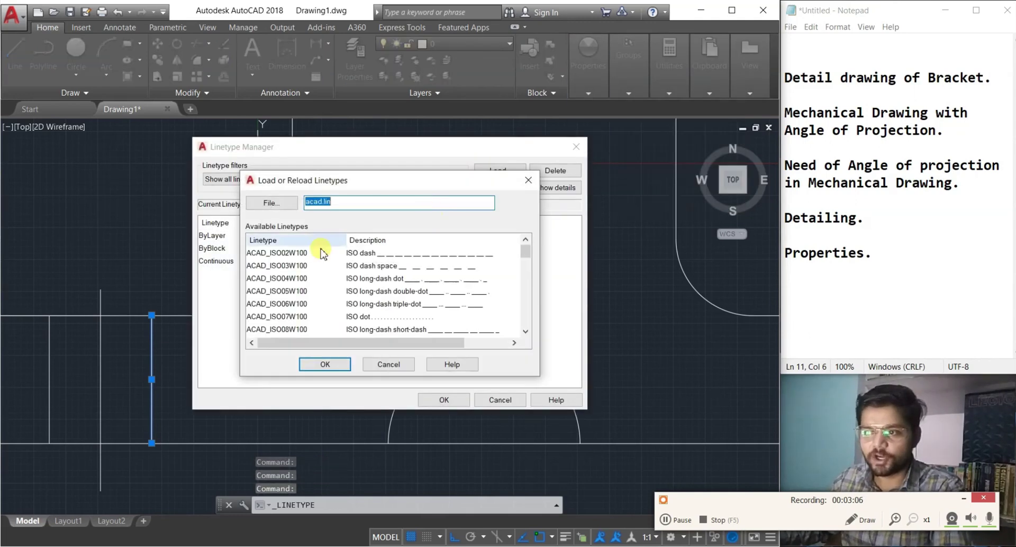
left_click(355, 257)
left_click(334, 362)
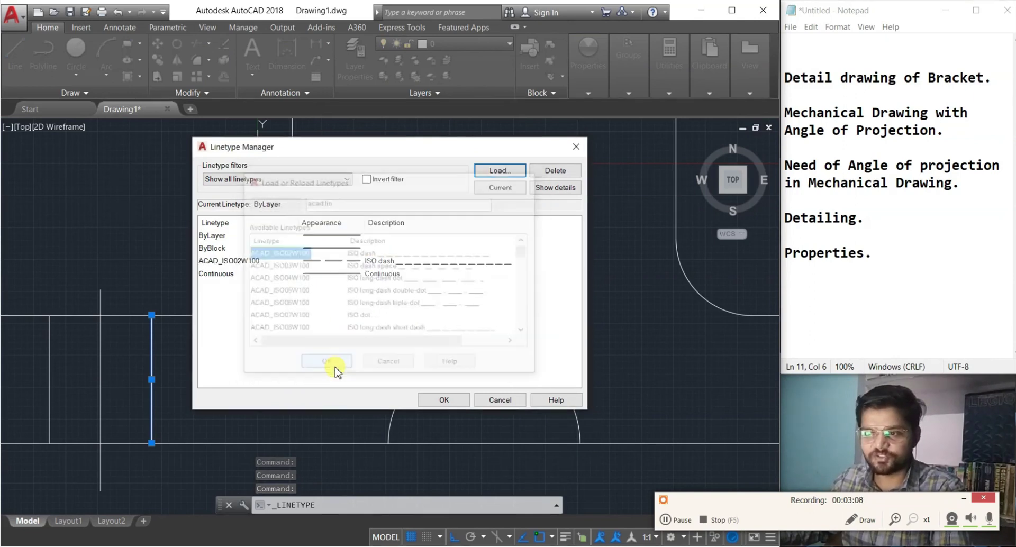
Load the HIDDEN linetype as well and close the Linetype Manager
left_click(497, 170)
scroll(326, 292, "down", 3)
scroll(326, 292, "down", 3)
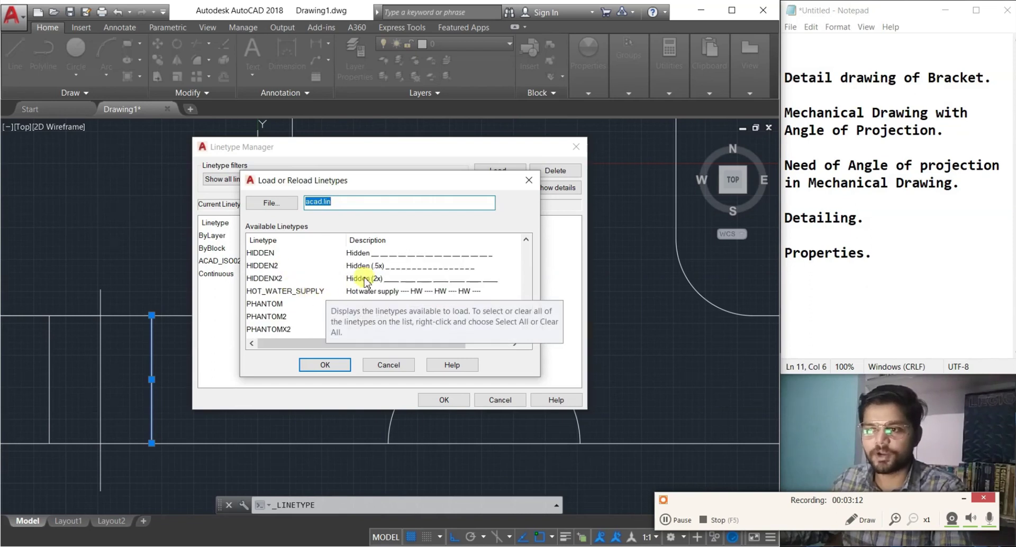
left_click(347, 254)
left_click(324, 365)
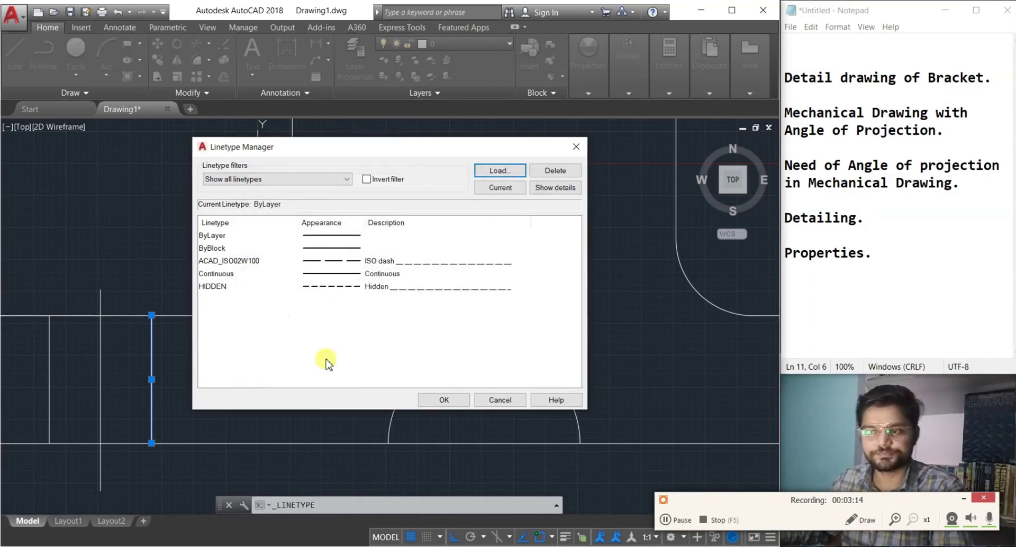
left_click(579, 148)
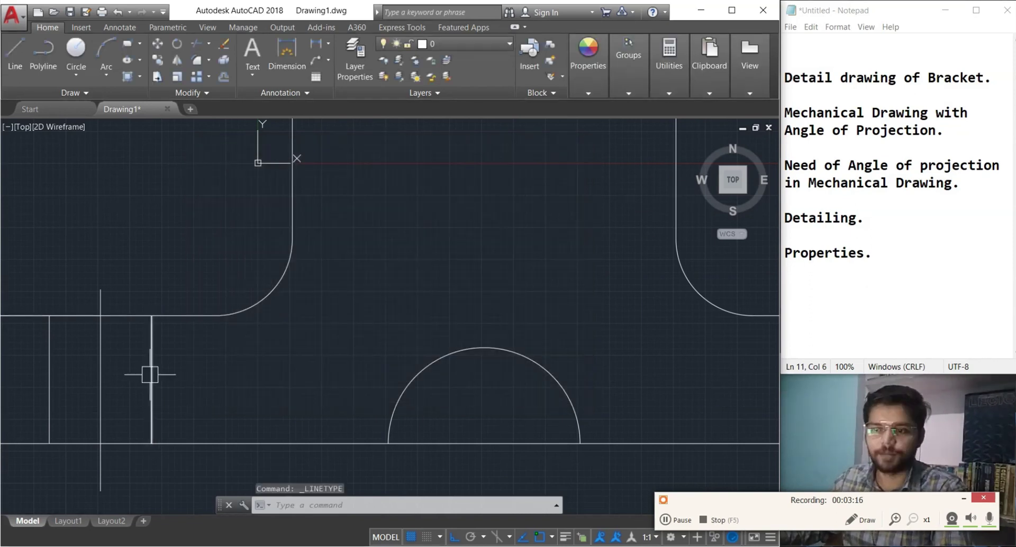
Assign the HIDDEN linetype to the hole's right edge line
left_click(180, 401)
left_click(145, 358)
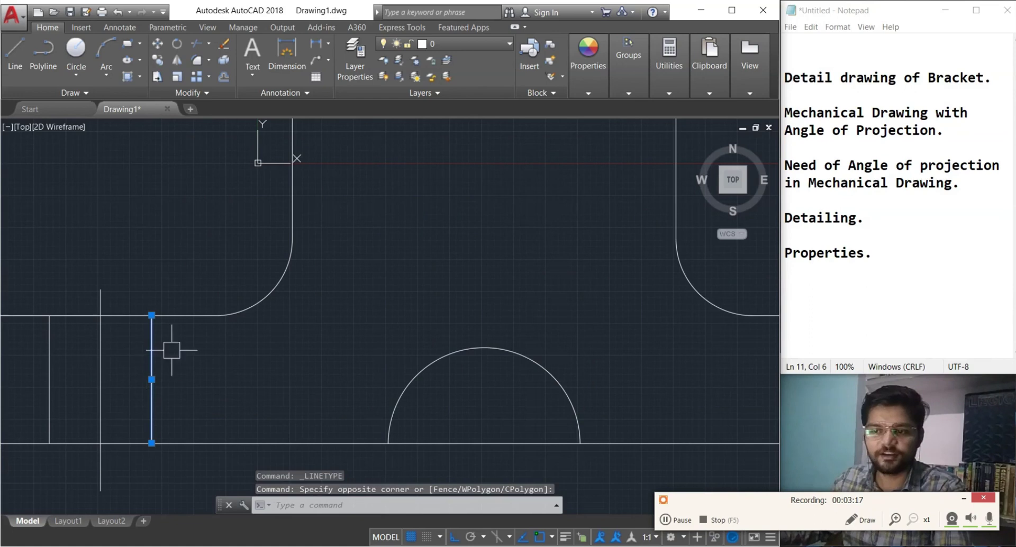
left_click(595, 94)
left_click(672, 139)
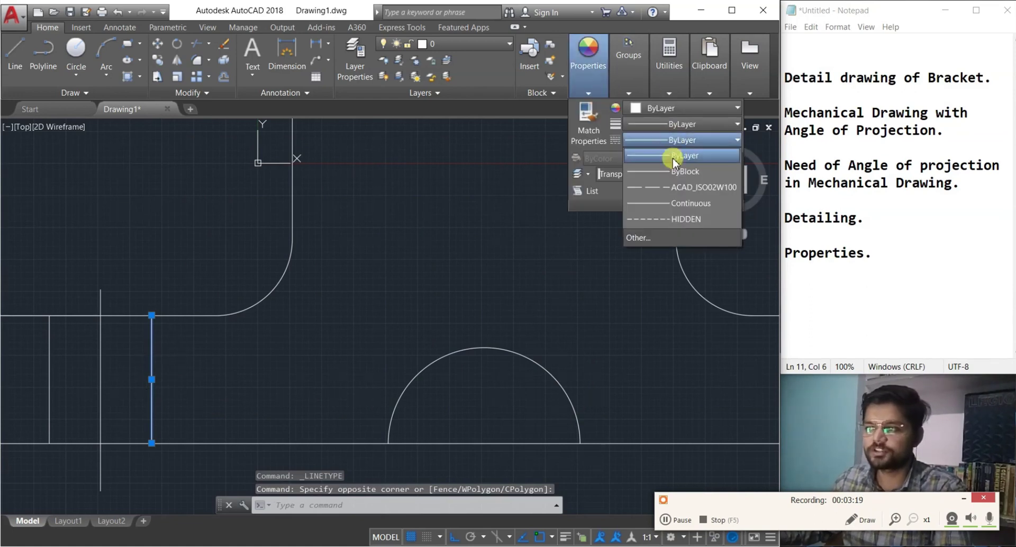
left_click(669, 224)
key("Escape")
key("Escape")
Set the global linetype scale factor to 5 with LTSCALE
scroll(141, 363, "up", 2)
scroll(175, 346, "down", 4)
middle_click_drag(218, 344, 255, 356)
scroll(240, 318, "down", 2)
scroll(257, 350, "up", 2)
type("LT")
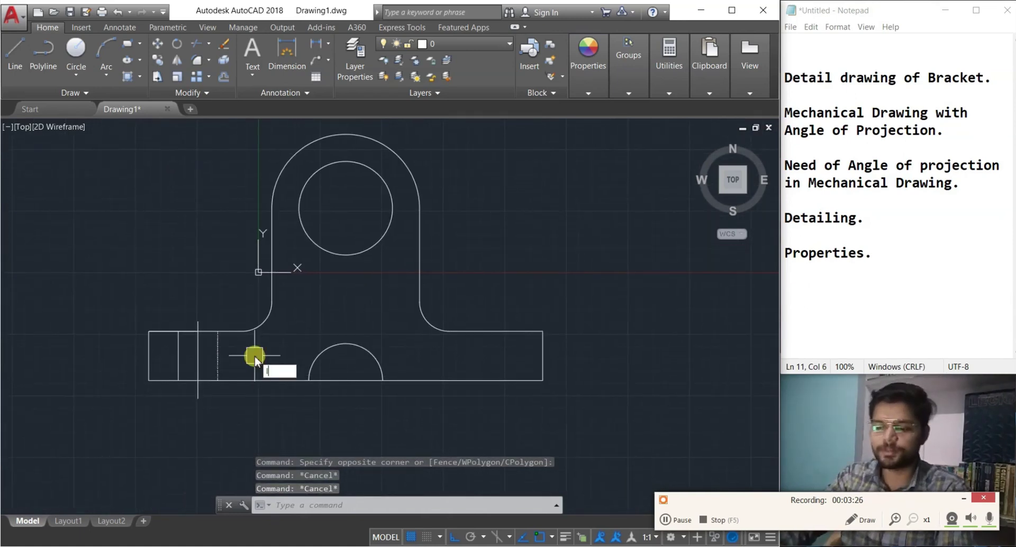
type("S")
key("Return")
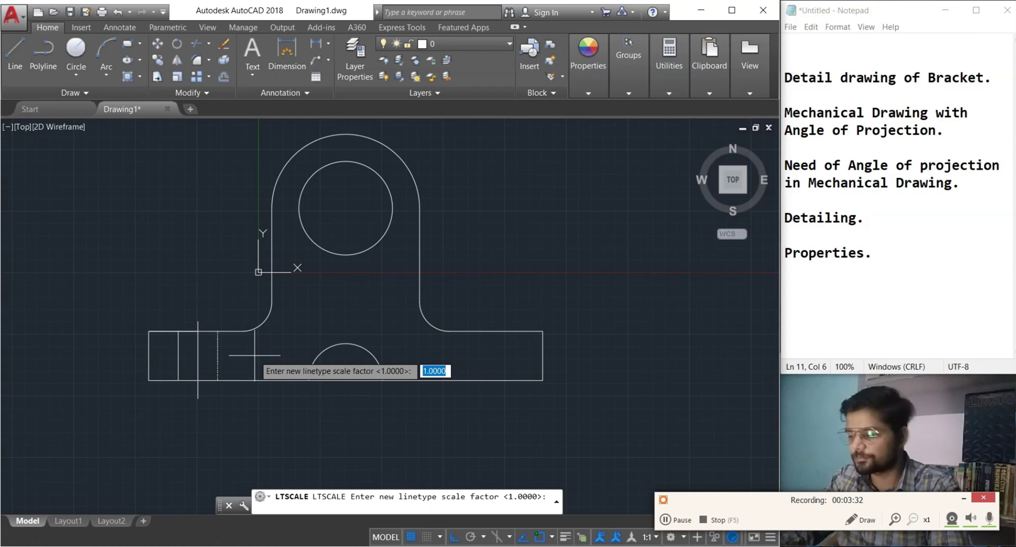
type("5")
key("Return")
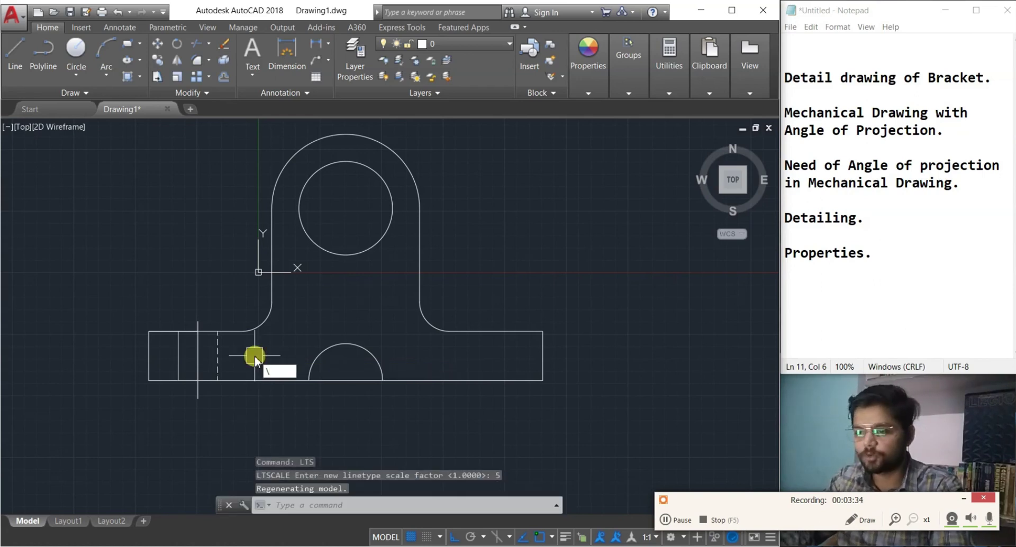
key("Escape")
Set the global linetype scale factor to 10
type("lts")
key("Return")
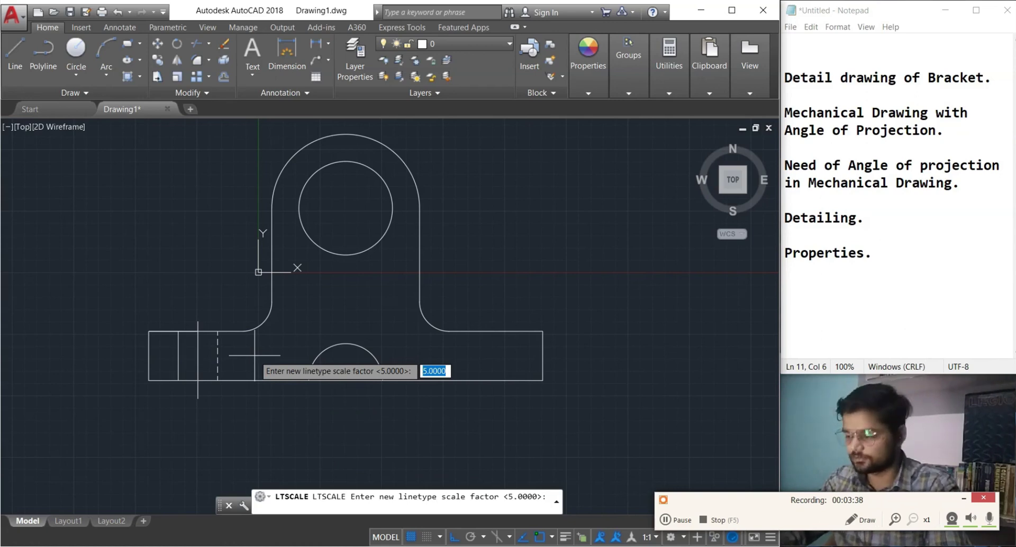
type("10")
key("Return")
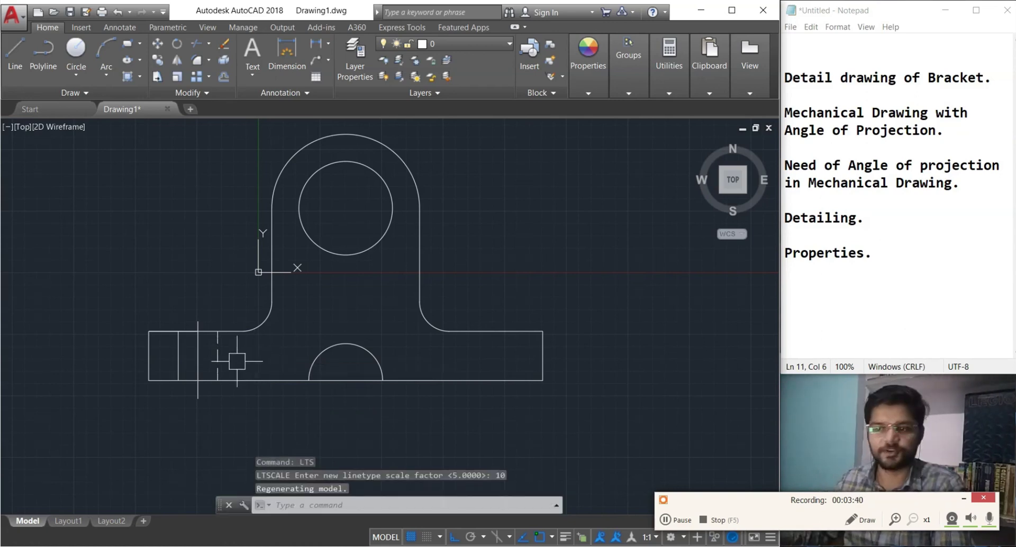
Use Match Properties to apply the right hole line's dashed style to the hole's left edge line
scroll(194, 362, "up", 2)
left_click(588, 58)
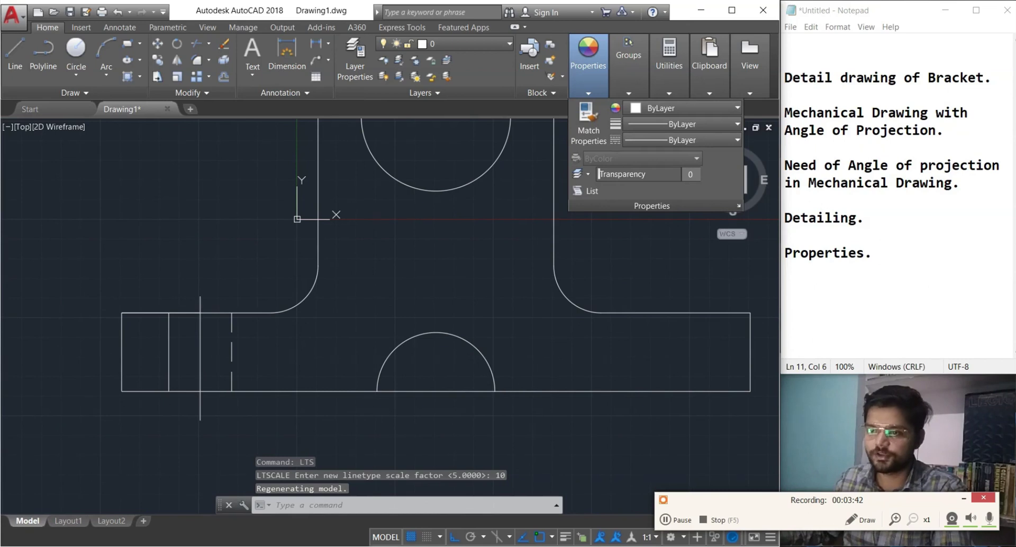
left_click(588, 119)
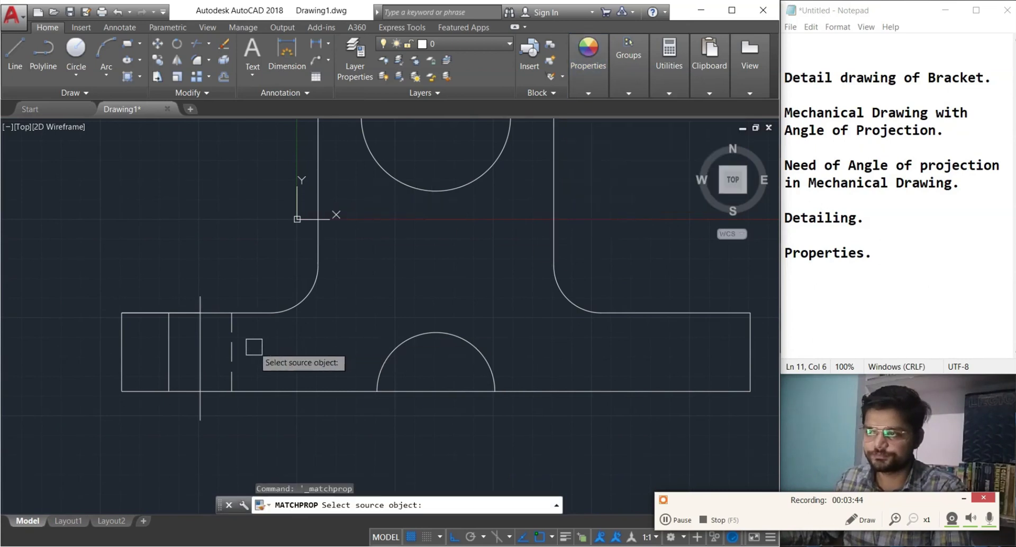
left_click(232, 345)
left_click(232, 345)
key("Escape")
Copy the left hole's two hidden lines and centre line 60 mm horizontally to the right end of the base
scroll(283, 349, "down", 3)
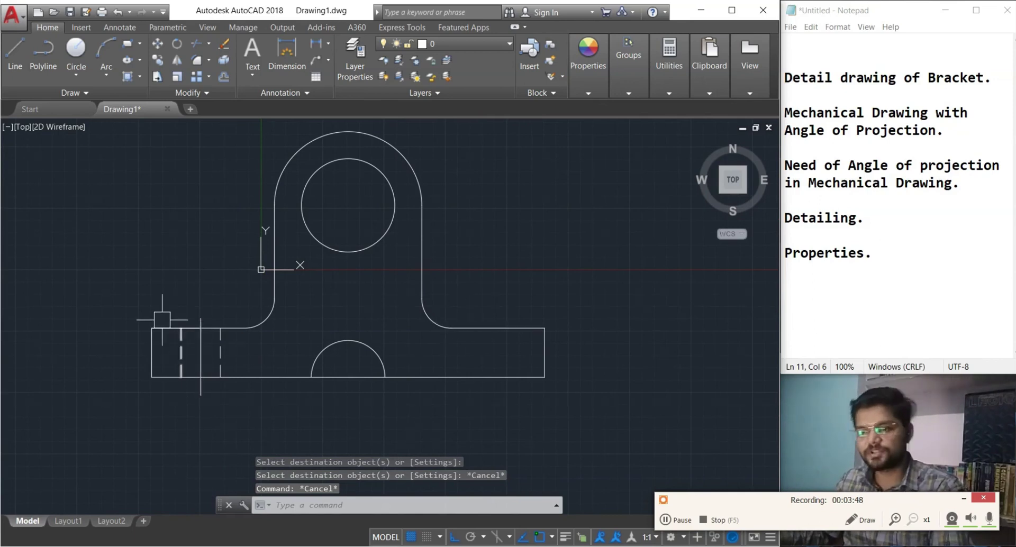
left_click(158, 283)
left_click(237, 408)
type("c")
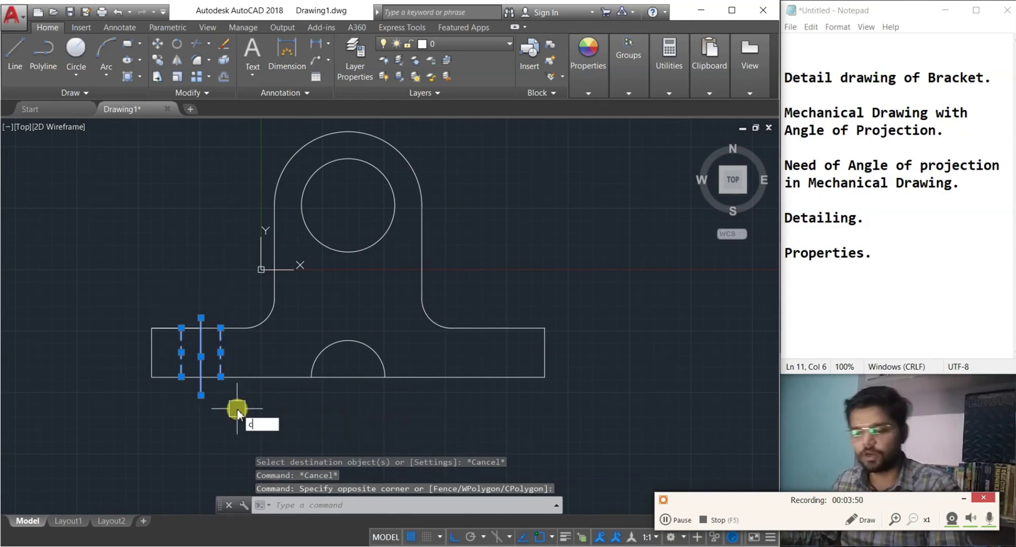
type("o")
key("Return")
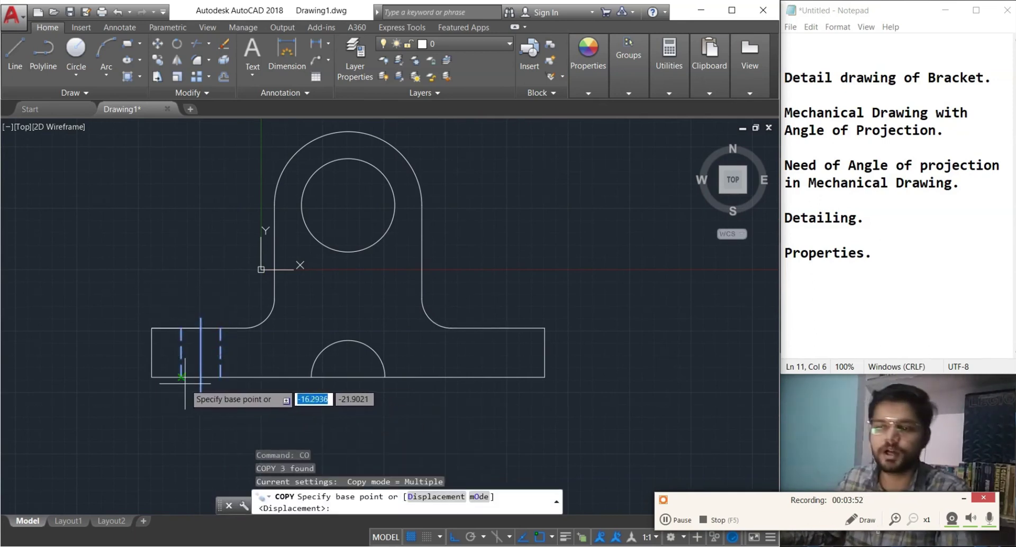
left_click(200, 377)
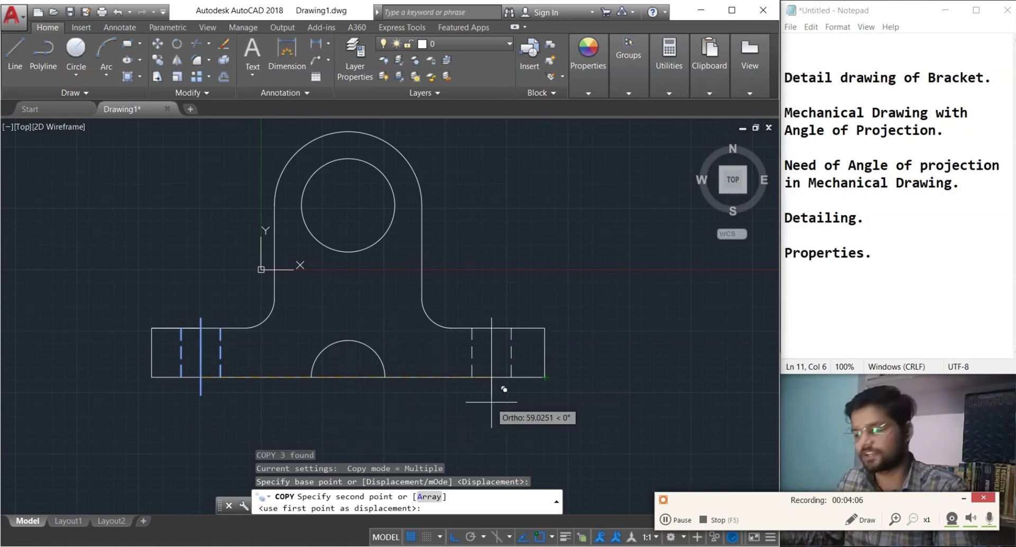
type("60")
key("Return")
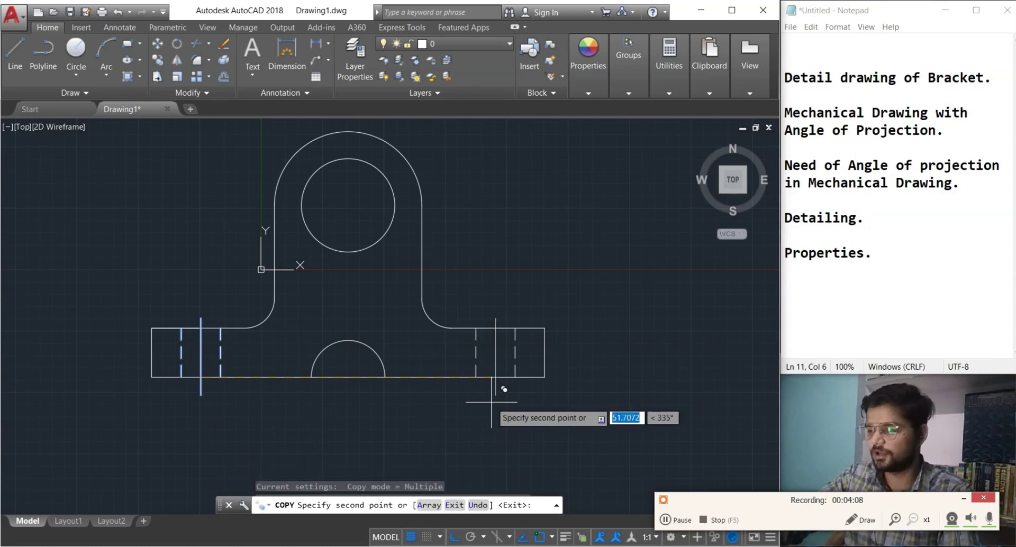
key("Escape")
scroll(561, 402, "down", 3)
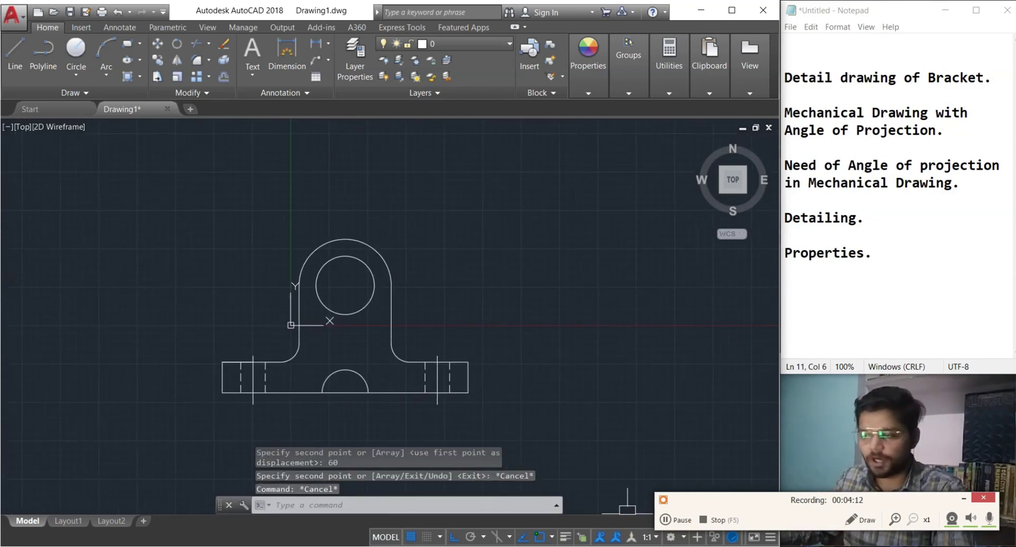
Check the PDF reference, then add a linear dimension below the front view across the base's full width
key("alt+Tab")
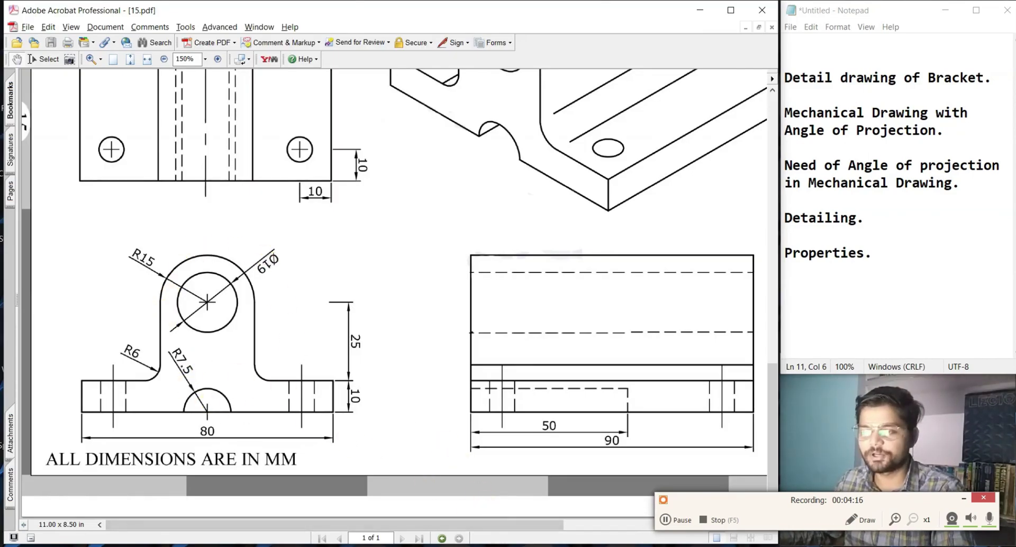
key("alt+Tab")
scroll(492, 426, "down", 2)
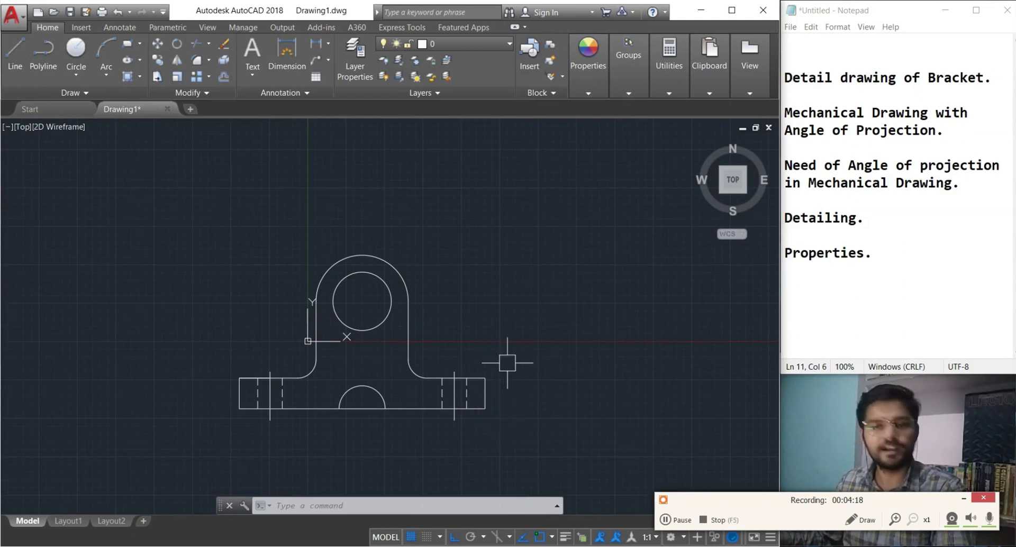
left_click(316, 44)
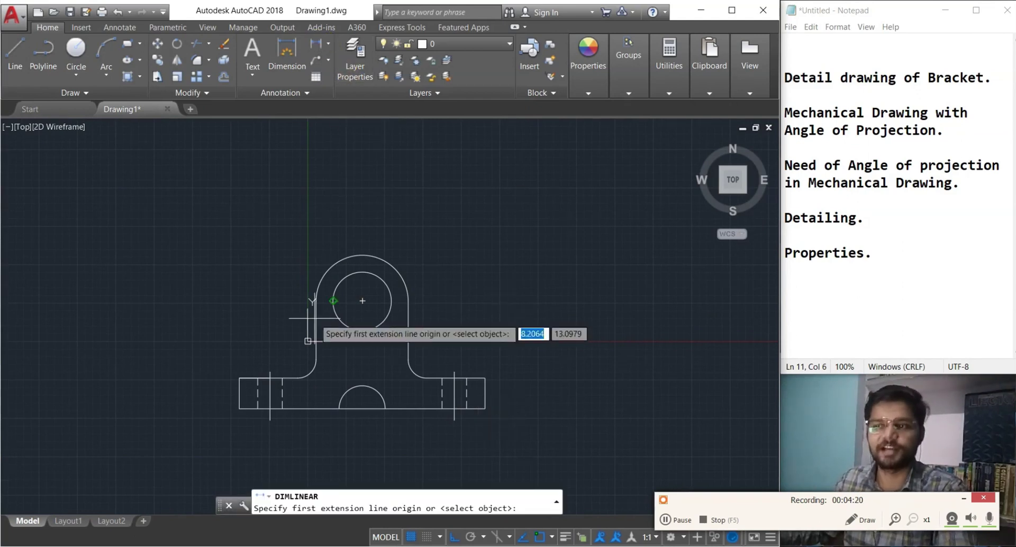
left_click(239, 408)
left_click(484, 408)
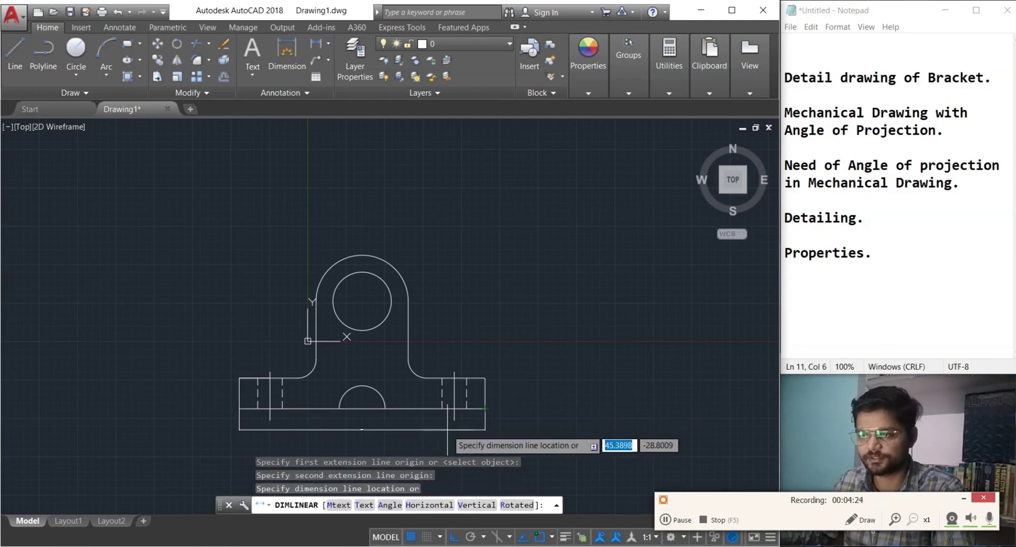
left_click(362, 427)
scroll(362, 433, "up", 6)
scroll(362, 410, "up", 2)
scroll(357, 402, "down", 10)
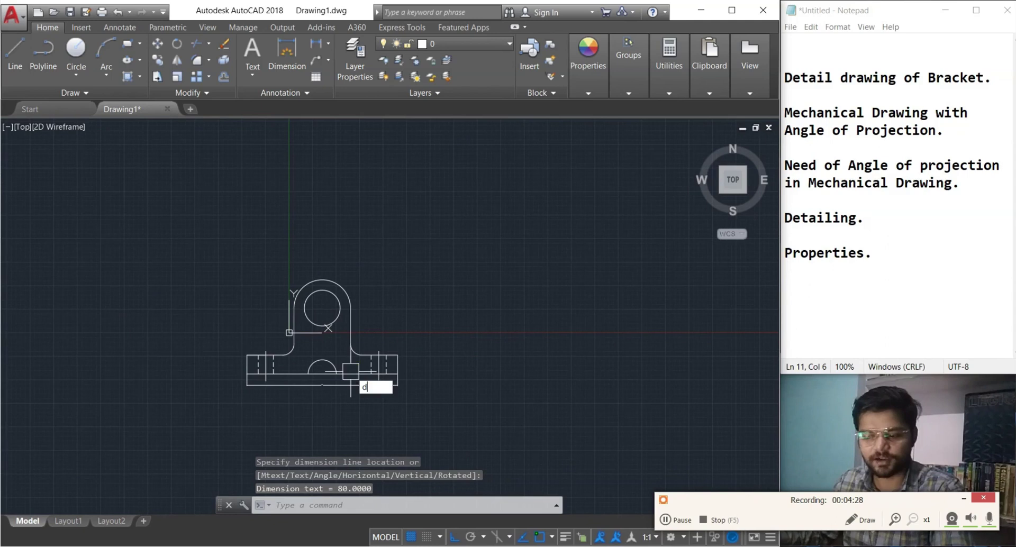
Modify the Standard dimension style, setting both the text height and the arrow size to 3
key("Return")
left_click(537, 254)
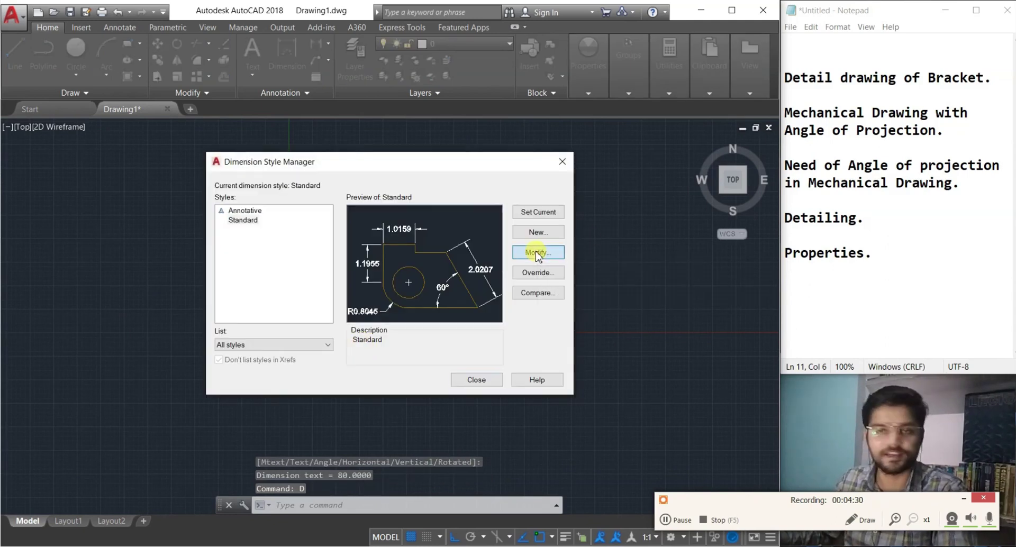
left_click(418, 136)
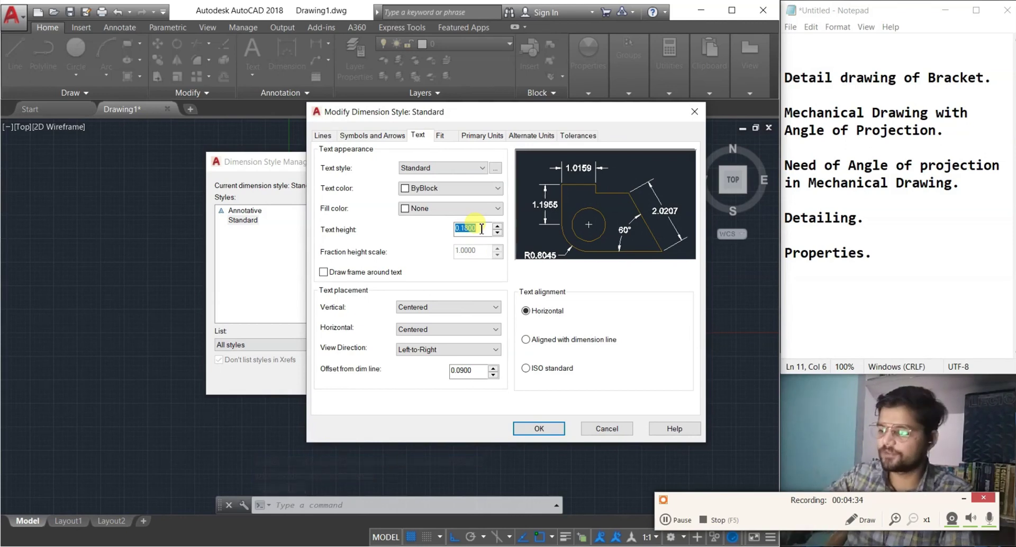
type("3")
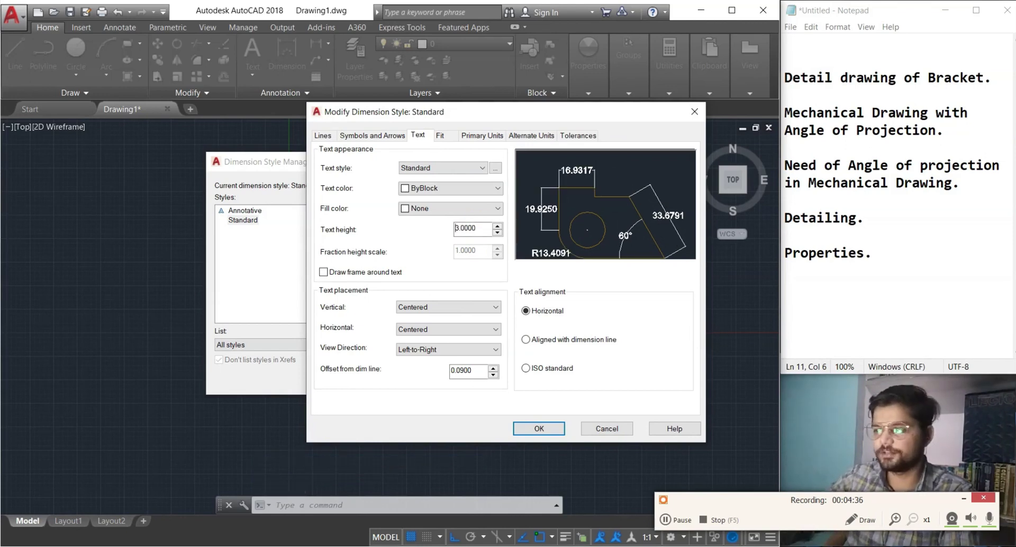
left_click(379, 136)
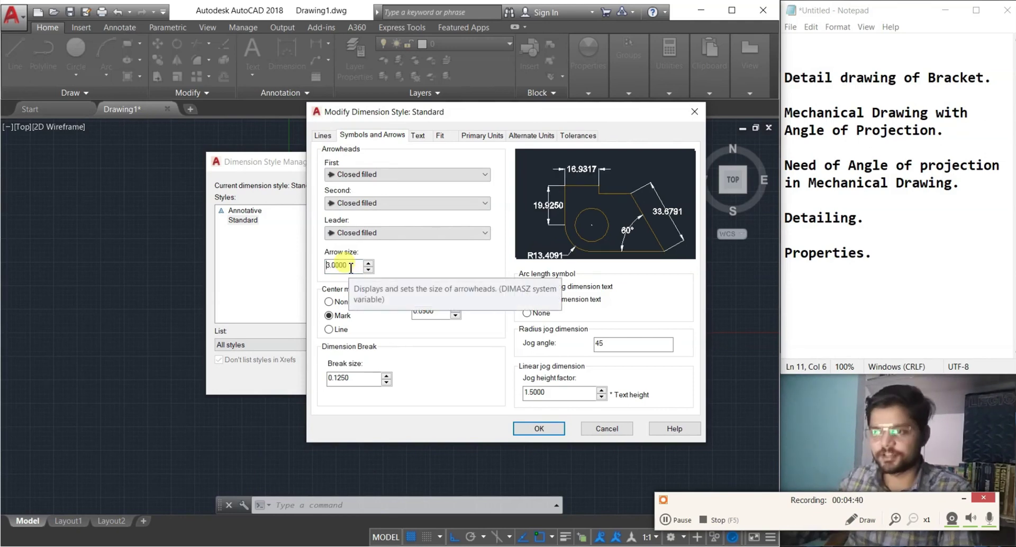
In the Standard style, extend extension lines 1 beyond the dimension lines, fix their length at 1 and set linear precision to 0
left_click(321, 137)
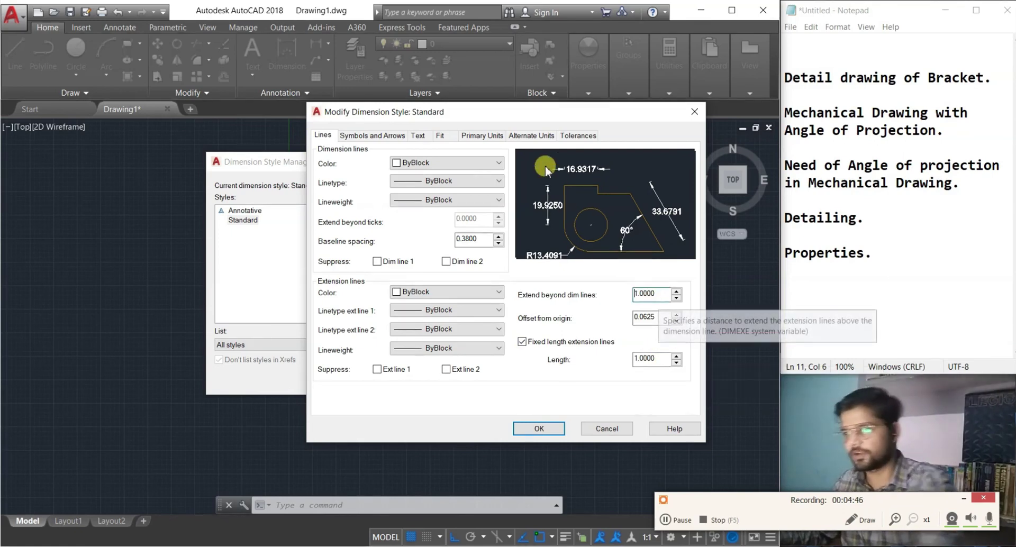
left_click(481, 135)
left_click(418, 180)
left_click(416, 189)
left_click(539, 429)
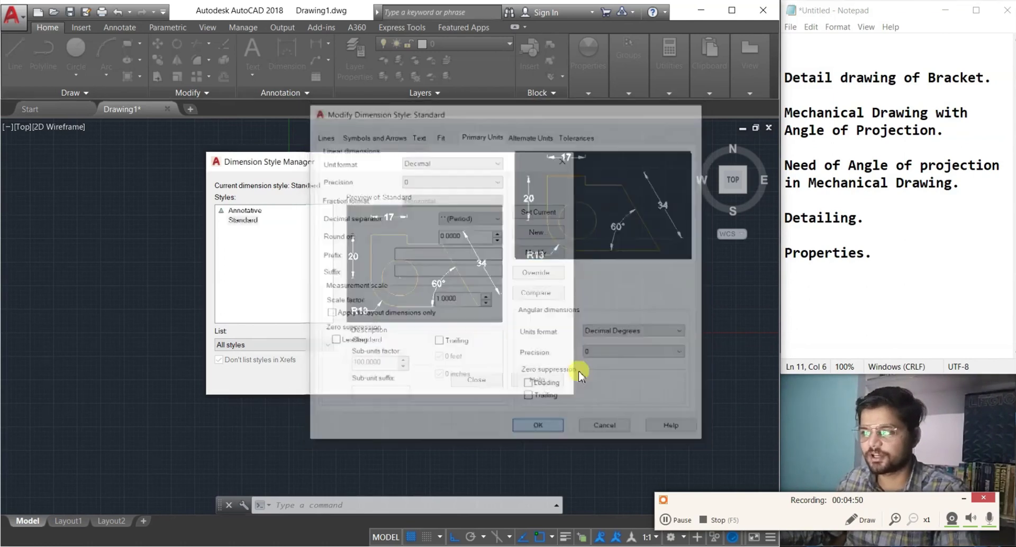
left_click(475, 380)
scroll(469, 374, "up", 4)
scroll(419, 426, "down", 1)
scroll(429, 415, "up", 2)
scroll(426, 418, "down", 2)
middle_click_drag(426, 418, 409, 424)
key("Return")
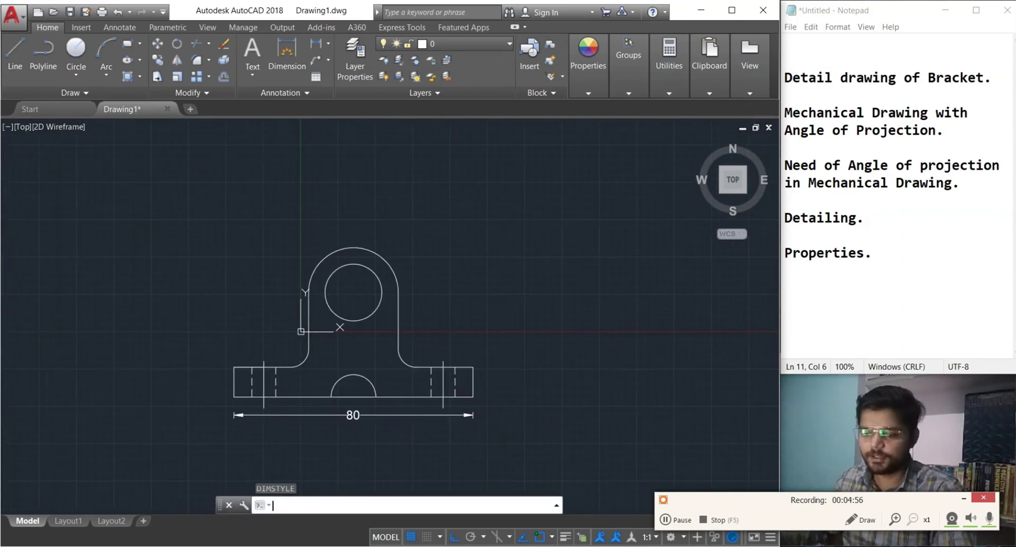
left_click(564, 169)
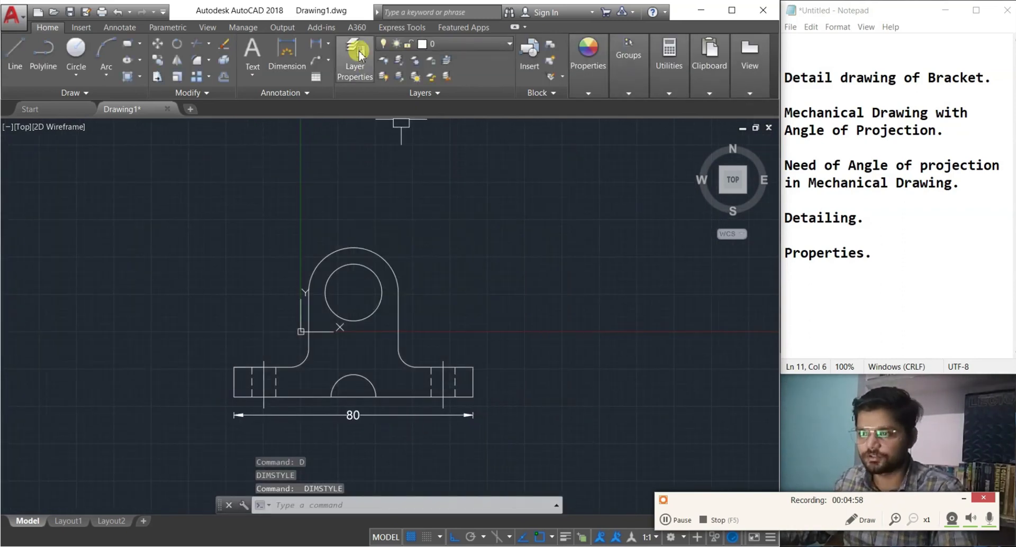
Add vertical linear dimensions for the base's thickness and for the height from the base's top face to the large hole's centre
left_click(315, 44)
left_click(473, 397)
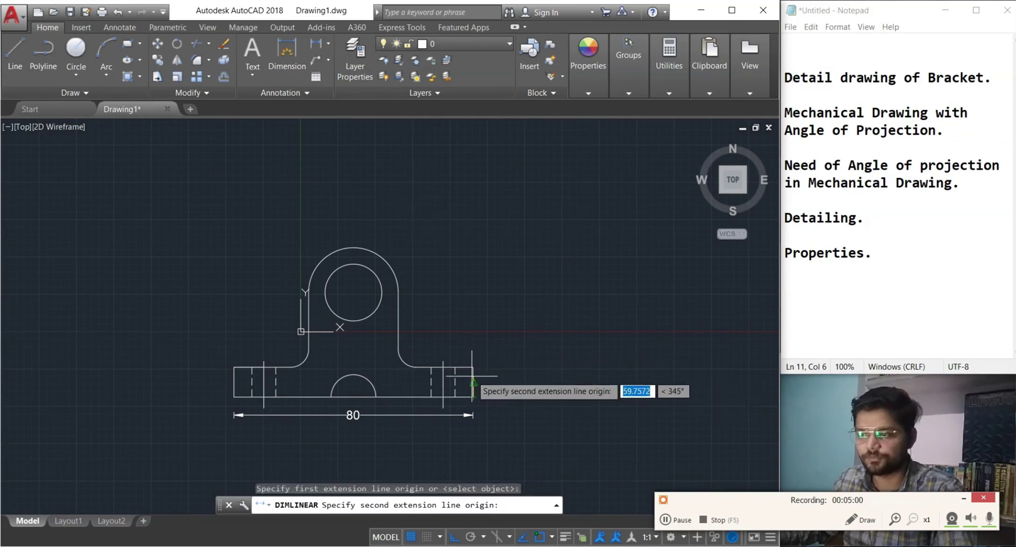
left_click(474, 367)
left_click(491, 435)
key("Return")
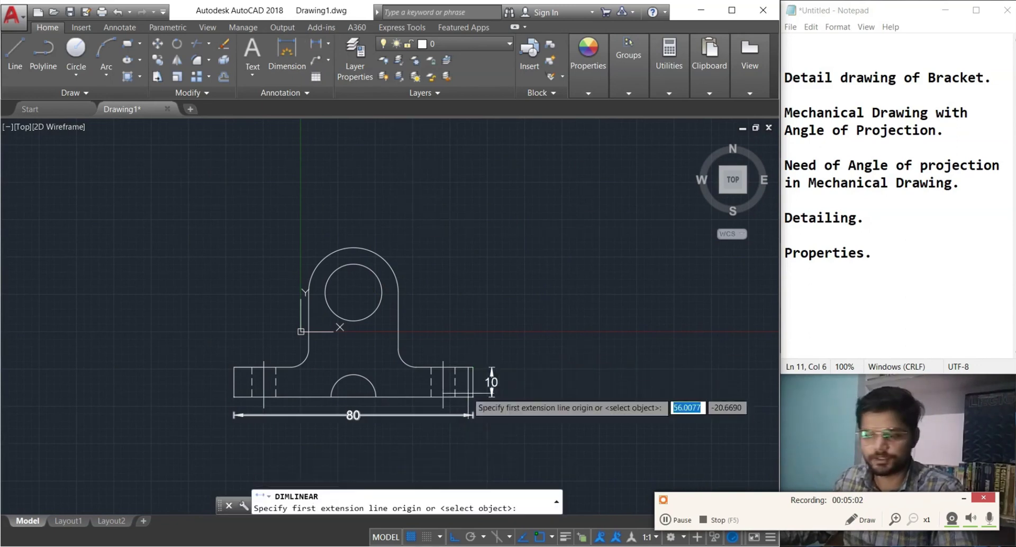
left_click(473, 367)
left_click(353, 292)
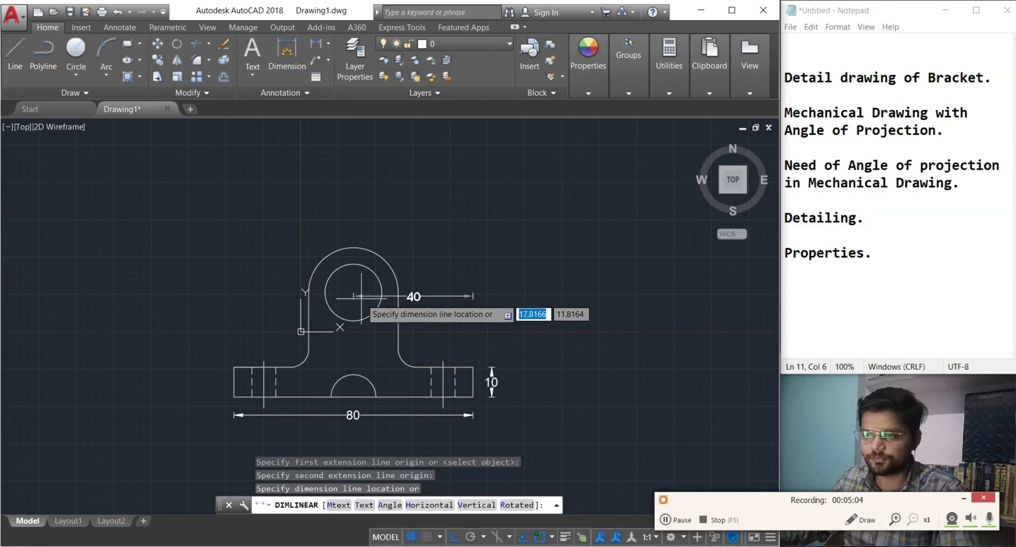
left_click(491, 330)
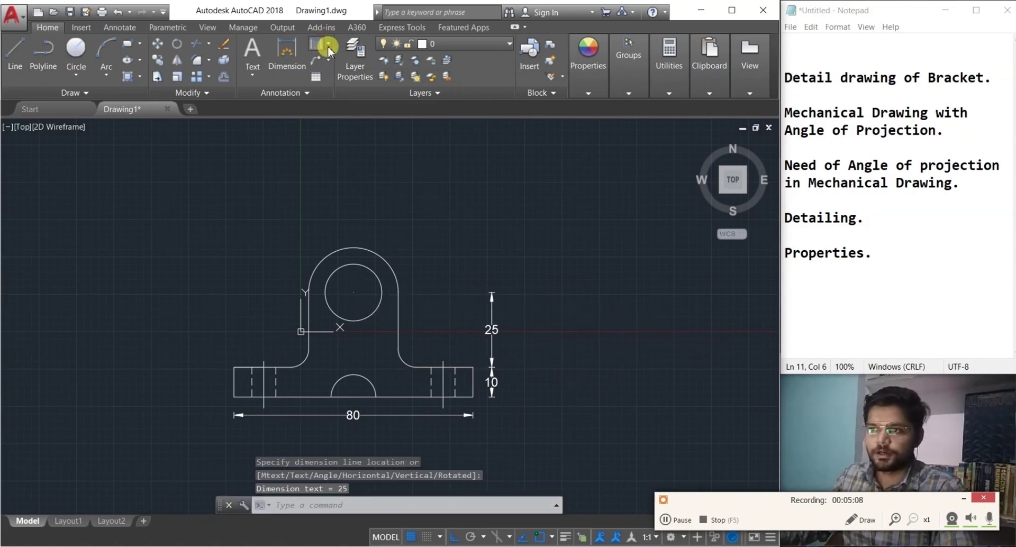
Add a radius dimension to the outer top arc and a diameter dimension to the large hole, both placed outside the outline
left_click(328, 49)
left_click(336, 170)
left_click(330, 254)
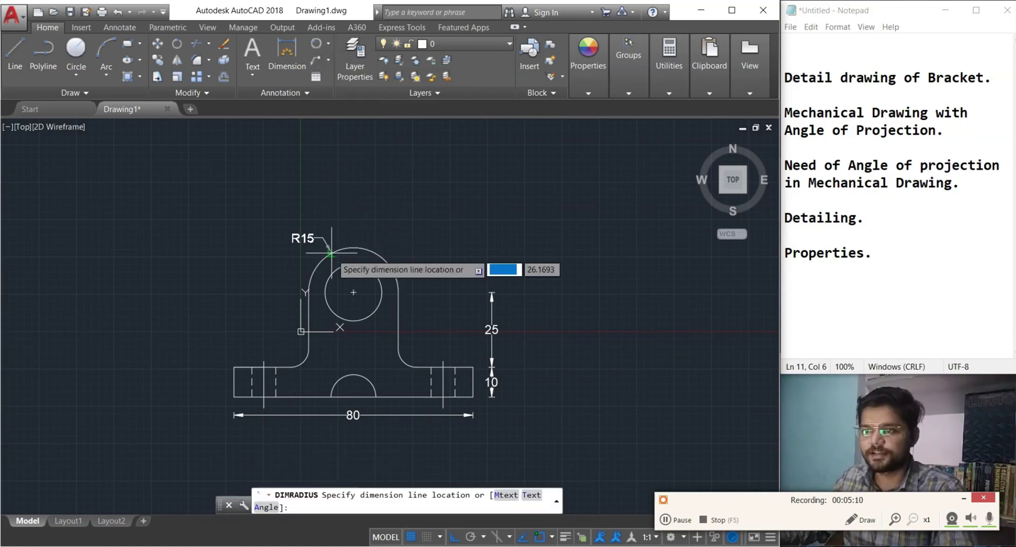
left_click(290, 233)
left_click(329, 49)
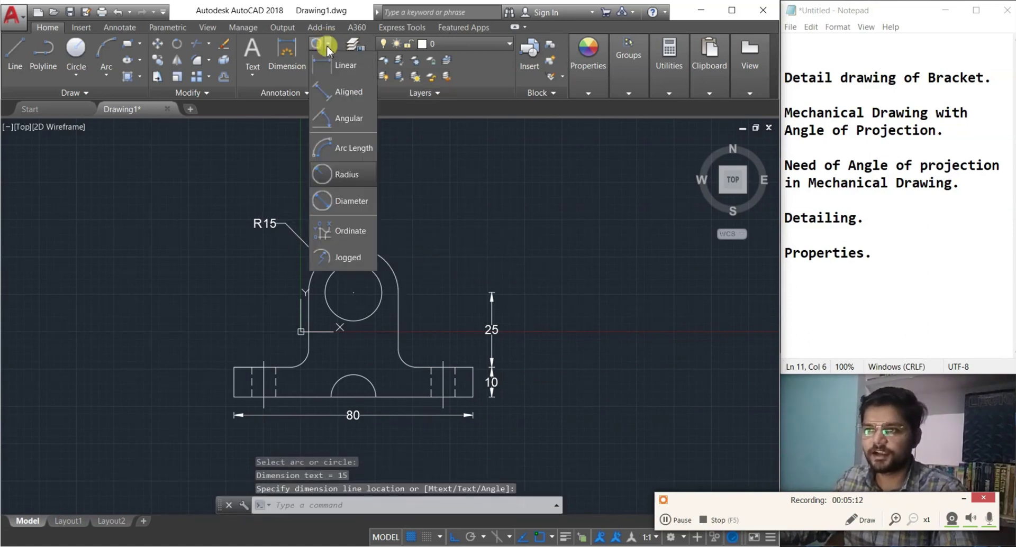
left_click(346, 201)
left_click(377, 272)
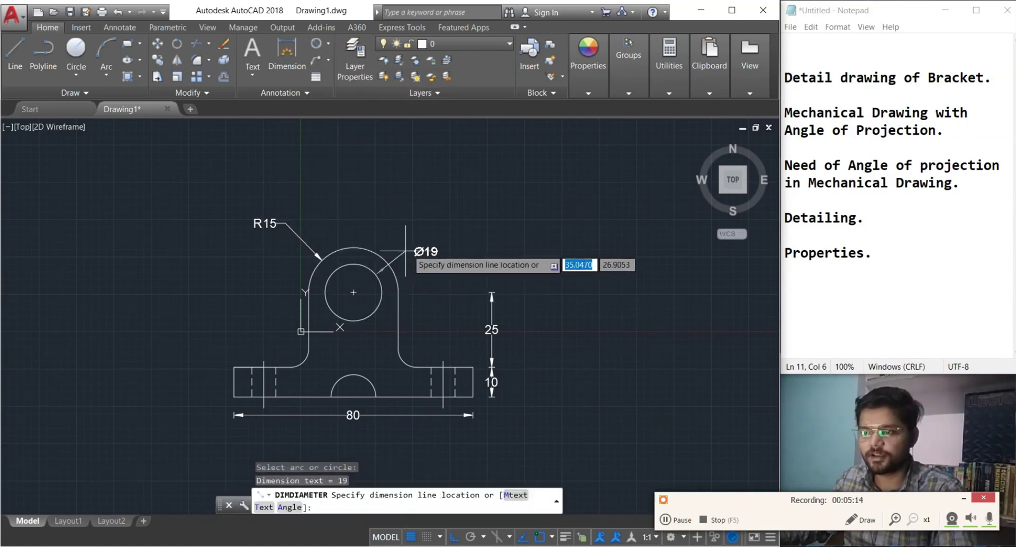
left_click(423, 236)
middle_click_drag(469, 317, 464, 299)
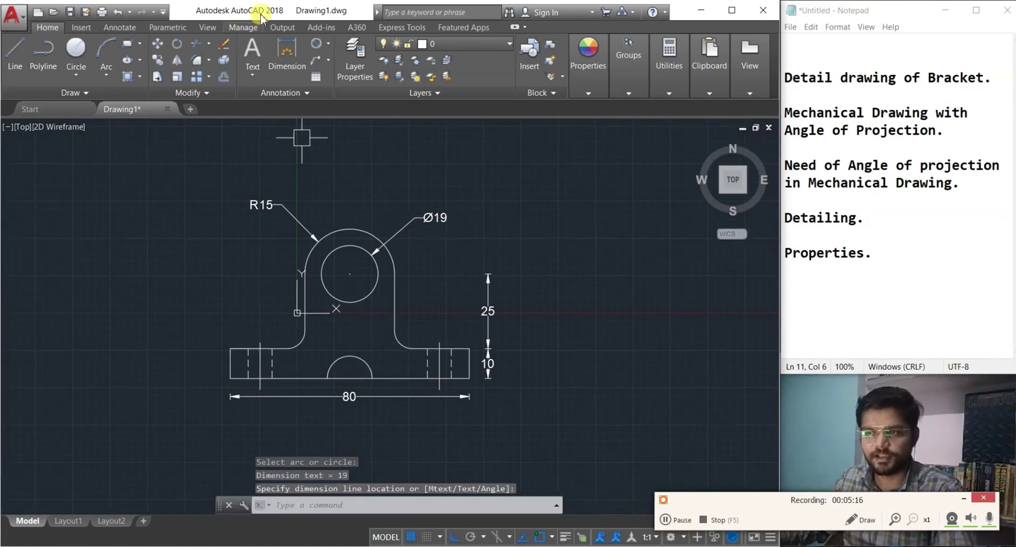
Add a radius dimension to the semicircular cut-out at the bottom of the base
left_click(328, 49)
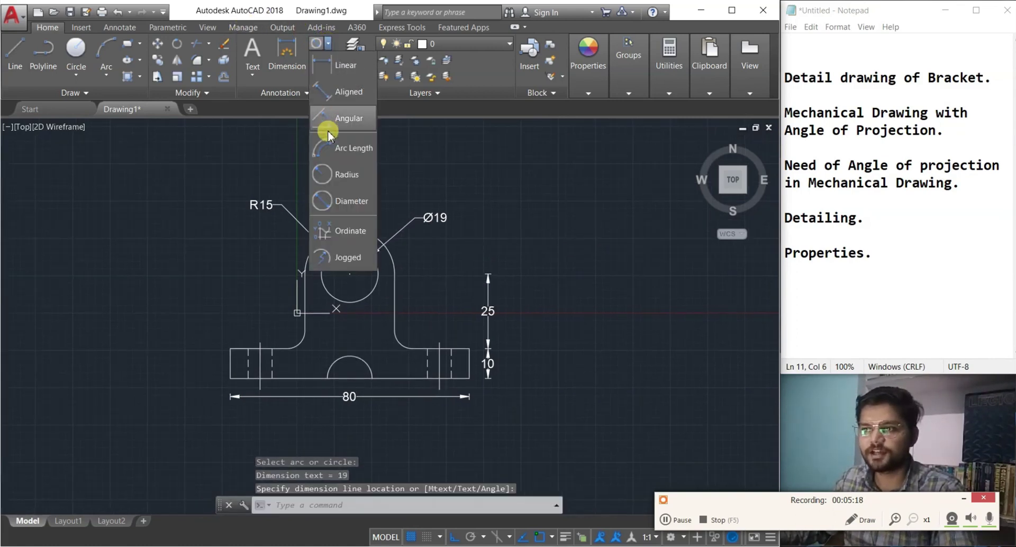
left_click(326, 172)
left_click(338, 361)
left_click(337, 361)
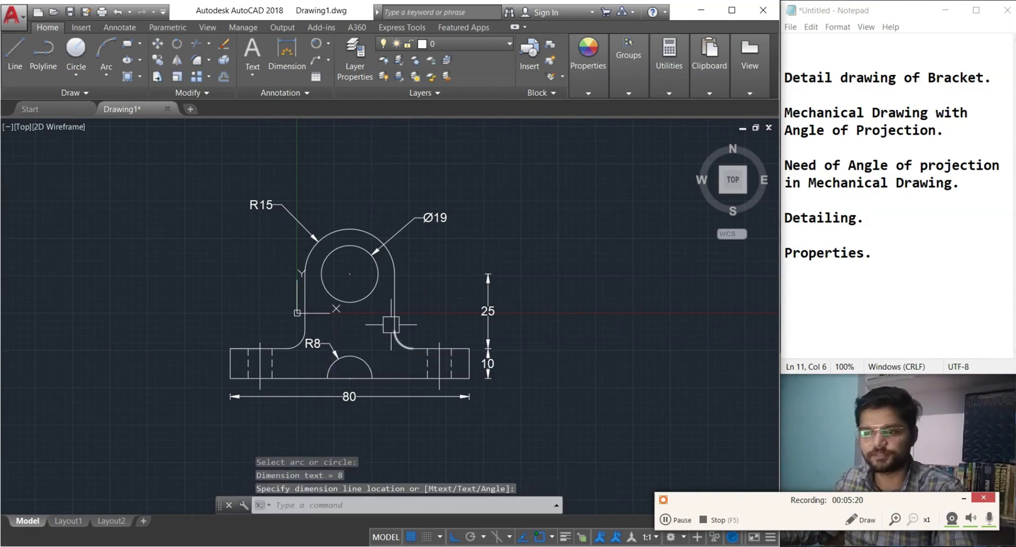
middle_click_drag(381, 329, 357, 320)
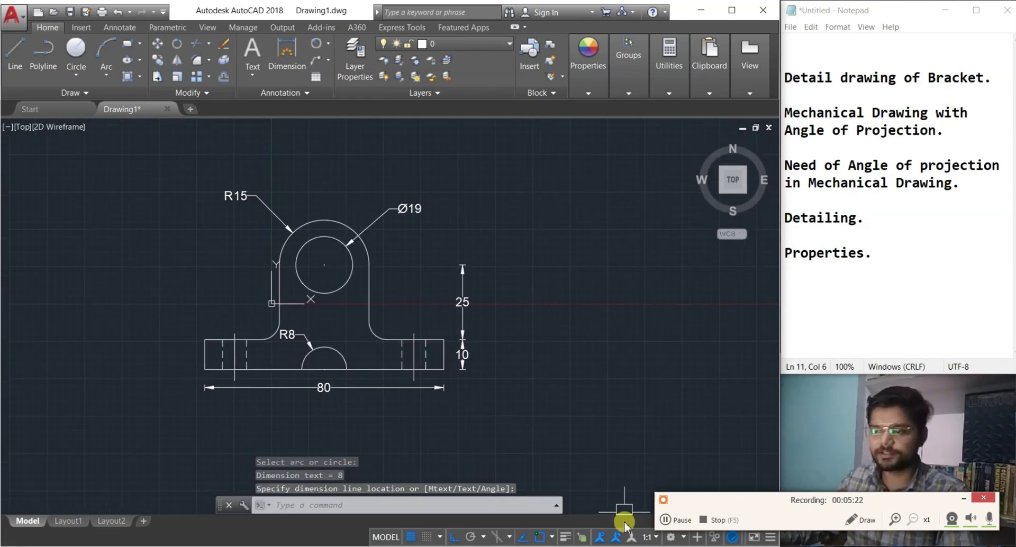
Check the PDF reference and add a radius dimension to the left fillet, placing its text inside the outline
key("alt+Tab")
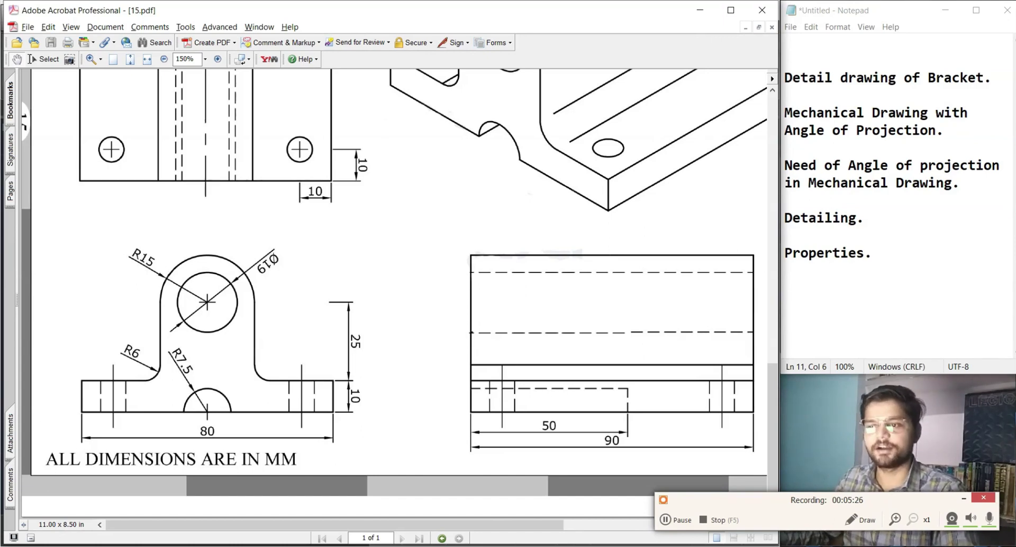
key("alt+Tab")
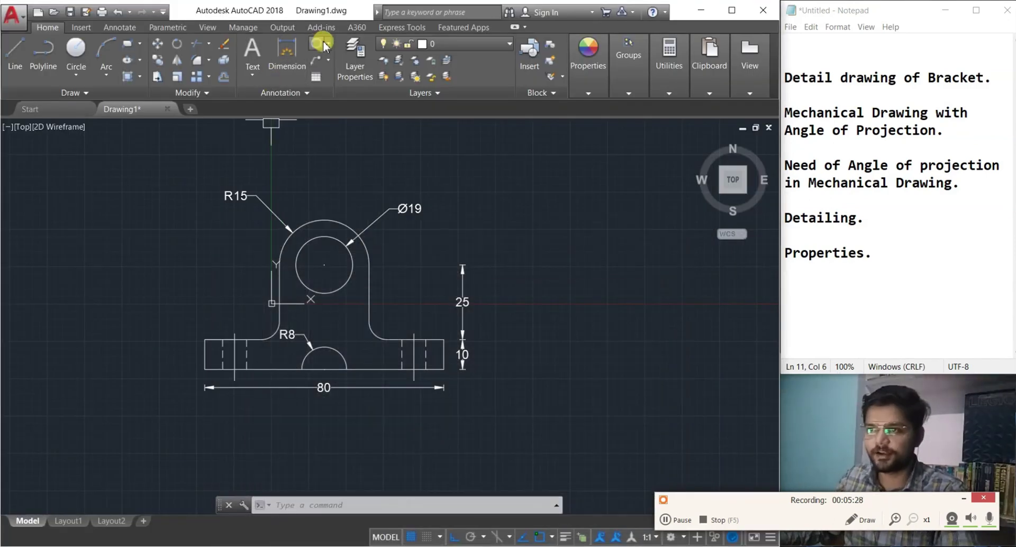
left_click(328, 45)
left_click(345, 174)
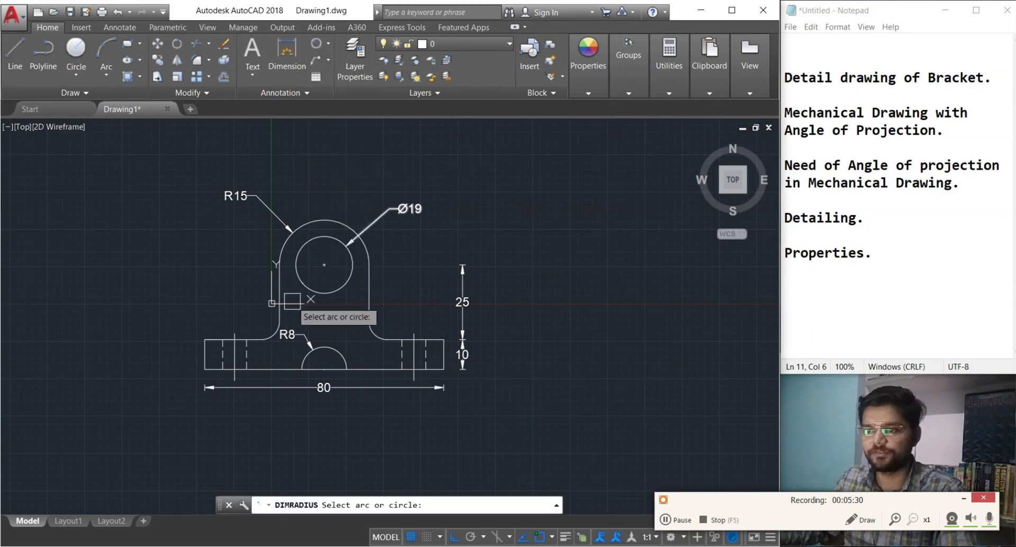
left_click(270, 337)
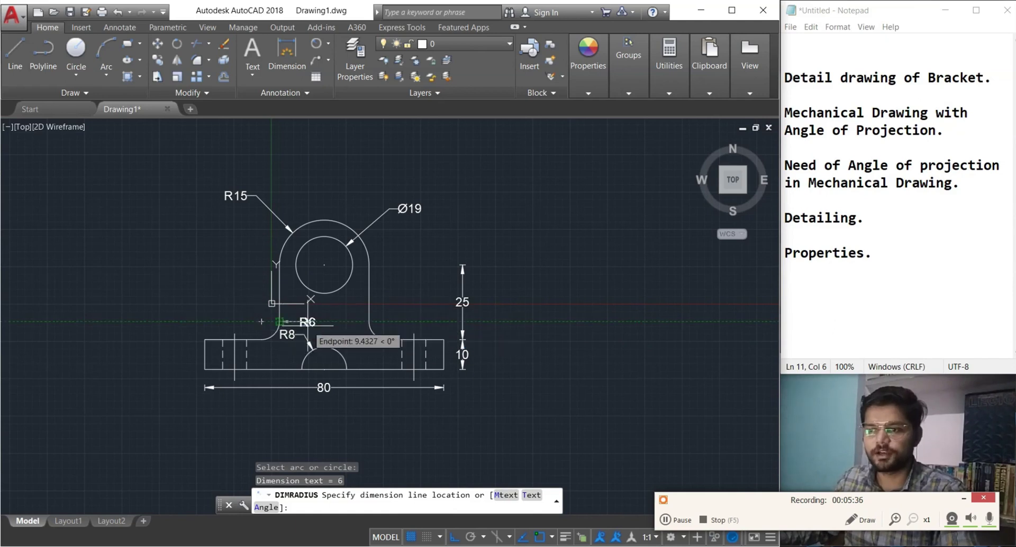
left_click(324, 330)
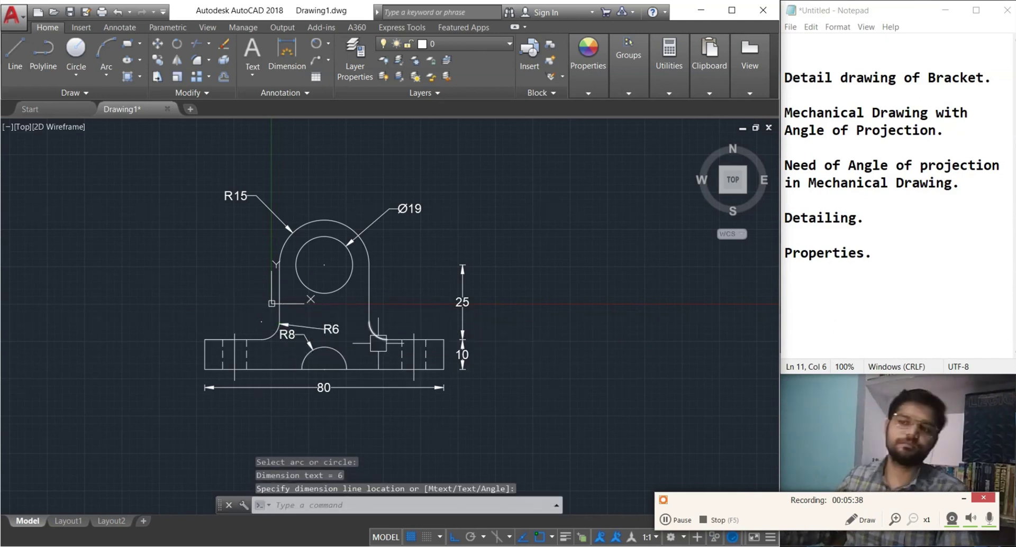
Examine the bracket's top view in the PDF reference and return to the AutoCAD drawing
middle_click_drag(381, 347, 392, 385)
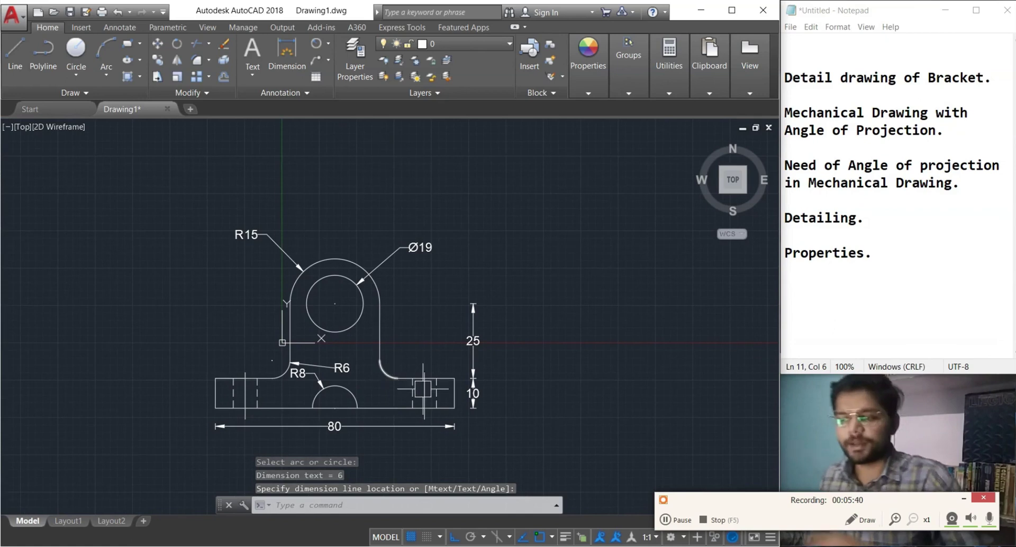
key("alt+Tab")
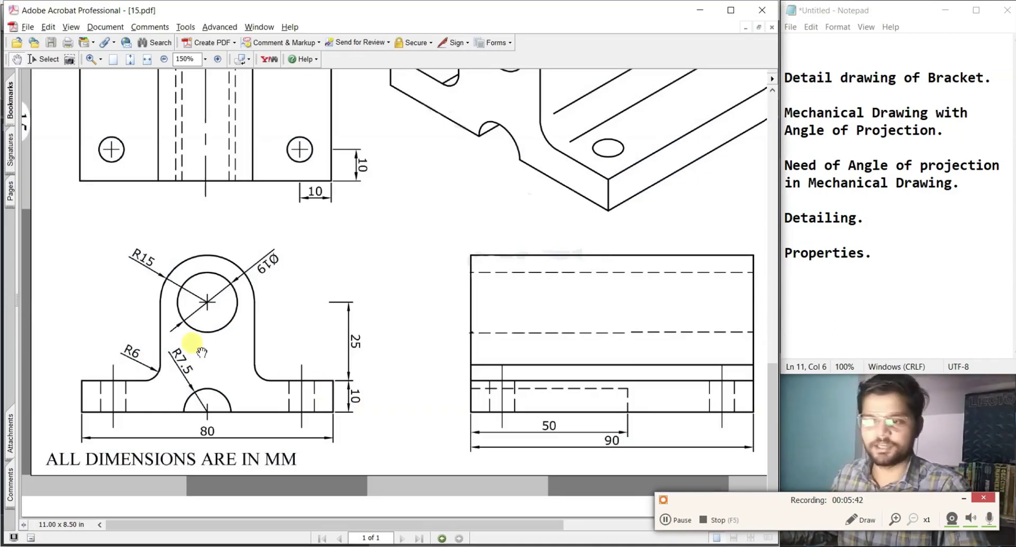
scroll(305, 352, "up", 3)
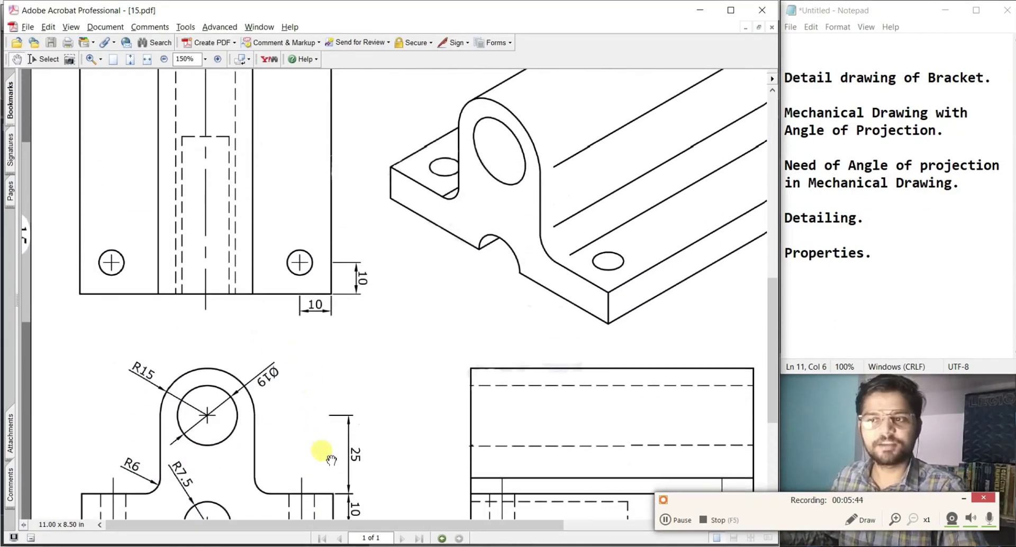
left_click_drag(299, 290, 306, 402)
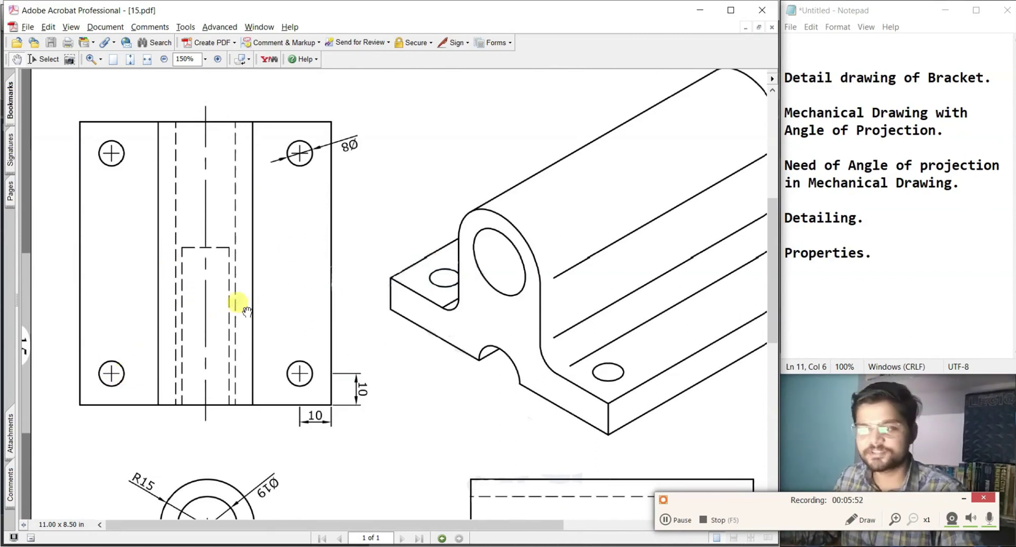
left_click(712, 497)
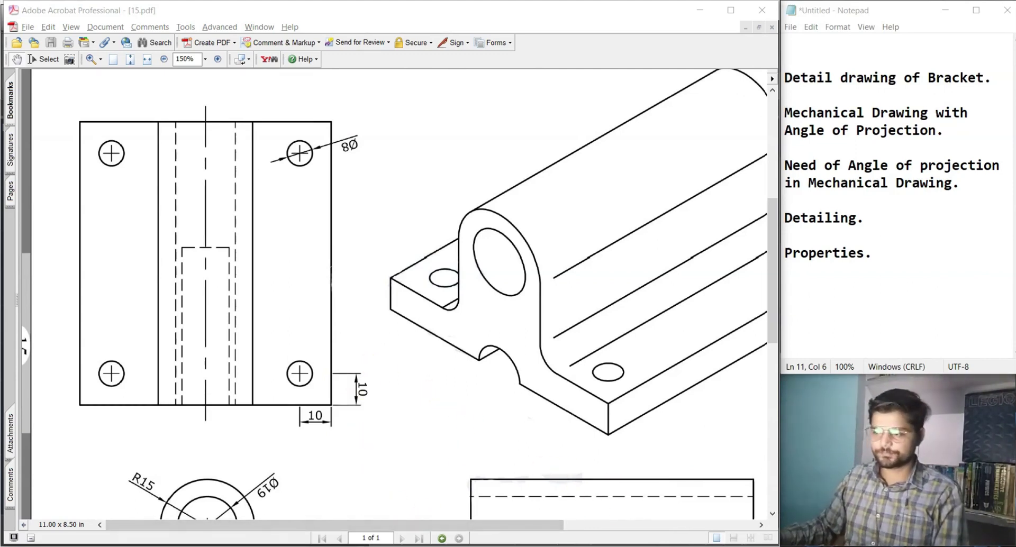
left_click(629, 539)
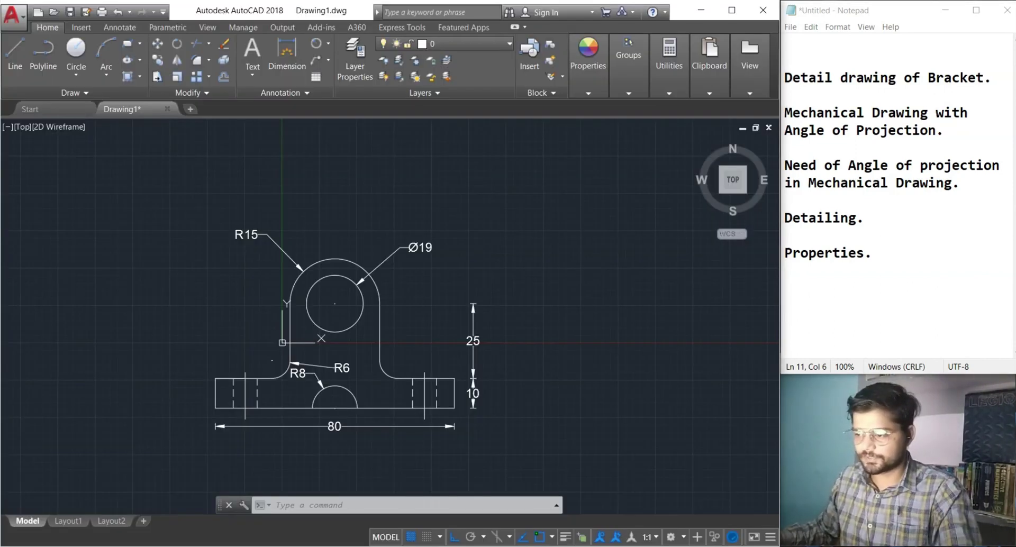
mouse_move(638, 416)
middle_mouse_down()
mouse_move(670, 379)
mouse_move(641, 417)
middle_mouse_up()
scroll(372, 369, "down", 2)
mouse_move(371, 369)
middle_mouse_down()
mouse_move(372, 379)
mouse_move(370, 357)
mouse_move(382, 354)
middle_mouse_up()
scroll(368, 348, "up", 2)
scroll(315, 358, "down", 2)
scroll(353, 345, "up", 2)
scroll(353, 344, "up", 2)
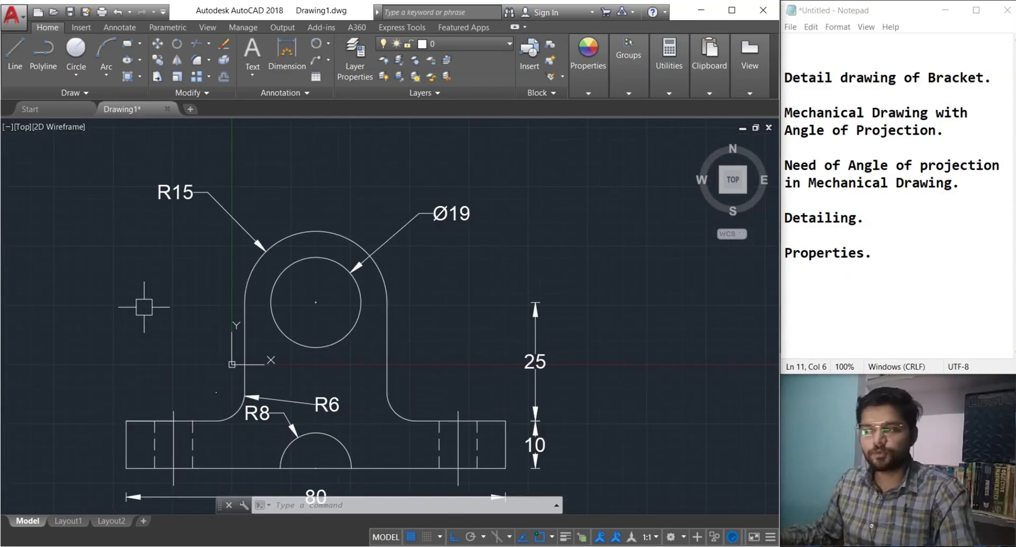
scroll(144, 307, "down", 2)
middle_click_drag(148, 306, 192, 317)
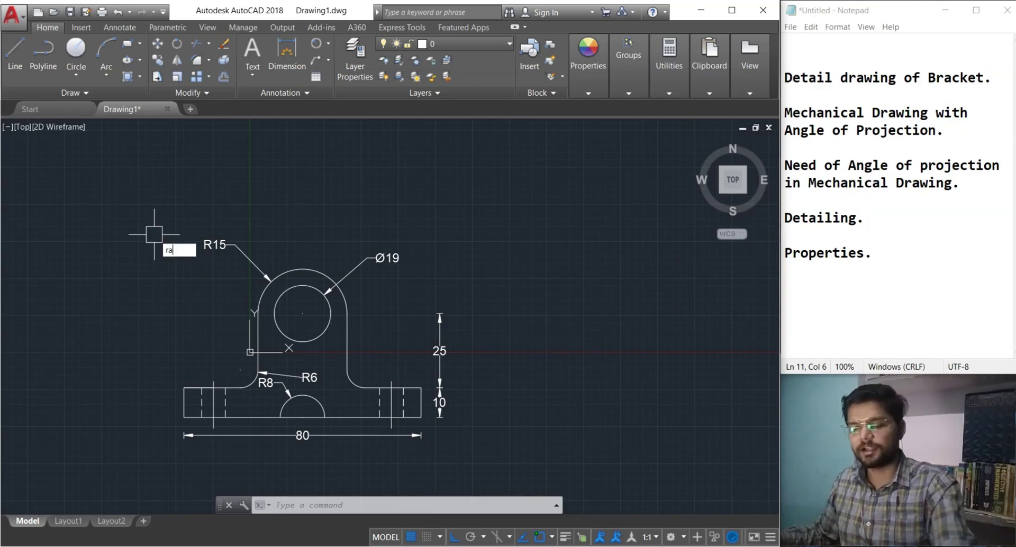
Draw a vertical ray upward from the lower-left corner of the front view's base
type("y")
key("Return")
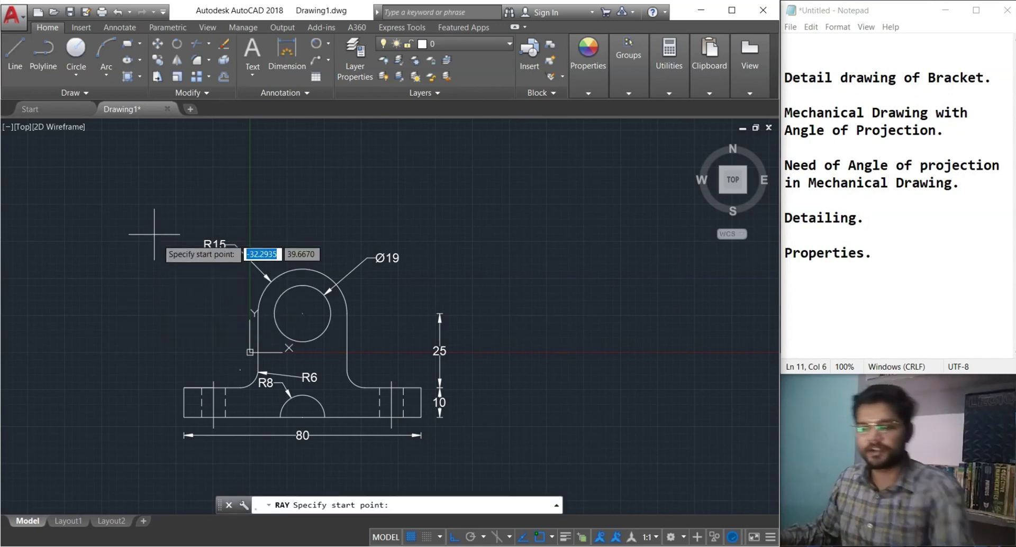
left_click(184, 417)
left_click(185, 380)
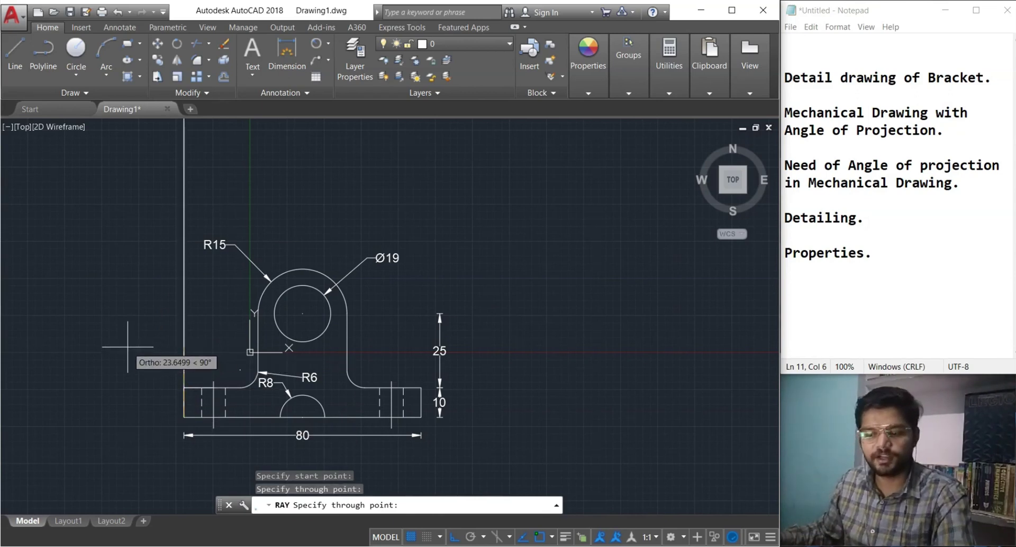
key("Return")
Draw vertical rays upward from the base's top face at the left hole's two hidden lines and its centre line
key("Return")
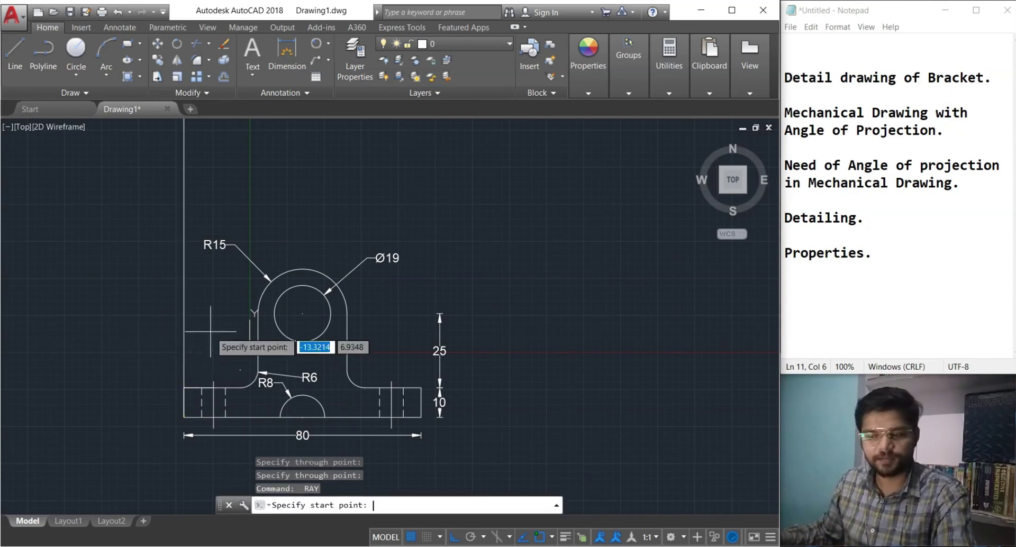
left_click(201, 388)
left_click(201, 343)
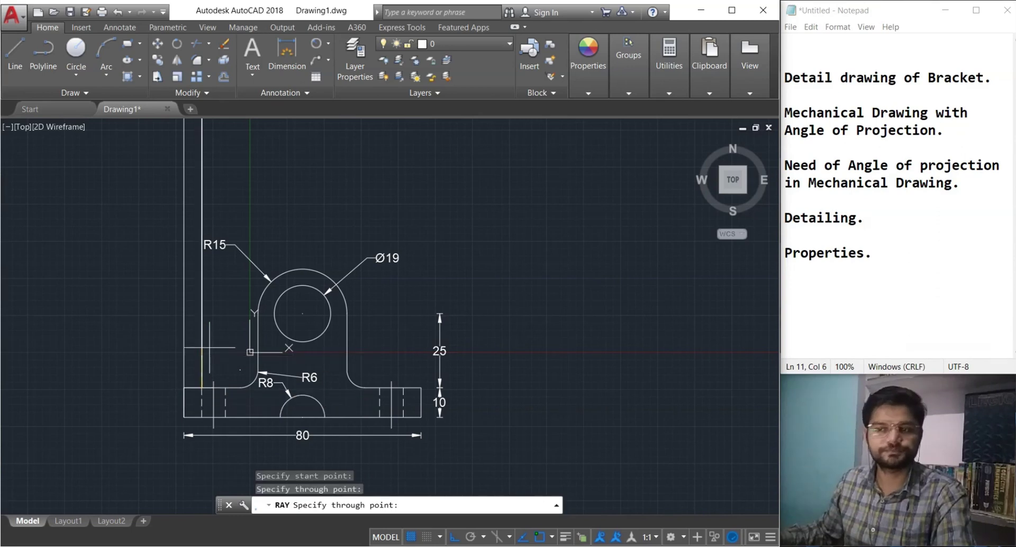
key("Return")
key("Return")
scroll(214, 388, "up", 3)
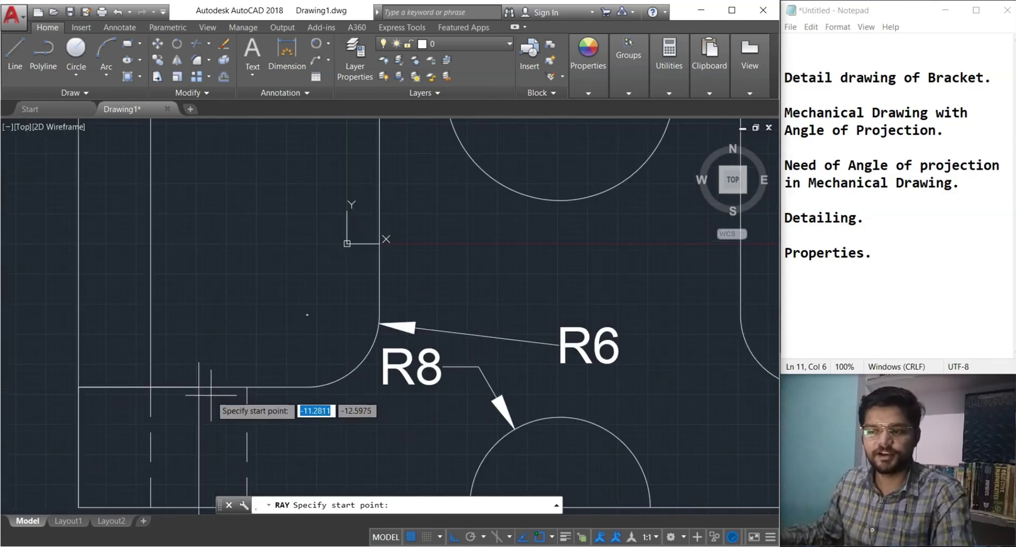
left_click(199, 387)
left_click(208, 288)
key("Return")
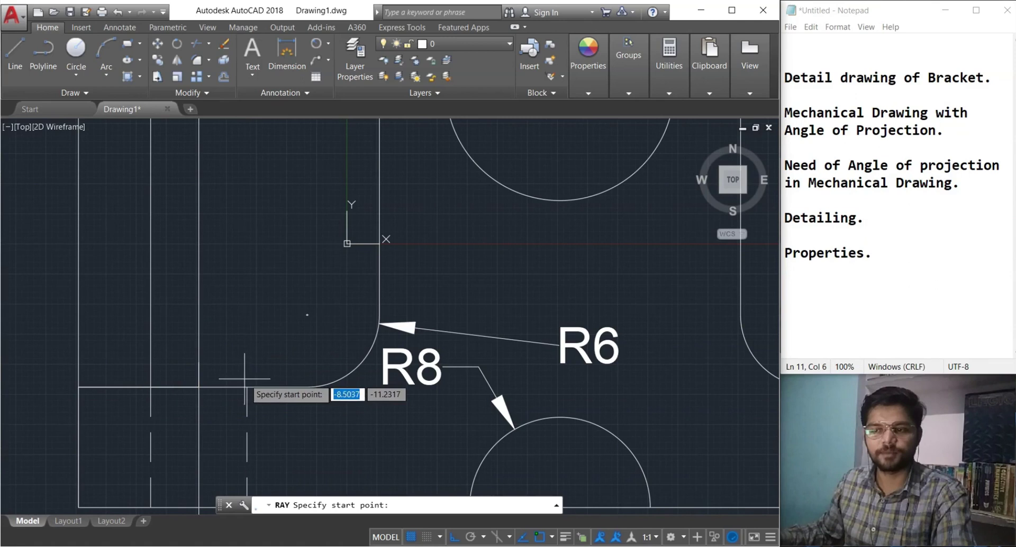
left_click(246, 387)
left_click(246, 336)
key("Return")
Draw a vertical ray upward along the upright's left side
key("Return")
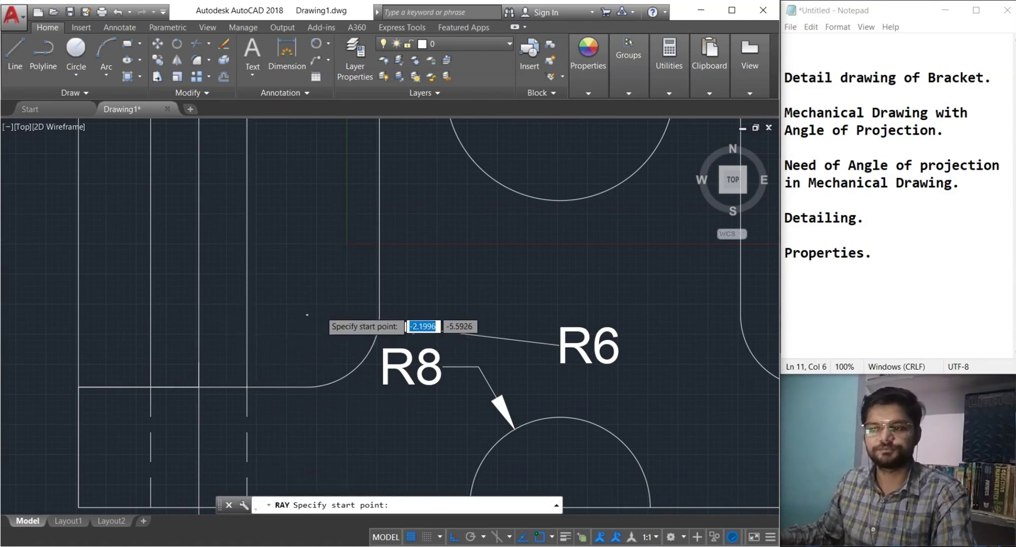
scroll(329, 335, "down", 4)
middle_click_drag(330, 335, 318, 457)
left_click(343, 388)
left_click(343, 280)
key("Return")
Draw vertical rays upward from the large hole's left and right quadrant points
key("Return")
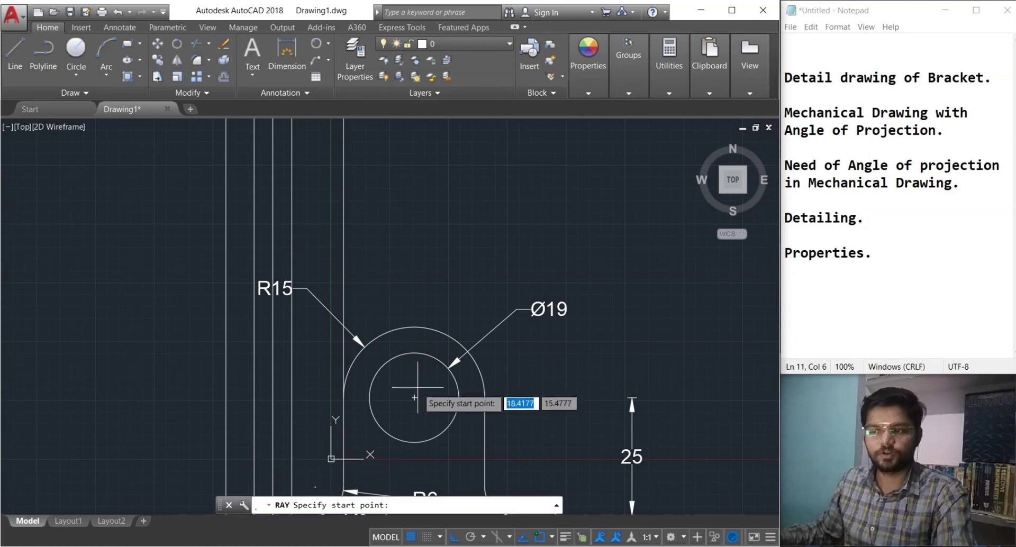
left_click(370, 398)
left_click(371, 302)
key("Return")
key("Return")
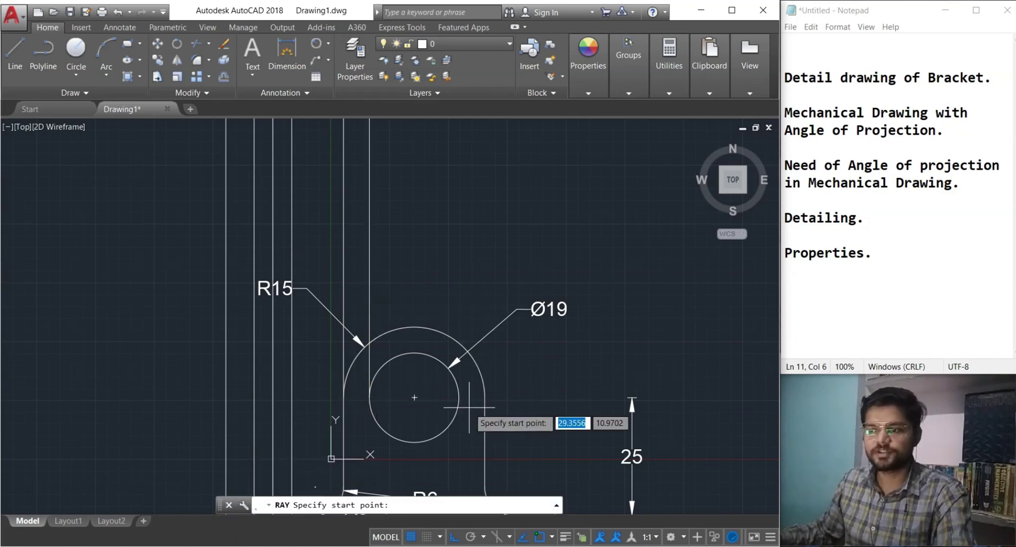
left_click(459, 397)
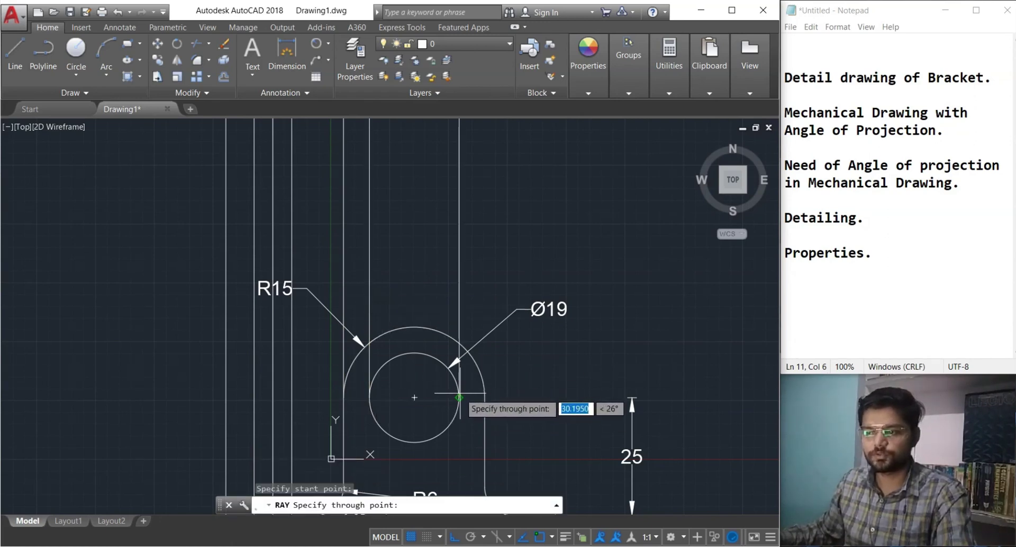
left_click(439, 294)
key("Return")
Draw a vertical ray upward from the right end of the outer top arc
key("Return")
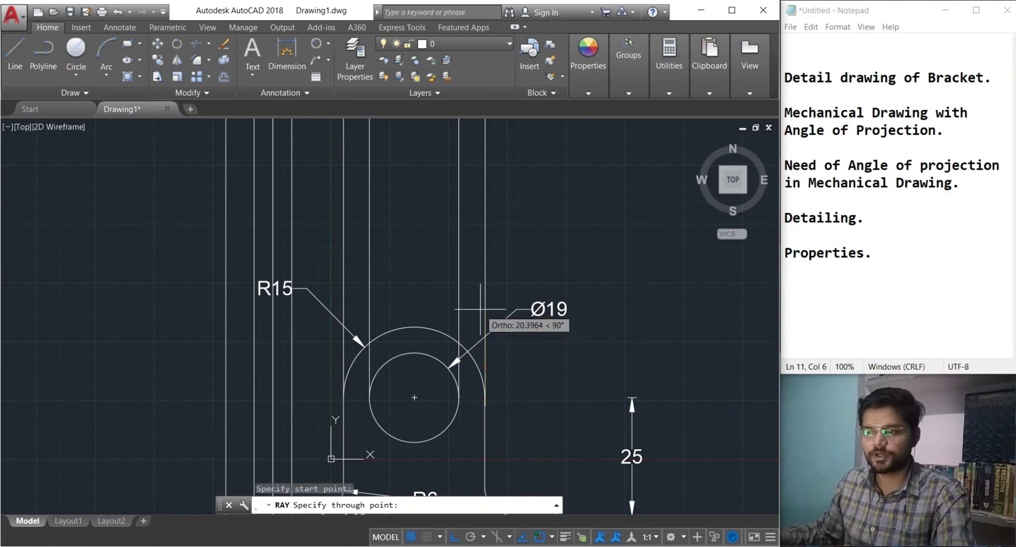
key("Escape")
key("Return")
middle_click_drag(502, 494, 491, 325)
key("Escape")
key("Return")
key("Escape")
Draw vertical rays upward from the base's top face at the right hole's two hidden lines and its centre line
key("Return")
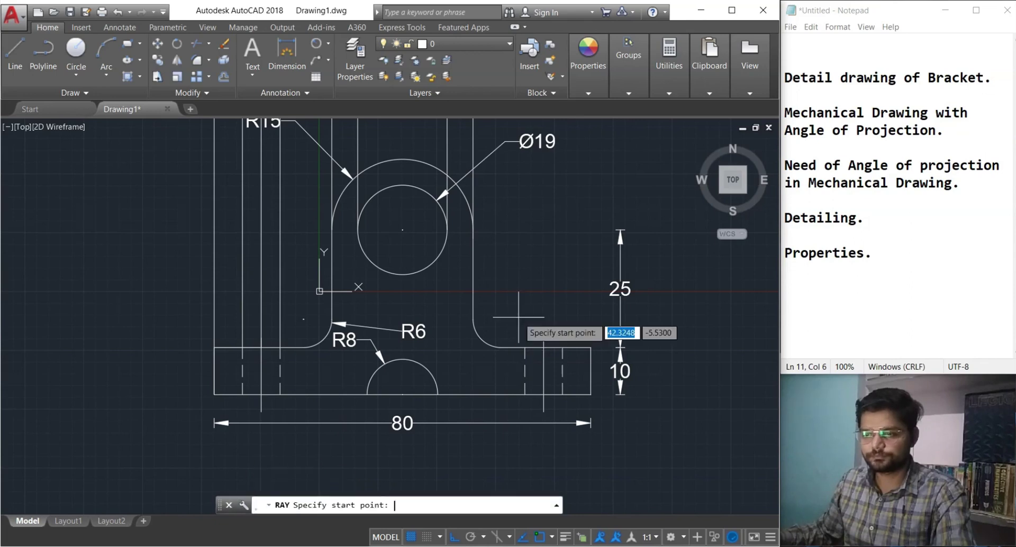
left_click(524, 347)
left_click(526, 343)
key("Escape")
key("Return")
left_click(543, 346)
left_click(544, 292)
key("Escape")
key("Return")
left_click(562, 347)
left_click(560, 309)
key("Escape")
Draw a vertical ray upward from the base's upper-right corner
key("Return")
left_click(590, 347)
left_click(591, 302)
key("Escape")
Draw vertical rays upward from both ends of the semicircular cut-out at the bottom of the base
key("Return")
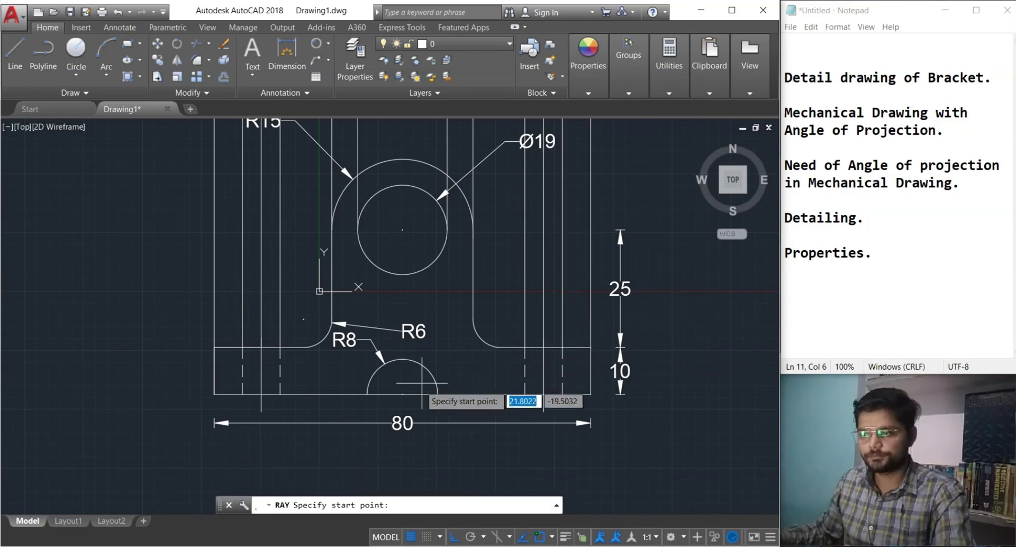
left_click(437, 394)
left_click(439, 324)
key("Return")
key("Return")
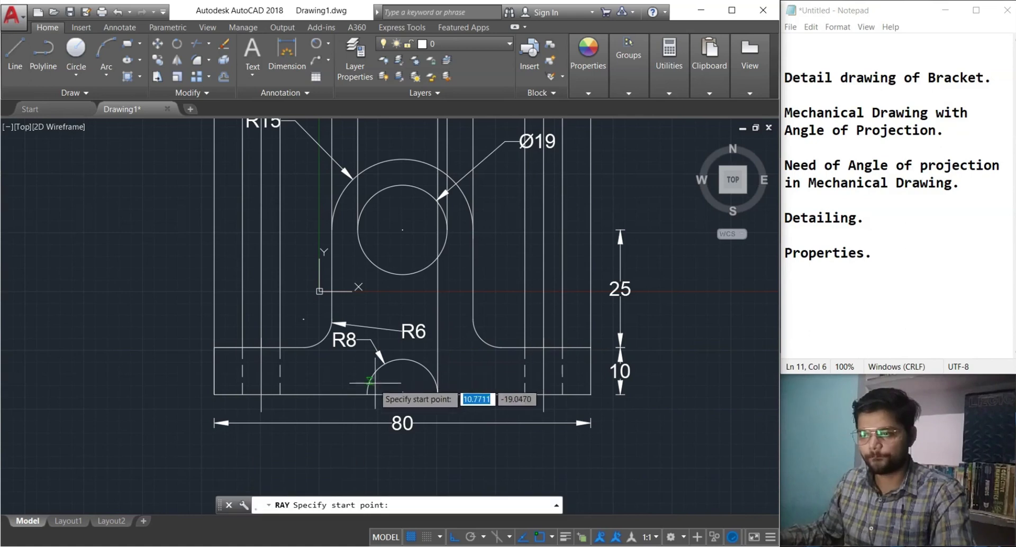
left_click(367, 394)
left_click(373, 312)
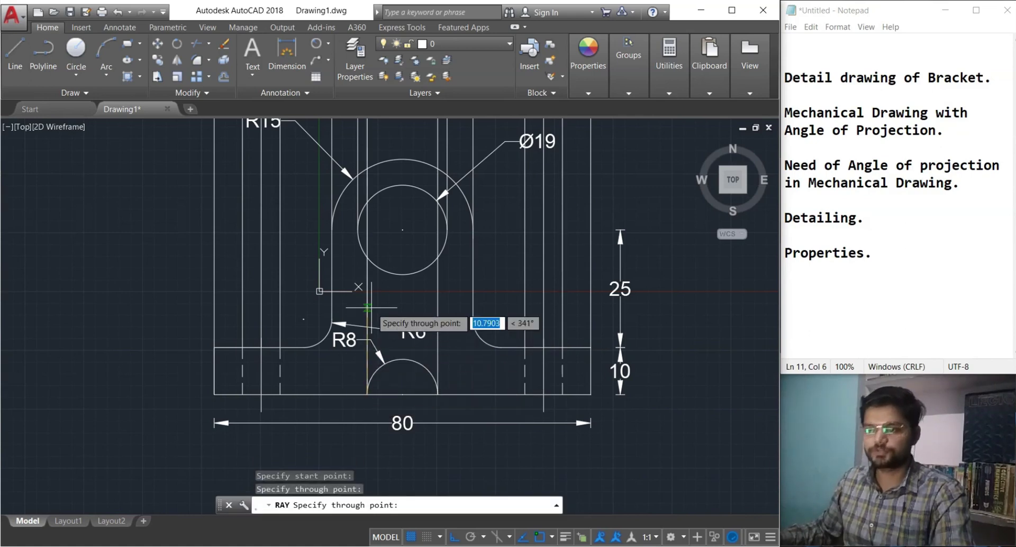
key("Escape")
key("Escape")
scroll(371, 328, "down", 4)
scroll(371, 402, "up", 2)
scroll(374, 367, "down", 1)
mouse_move(374, 365)
middle_mouse_down()
mouse_move(366, 212)
mouse_move(357, 213)
mouse_move(363, 281)
mouse_move(397, 211)
middle_mouse_up()
scroll(374, 299, "down", 2)
scroll(332, 396, "up", 4)
scroll(332, 396, "down", 3)
mouse_move(238, 313)
middle_mouse_down()
mouse_move(238, 377)
mouse_move(225, 369)
middle_mouse_up()
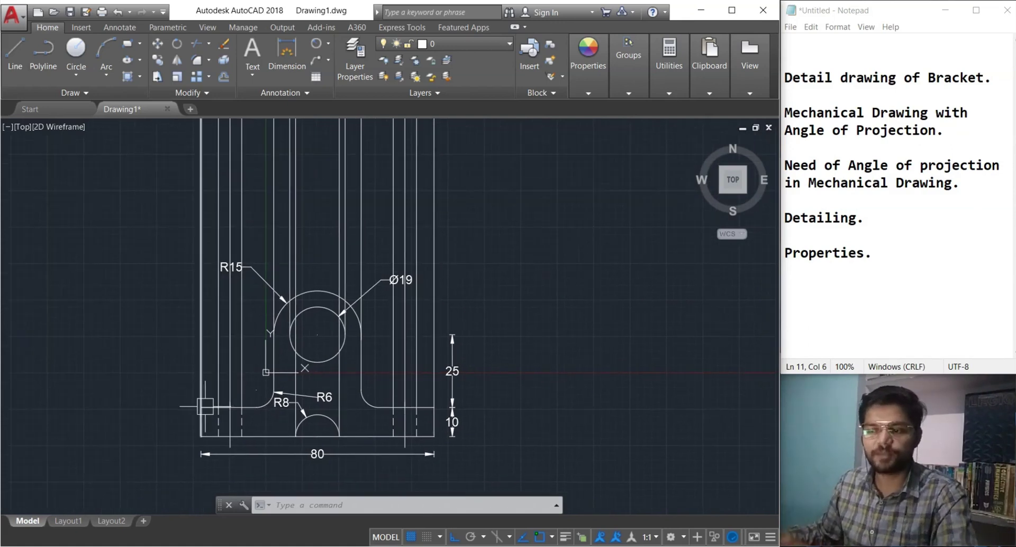
Select all the vertical projection rays above the front view and set their colour to red
middle_click_drag(326, 369, 356, 407)
left_click(526, 254)
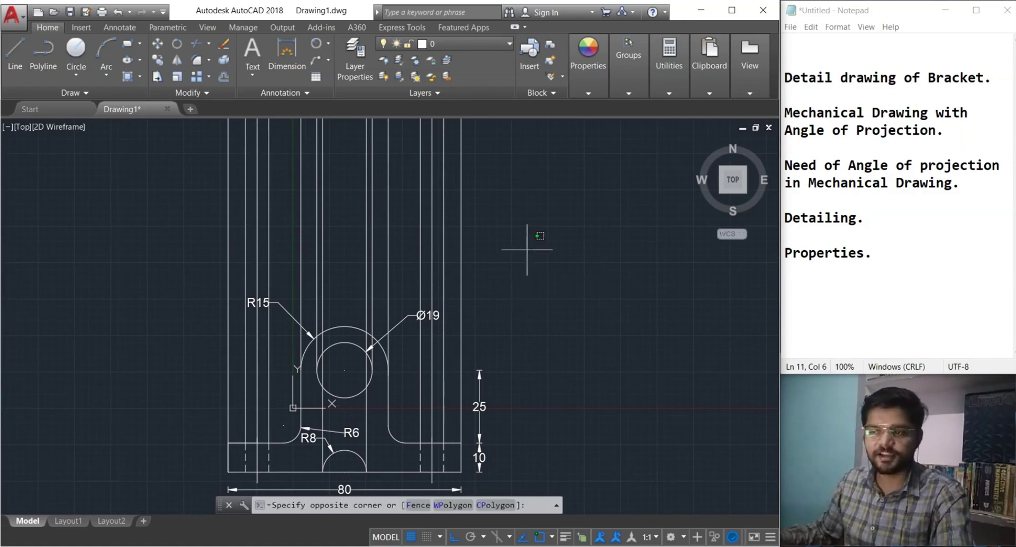
left_click(145, 154)
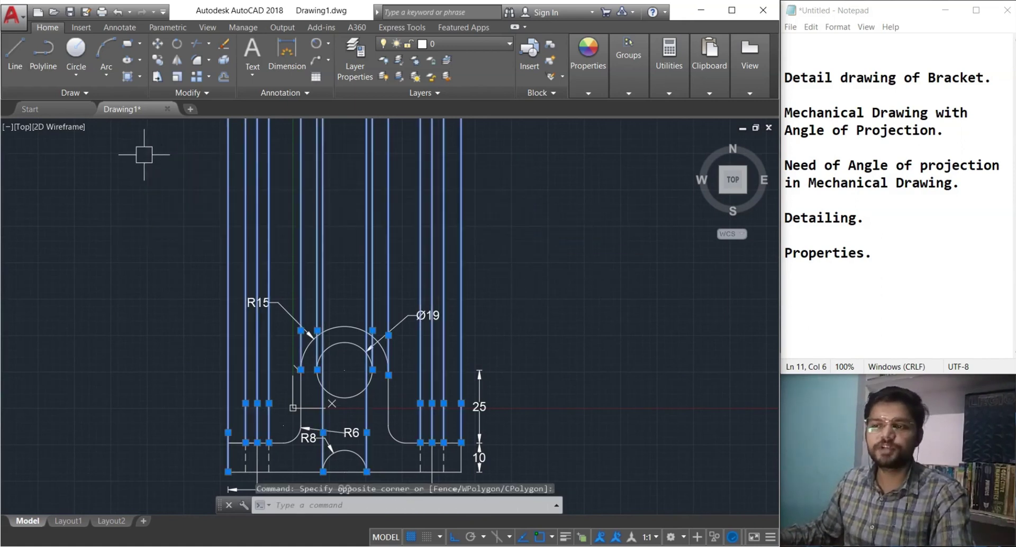
left_click(587, 91)
left_click(676, 109)
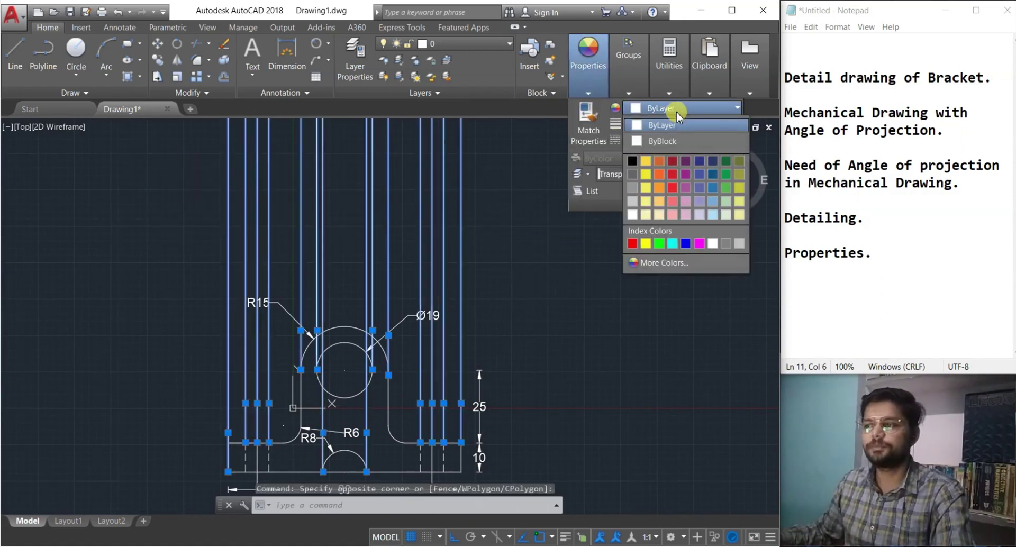
left_click(633, 244)
key("Escape")
key("Escape")
mouse_move(559, 380)
middle_mouse_down()
mouse_move(558, 286)
mouse_move(567, 299)
middle_mouse_up()
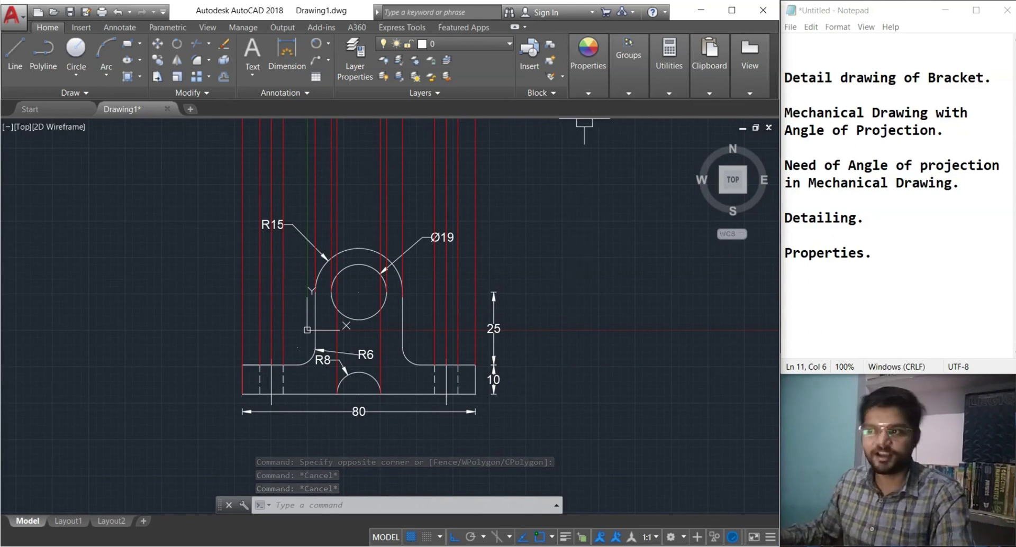
left_click(353, 65)
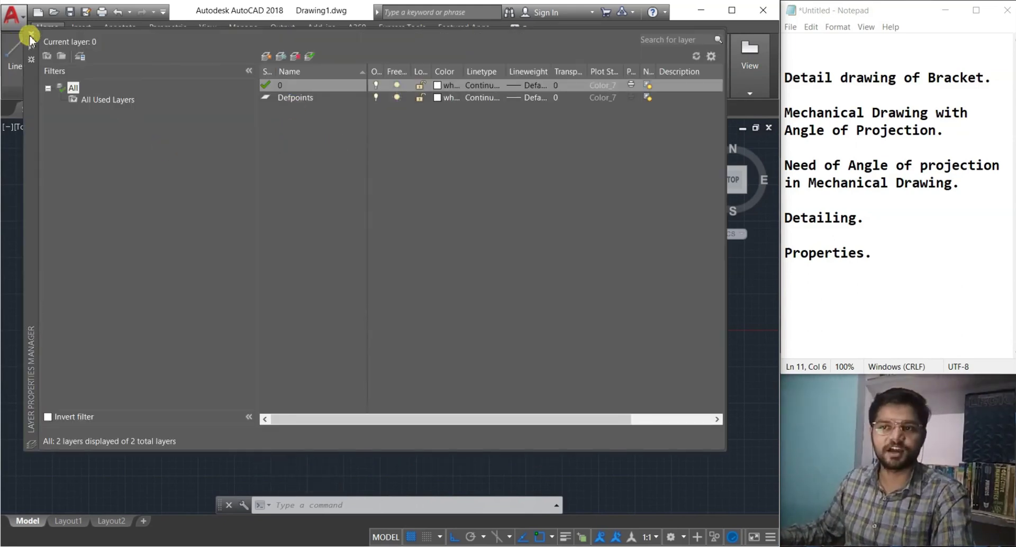
left_click(31, 34)
key("Escape")
key("Escape")
middle_click_drag(519, 318, 452, 341)
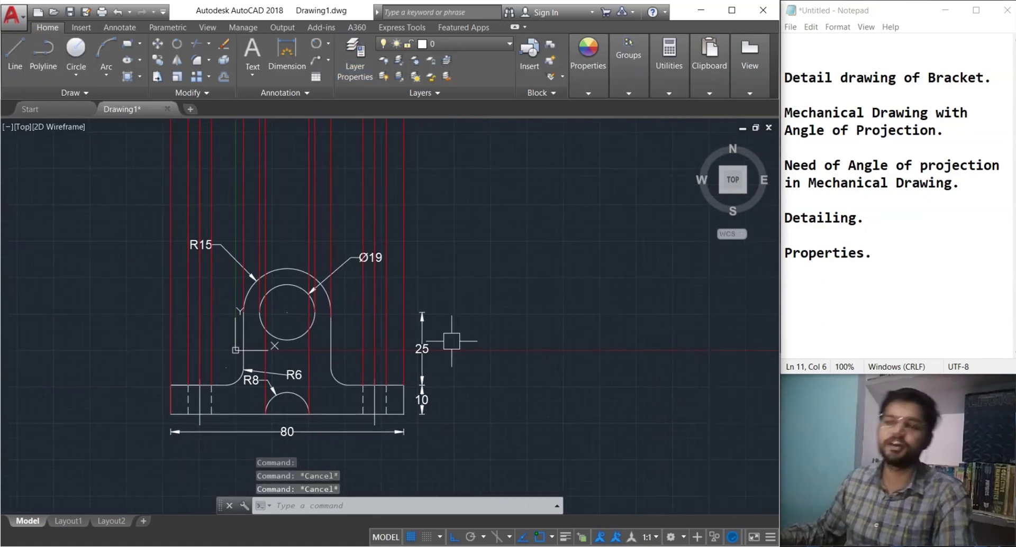
middle_click_drag(460, 278, 490, 307)
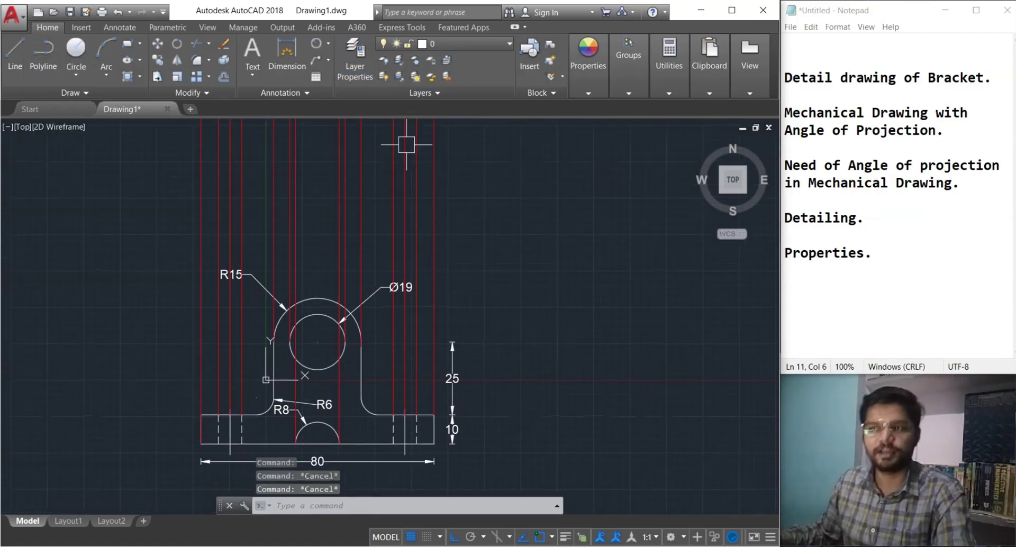
Create a new layer named "Projection Line" in the layer properties manager
left_click(357, 67)
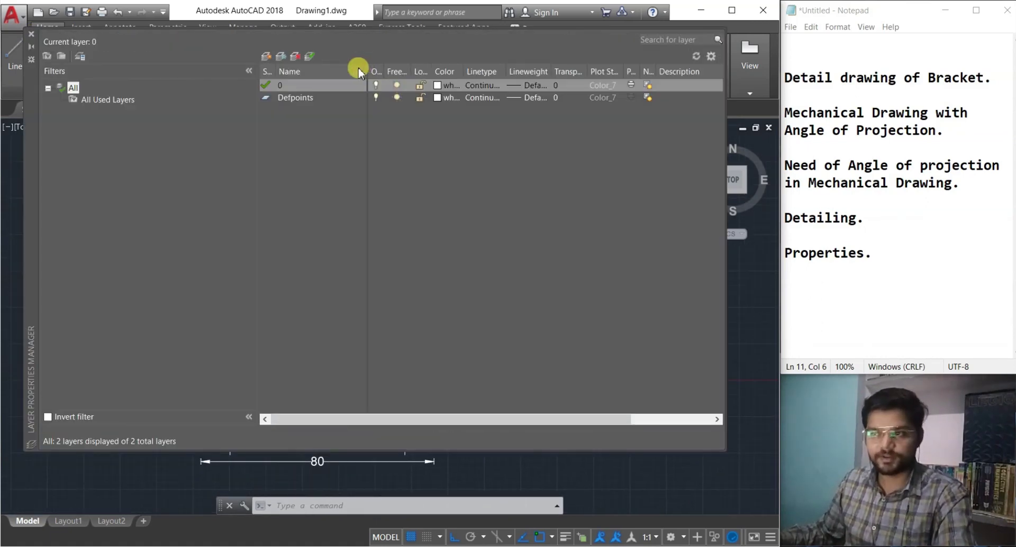
left_click(266, 56)
key("Caps_Lock")
type("P")
key("Caps_Lock")
type("roj")
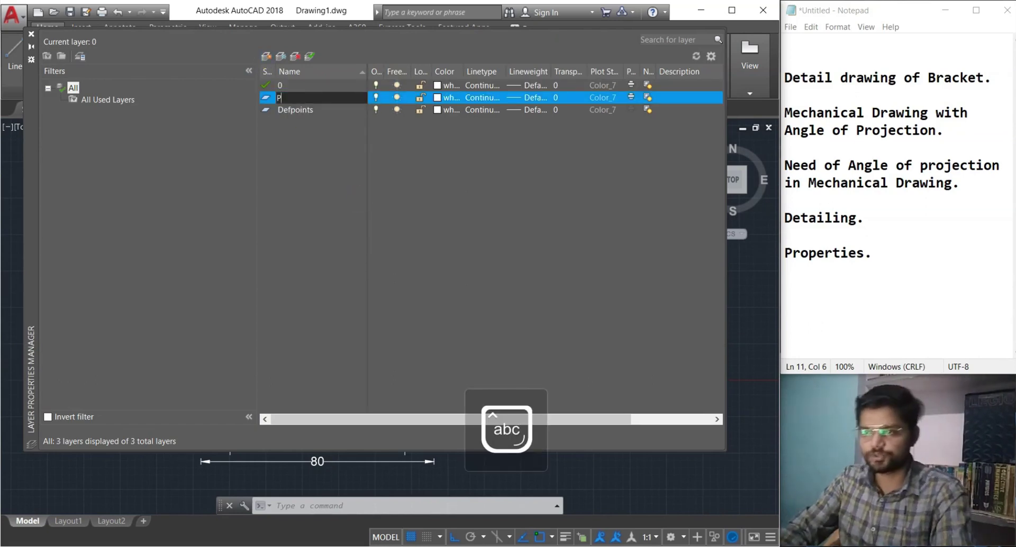
type("ect")
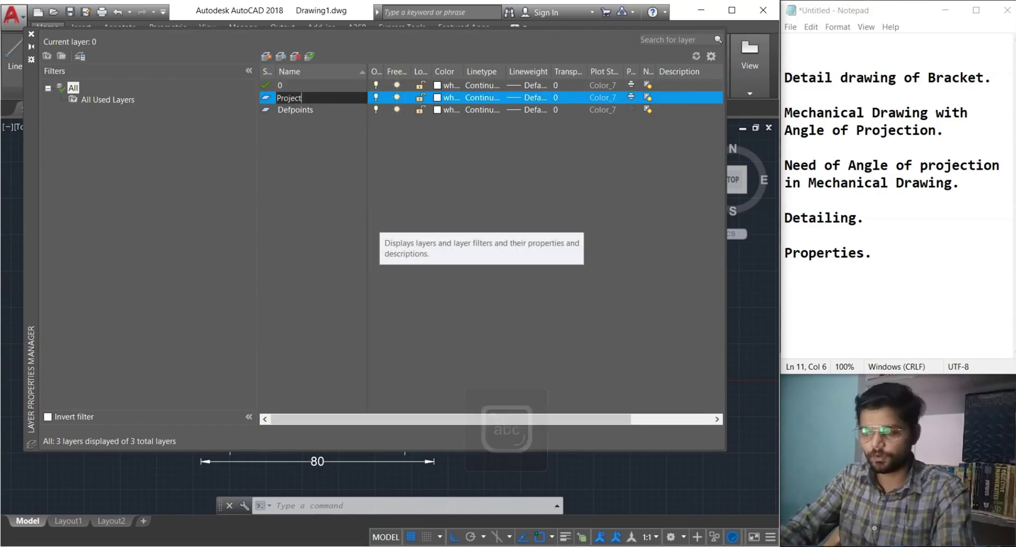
type("ion")
key("Caps_Lock")
type("Lin")
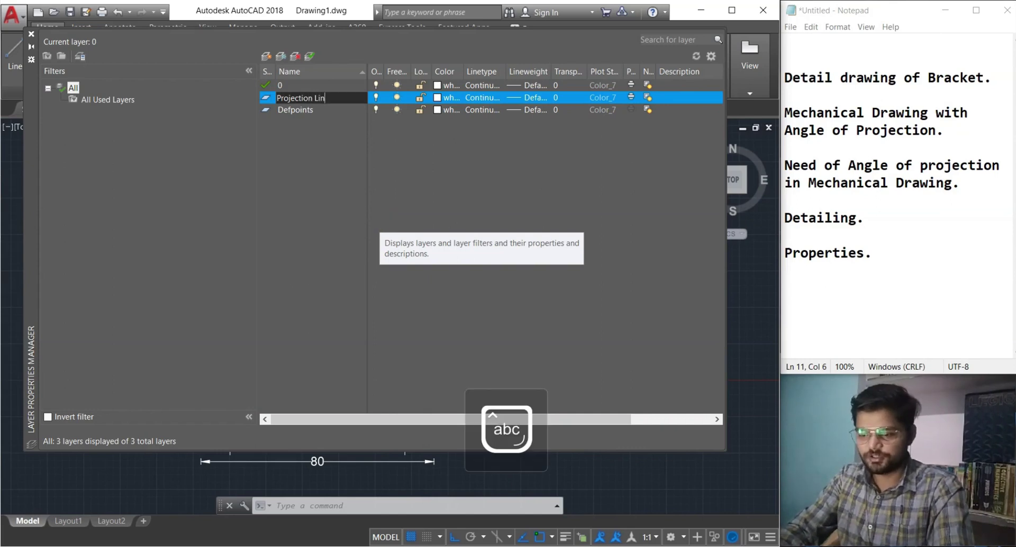
key("Return")
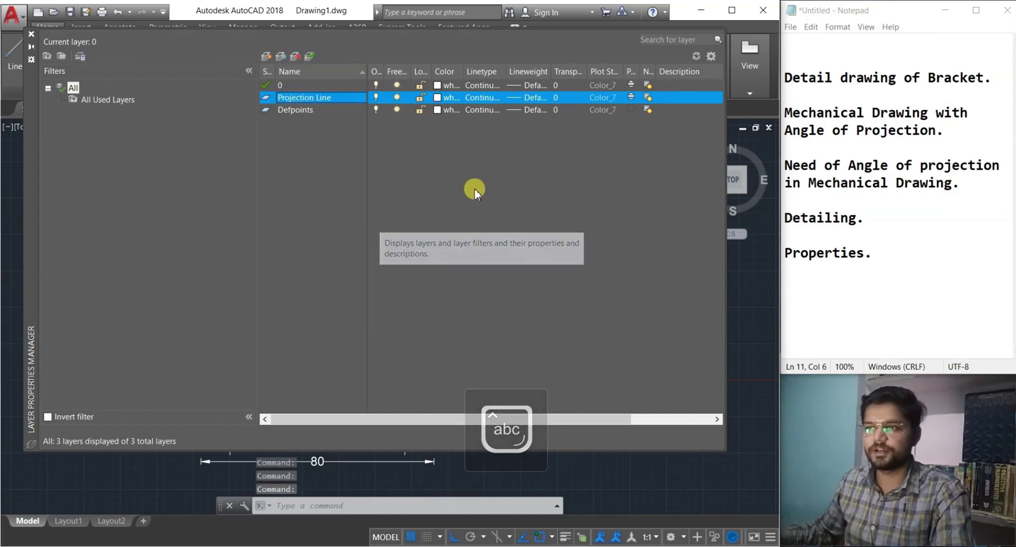
Set the Projection Line layer's colour to green and close the layer properties manager
left_click(441, 99)
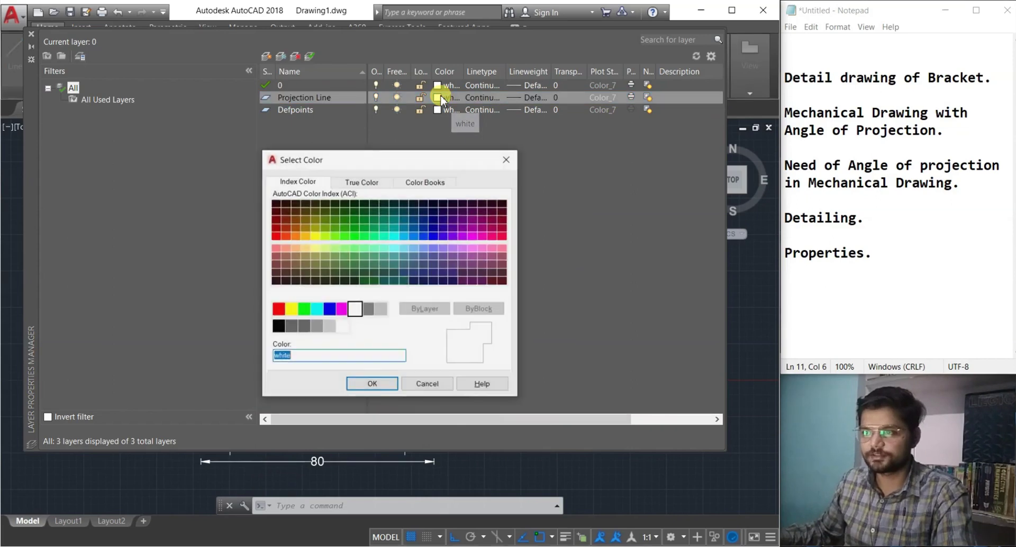
left_click(303, 308)
left_click(372, 384)
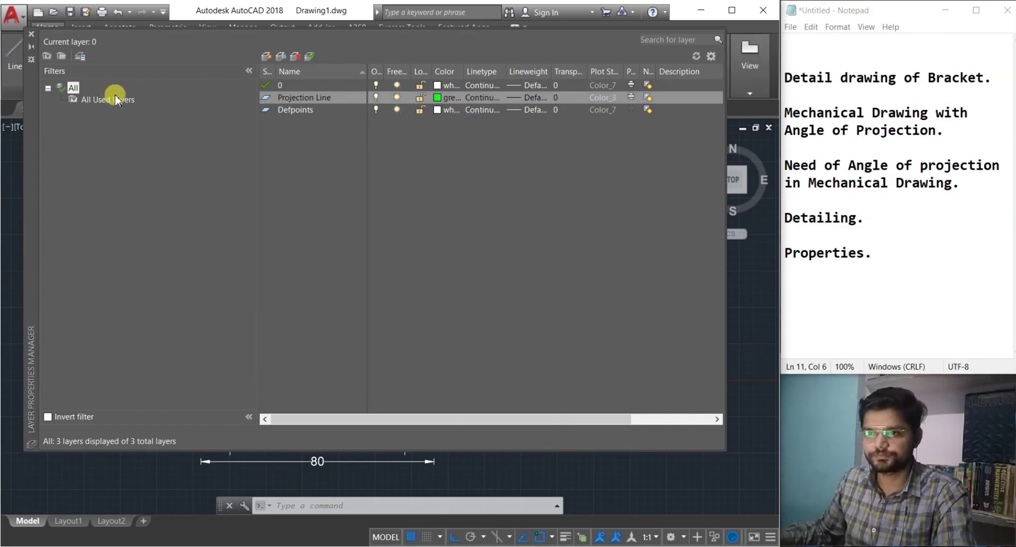
left_click(31, 34)
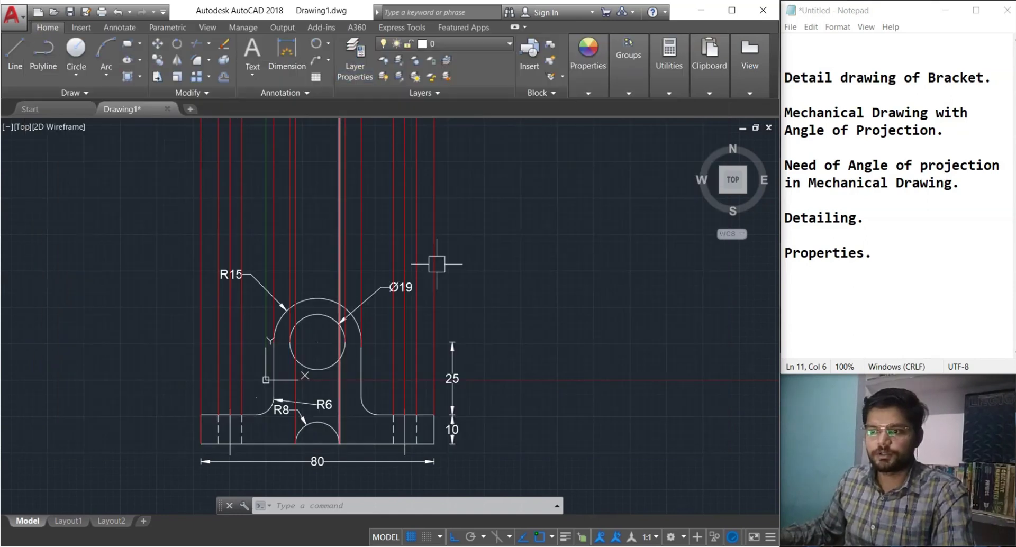
Move all the vertical projection rays above the front view to the Projection Line layer and check their layer assignment
left_click(483, 253)
left_click(120, 143)
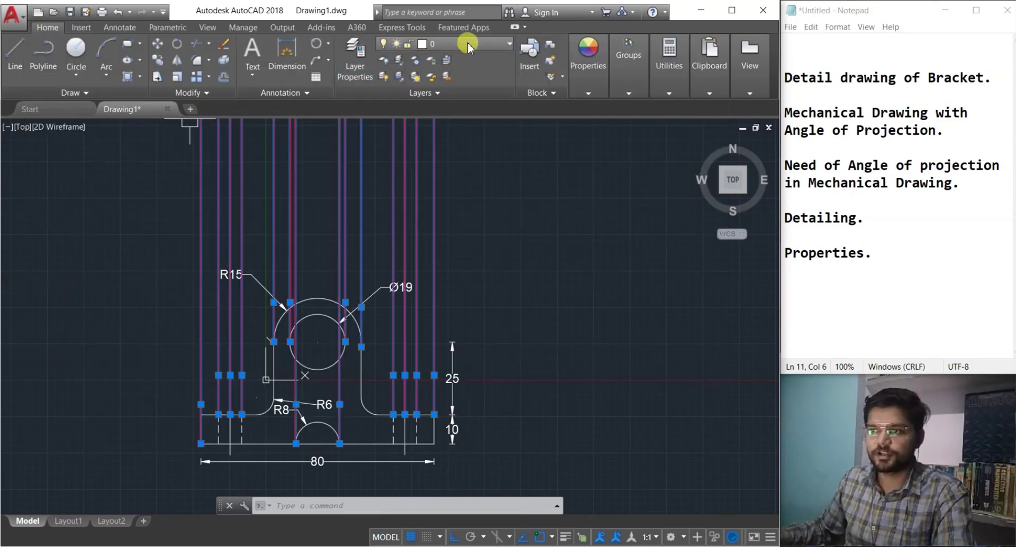
left_click(499, 47)
left_click(479, 90)
key("Escape")
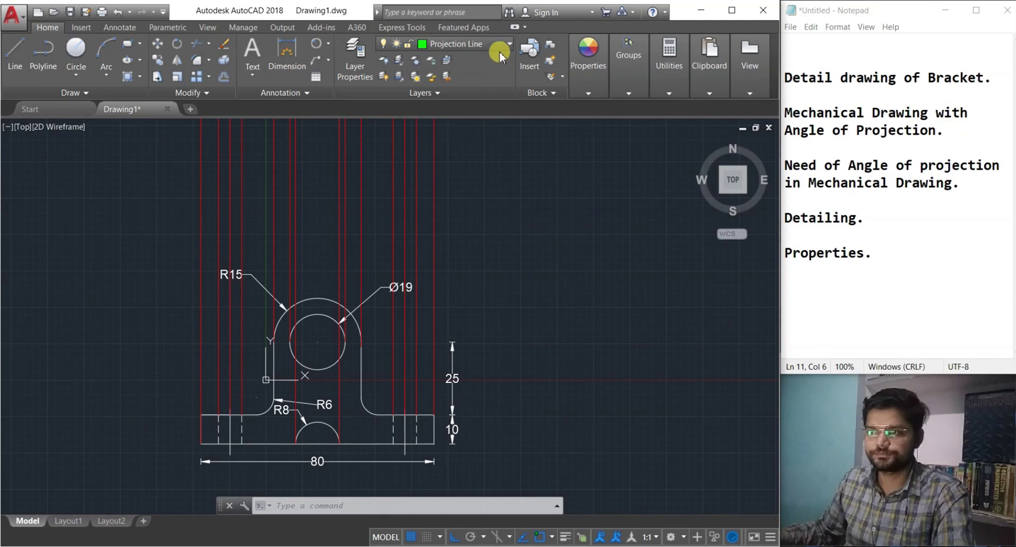
left_click(494, 158)
left_click(206, 135)
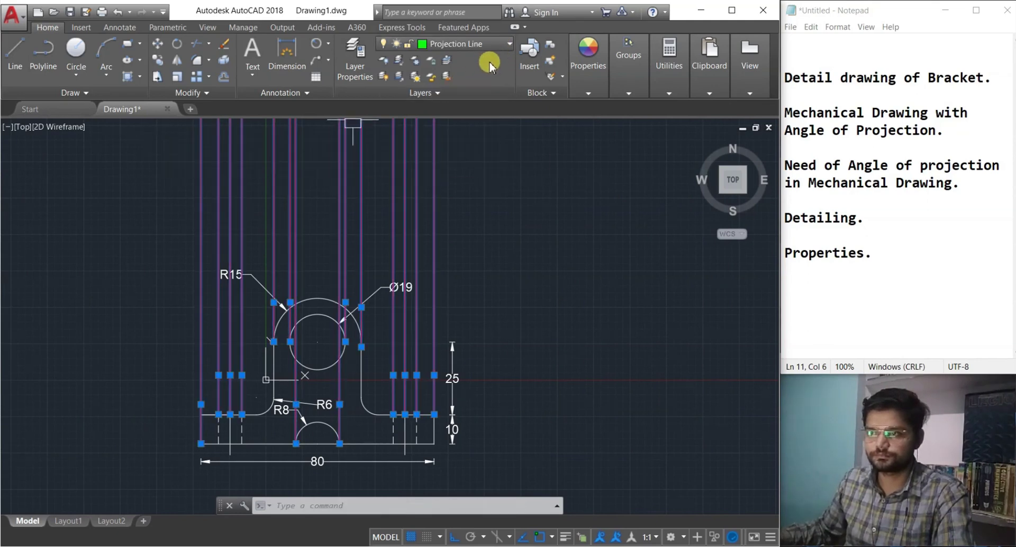
key("Escape")
Set the current object colour to green and assign the projection rays to the Projection Line layer again
left_click(617, 90)
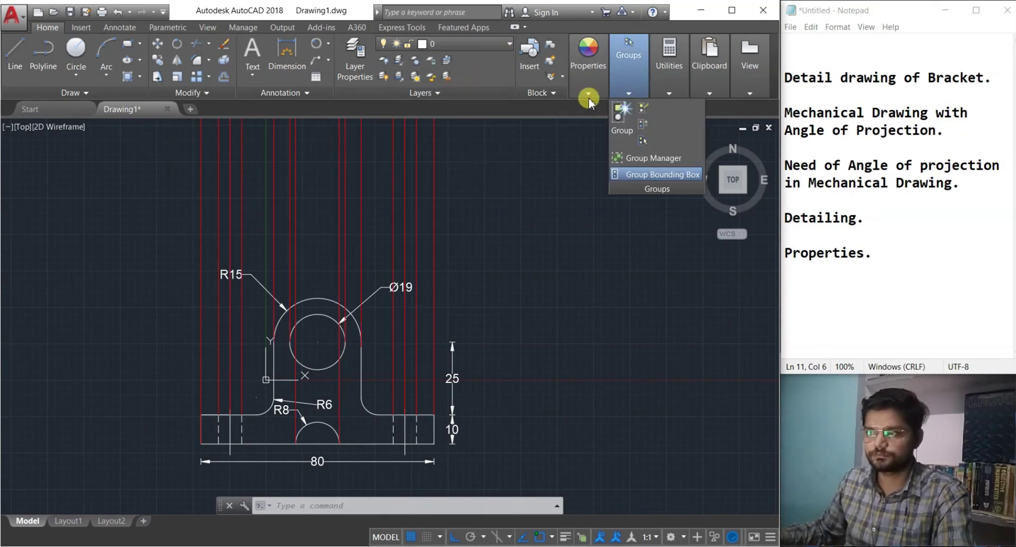
left_click(589, 95)
left_click(648, 108)
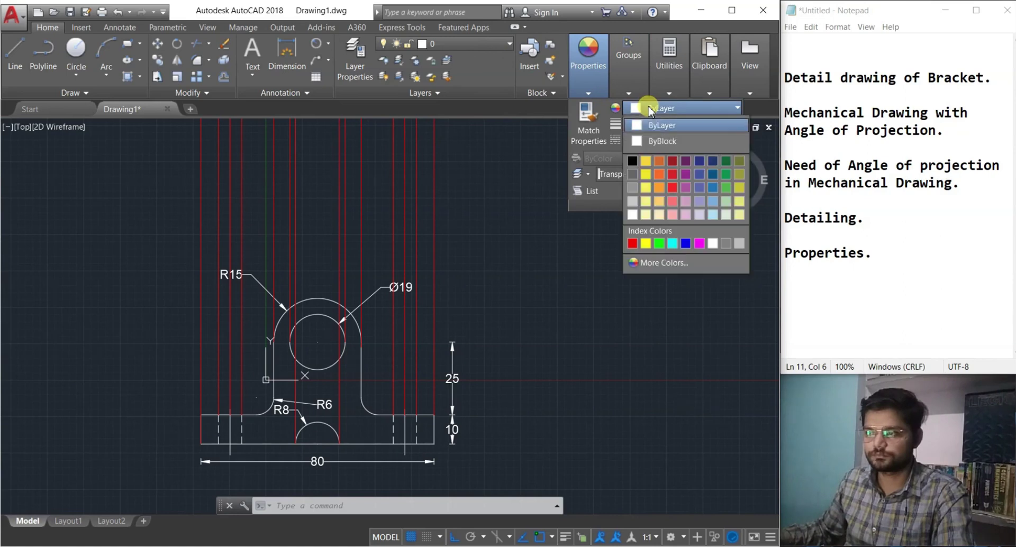
left_click(659, 243)
left_click(503, 198)
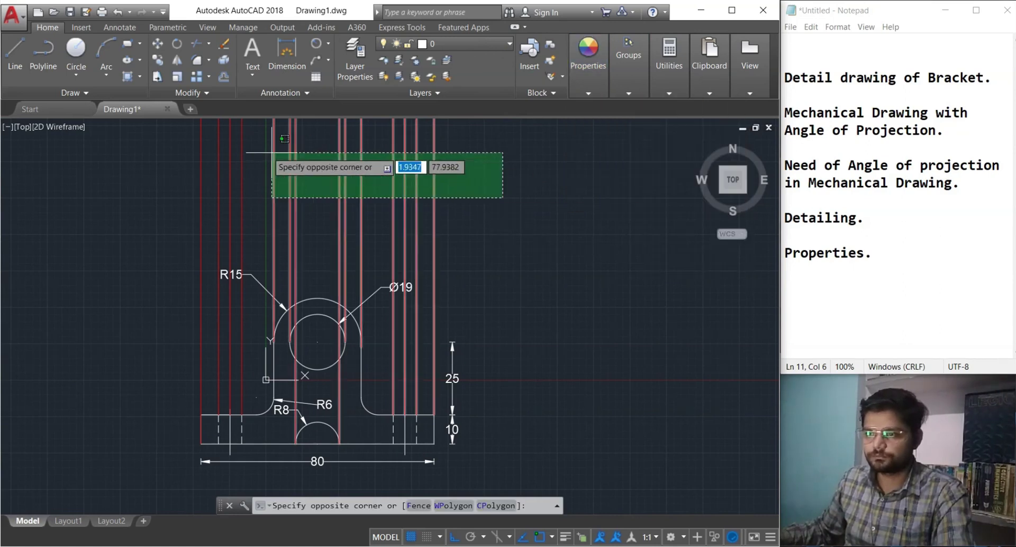
left_click(272, 153)
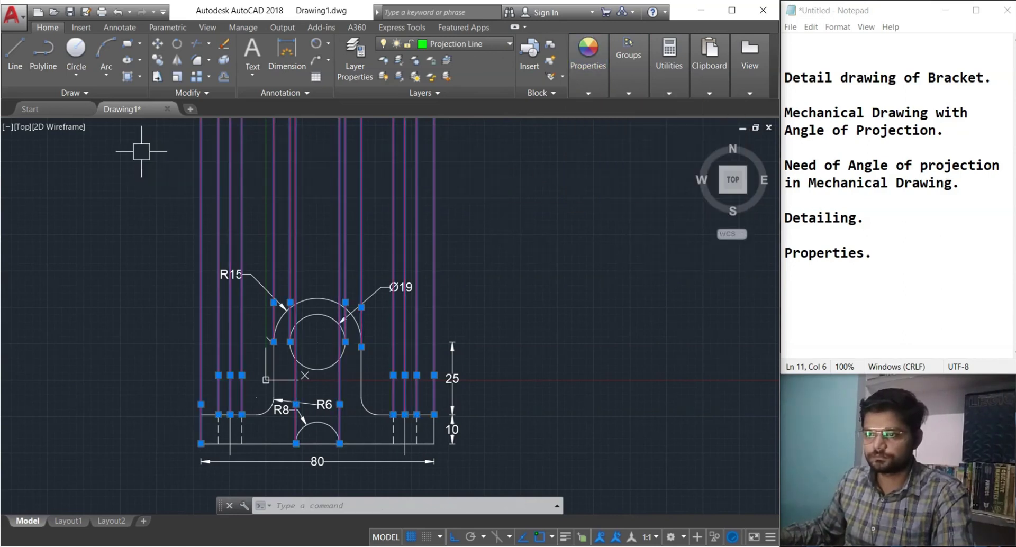
left_click(509, 44)
left_click(471, 91)
key("Escape")
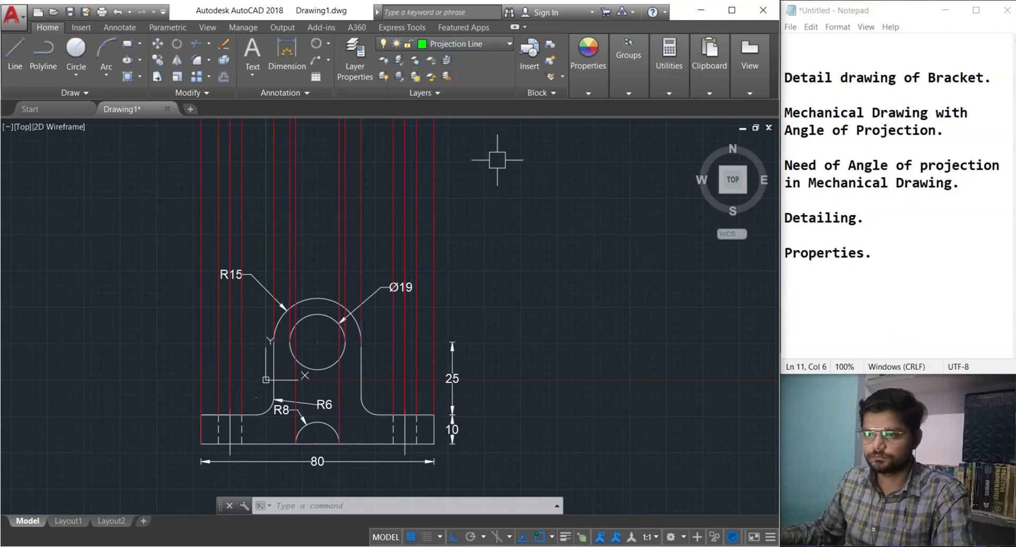
Select all the vertical projection rays on the Projection Line layer and override their colour with green
mouse_move(381, 208)
middle_mouse_down()
mouse_move(358, 209)
mouse_move(327, 232)
middle_mouse_up()
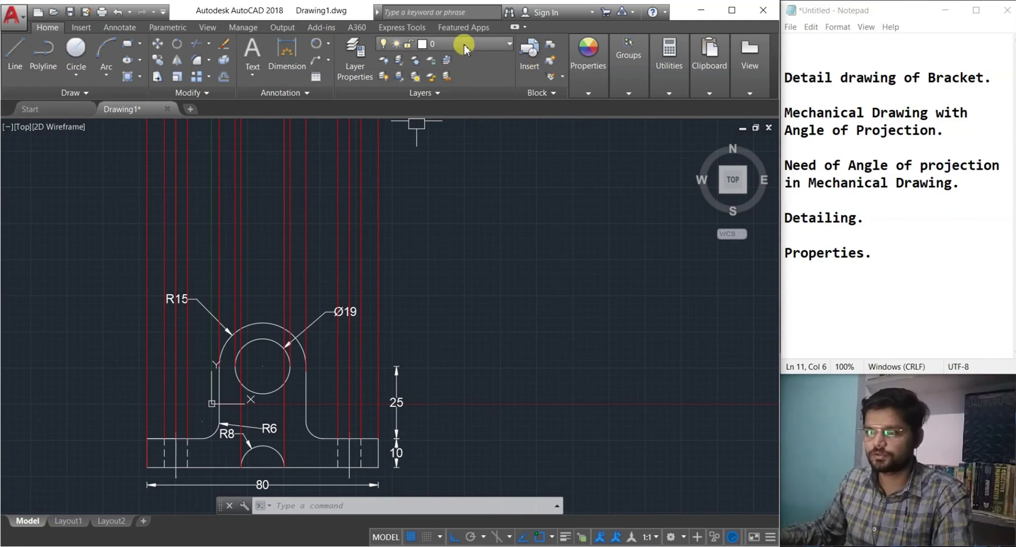
left_click(426, 187)
left_click(87, 174)
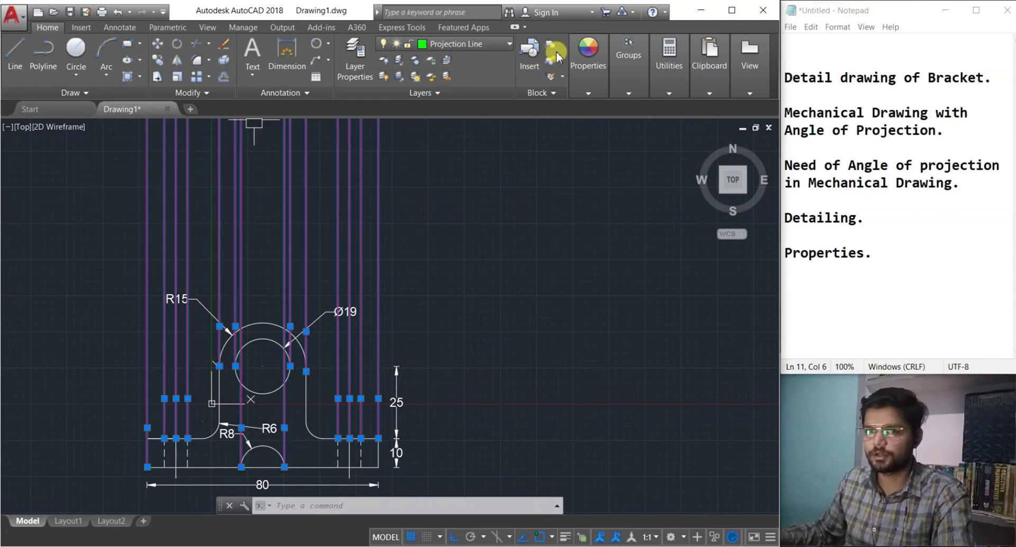
left_click(589, 92)
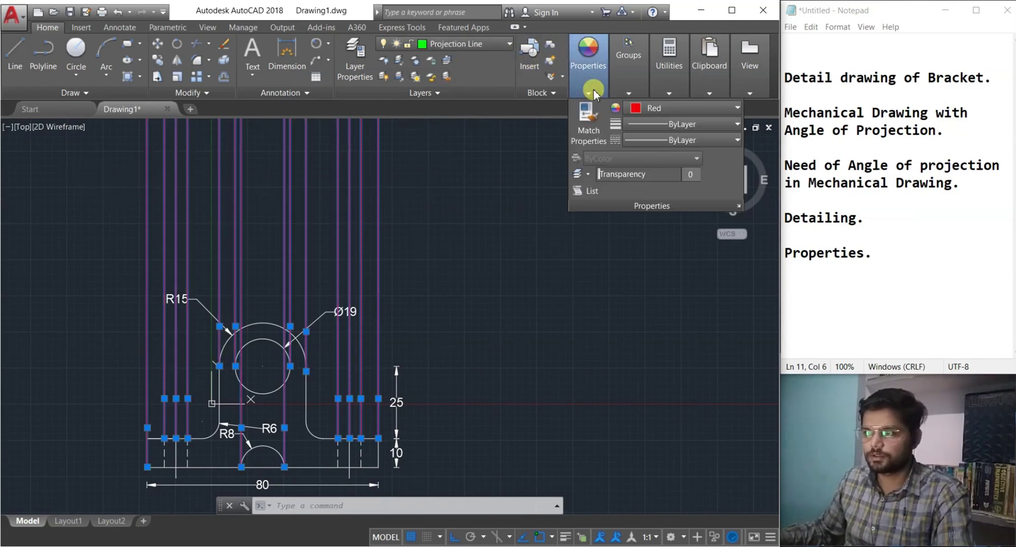
left_click(630, 108)
left_click(657, 236)
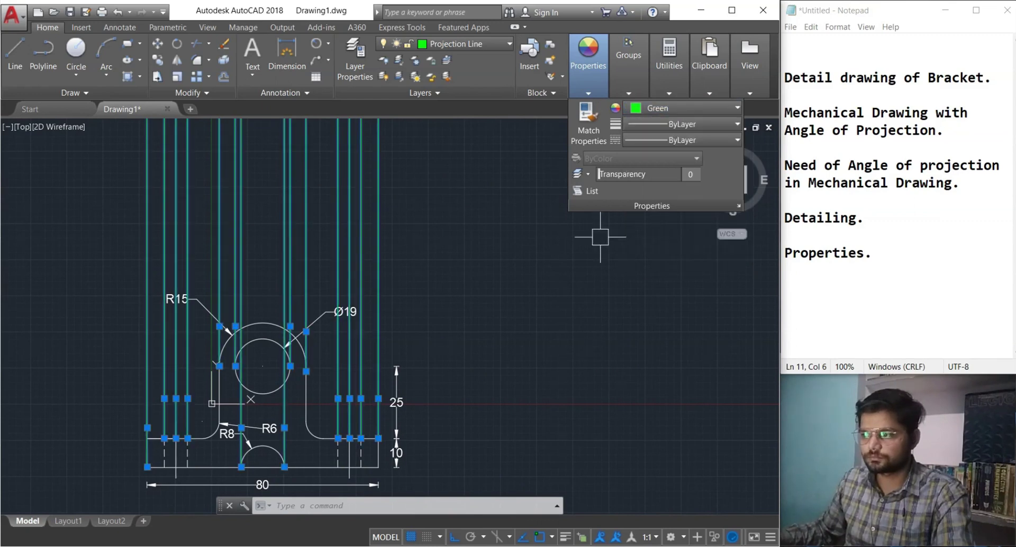
key("Escape")
mouse_move(452, 218)
middle_mouse_down()
mouse_move(574, 229)
mouse_move(575, 239)
mouse_move(548, 187)
mouse_move(505, 192)
mouse_move(518, 174)
middle_mouse_up()
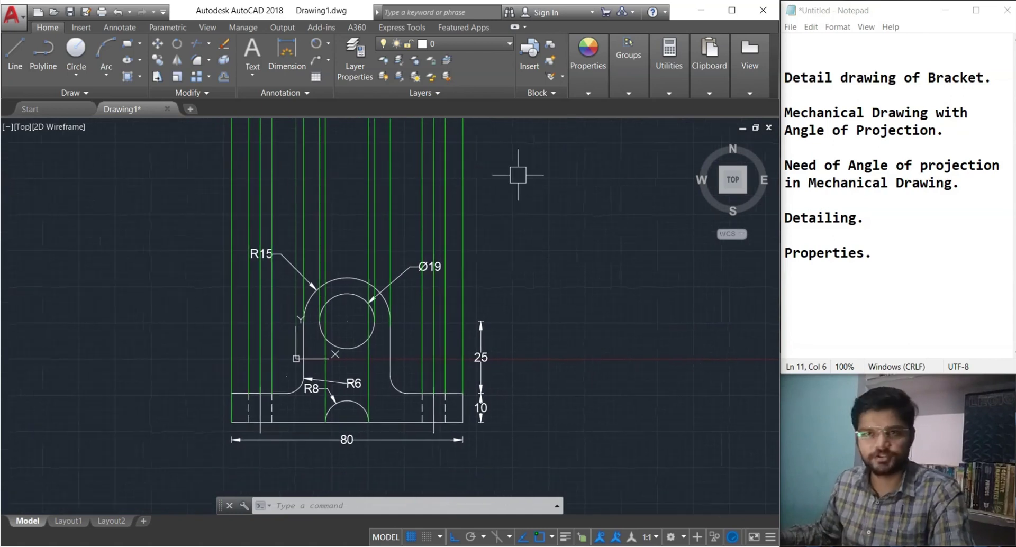
Turn the Projection Line layer off and back on to test its visibility
left_click(464, 43)
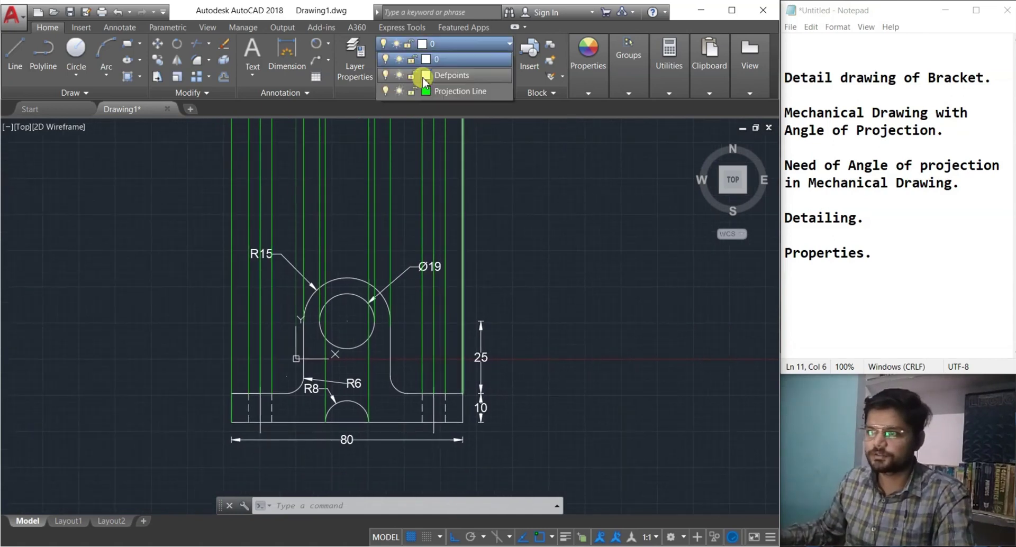
left_click(382, 91)
left_click(383, 91)
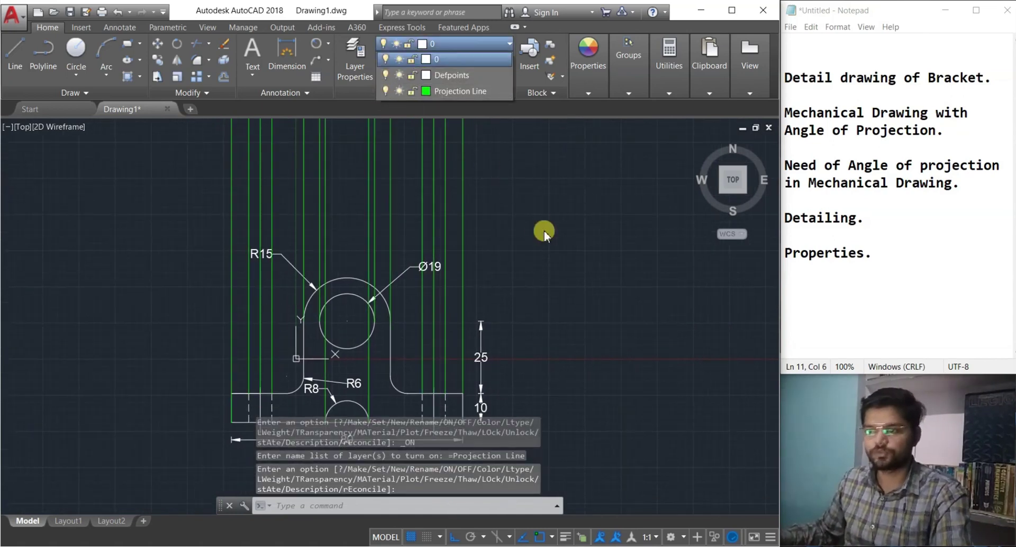
Switch to the PDF reference in Acrobat to examine the bracket's top view, and return to the AutoCAD drawing
middle_click_drag(556, 268, 552, 230)
middle_click_drag(541, 382, 567, 483)
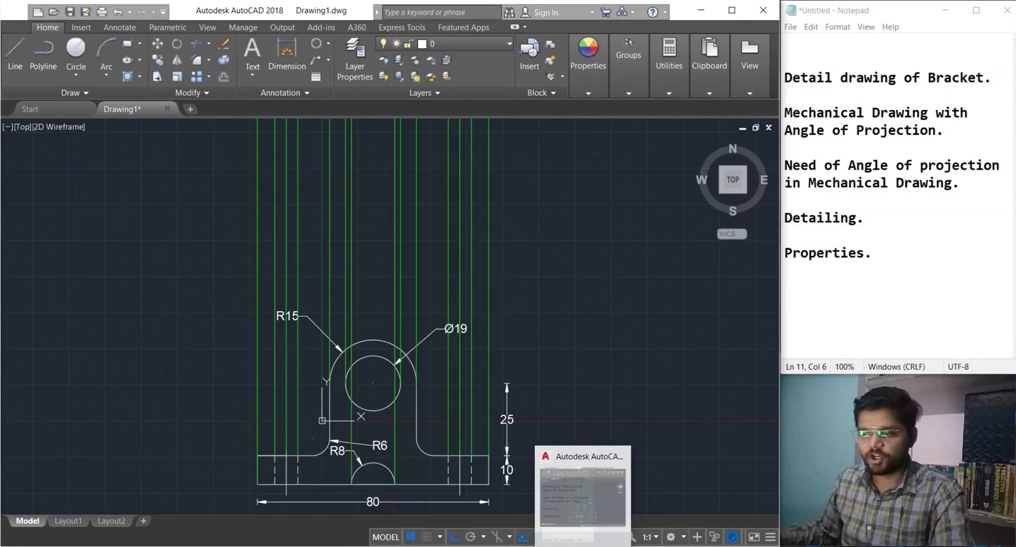
left_click(598, 545)
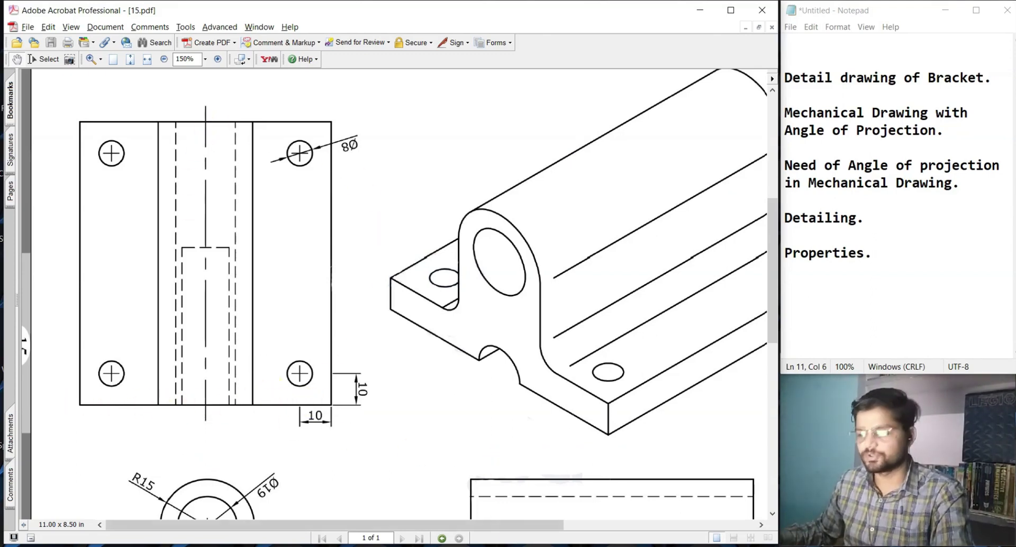
key("alt+Tab")
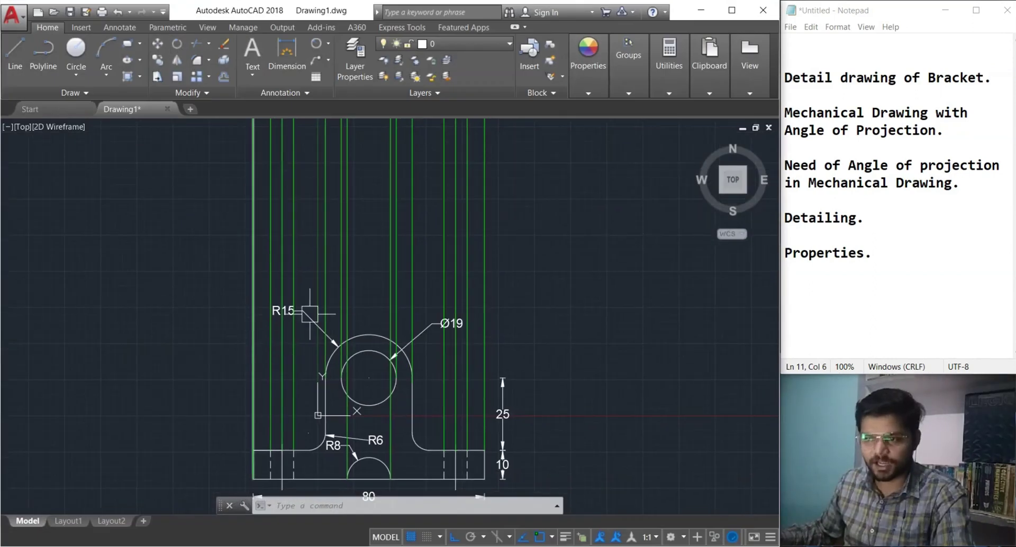
Draw a horizontal line across the projection rays, from the left outermost ray to the right one, above the front view
left_click(14, 53)
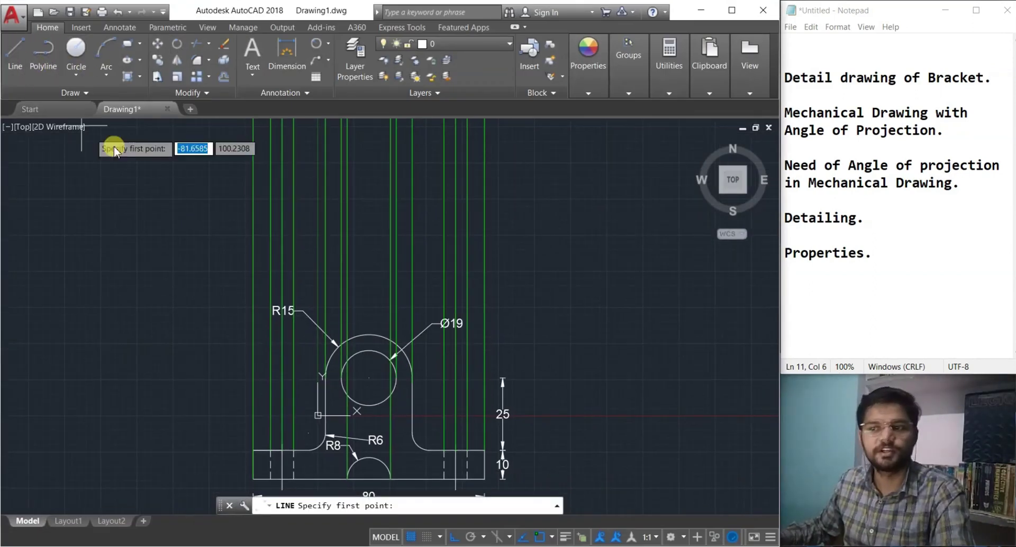
left_click(253, 266)
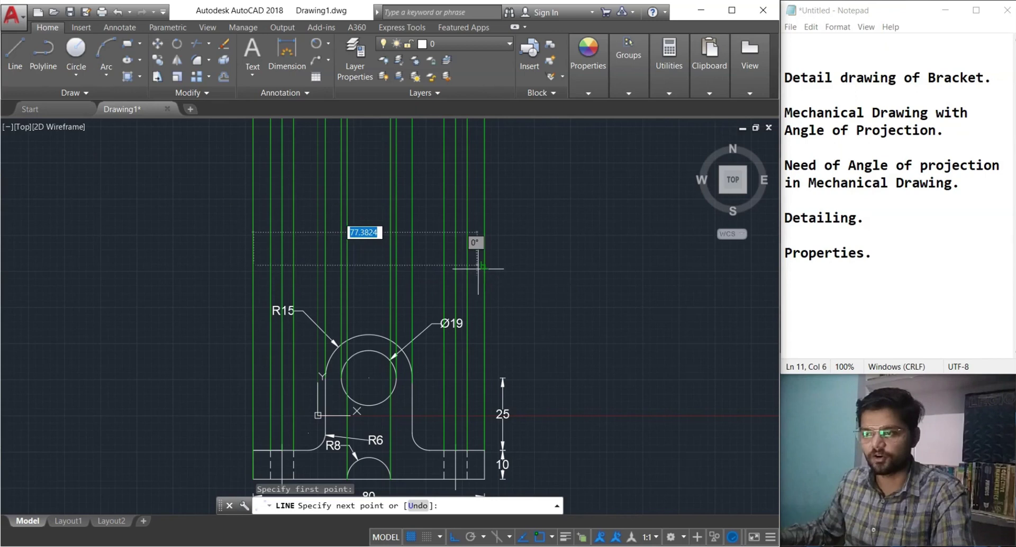
key("Escape")
key("Escape")
key("Escape")
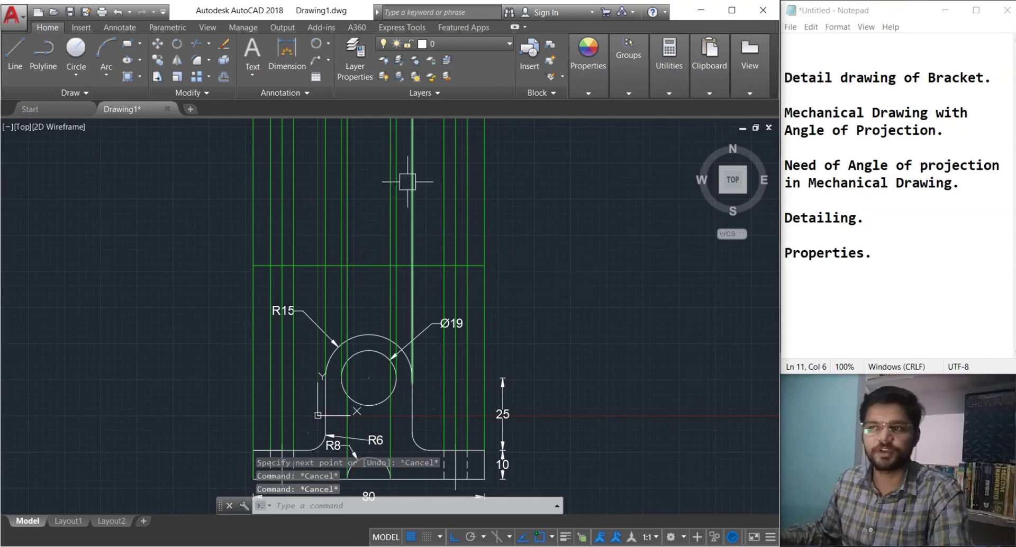
Set the current object colour to ByLayer with nothing selected
left_click(355, 58)
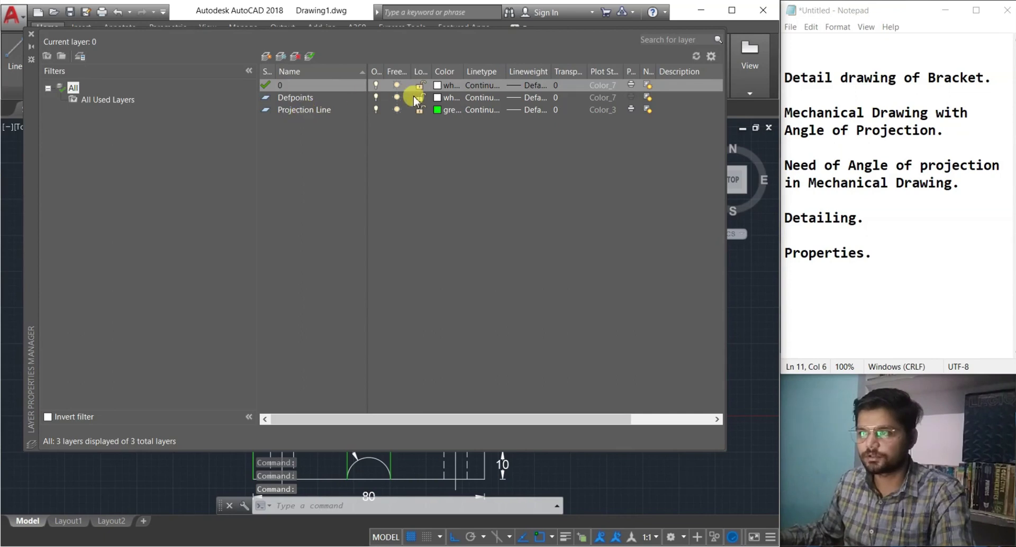
key("Escape")
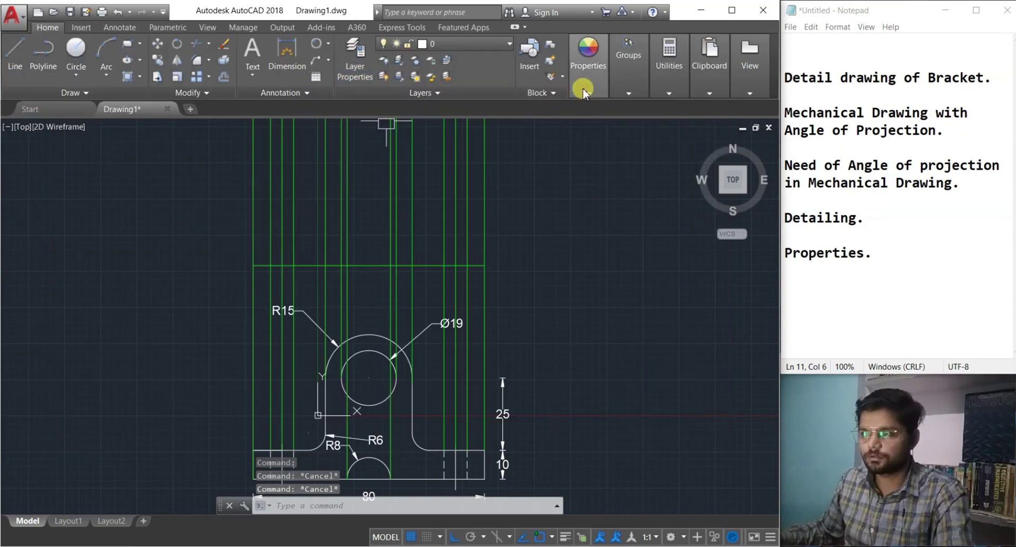
left_click(582, 88)
left_click(635, 108)
left_click(661, 126)
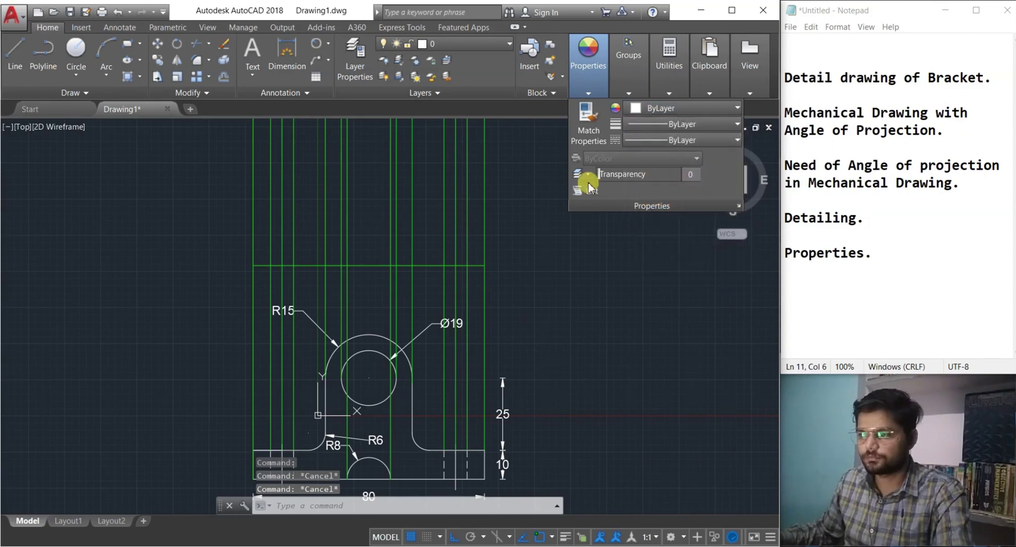
Erase the green horizontal line and draw a new one slightly higher between the two outermost projection rays
left_click(380, 266)
key("Delete")
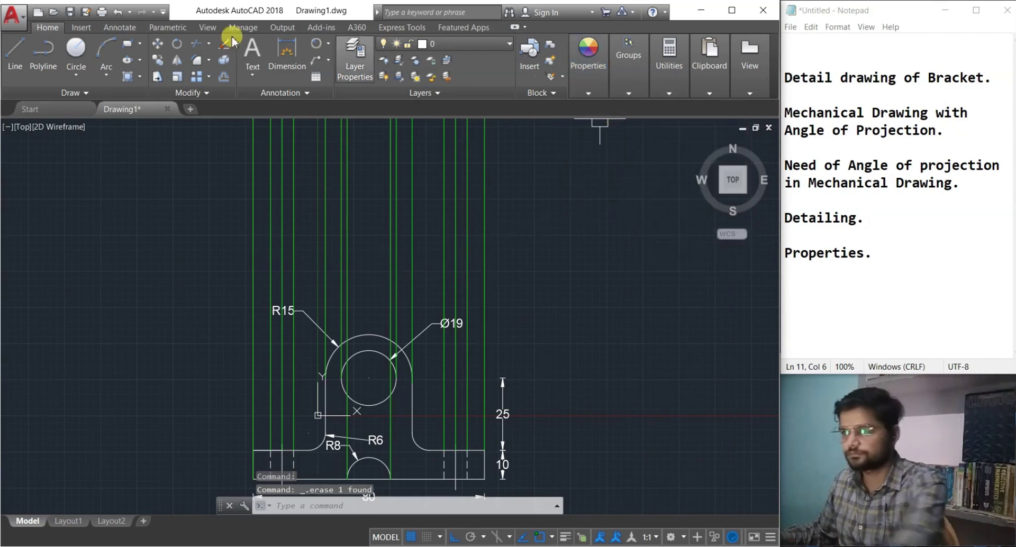
left_click(14, 50)
left_click(253, 238)
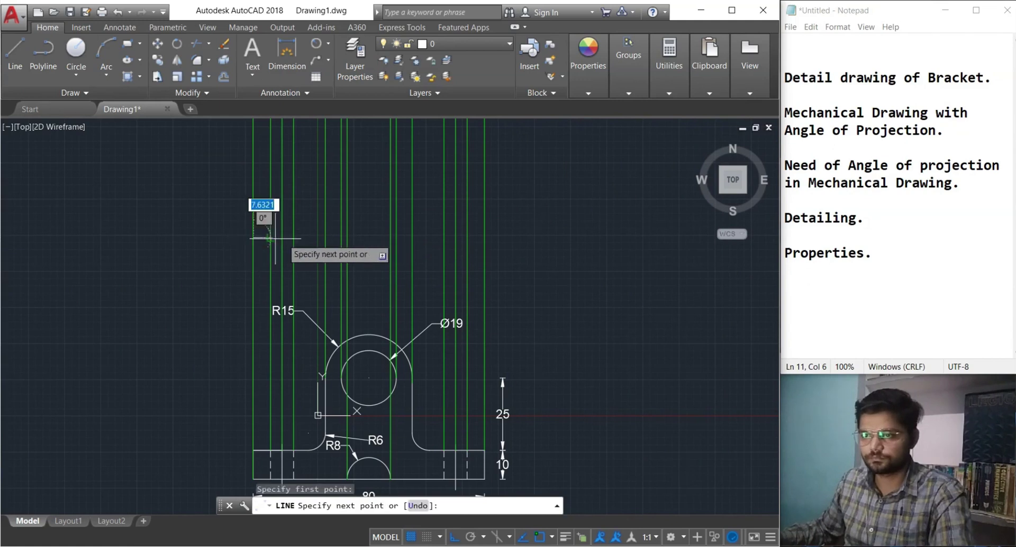
left_click(494, 238)
key("Escape")
key("Escape")
middle_click_drag(495, 239, 545, 282)
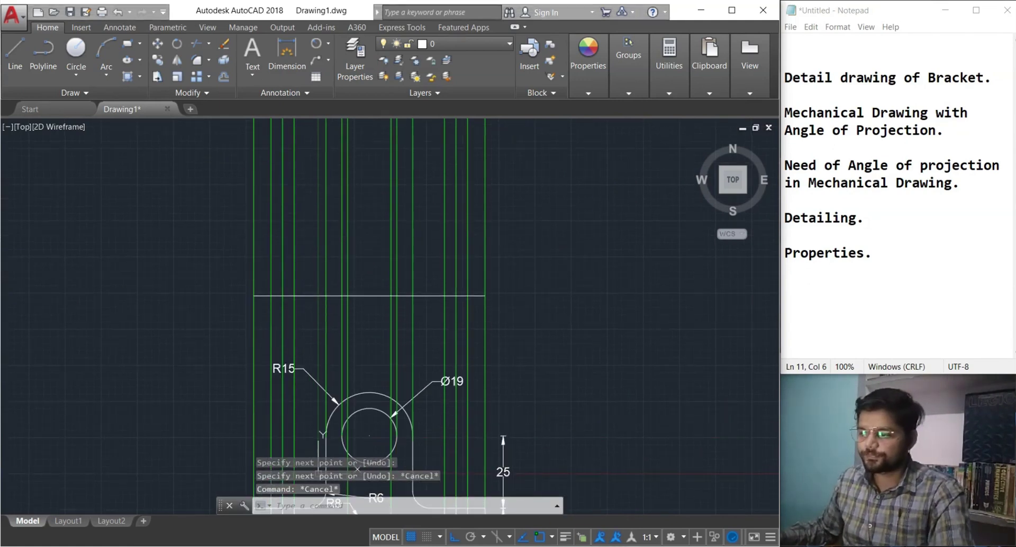
Switch to the PDF reference in Acrobat, examine the bracket's isometric view and the side view's overall depth, and return to the AutoCAD drawing
key("alt+Tab")
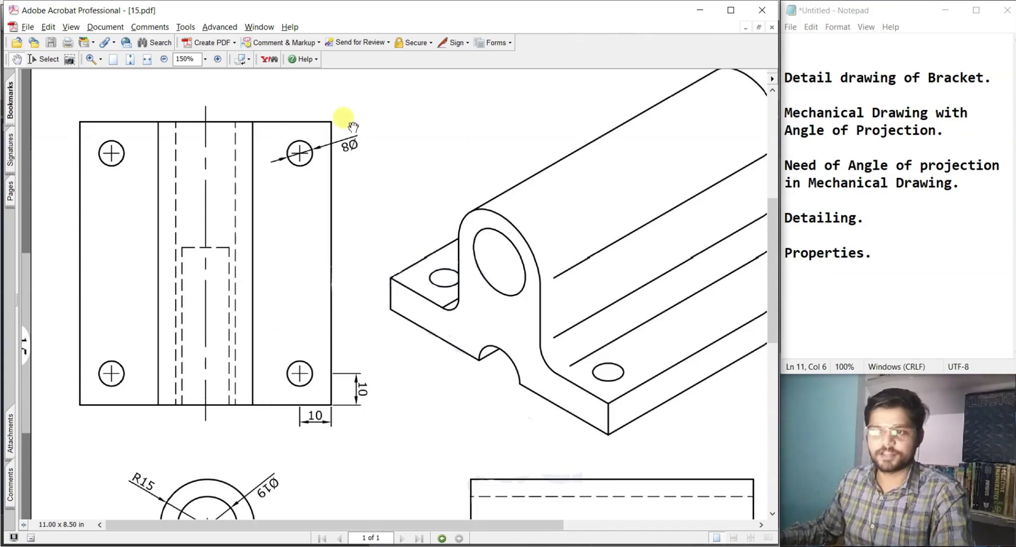
scroll(351, 287, "down", 5)
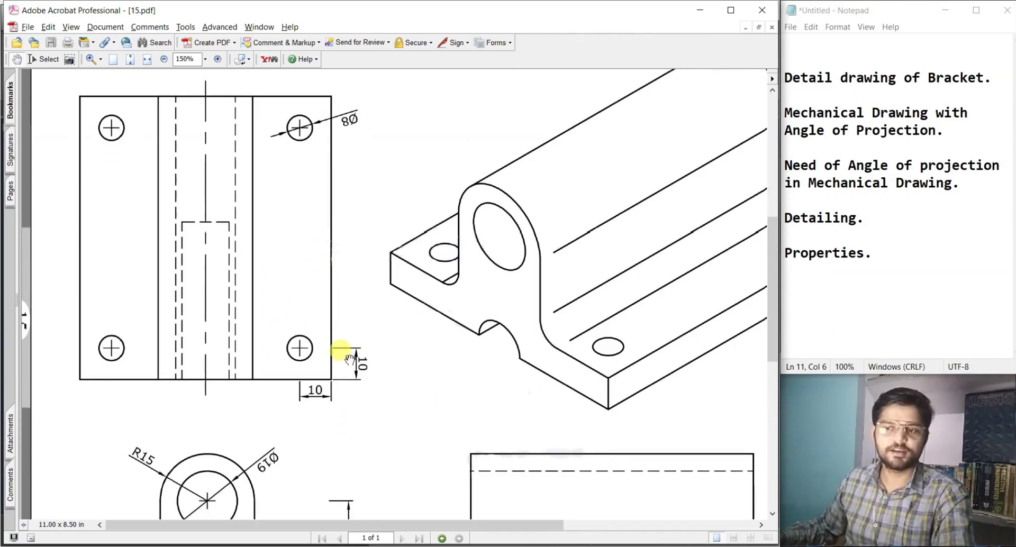
scroll(379, 280, "down", 1)
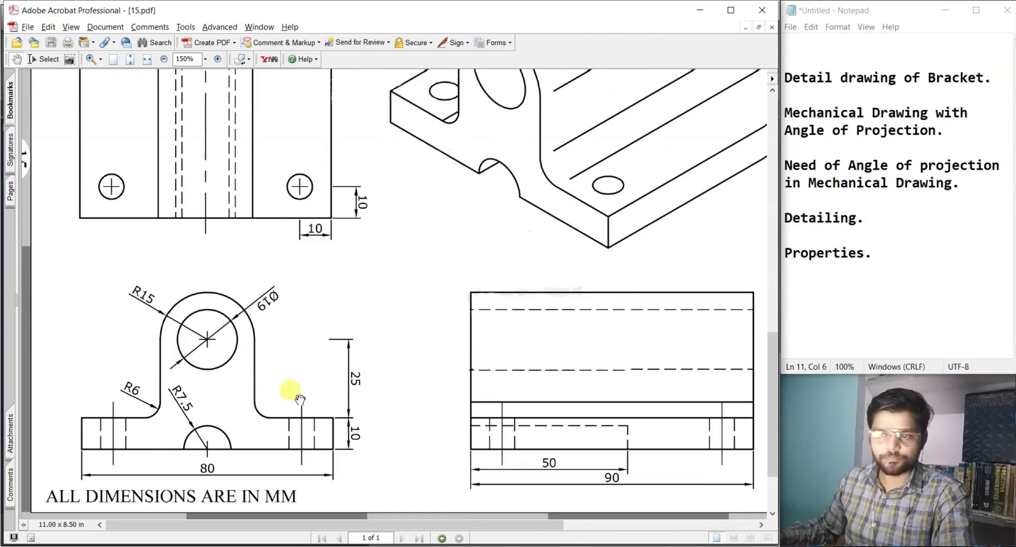
scroll(311, 294, "up", 5)
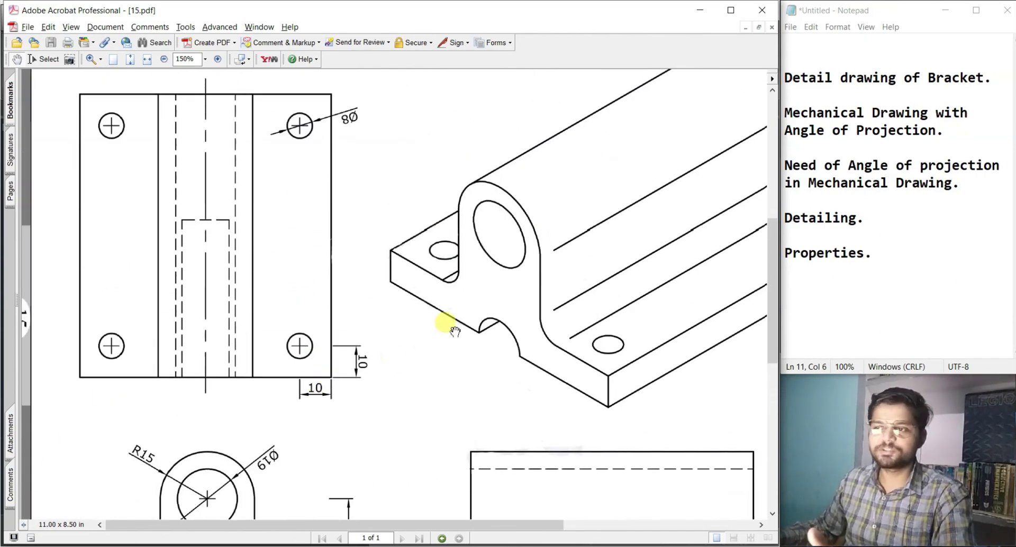
left_click_drag(470, 350, 172, 404)
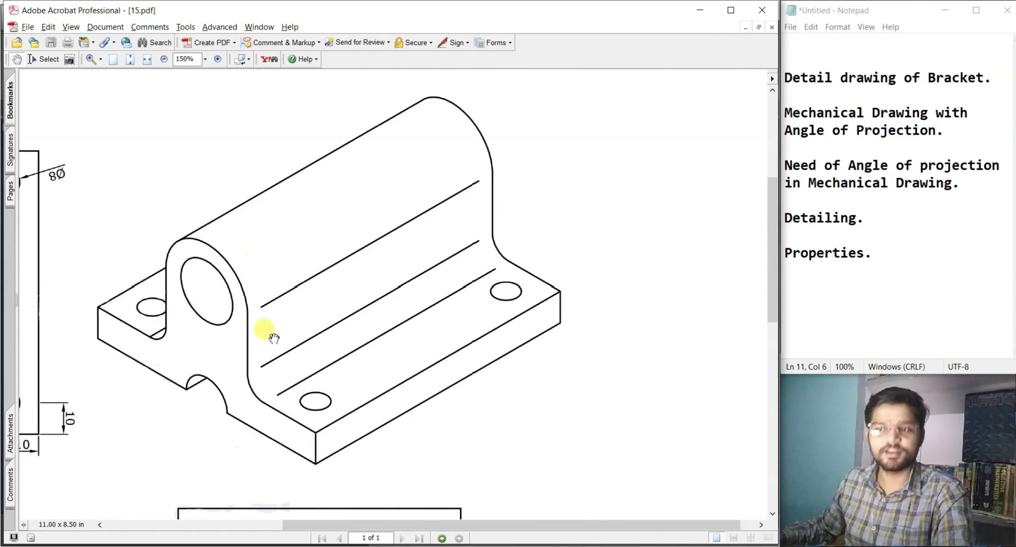
left_click_drag(276, 403, 309, 391)
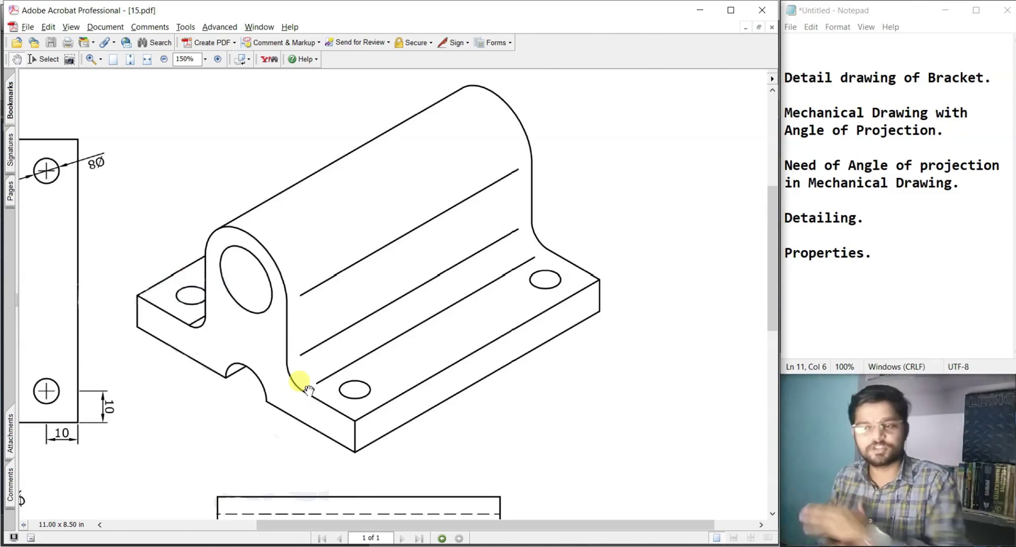
left_click_drag(413, 418, 558, 279)
mouse_move(355, 297)
left_mouse_down()
mouse_move(338, 327)
mouse_move(491, 327)
mouse_move(479, 311)
mouse_move(459, 321)
mouse_move(461, 225)
left_mouse_up()
scroll(113, 239, "up", 5)
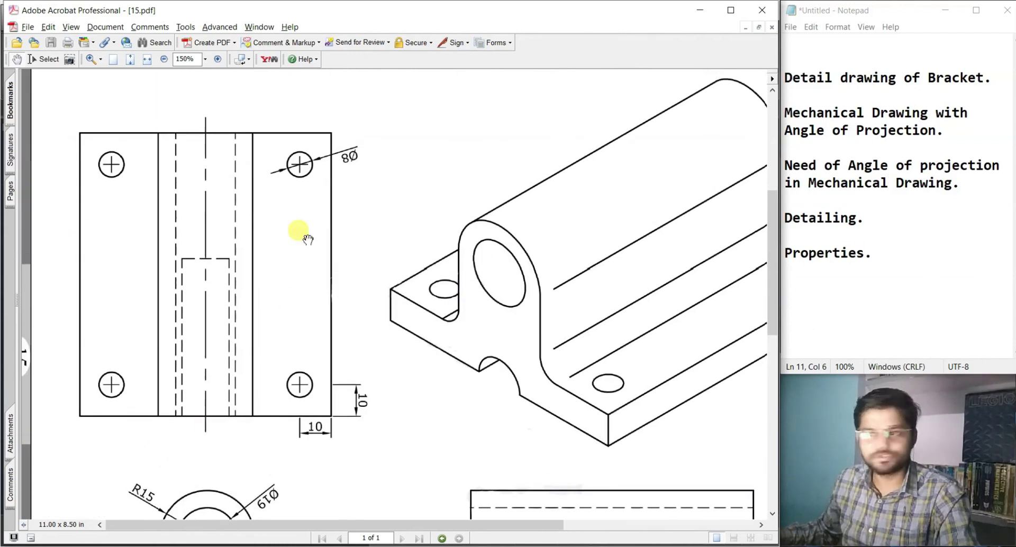
scroll(302, 324, "down", 5)
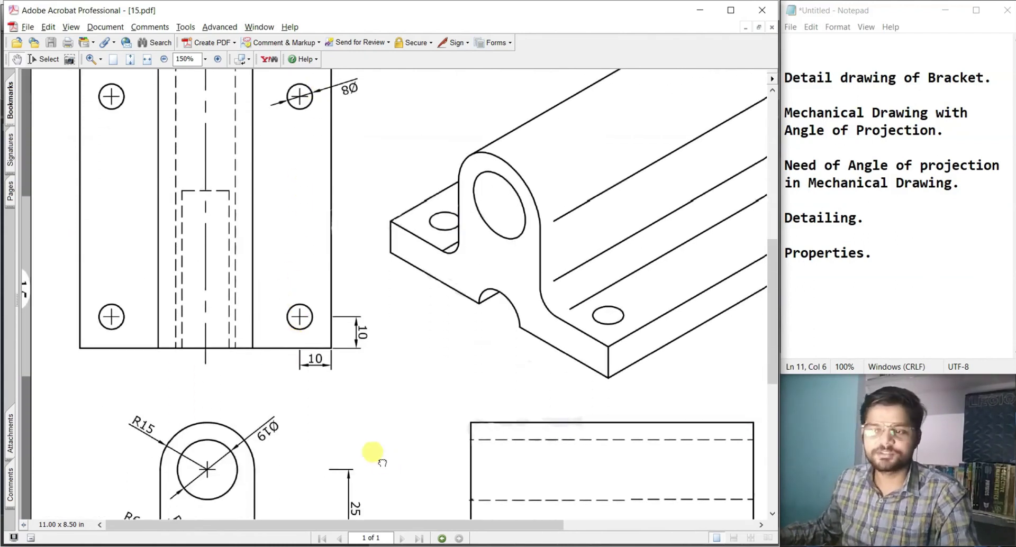
left_click_drag(381, 460, 194, 276)
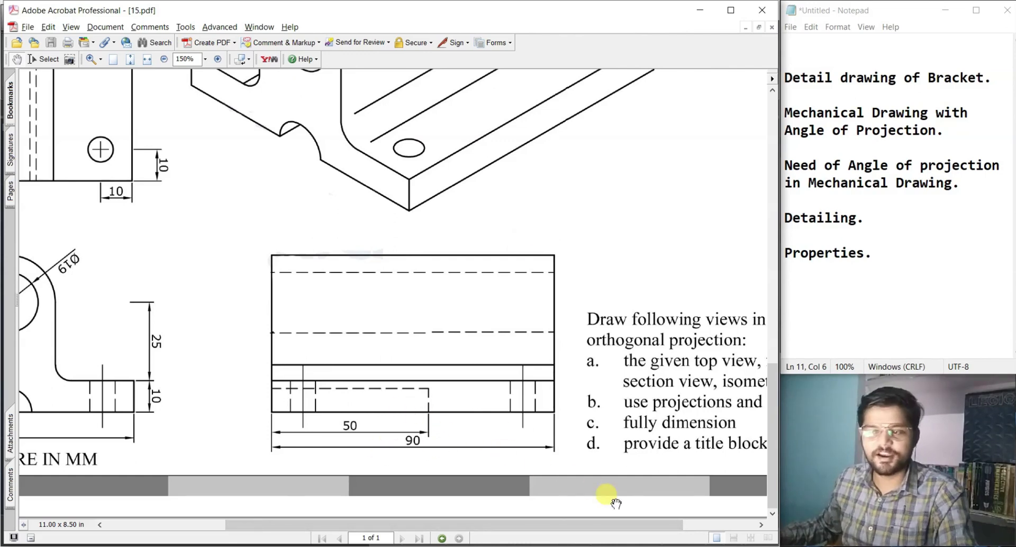
key("alt+Tab")
Offset the horizontal line across the projection rays upward by 90 to form the top view's rear edge
scroll(406, 323, "down", 4)
middle_click_drag(434, 298, 419, 349)
scroll(419, 349, "up", 2)
type("o")
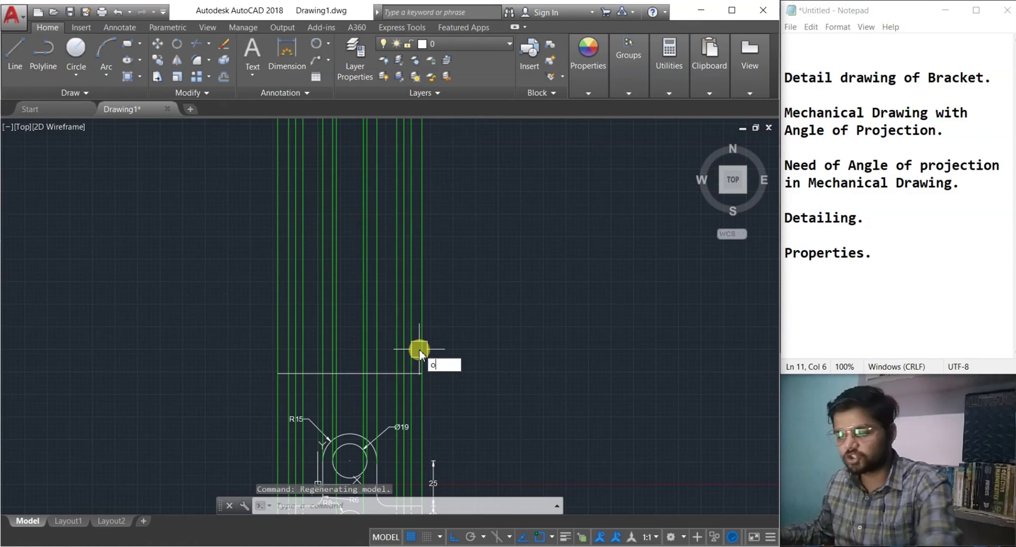
key("Return")
type("90")
key("Return")
left_click(379, 373)
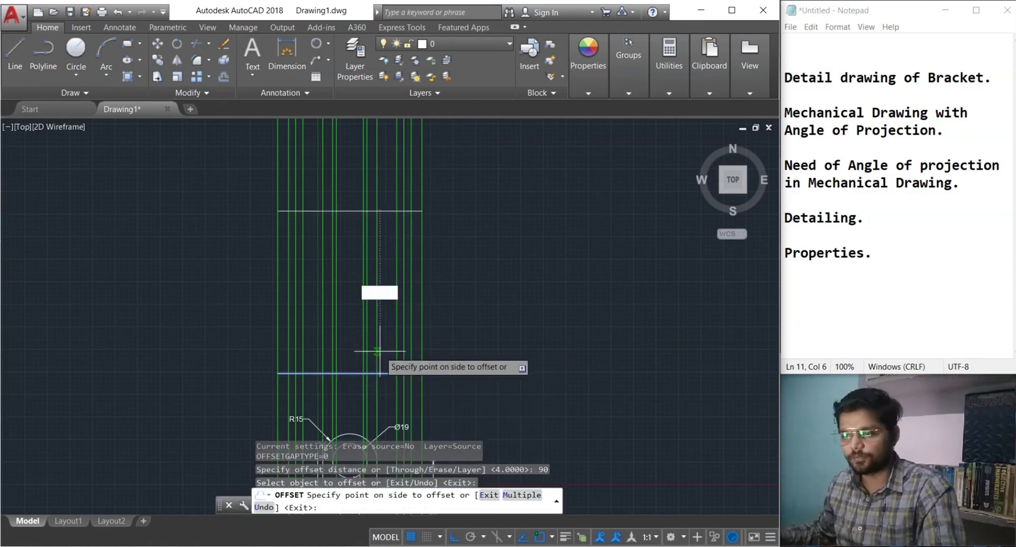
left_click(386, 288)
key("Escape")
middle_click_drag(434, 272, 463, 265)
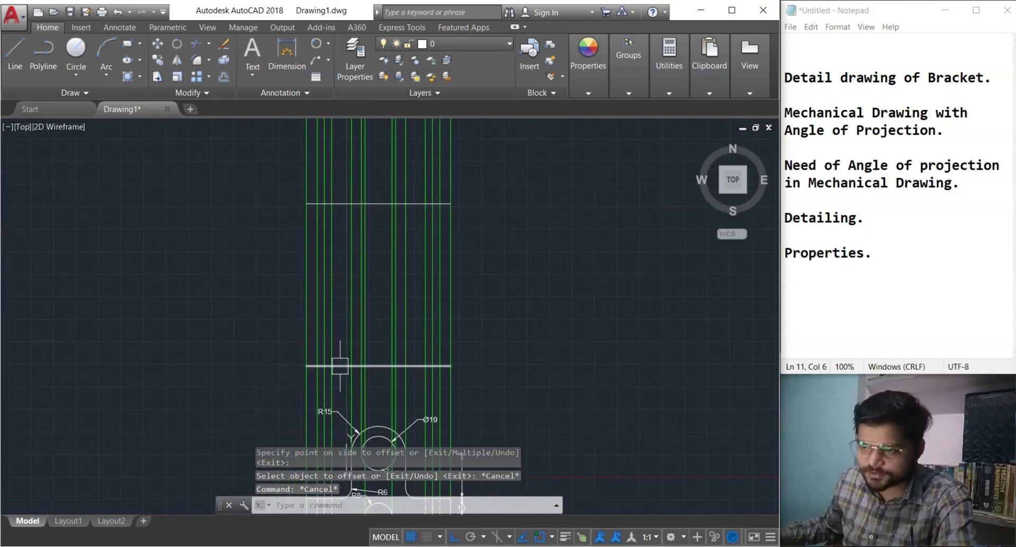
middle_click_drag(391, 243, 381, 294)
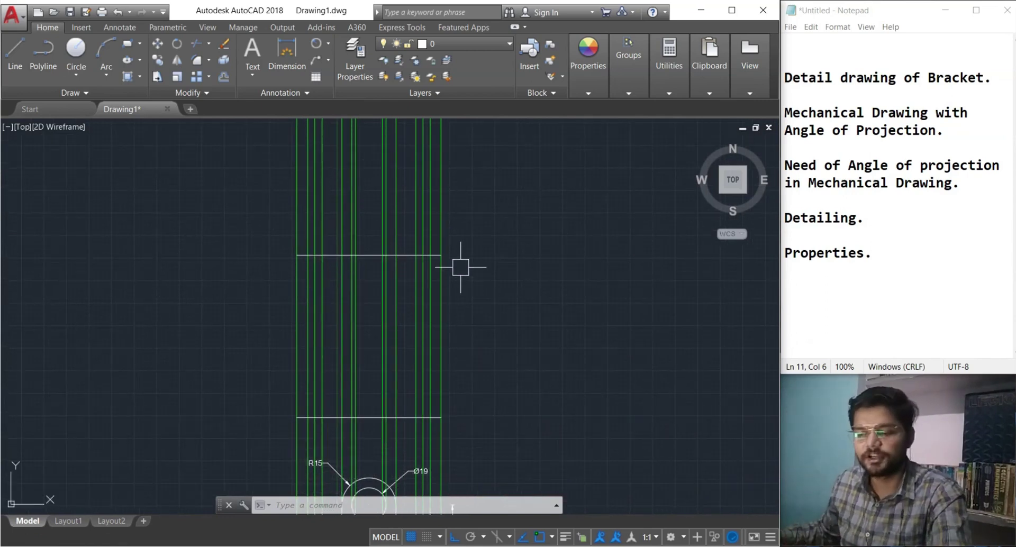
key("Return")
key("Return")
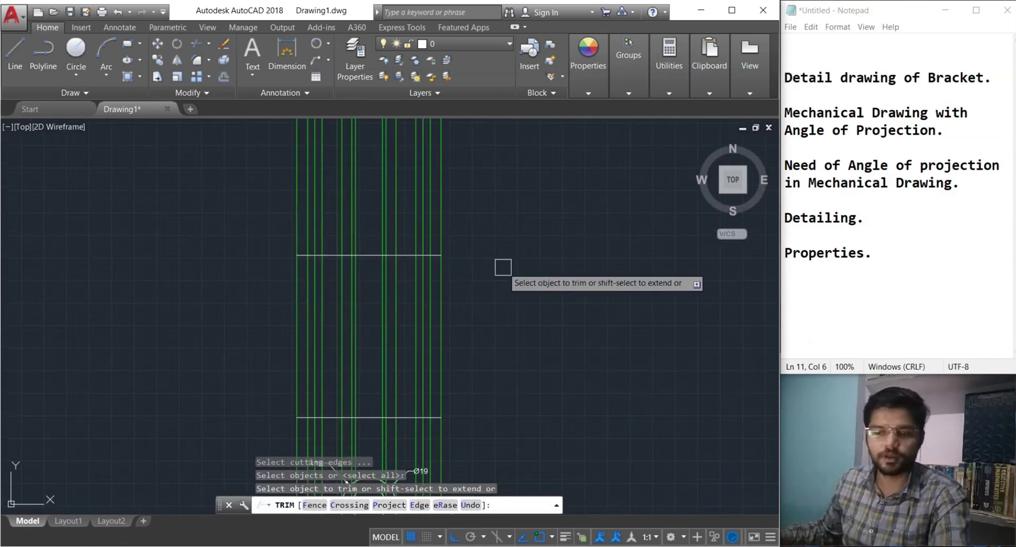
key("Escape")
type("tr")
key("Return")
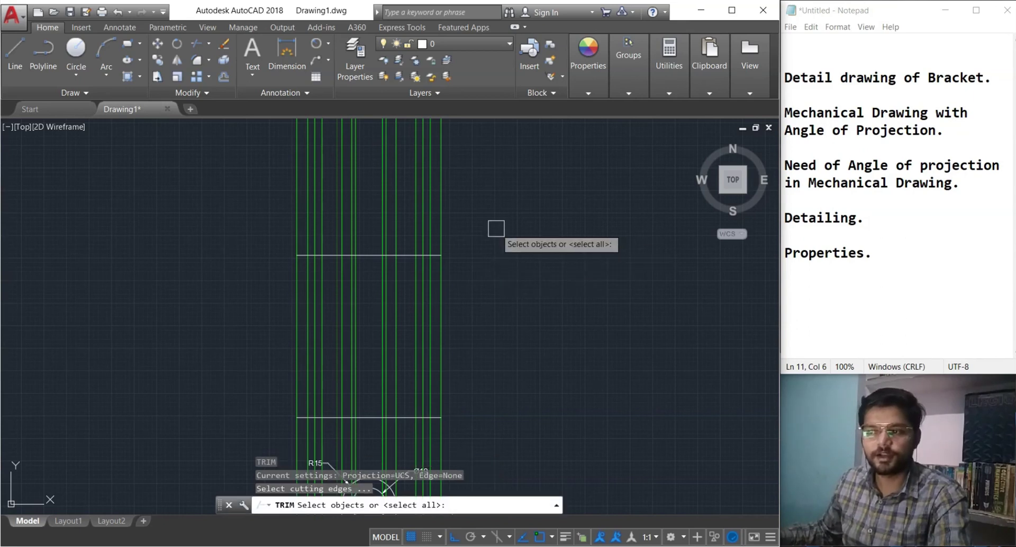
left_click(406, 253)
left_click(519, 200)
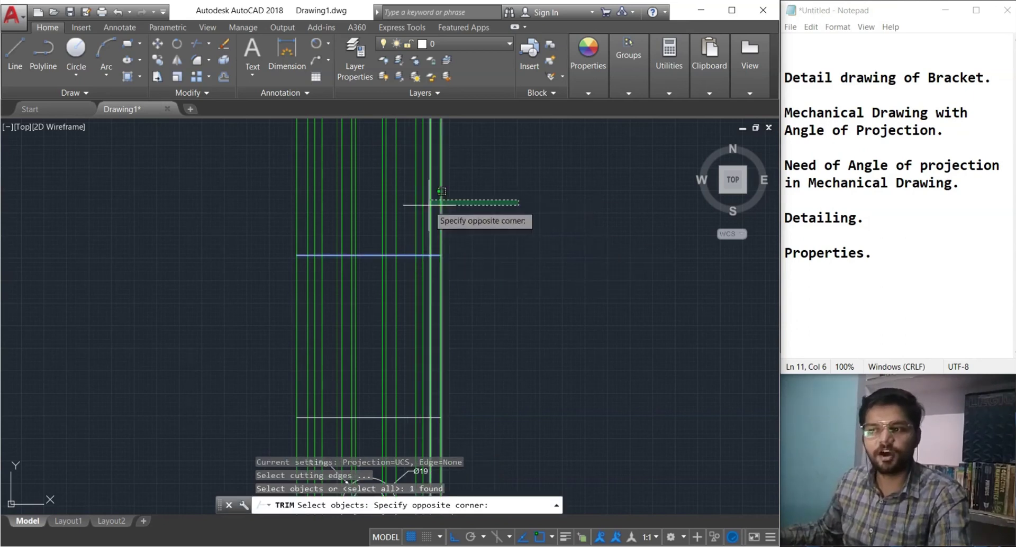
left_click(263, 185)
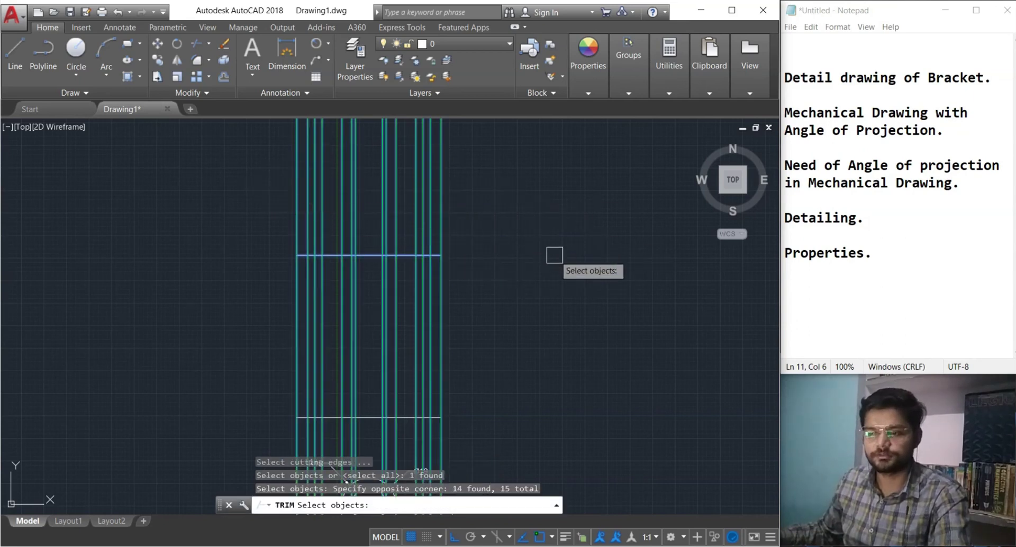
key("Escape")
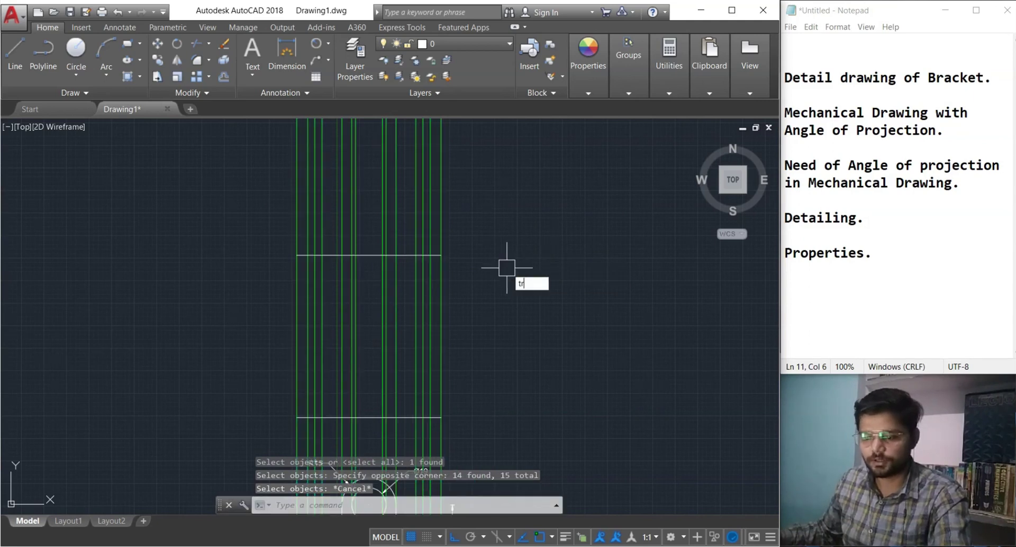
Trim all green projection rays above the upper horizontal line, using that line as the cutting edge
type("tr")
key("Return")
left_click(411, 255)
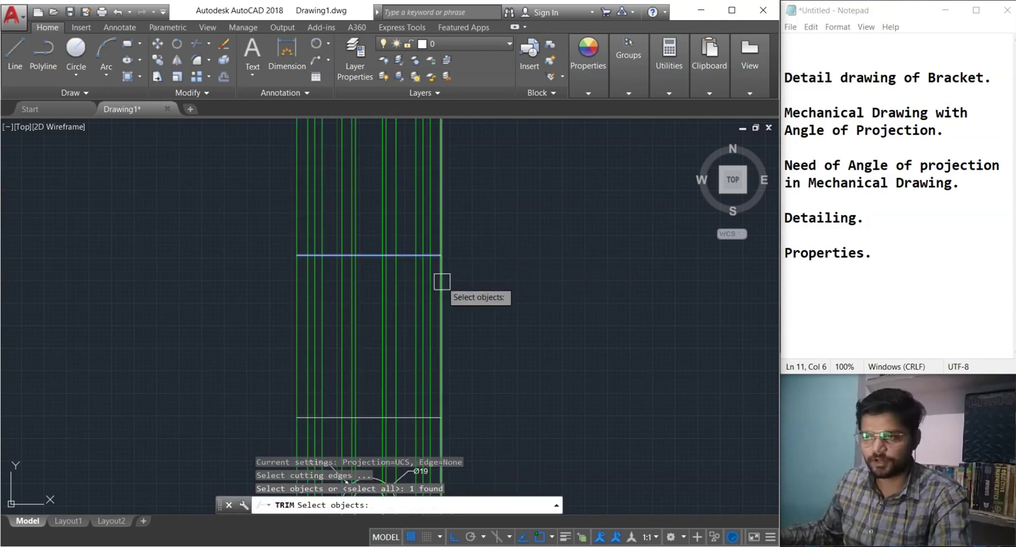
key("Return")
left_click(460, 191)
left_click(272, 172)
middle_click_drag(498, 300, 450, 179)
key("Escape")
Trim all green projection rays below the lower horizontal line, using that line as the cutting edge
type("tr")
key("Return")
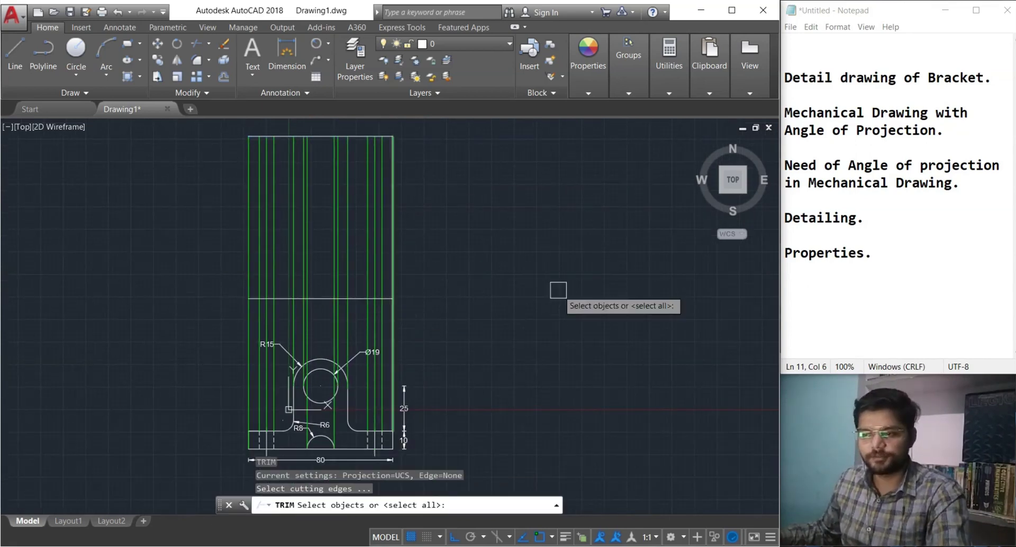
left_click(330, 295)
key("Return")
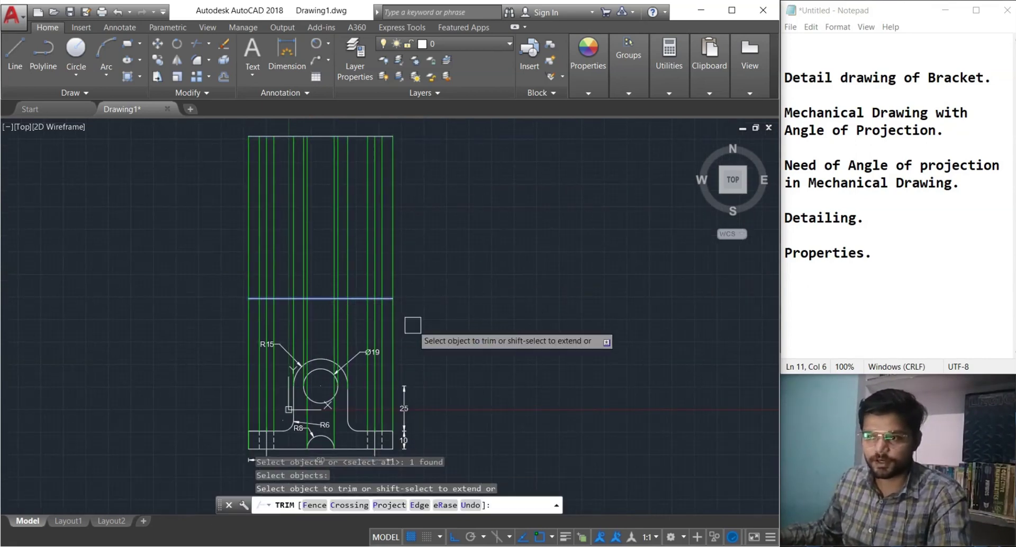
left_click(422, 307)
left_click(217, 306)
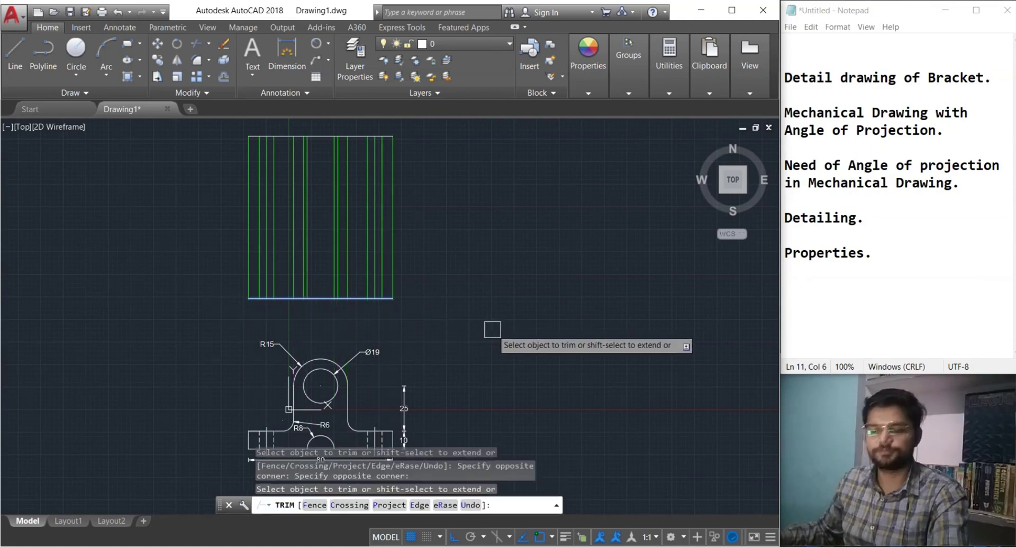
key("Escape")
Draw the top view's left outline edge over the outermost left ray, from the upper horizontal line to the lower one
middle_click_drag(447, 313, 489, 320)
scroll(420, 320, "up", 3)
middle_click_drag(419, 320, 465, 372)
scroll(440, 330, "down", 3)
scroll(403, 370, "up", 3)
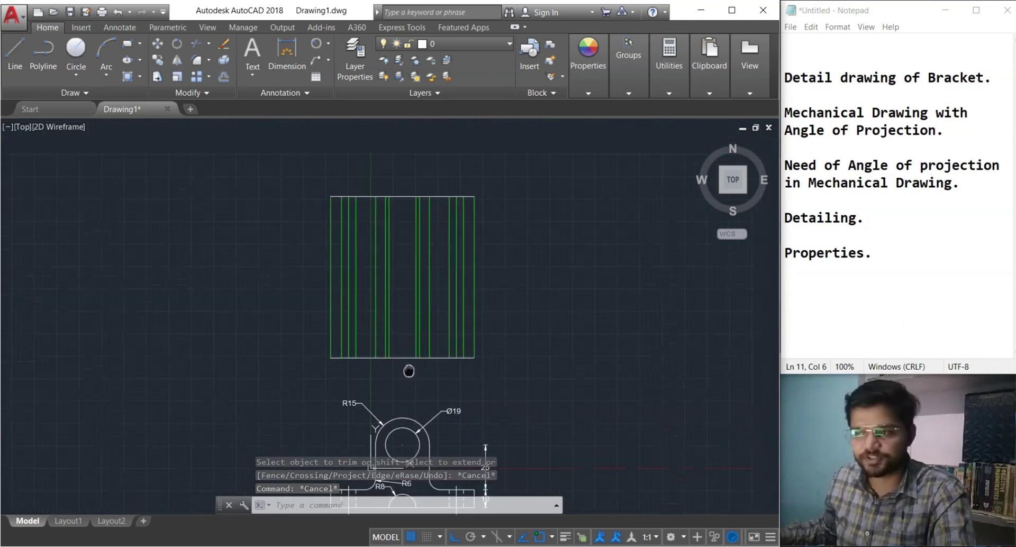
left_click(15, 53)
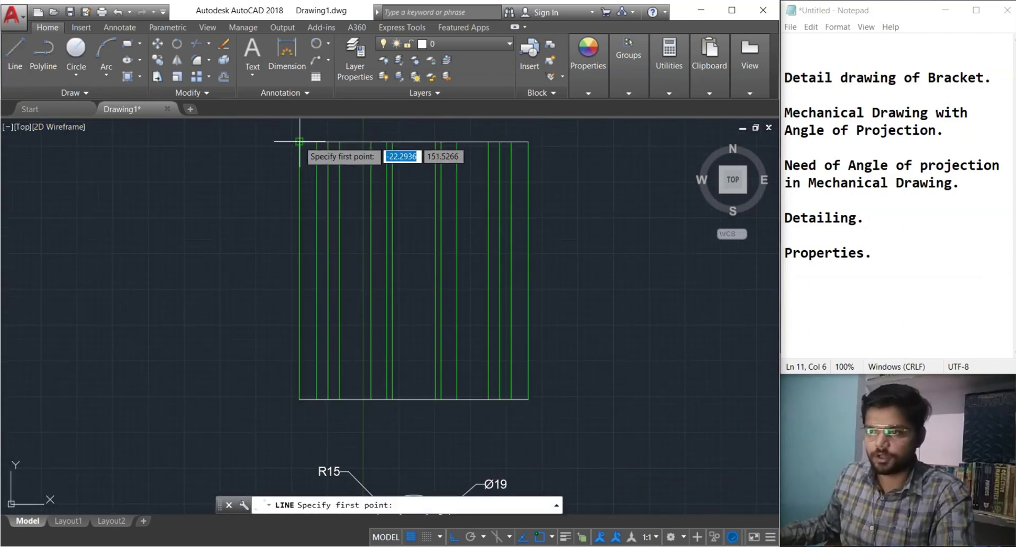
left_click(299, 141)
left_click(298, 393)
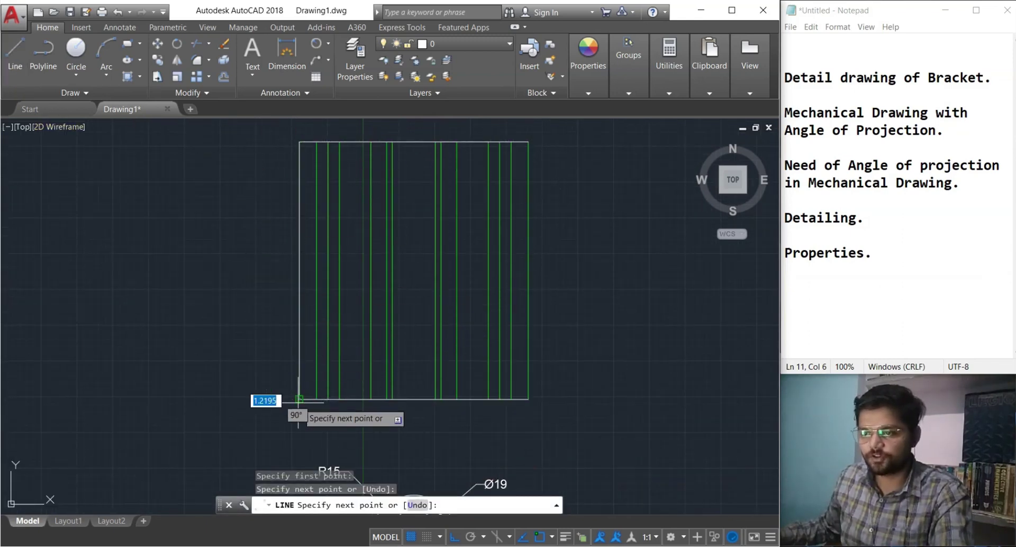
key("Escape")
key("Escape")
Draw the top view's right outline edge over the outermost right ray, between the ends of the two horizontal lines
left_click(6, 59)
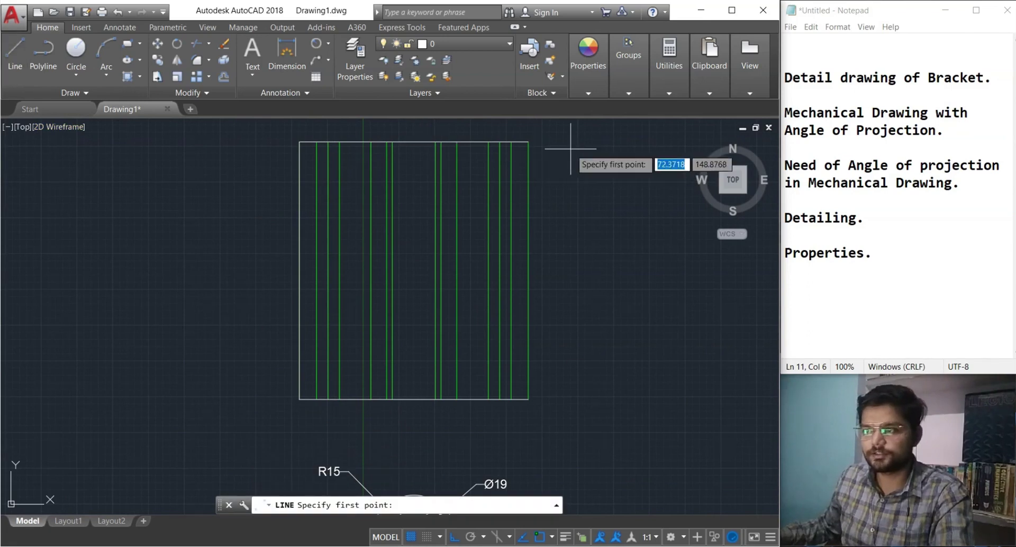
left_click(528, 141)
left_click(528, 397)
key("Escape")
key("Escape")
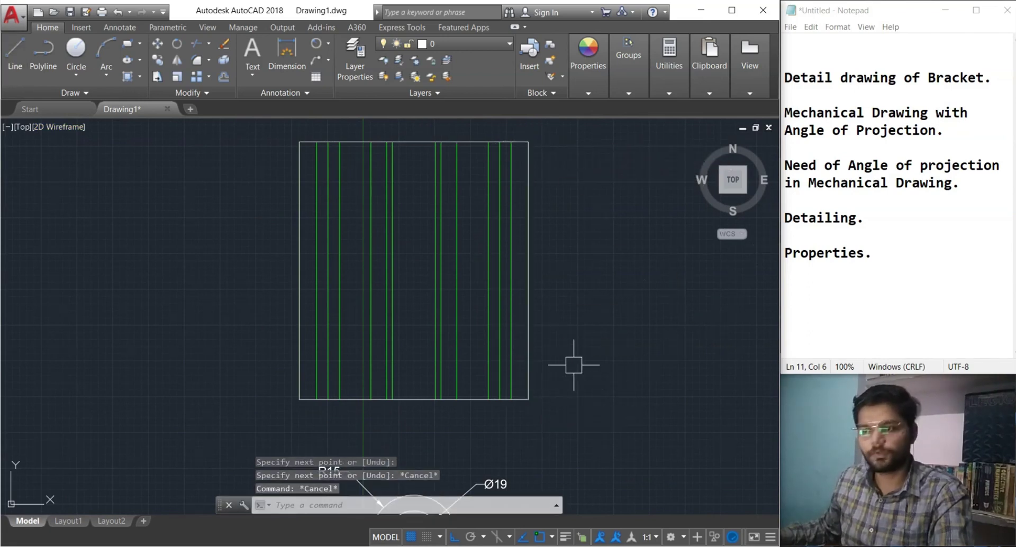
Switch to the PDF reference in Acrobat and compare the bracket's top view with its isometric view
middle_click_drag(574, 363, 535, 321)
middle_click_drag(606, 473, 600, 412)
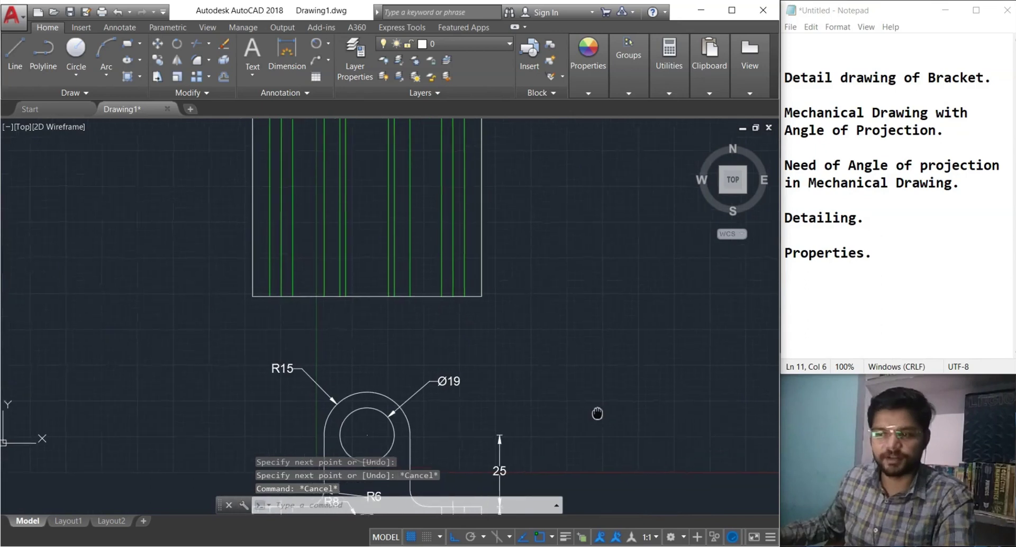
key("alt+Tab")
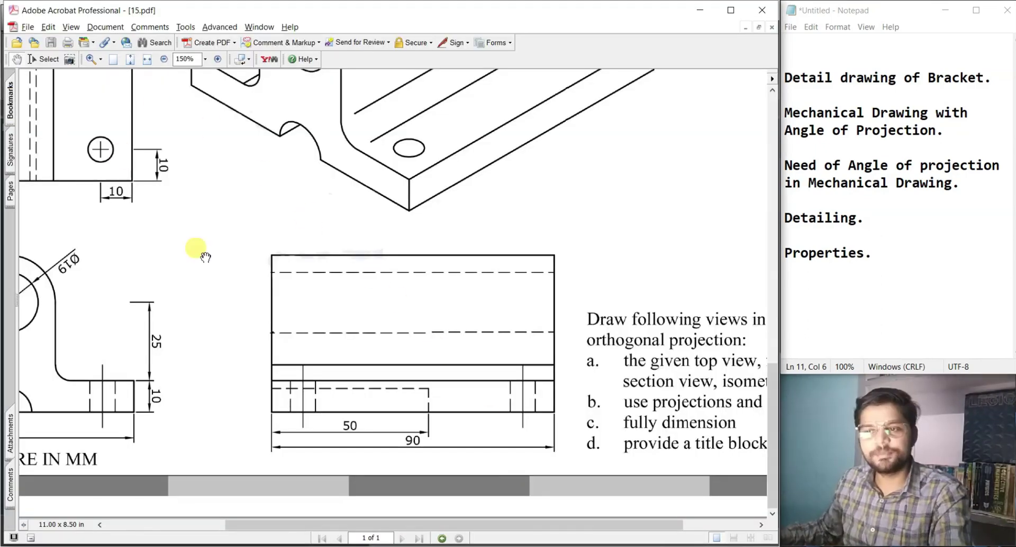
left_click_drag(198, 252, 420, 425)
left_click_drag(681, 214, 561, 282)
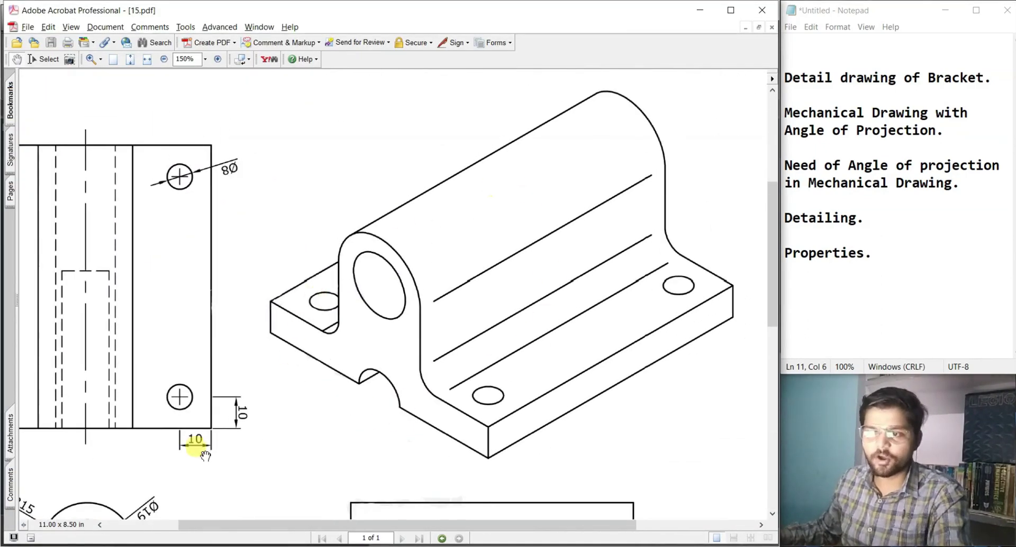
left_click_drag(351, 423, 469, 392)
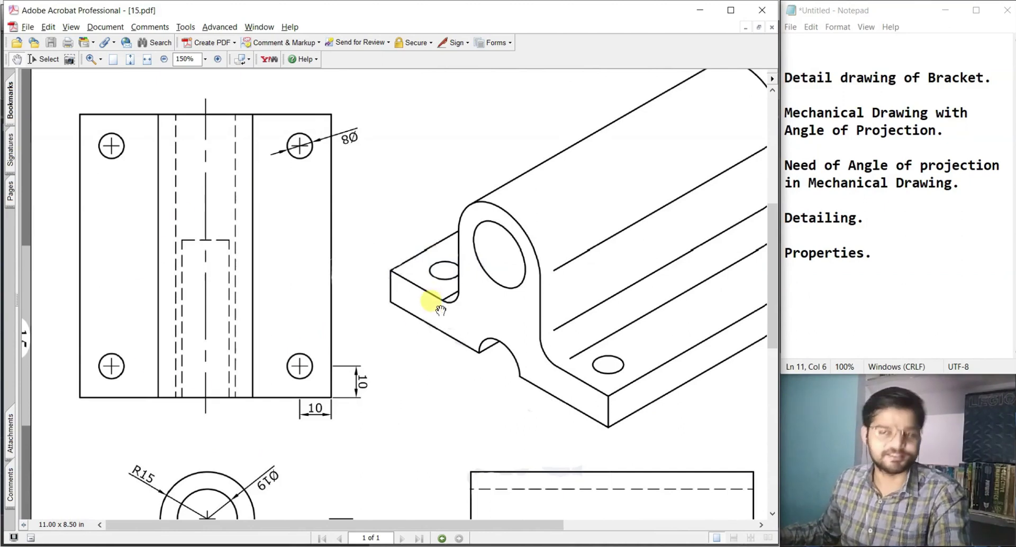
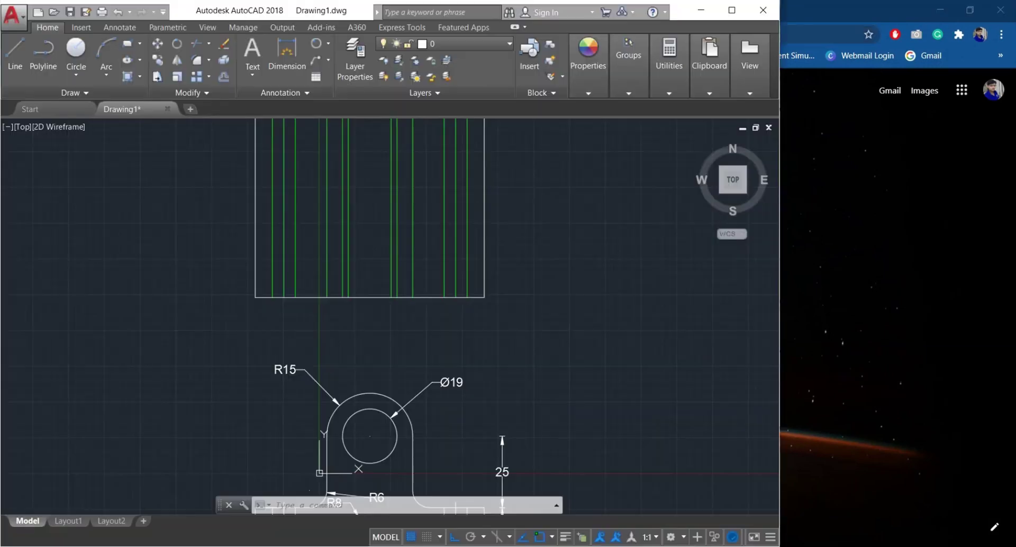
Draw the boss's left edge in the top view over the ray from the R15 arc's left side, between the two horizontal lines
mouse_move(330, 313)
middle_mouse_down()
mouse_move(290, 404)
mouse_move(288, 442)
mouse_move(360, 321)
middle_mouse_up()
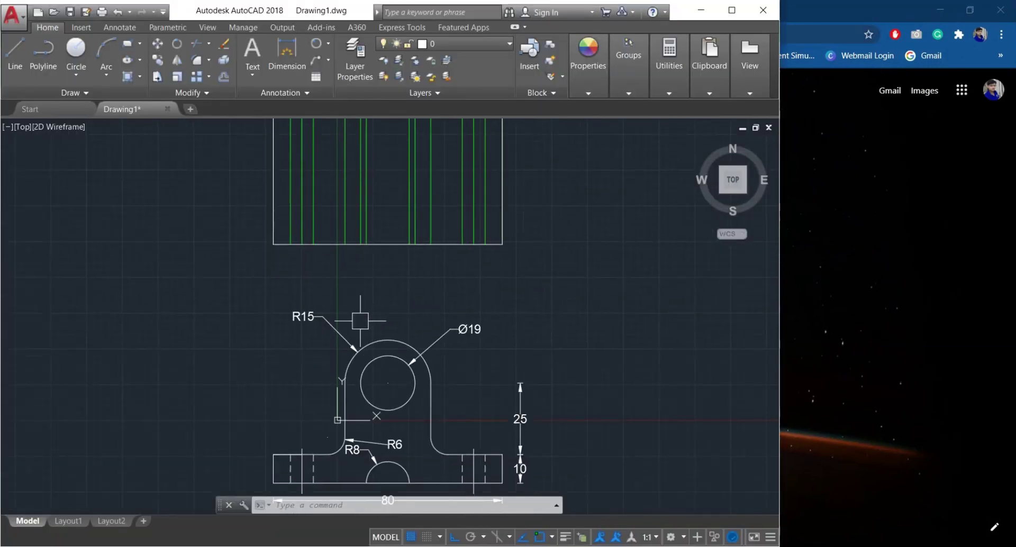
left_click(15, 53)
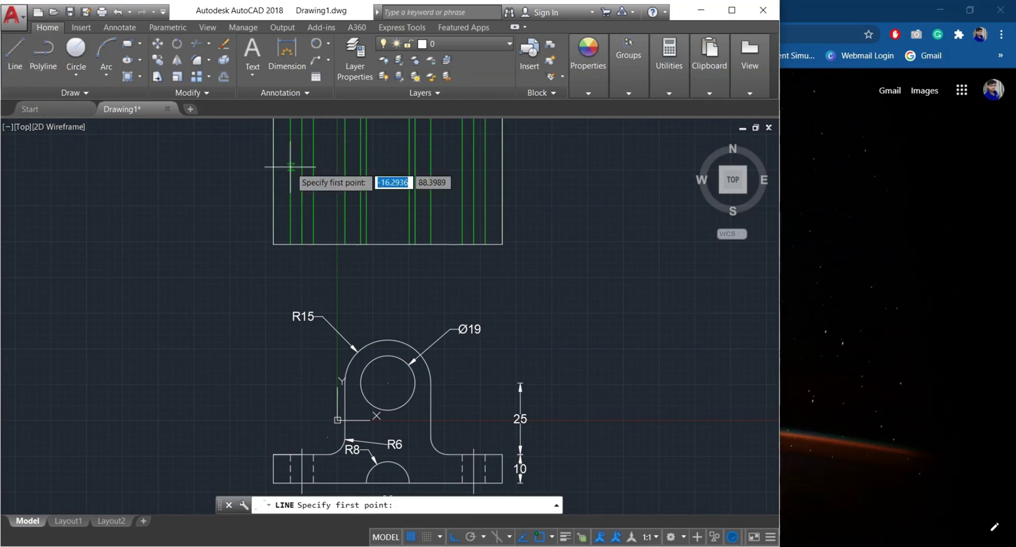
left_click(344, 243)
middle_click_drag(329, 204, 353, 381)
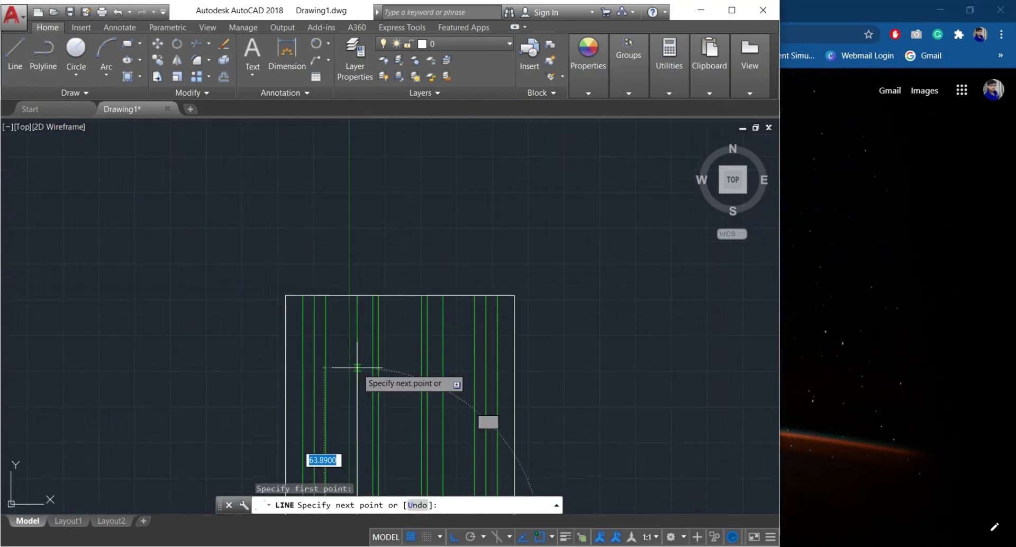
left_click(357, 295)
key("Escape")
key("Escape")
Draw the boss's right edge in the top view over the ray from the R15 arc's right side, between the two horizontal lines
left_click(27, 77)
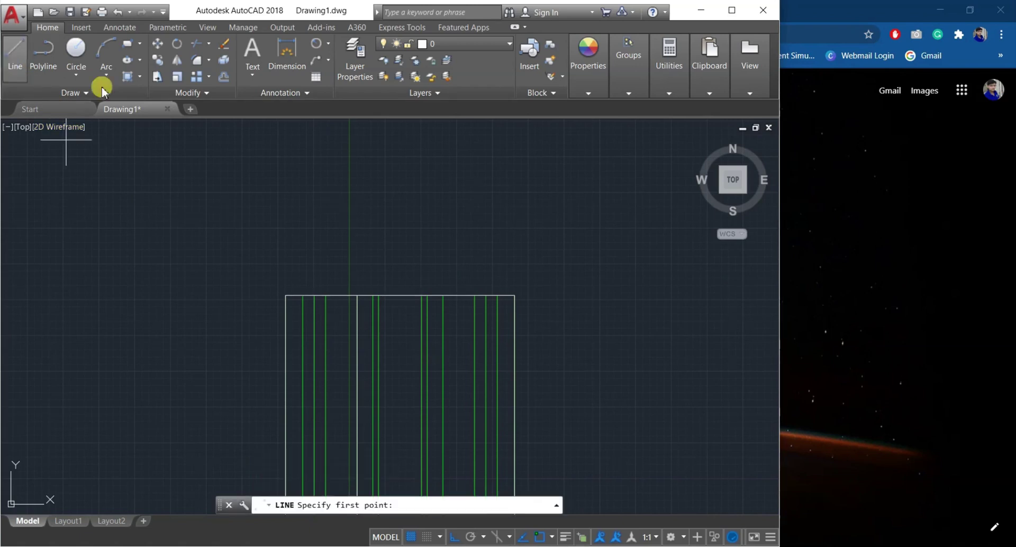
left_click(444, 294)
scroll(454, 363, "down", 4)
mouse_move(454, 363)
middle_mouse_down()
mouse_move(459, 297)
mouse_move(494, 401)
middle_mouse_up()
scroll(460, 296, "up", 6)
key("Escape")
key("Escape")
scroll(479, 314, "down", 2)
mouse_move(491, 357)
middle_mouse_down()
mouse_move(370, 236)
mouse_move(370, 222)
middle_mouse_up()
mouse_move(370, 329)
middle_mouse_down()
mouse_move(385, 217)
mouse_move(390, 302)
middle_mouse_up()
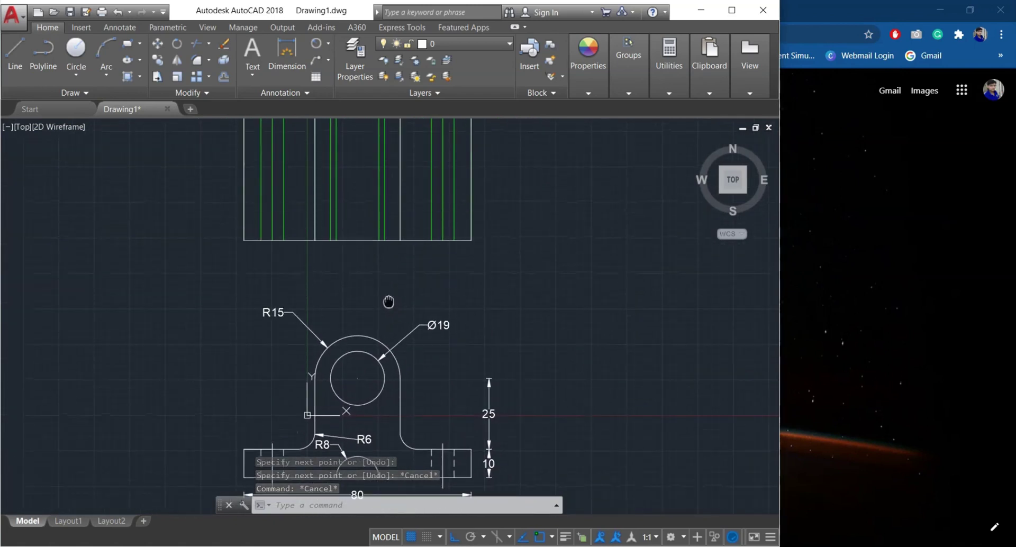
Check the PDF reference and draw the Ø19 bore's left edge over its ray, from the top view's lower line to its upper line
key("alt+Tab")
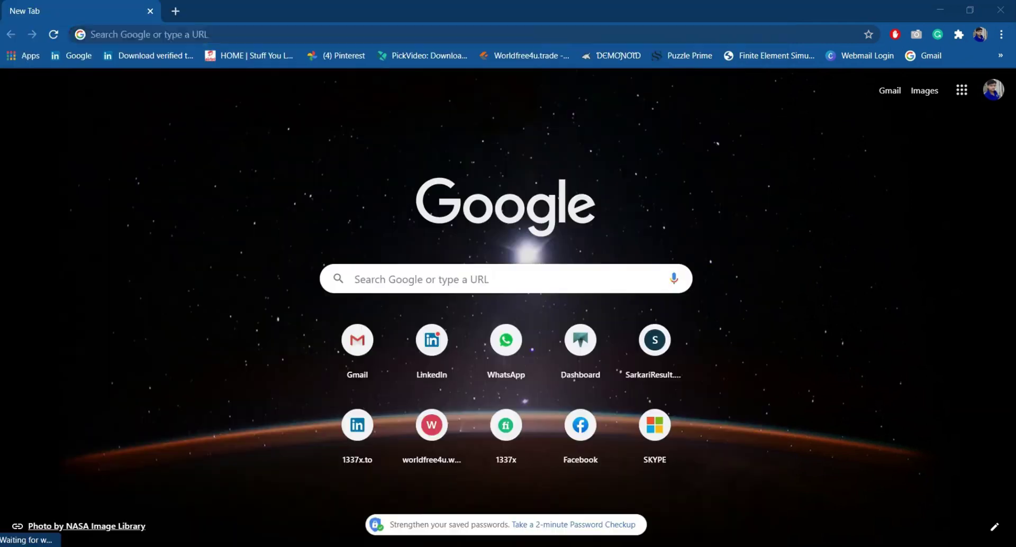
key("alt+Tab")
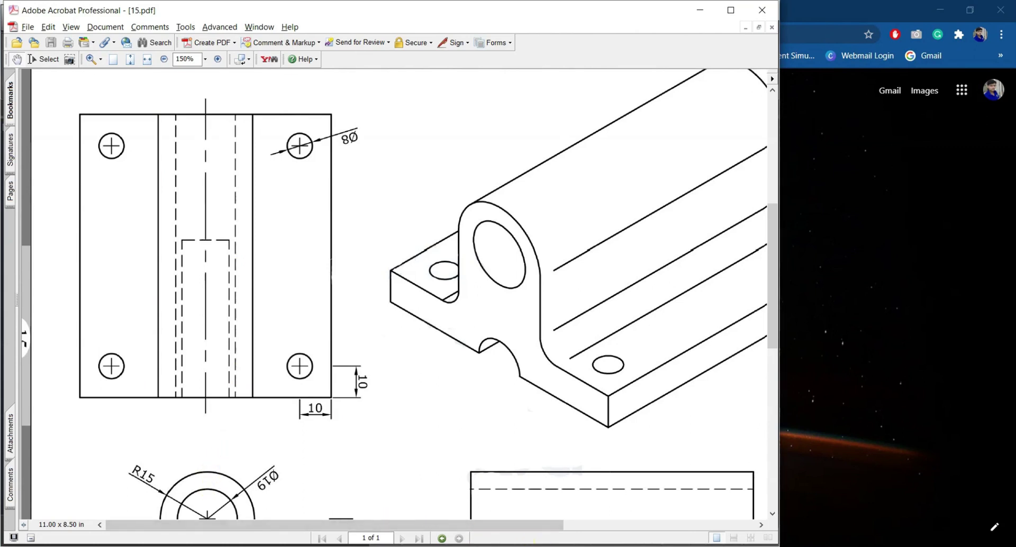
key("alt+Tab")
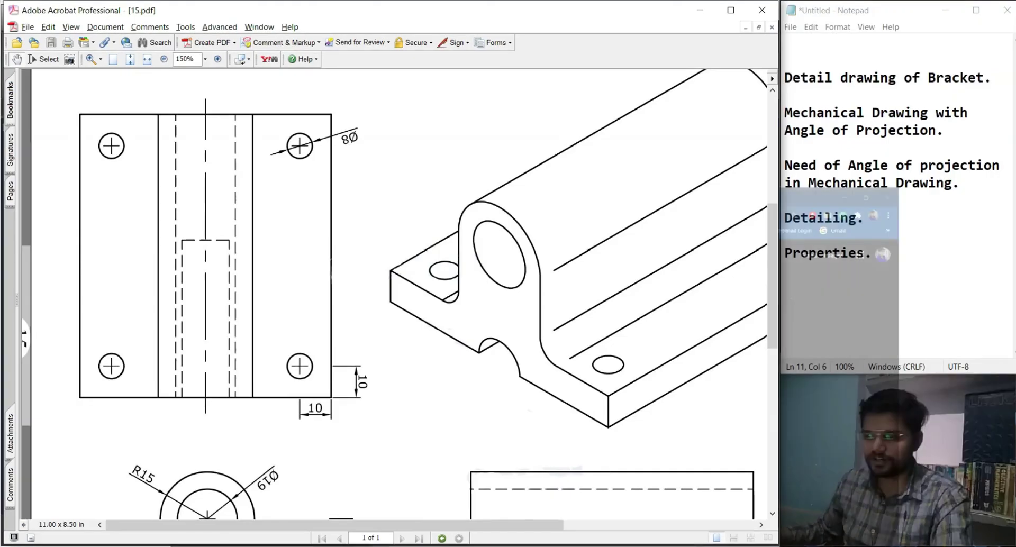
key("alt+Tab")
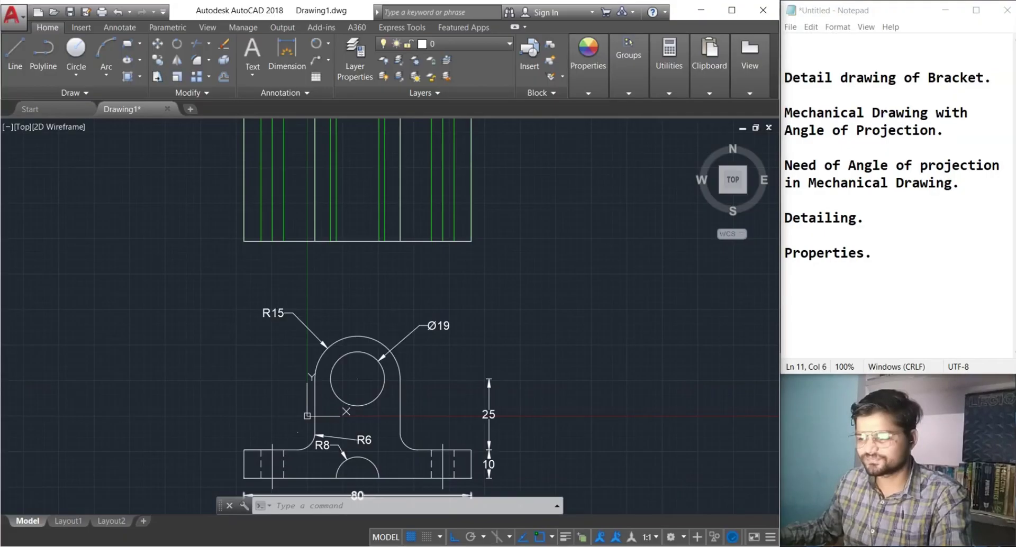
middle_click_drag(341, 309, 340, 445)
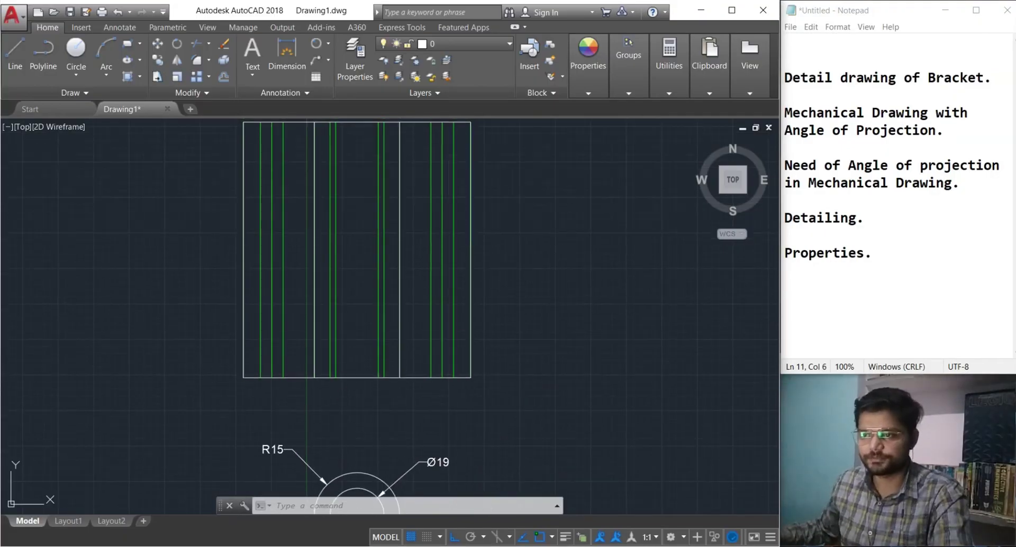
left_click(12, 47)
left_click(329, 377)
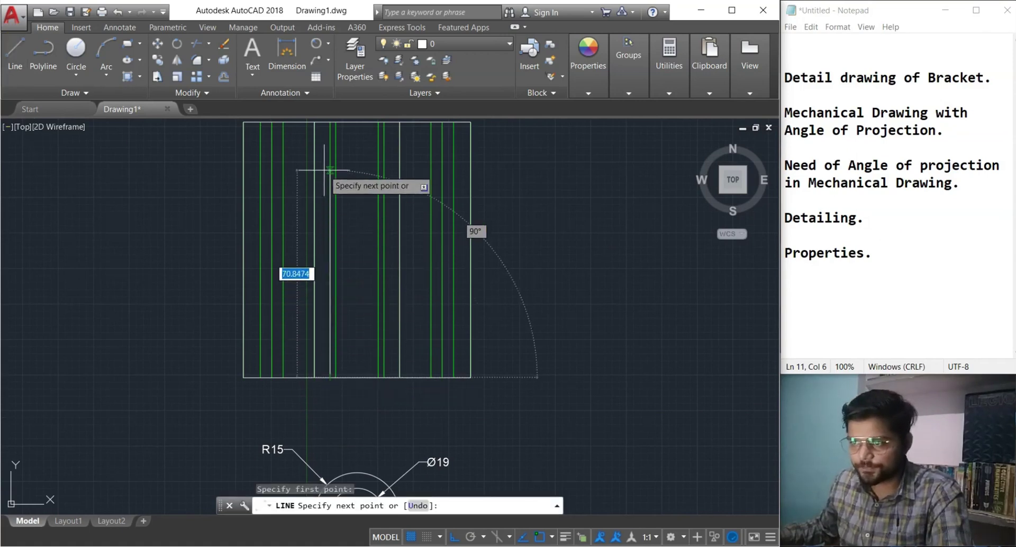
left_click(330, 122)
key("Escape")
middle_click_drag(345, 197, 326, 271)
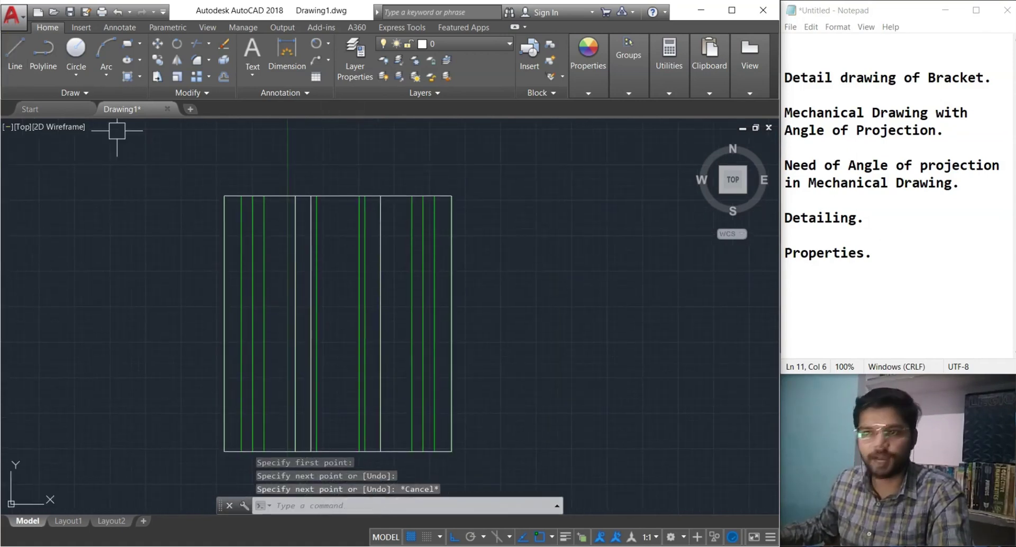
Draw the Ø19 bore's right edge over its ray, from the top view's lower line to its upper line
left_click(12, 58)
left_click(365, 451)
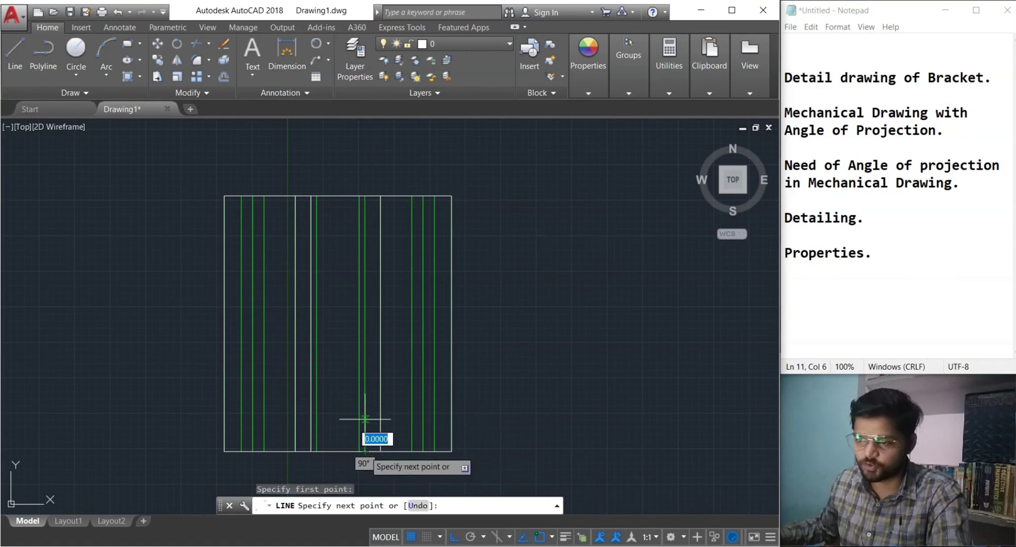
left_click(365, 196)
key("Escape")
key("Escape")
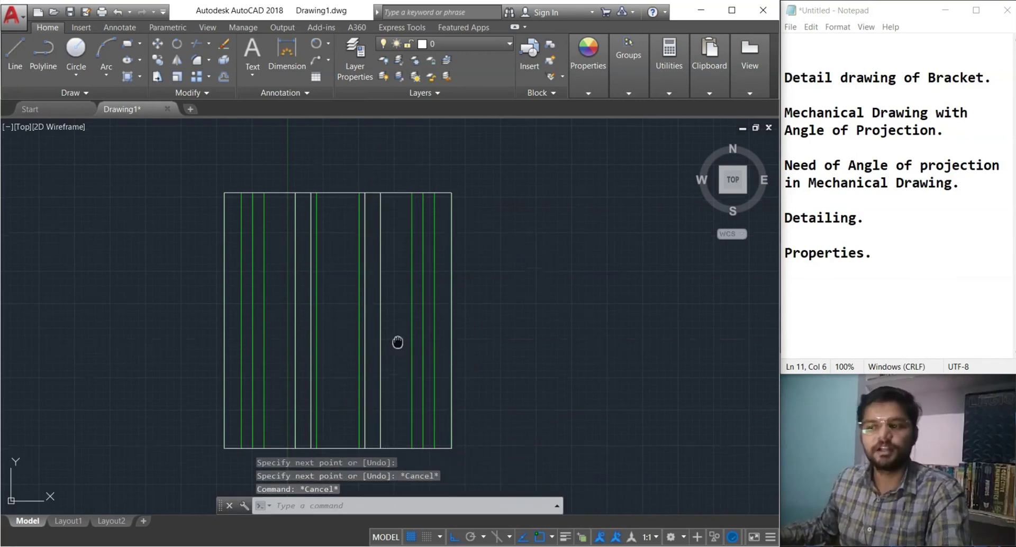
middle_click_drag(397, 340, 388, 299)
Match both Ø19 bore edge lines in the top view to the dashed hidden-line properties of the front view's base holes
left_click(590, 90)
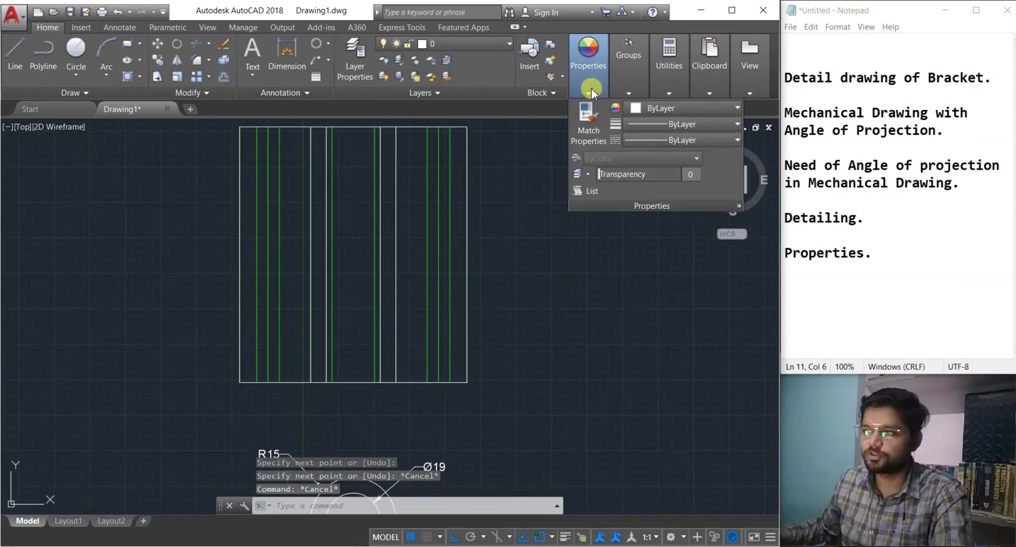
left_click(589, 125)
middle_click_drag(439, 450, 497, 416)
scroll(498, 385, "up", 2)
left_click(501, 410)
scroll(509, 291, "down", 2)
scroll(489, 254, "up", 4)
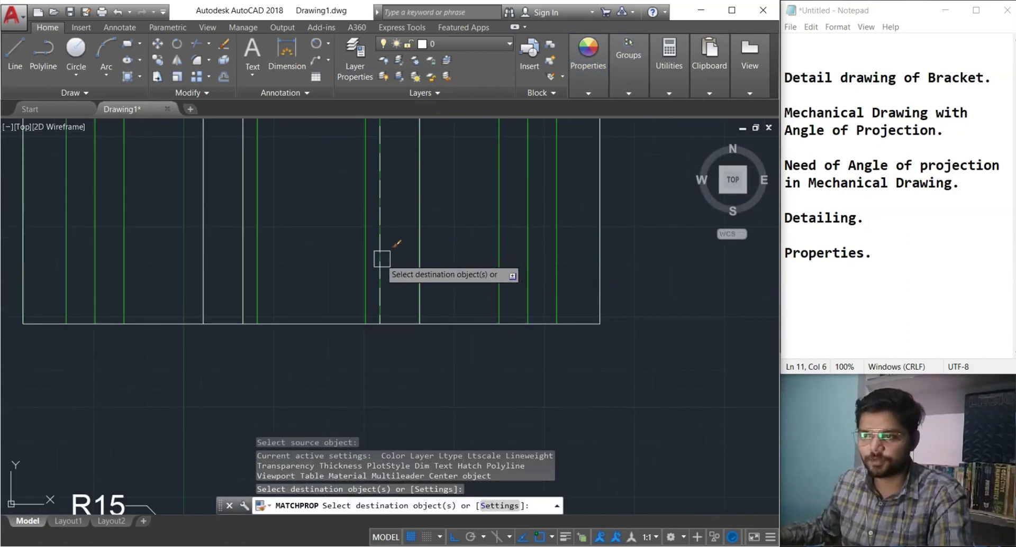
key("Escape")
scroll(227, 301, "down", 4)
middle_click_drag(238, 336, 277, 402)
Draw the semicircular groove's left edge 50 mm up from the top view's lower line over its ray, taking the length from the PDF reference
left_click(13, 53)
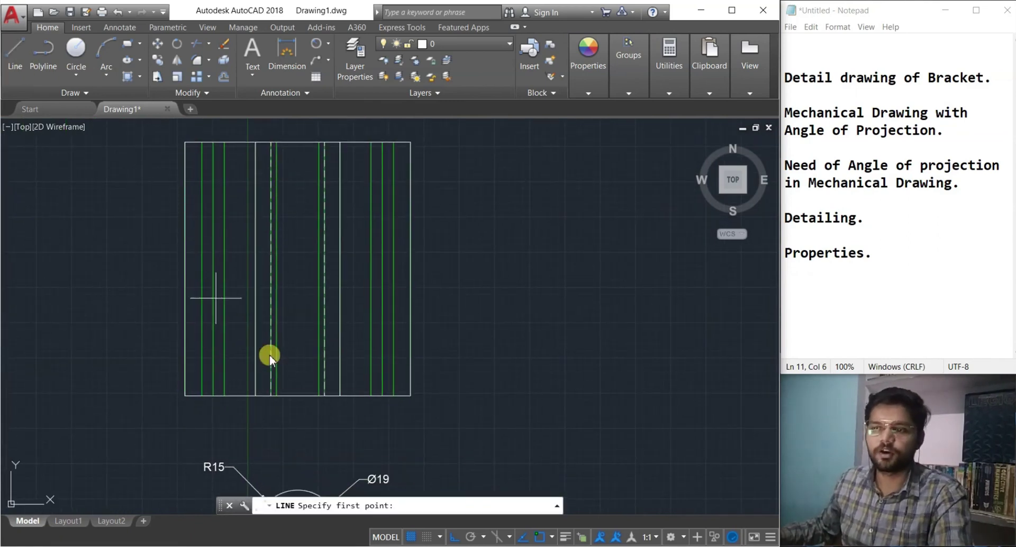
left_click(276, 395)
scroll(283, 279, "up", 2)
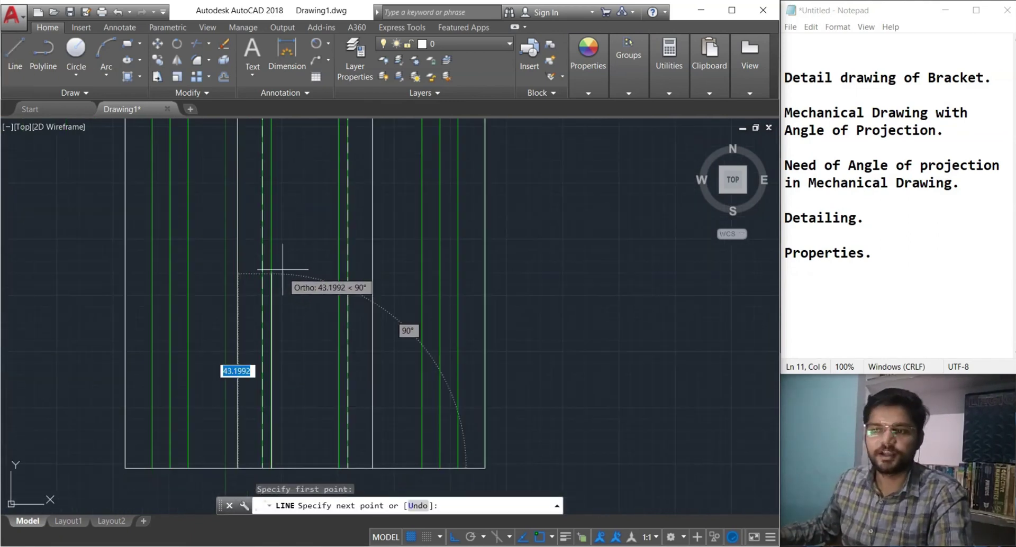
scroll(272, 292, "down", 3)
left_click(590, 537)
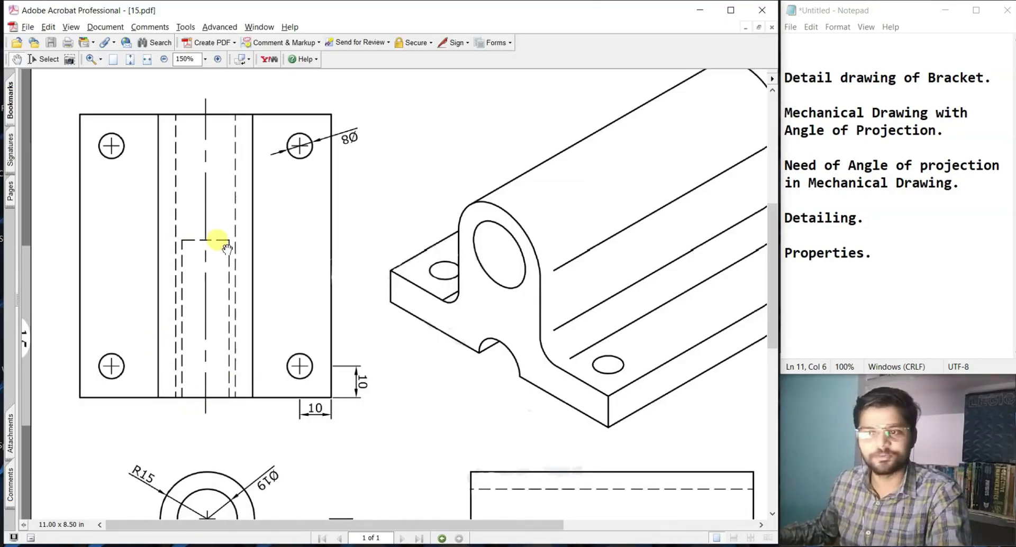
left_click_drag(391, 438, 265, 227)
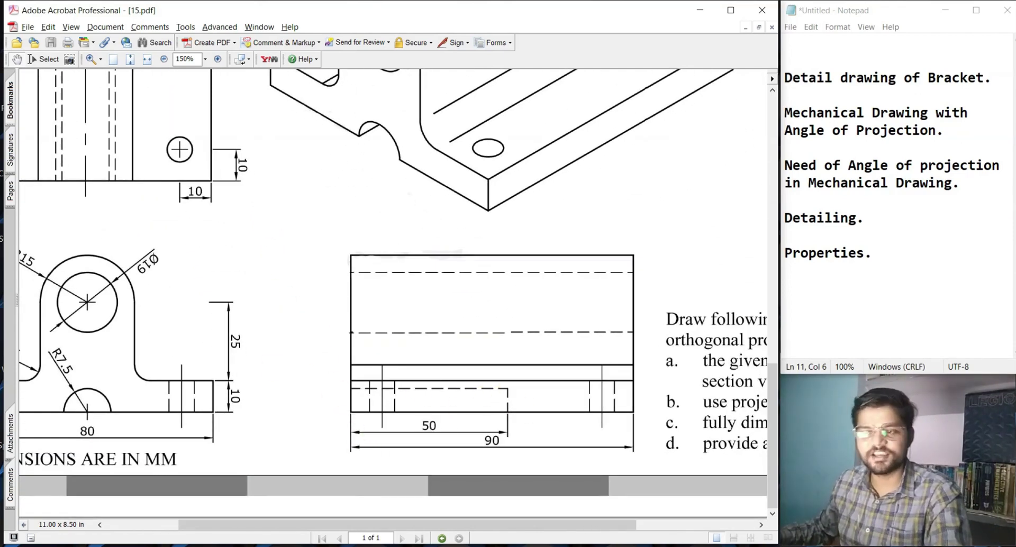
key("alt+Tab")
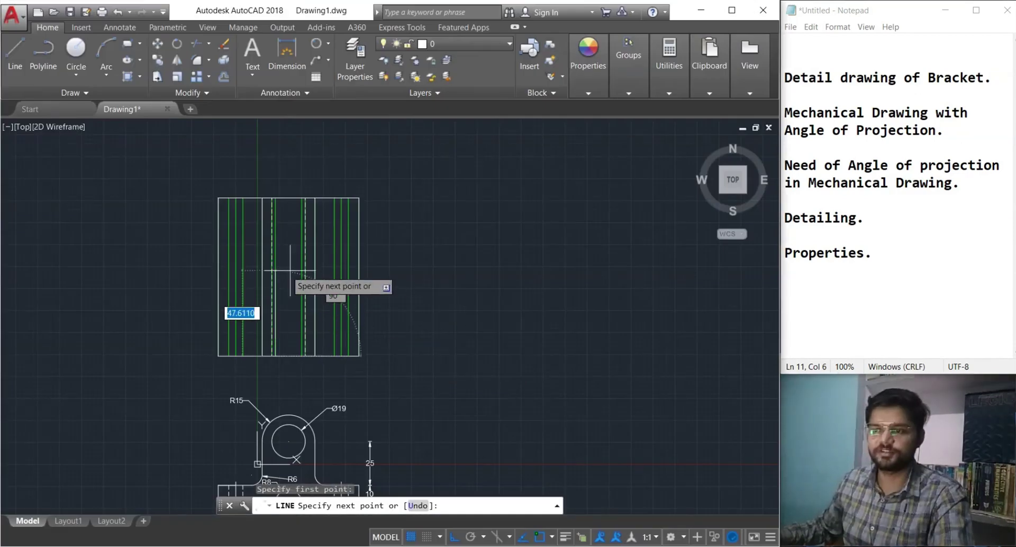
scroll(284, 241, "up", 3)
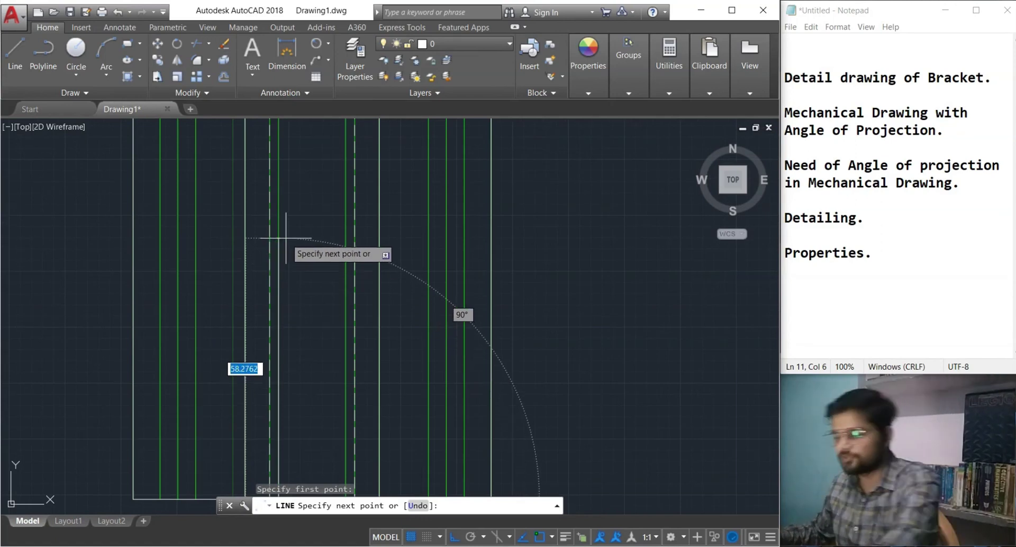
key("Return")
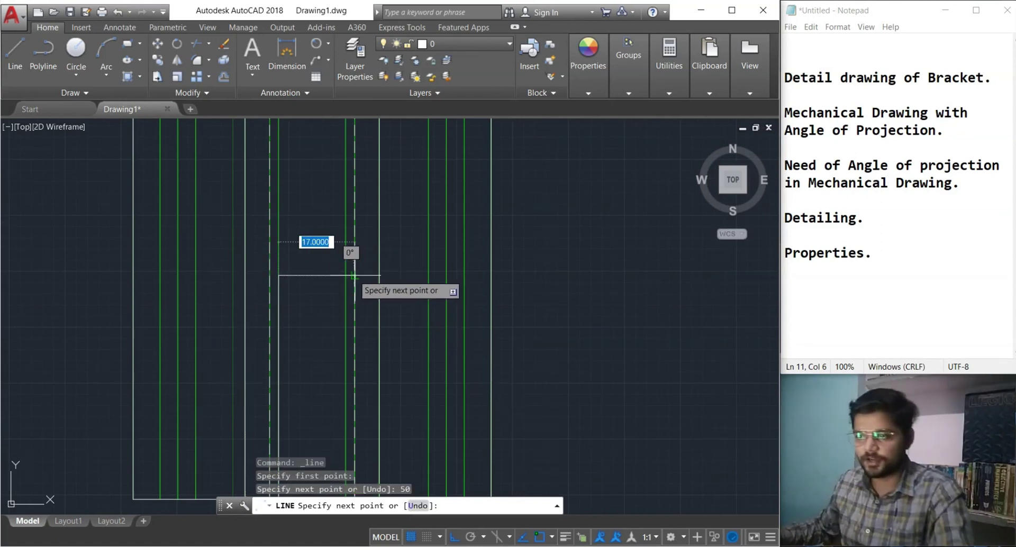
Continue the groove outline across to its right ray and down to the top view's lower line
left_click(345, 275)
scroll(335, 297, "down", 2)
scroll(371, 318, "up", 2)
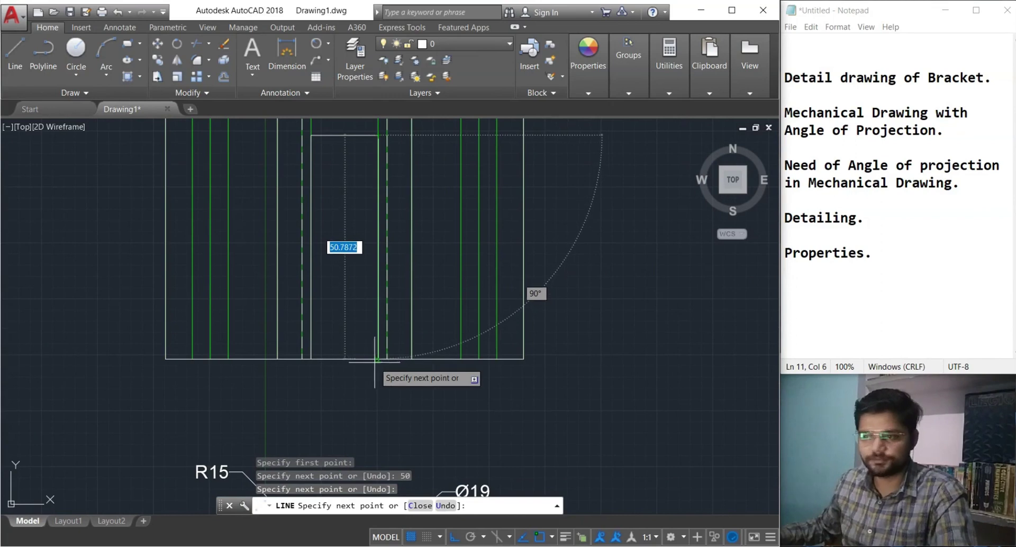
left_click(377, 356)
key("Escape")
key("Escape")
key("Escape")
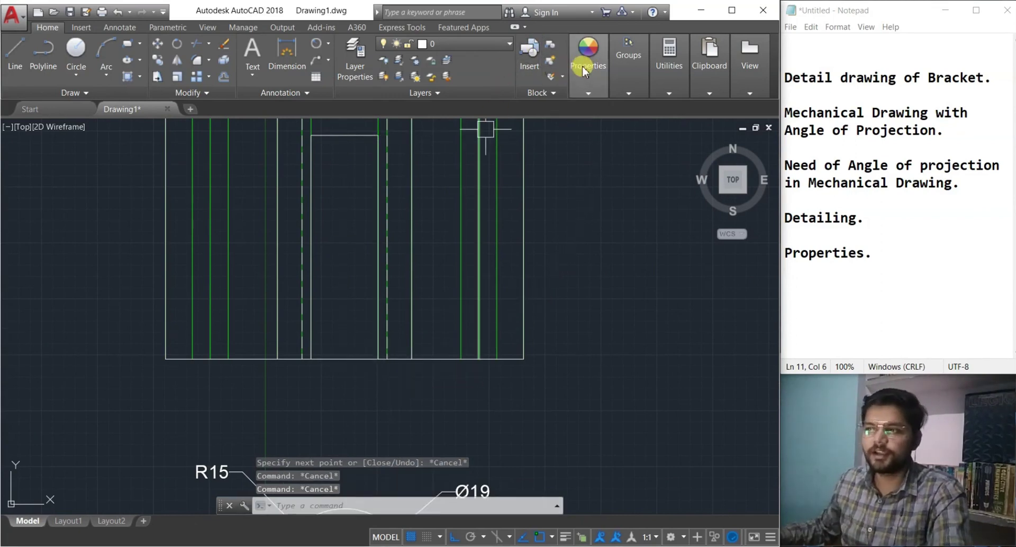
Match the groove outline's three lines to the dashed hidden-line properties of the bore edge
left_click(582, 66)
left_click(599, 132)
scroll(424, 309, "up", 2)
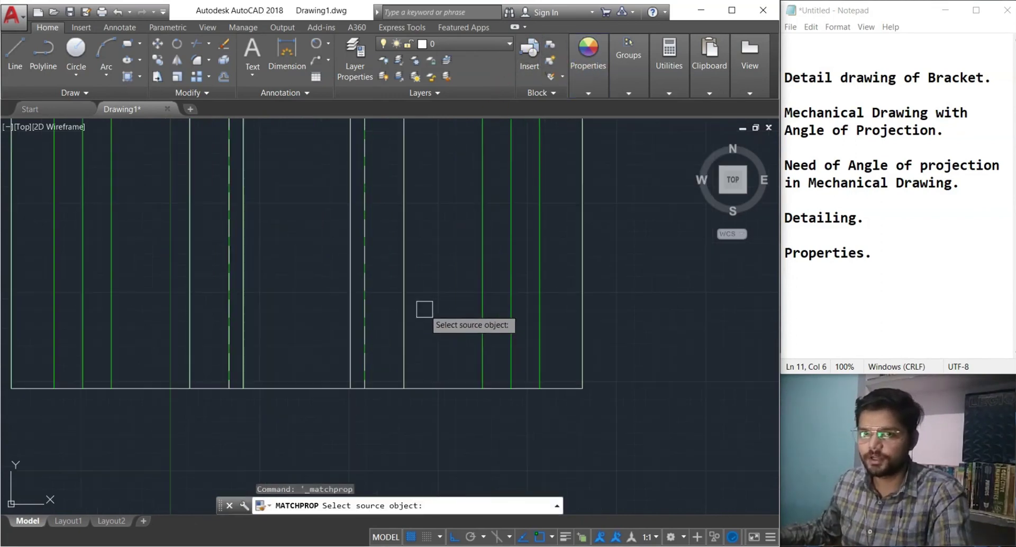
left_click(370, 298)
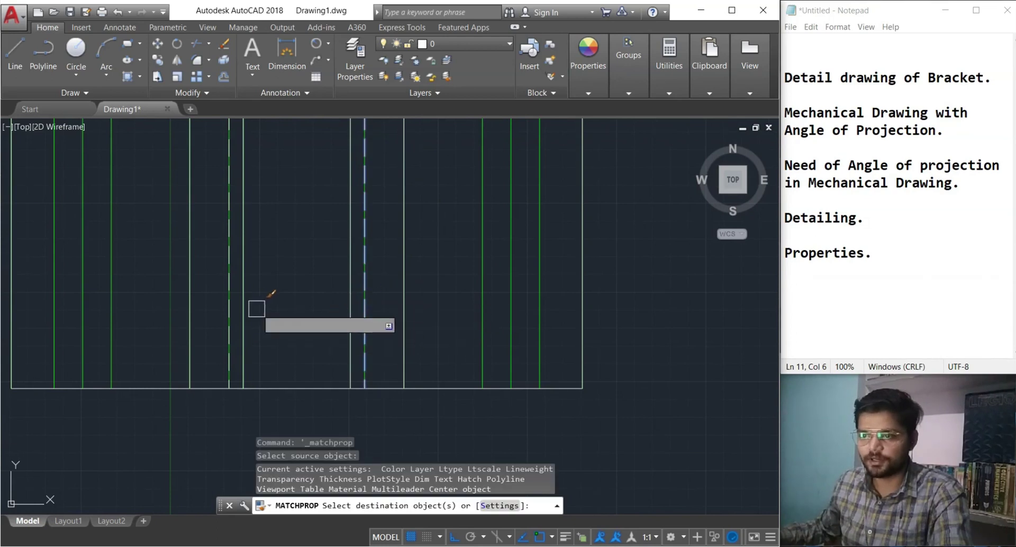
left_click(345, 284)
scroll(324, 367, "down", 3)
key("Escape")
scroll(503, 320, "down", 3)
middle_click_drag(522, 347, 353, 239)
scroll(353, 238, "up", 1)
scroll(352, 238, "up", 4)
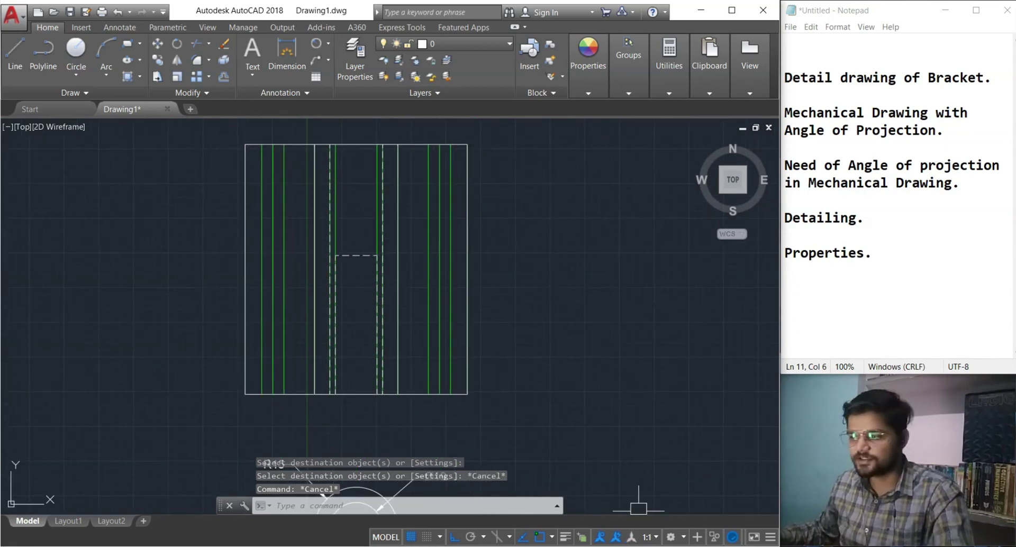
Using the hole offsets in the PDF reference, draw a construction line from the top view's lower-right corner 10 mm up and 10 mm left
left_click(625, 545)
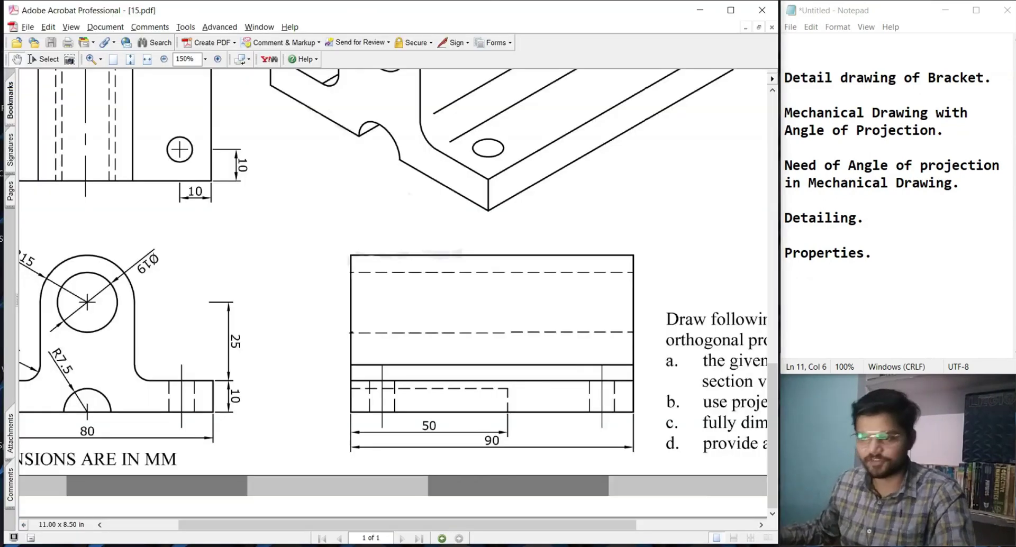
scroll(306, 408, "up", 3)
scroll(301, 402, "left", 2)
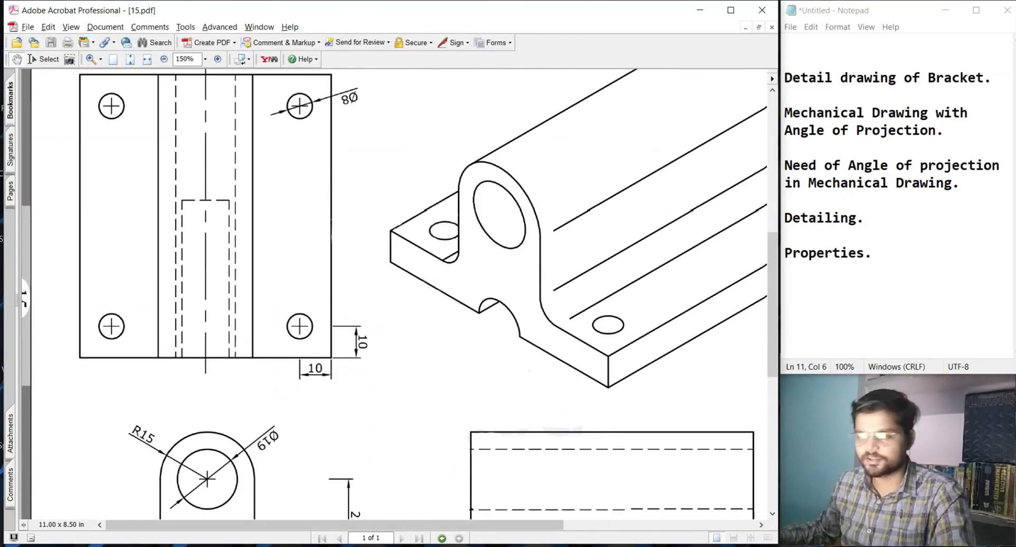
key("alt+Tab")
scroll(476, 394, "up", 2)
middle_click_drag(476, 395, 452, 396)
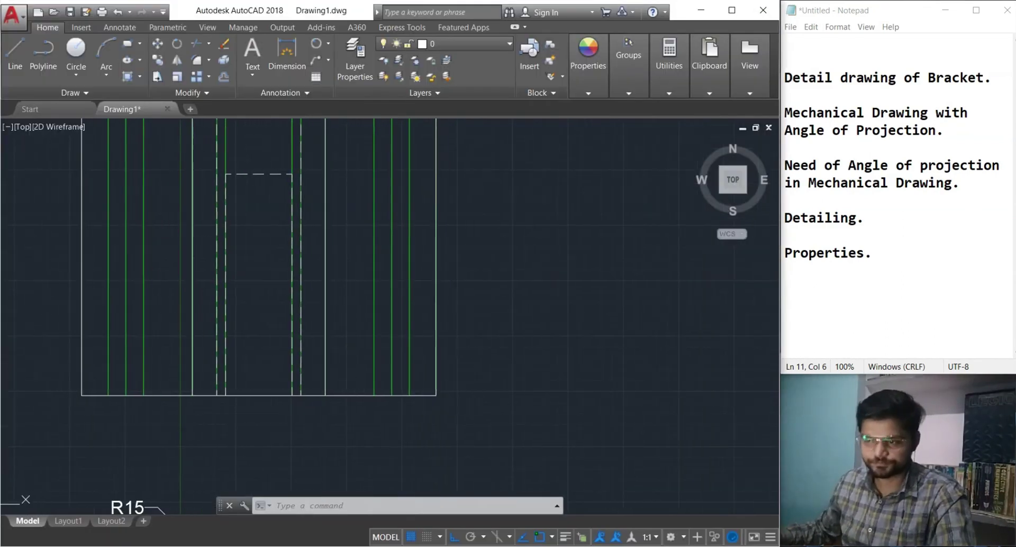
left_click(16, 56)
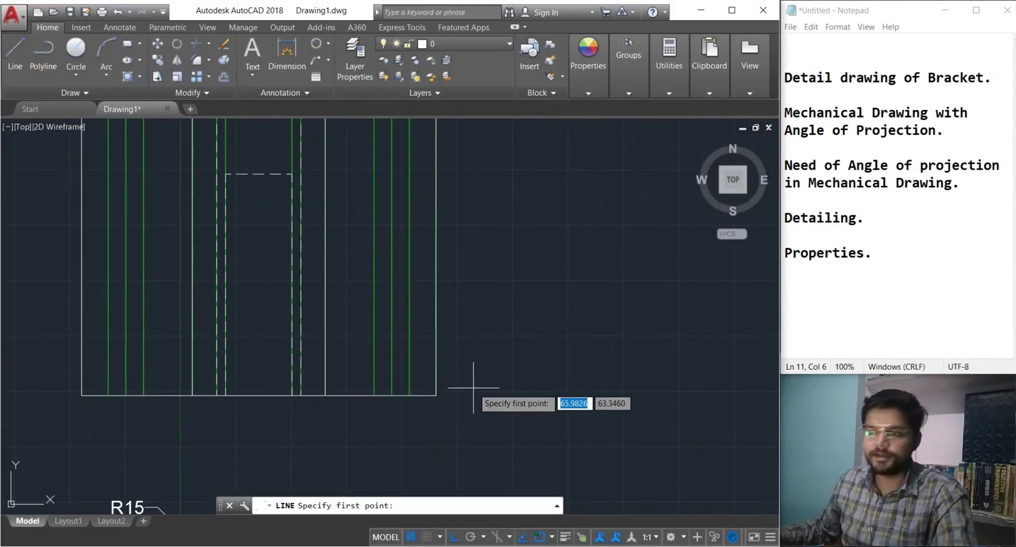
left_click(435, 395)
type("10")
key("Return")
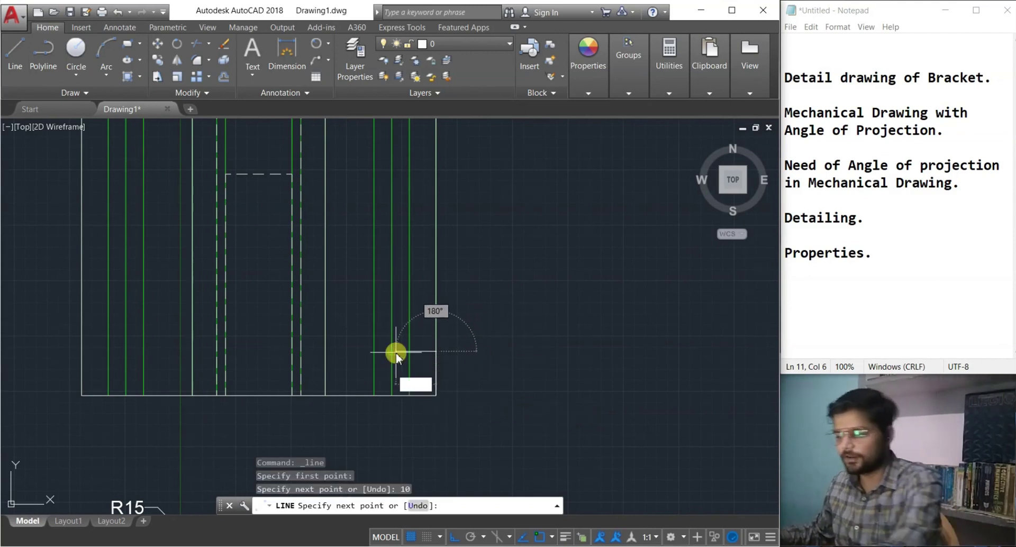
type("10")
key("Return")
key("Escape")
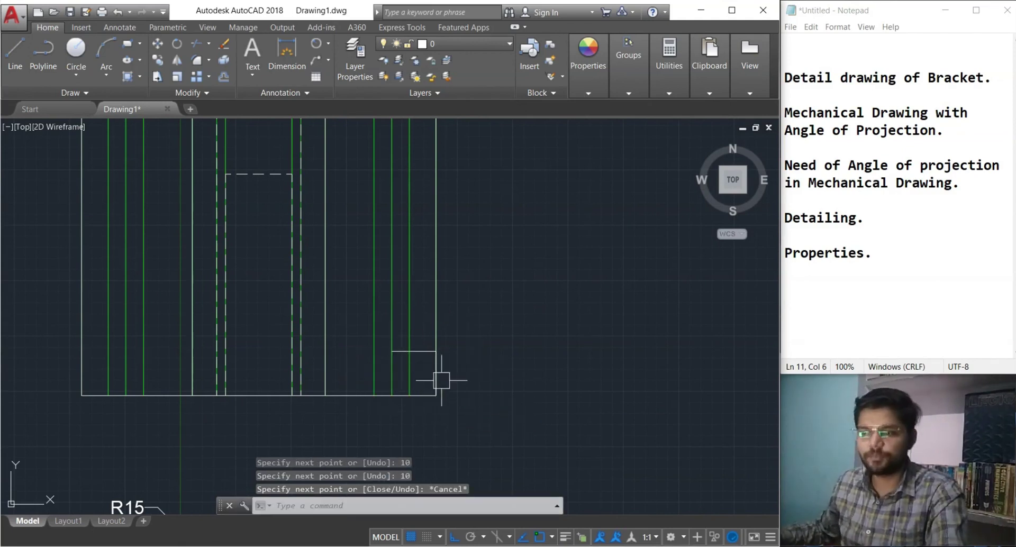
Draw a hole circle with an 8 mm diameter centred on the free end of the construction line
scroll(394, 348, "up", 4)
left_click(75, 49)
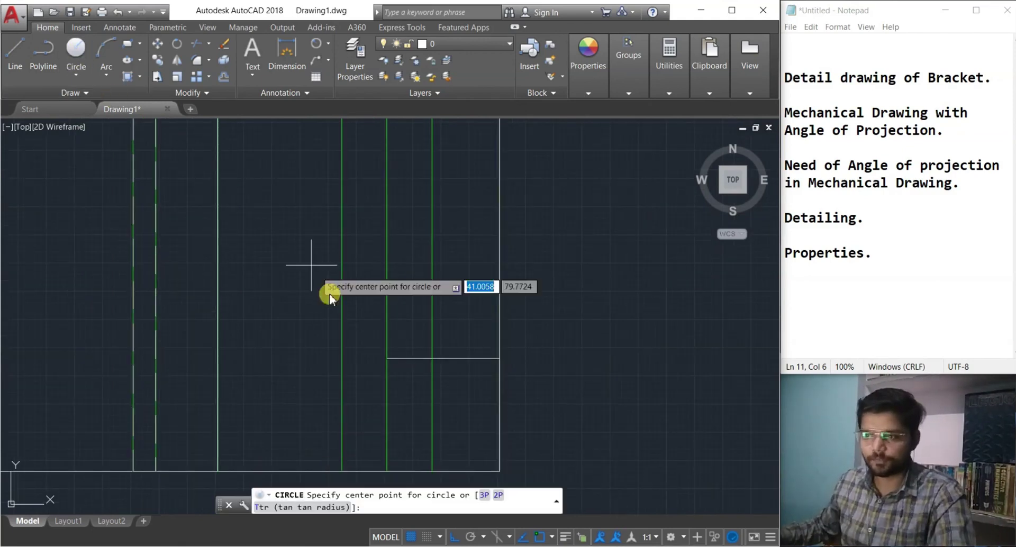
left_click(387, 358)
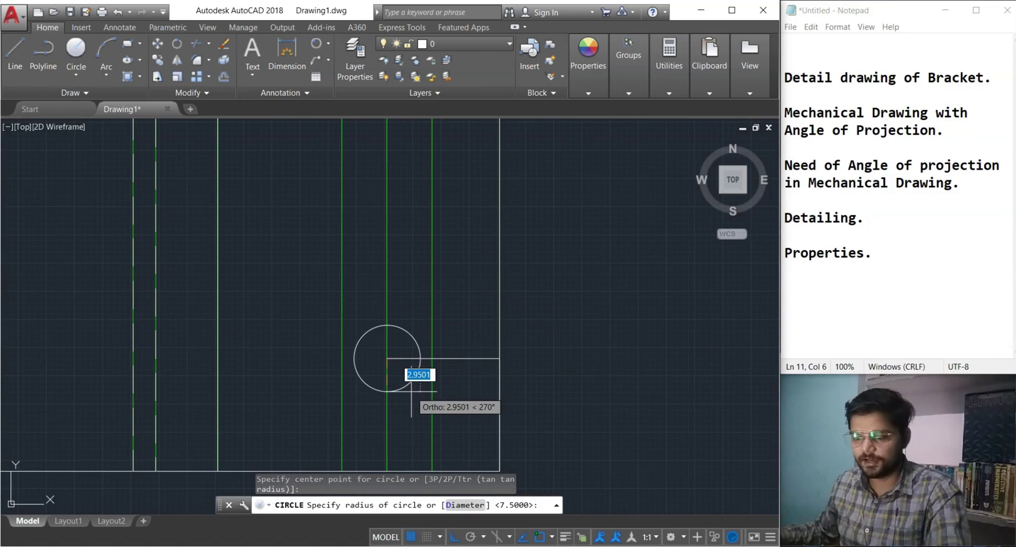
type("d")
key("Return")
type("8")
key("Return")
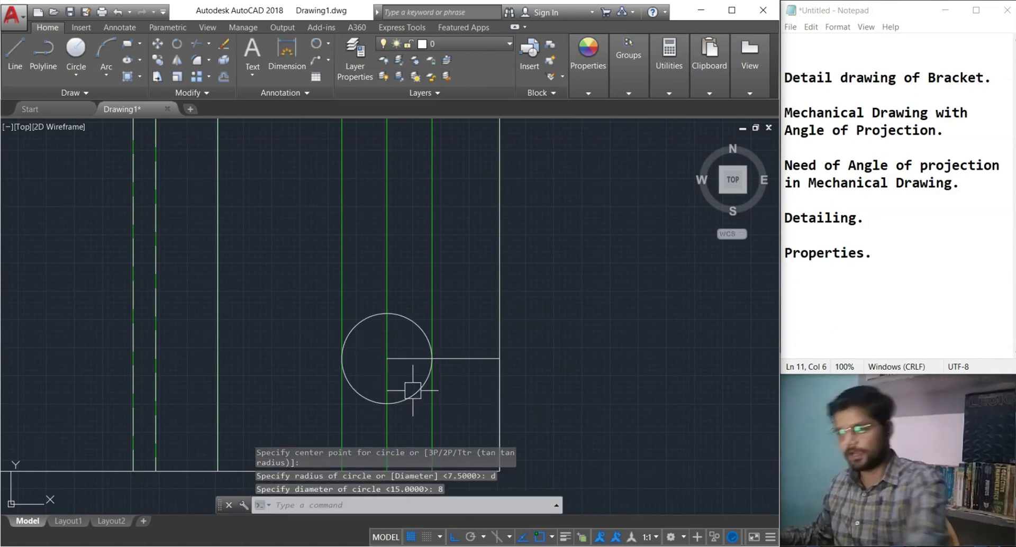
Delete the construction line between the new hole and the top view's right edge
scroll(574, 365, "down", 3)
middle_click_drag(590, 358, 584, 298)
left_click(517, 298)
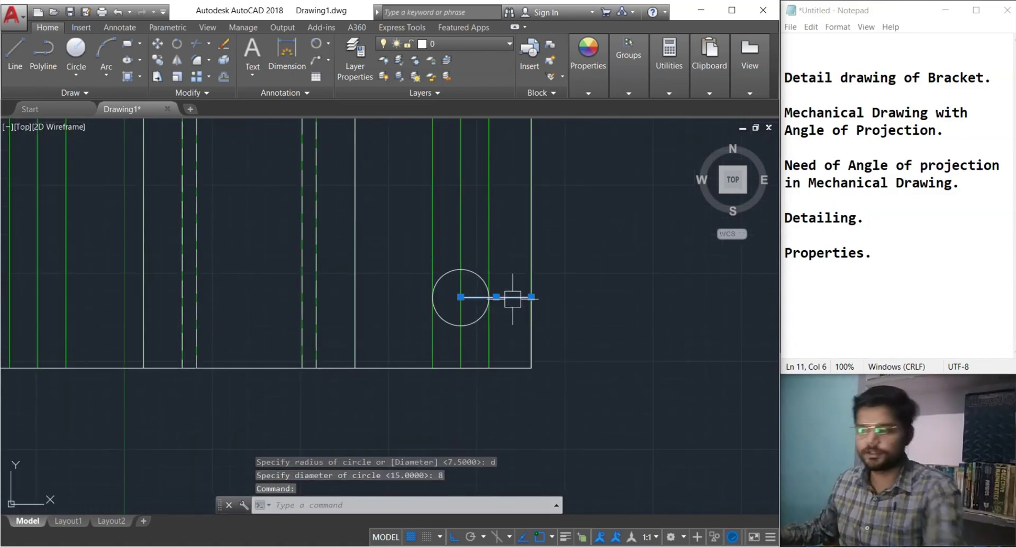
key("Delete")
Copy the 8 mm hole horizontally by its centre to the left hole's centre ray in the top view
scroll(576, 371, "down", 4)
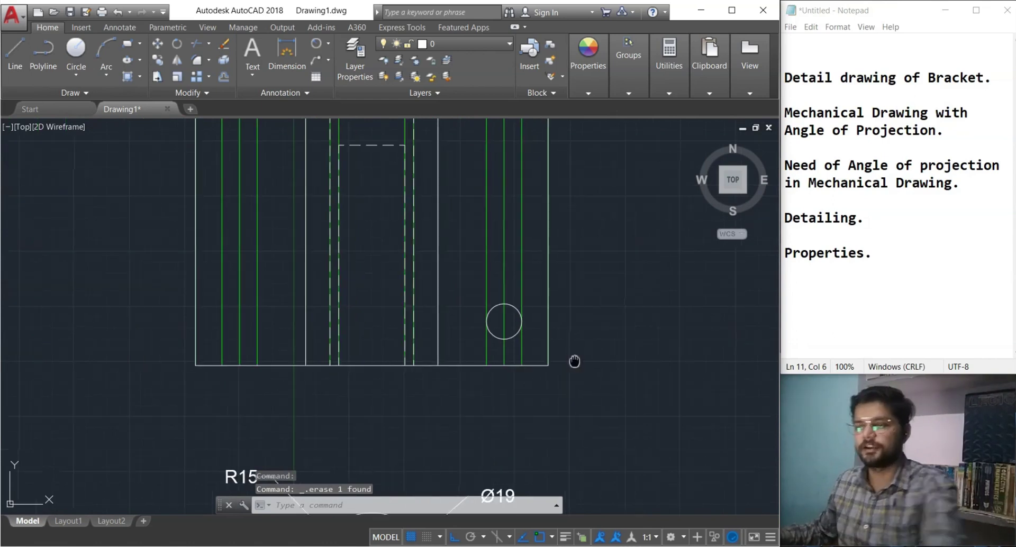
middle_click_drag(555, 370, 549, 376)
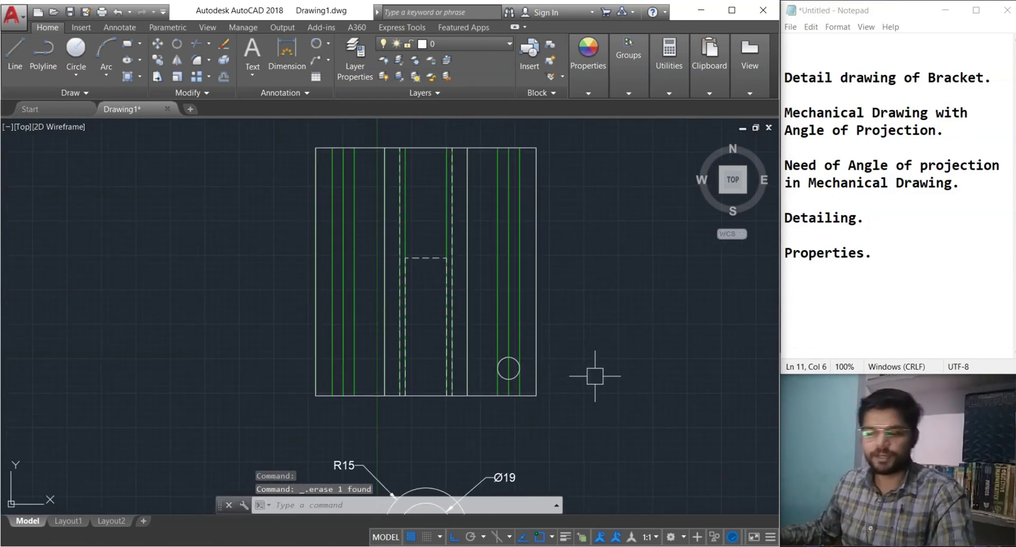
type("co")
key("Return")
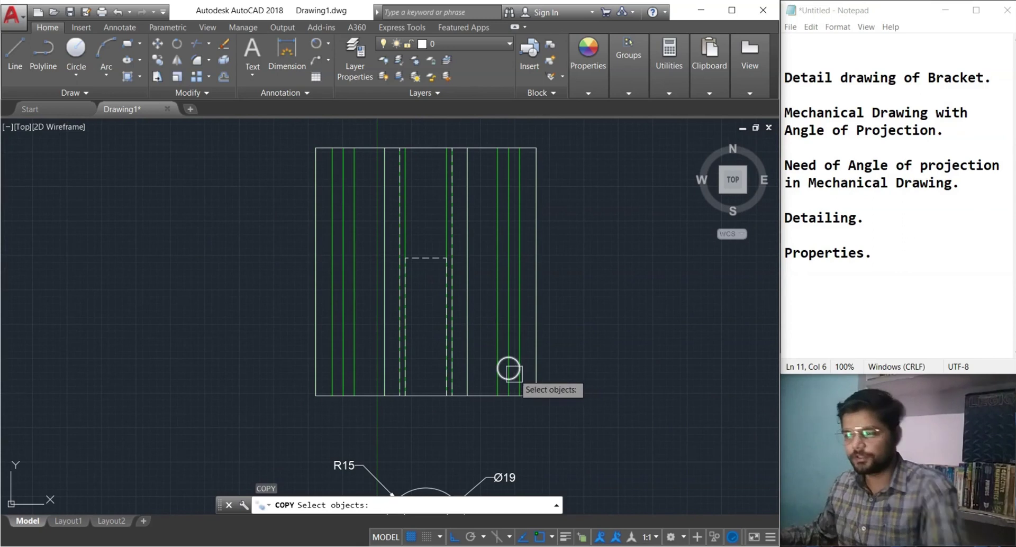
left_click(509, 368)
key("Return")
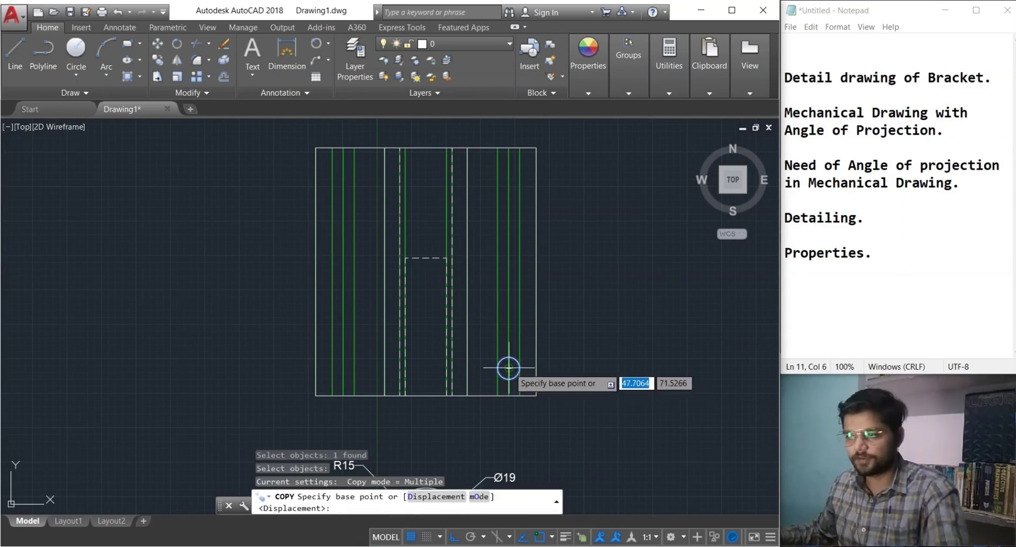
left_click(508, 367)
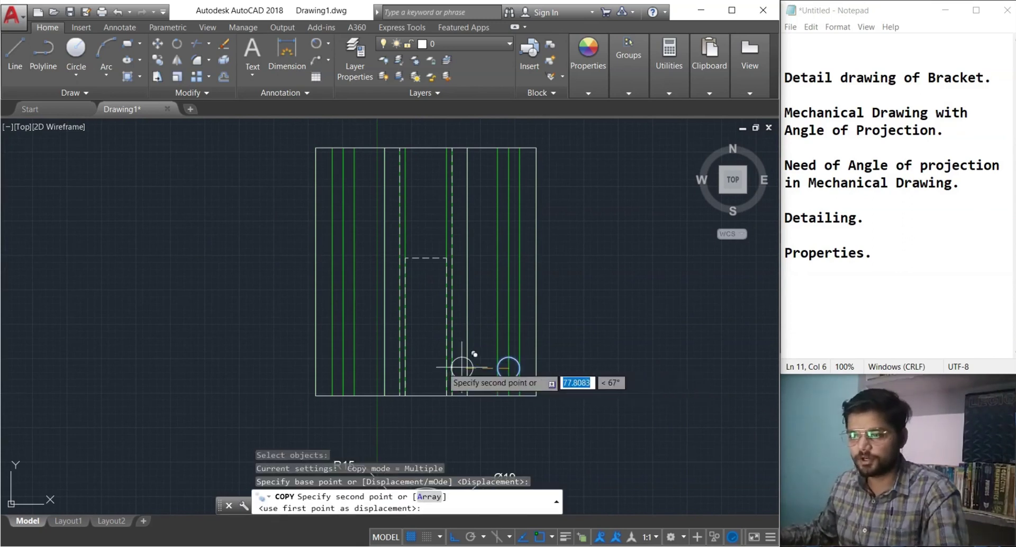
left_click(344, 366)
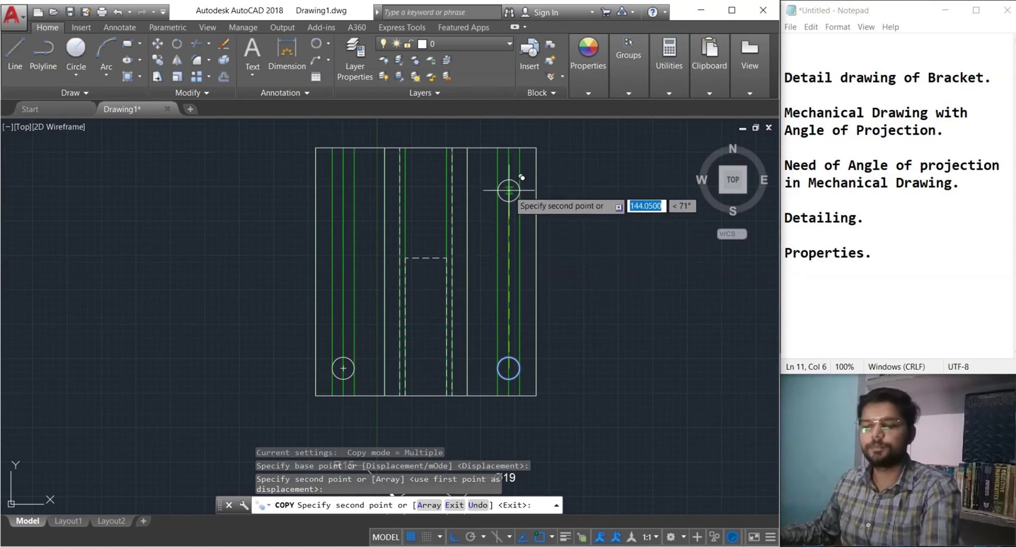
key("Escape")
key("Escape")
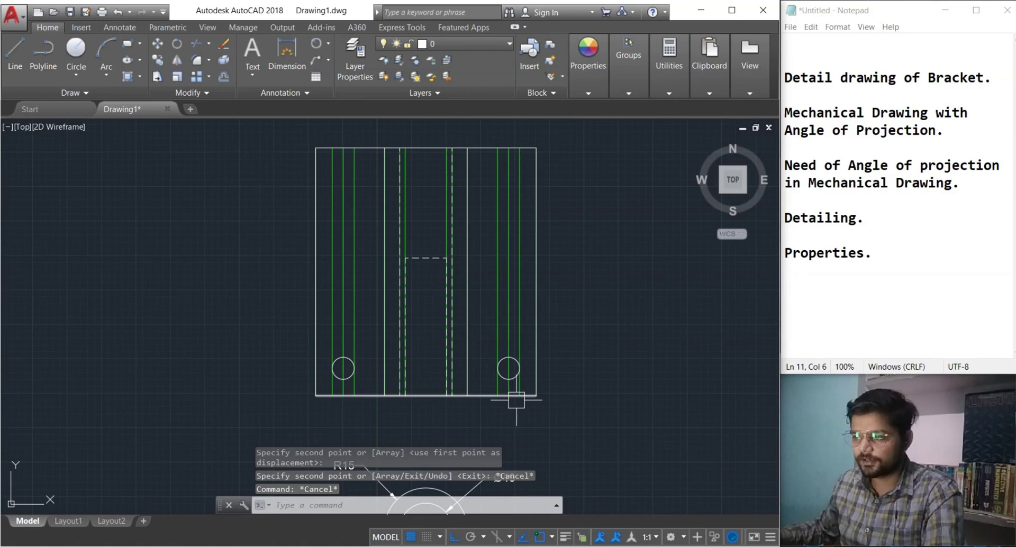
Copy both lower holes 70 mm straight up in the top view, checking the hole positions against the PDF reference
type("co")
key("Return")
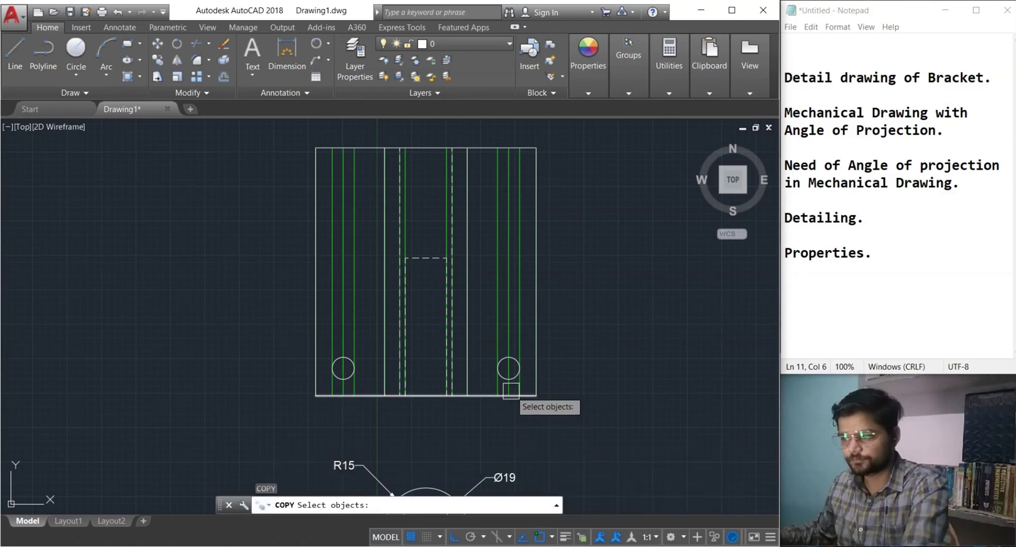
left_click(508, 363)
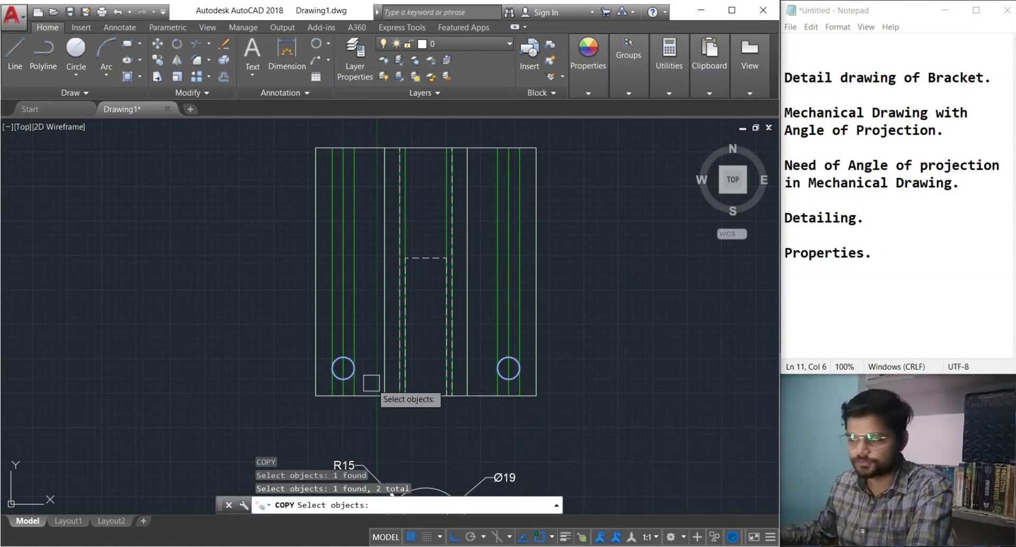
key("Return")
left_click(509, 368)
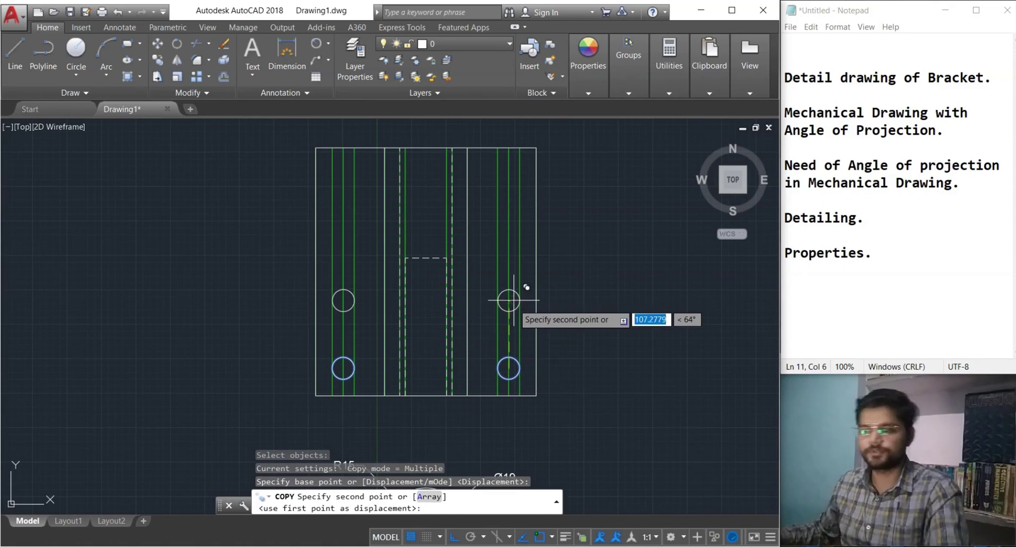
key("alt+Tab")
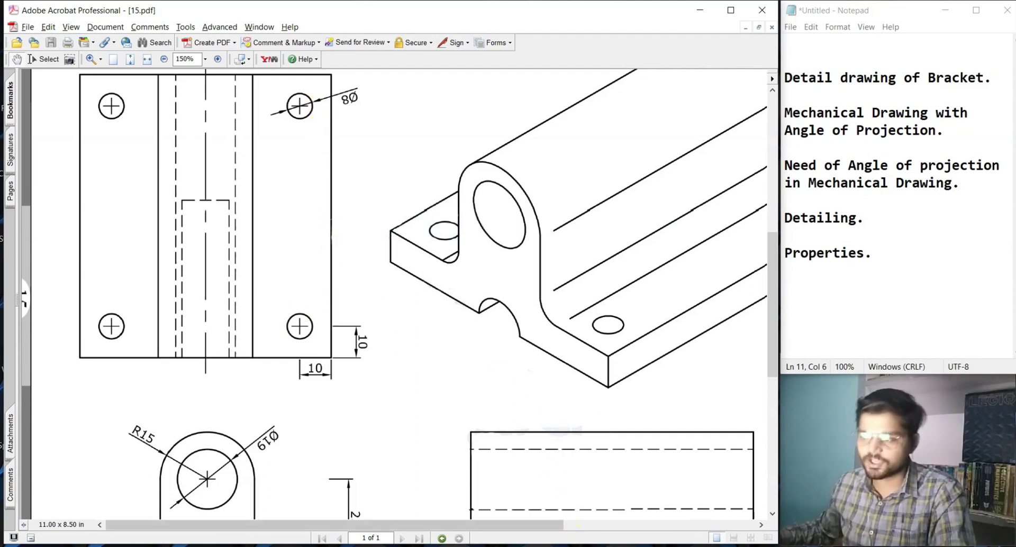
key("alt+Tab")
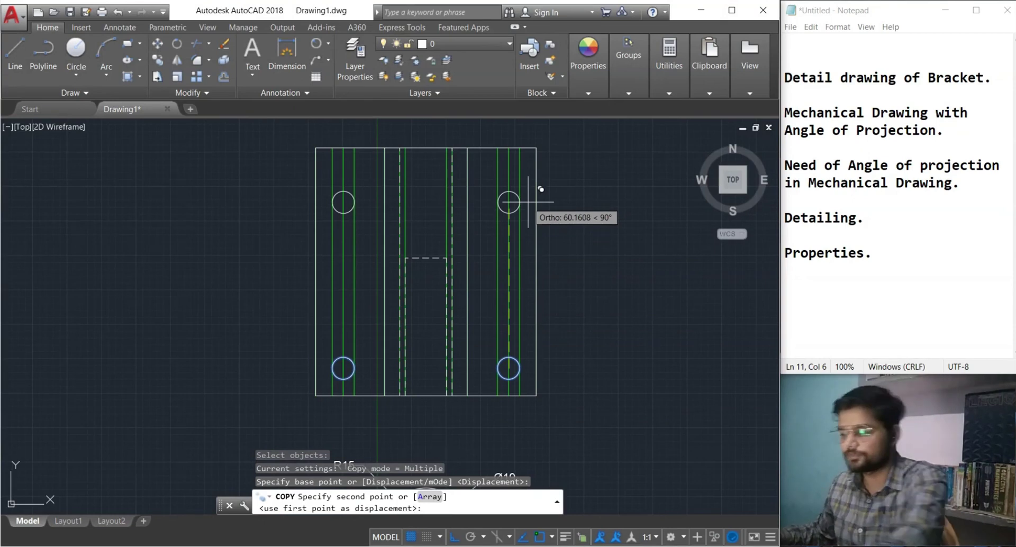
type("70")
key("Return")
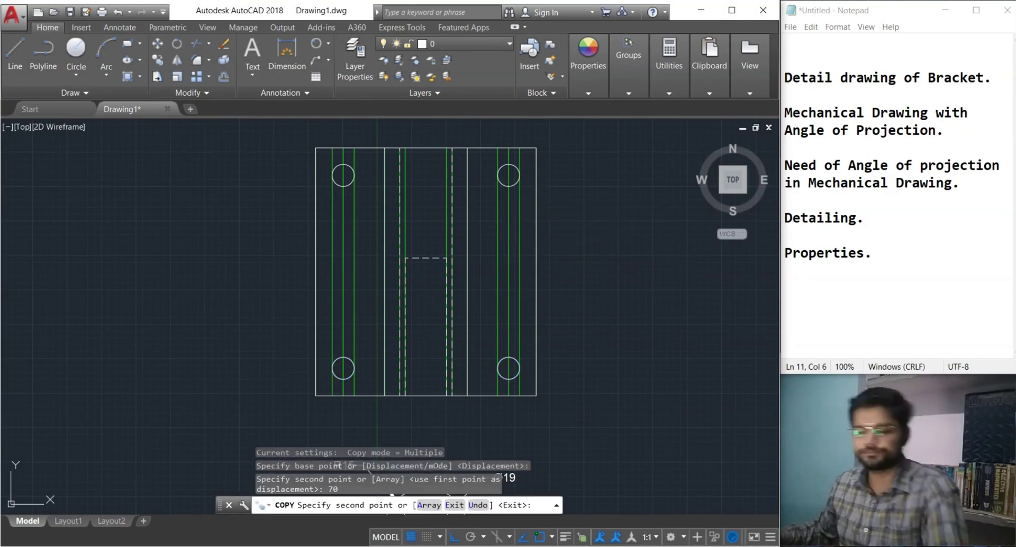
key("Escape")
key("Escape")
Turn off the projection Line layer to hide the green rays
scroll(585, 310, "down", 2)
mouse_move(572, 324)
middle_mouse_down()
mouse_move(508, 299)
mouse_move(533, 273)
middle_mouse_up()
left_click(543, 292)
key("Escape")
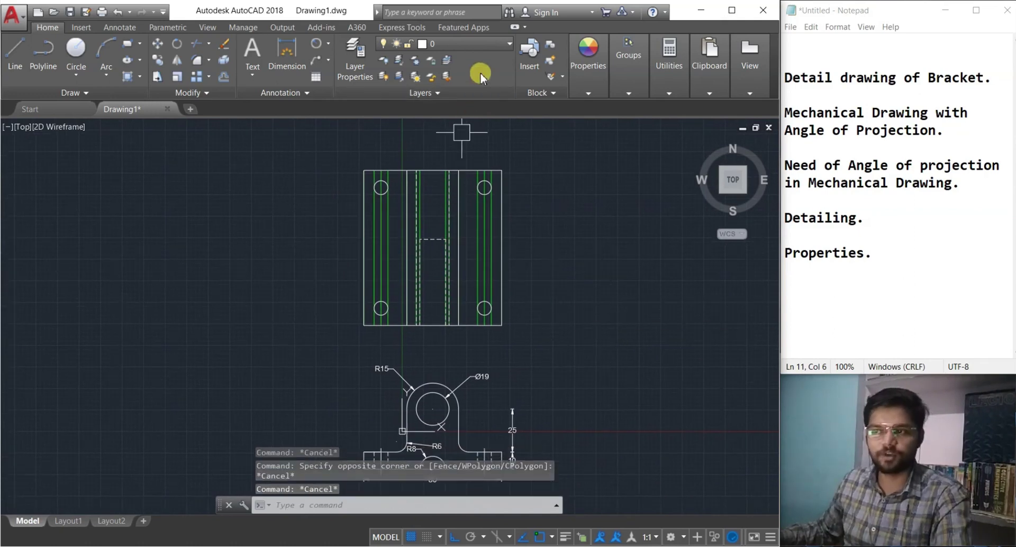
left_click(498, 46)
left_click(386, 94)
Add a horizontal linear dimension from the lower-right hole's centre to the top view's right edge, placed below the view
scroll(517, 279, "up", 5)
middle_click_drag(436, 245, 489, 349)
scroll(494, 256, "down", 1)
scroll(404, 233, "down", 2)
scroll(418, 199, "up", 4)
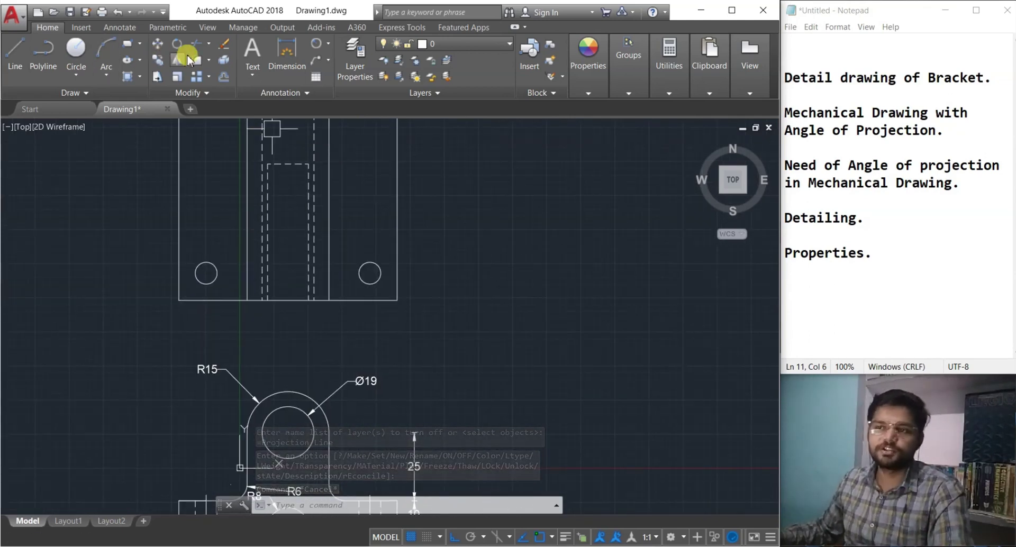
left_click(326, 49)
left_click(338, 65)
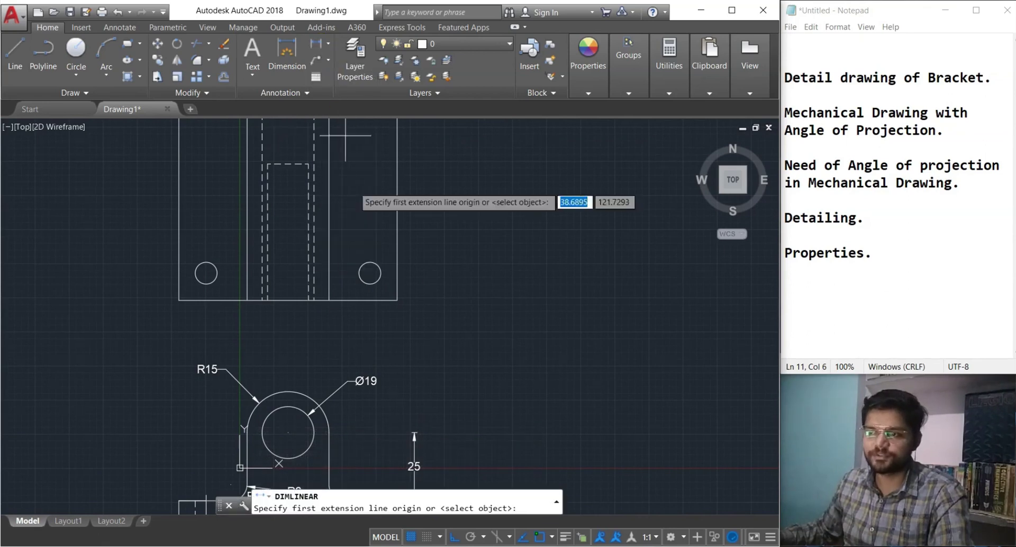
left_click(370, 272)
left_click(397, 272)
left_click(389, 314)
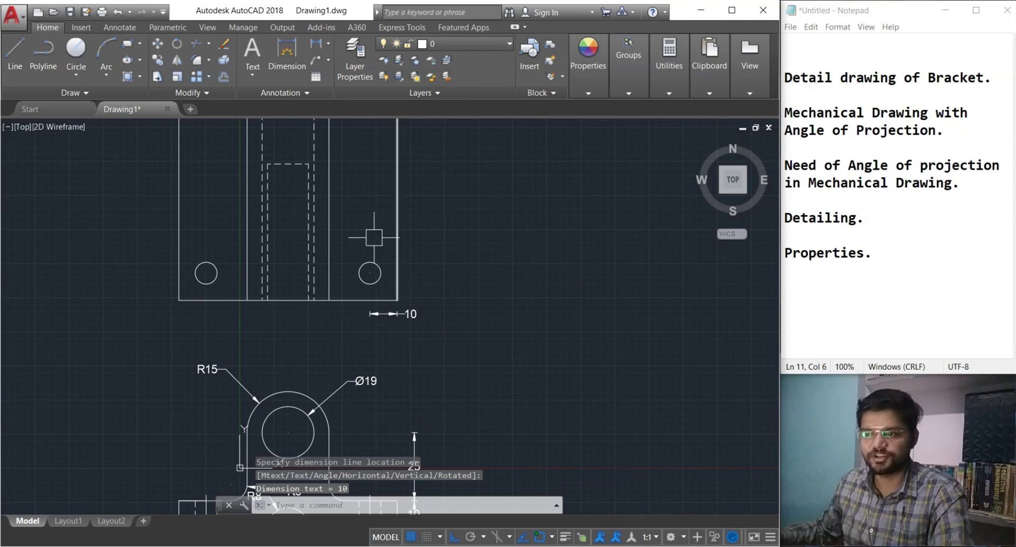
Add a vertical linear dimension from the lower-right hole's centre to the top view's lower-right corner, placed beside the view
left_click(314, 50)
left_click(369, 273)
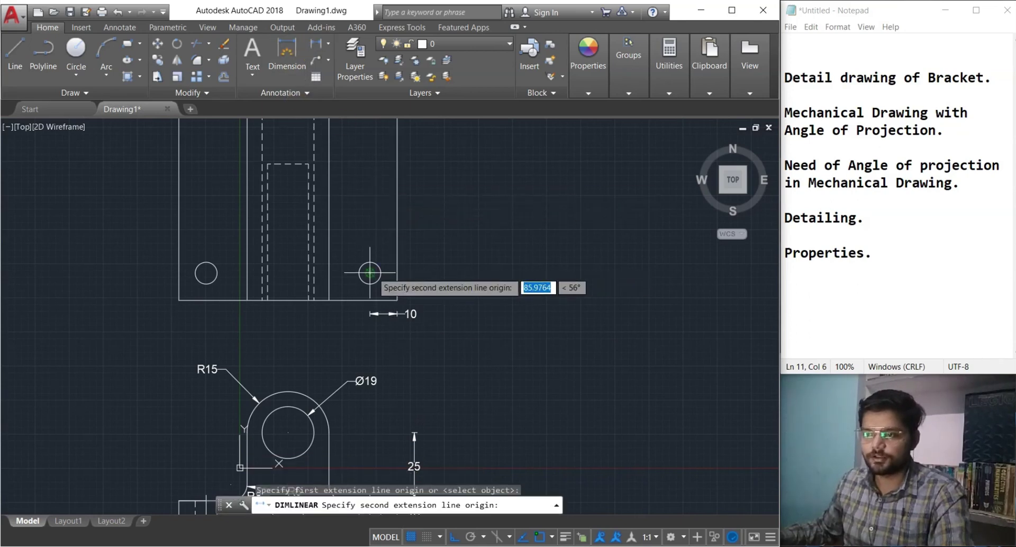
left_click(396, 300)
left_click(413, 286)
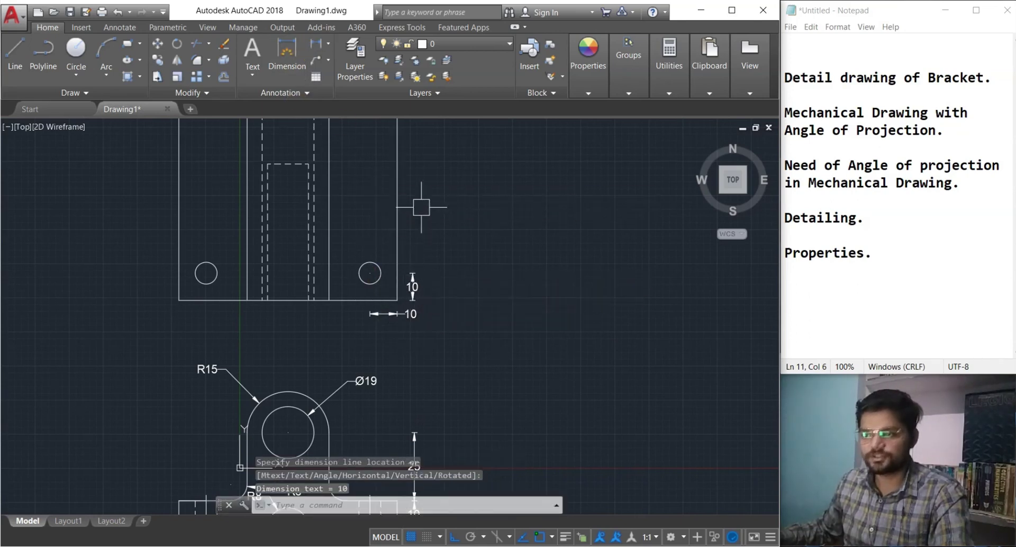
Add a diameter dimension to the upper-right hole of the top view
left_click(328, 48)
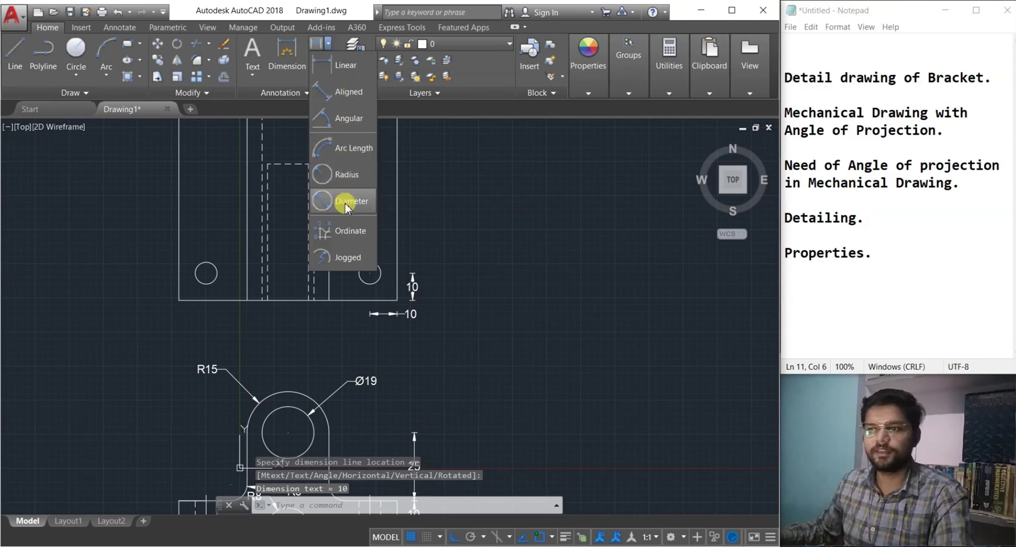
left_click(351, 198)
mouse_move(407, 351)
middle_mouse_down()
mouse_move(414, 425)
mouse_move(395, 239)
mouse_move(399, 304)
middle_mouse_up()
left_click(376, 347)
left_click(426, 324)
Turn the projection Line layer back on to show the rays again
scroll(413, 229, "down", 2)
middle_click_drag(413, 229, 306, 211)
scroll(317, 222, "down", 1)
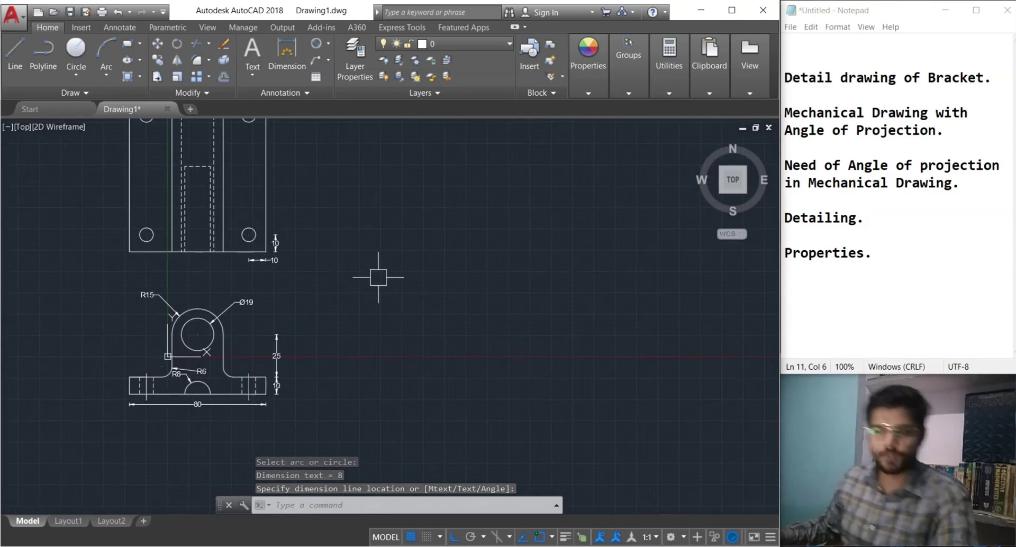
middle_click_drag(378, 276, 344, 274)
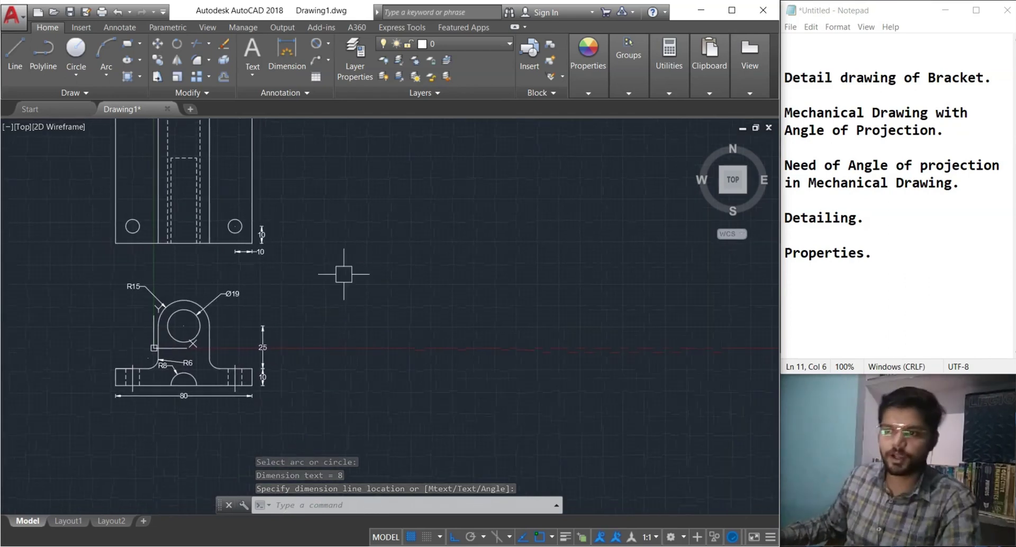
left_click(465, 47)
left_click(385, 91)
left_click(355, 297)
Draw horizontal rays to the right from the lower-right and upper-right corners of the front view's base
middle_click_drag(380, 380, 360, 326)
scroll(246, 324, "up", 2)
type("ra")
key("Return")
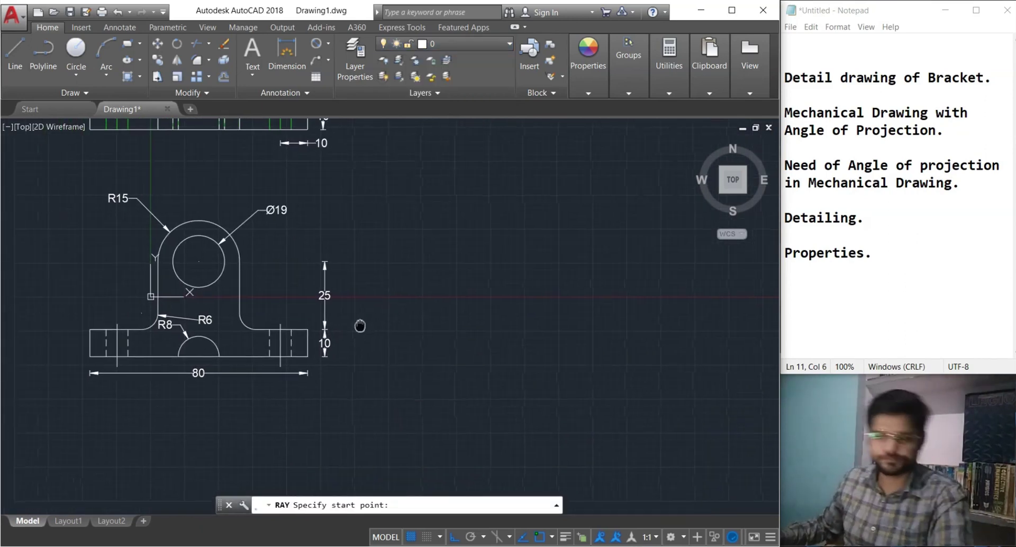
left_click(307, 356)
left_click(384, 353)
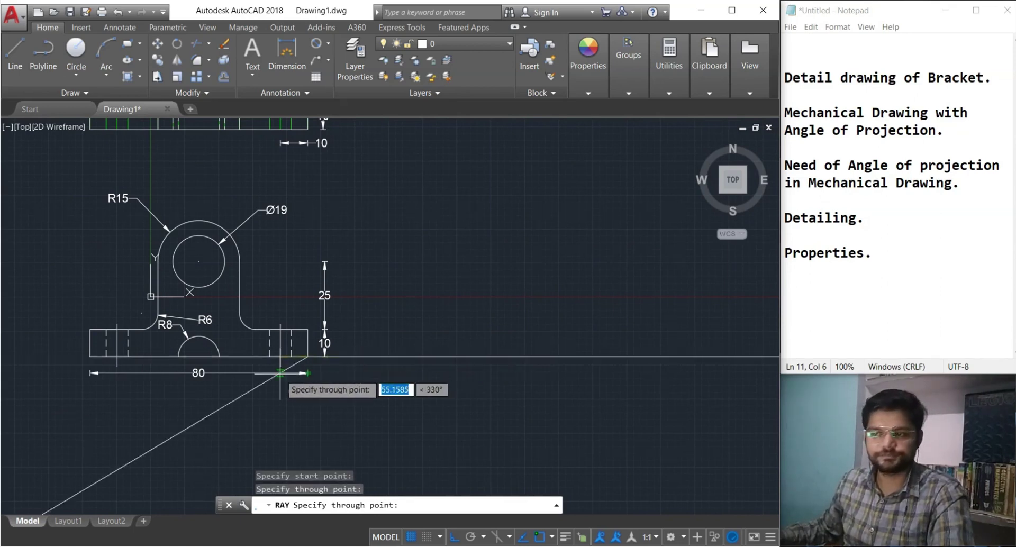
key("Escape")
key("Return")
left_click(308, 329)
key("Escape")
Draw horizontal rays to the right from the top of the semicircular groove and the bottom of the 19 mm bore
key("Return")
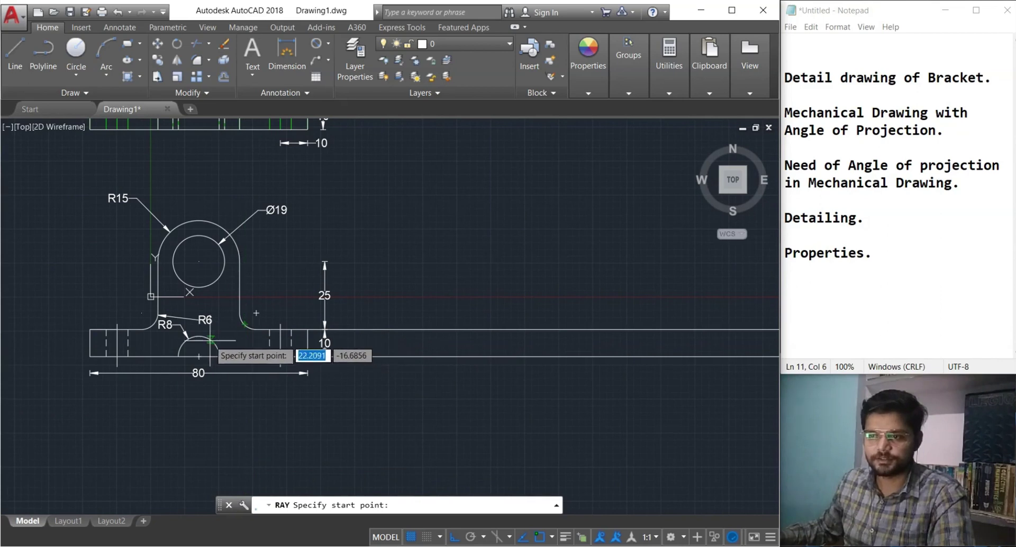
left_click(199, 336)
left_click(464, 341)
key("Escape")
key("Return")
left_click(199, 287)
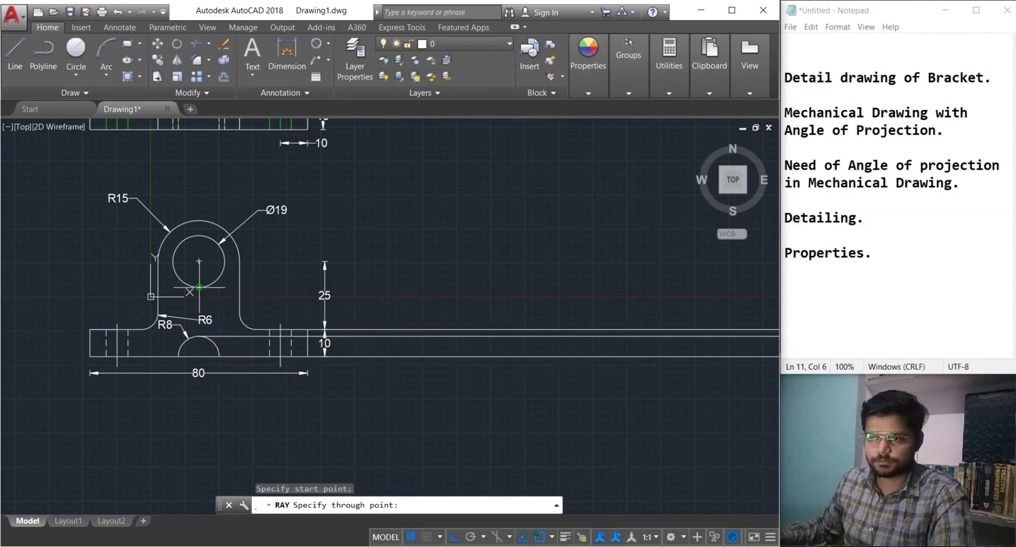
left_click(396, 282)
key("Escape")
Draw horizontal rays to the right from the top of the 19 mm bore and the top of the R15 outer arc
key("Return")
left_click(476, 236)
key("Escape")
key("Return")
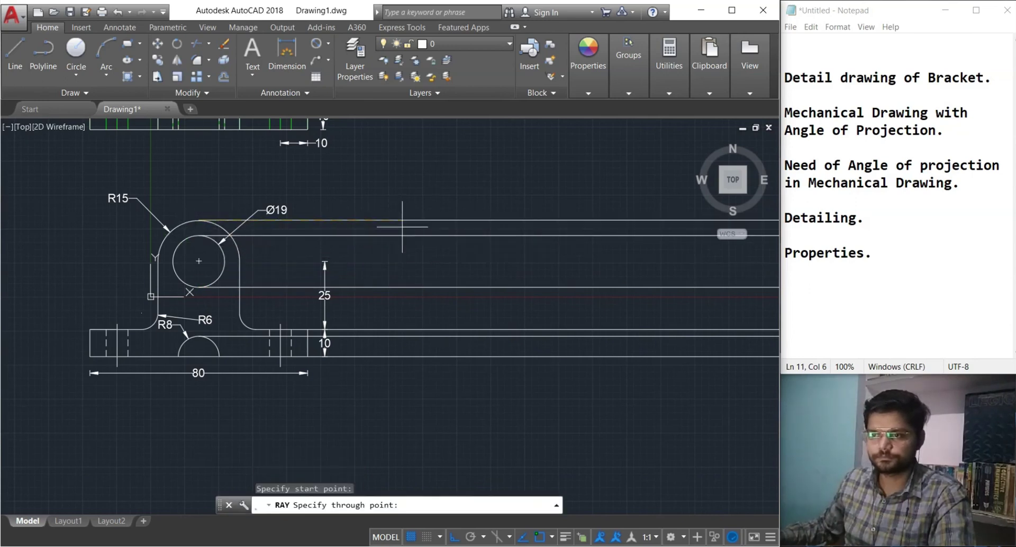
left_click(417, 220)
key("Return")
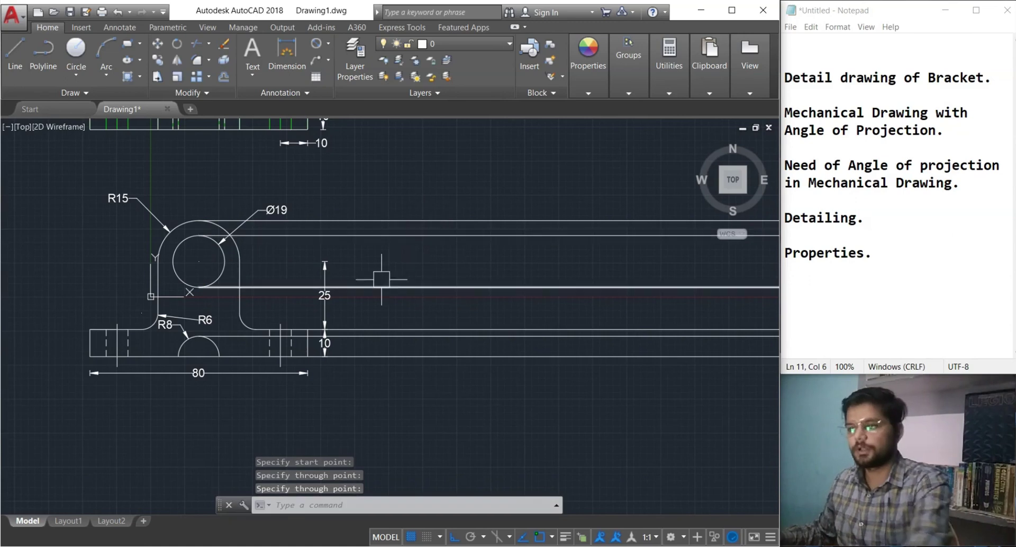
Move all the new horizontal rays of the front view to the projection Line layer
left_click(601, 474)
left_click(484, 211)
left_click(474, 43)
left_click(465, 91)
key("Escape")
key("Escape")
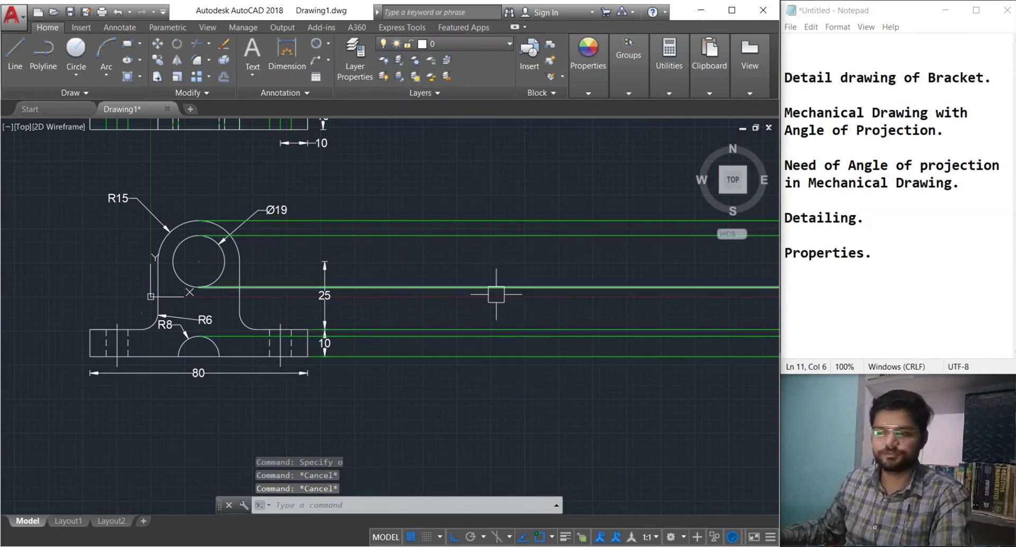
scroll(340, 315, "up", 3)
scroll(340, 315, "down", 3)
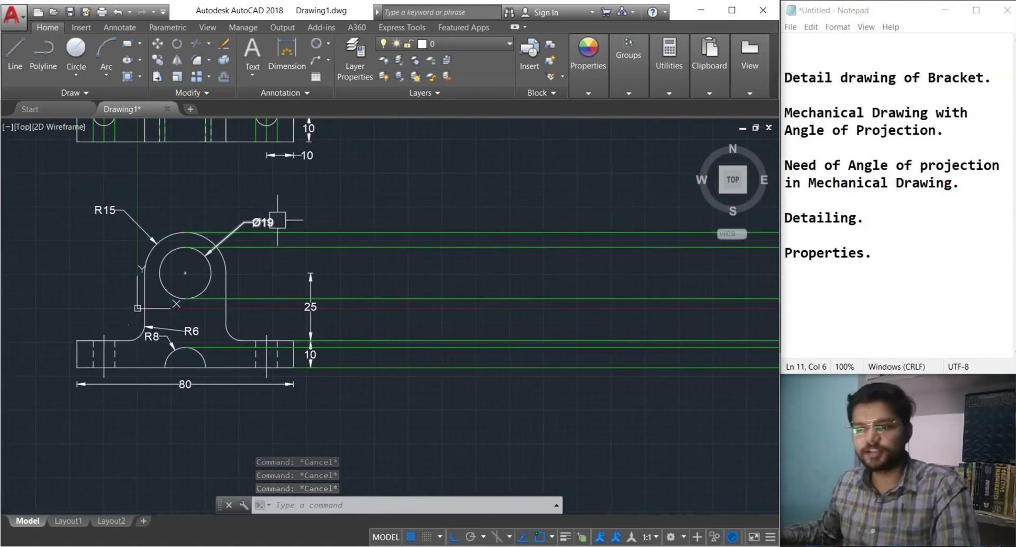
middle_click_drag(249, 280, 244, 280)
middle_click_drag(365, 370, 328, 367)
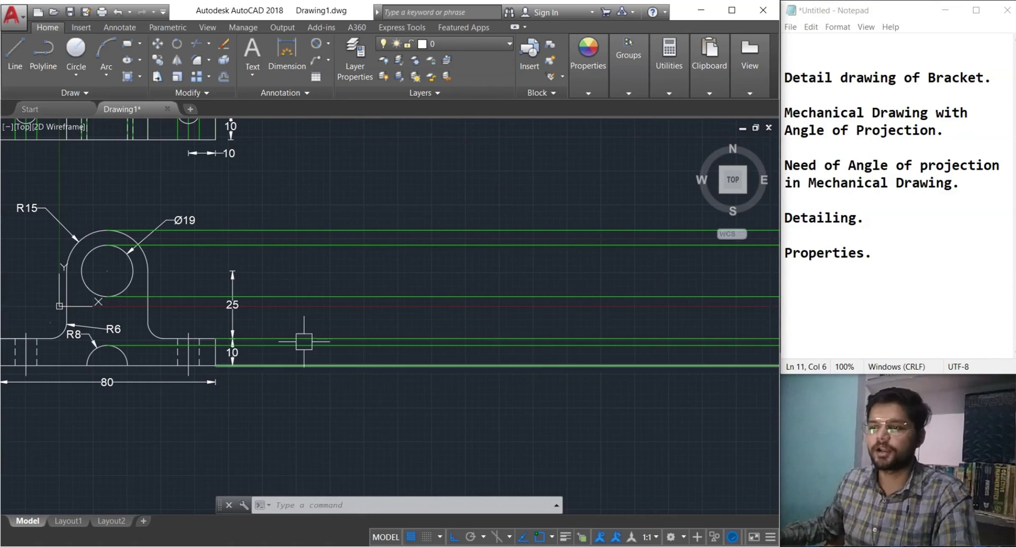
Draw the side view's left vertical edge from the topmost projection ray down to the base's bottom ray
left_click(15, 60)
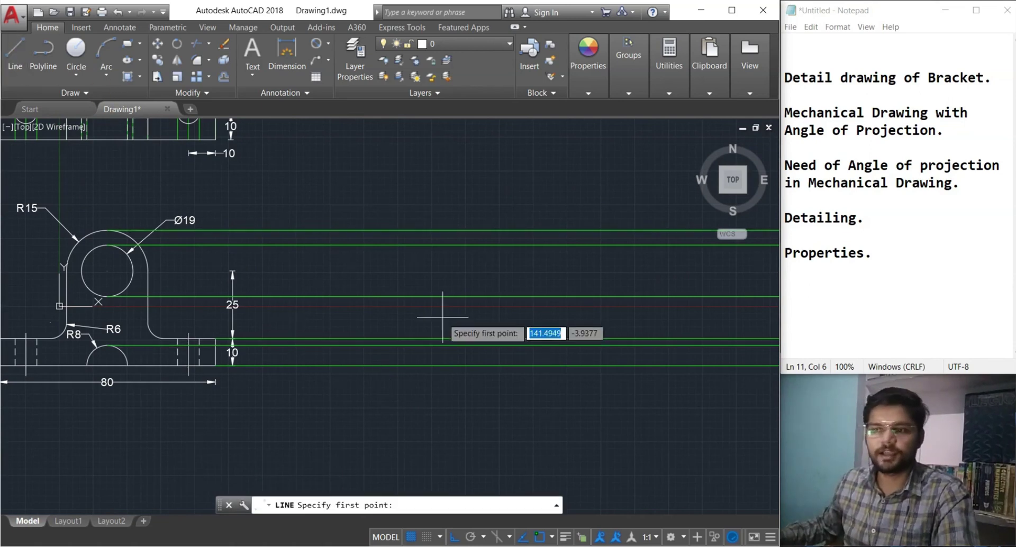
left_click(328, 230)
left_click(327, 365)
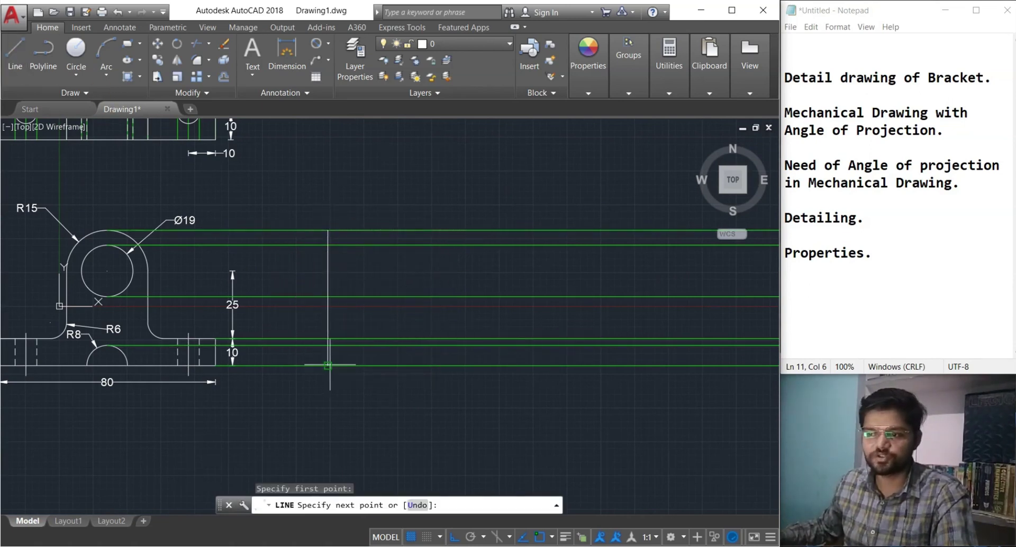
key("Escape")
middle_click_drag(454, 373, 421, 383)
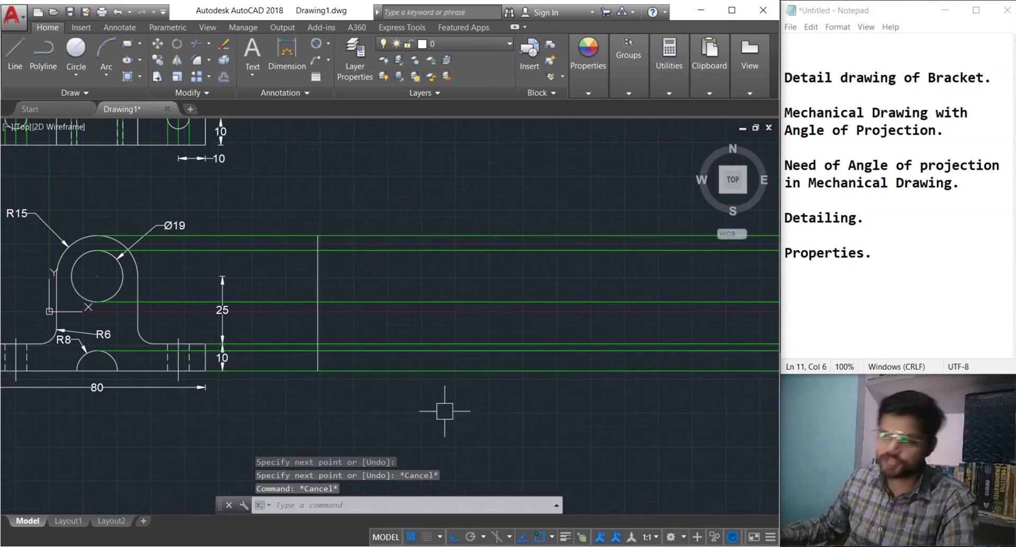
Check the side view's overall length in the PDF reference and offset its left vertical edge 90 mm to the right in AutoCAD
key("alt+Tab")
left_click_drag(491, 472, 458, 283)
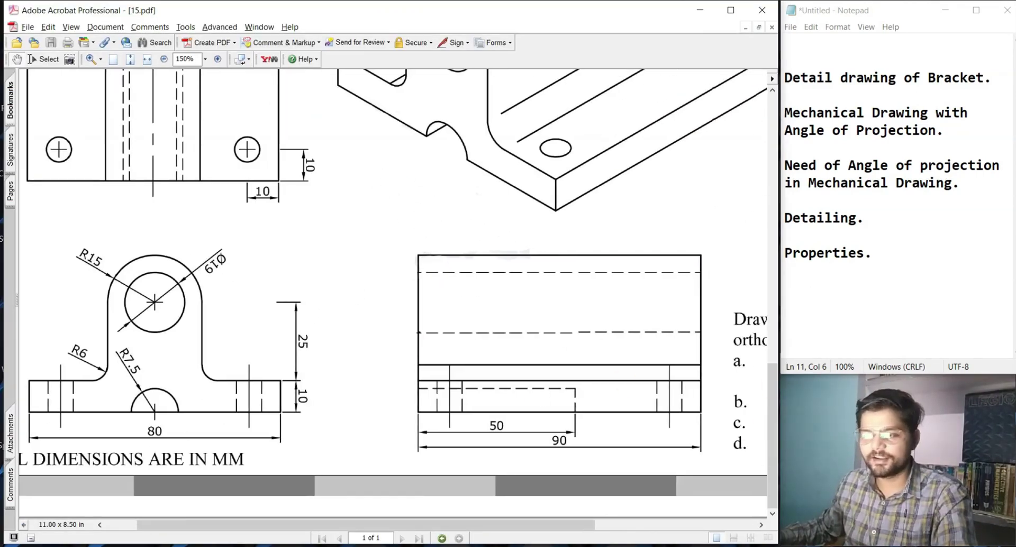
key("alt+Tab")
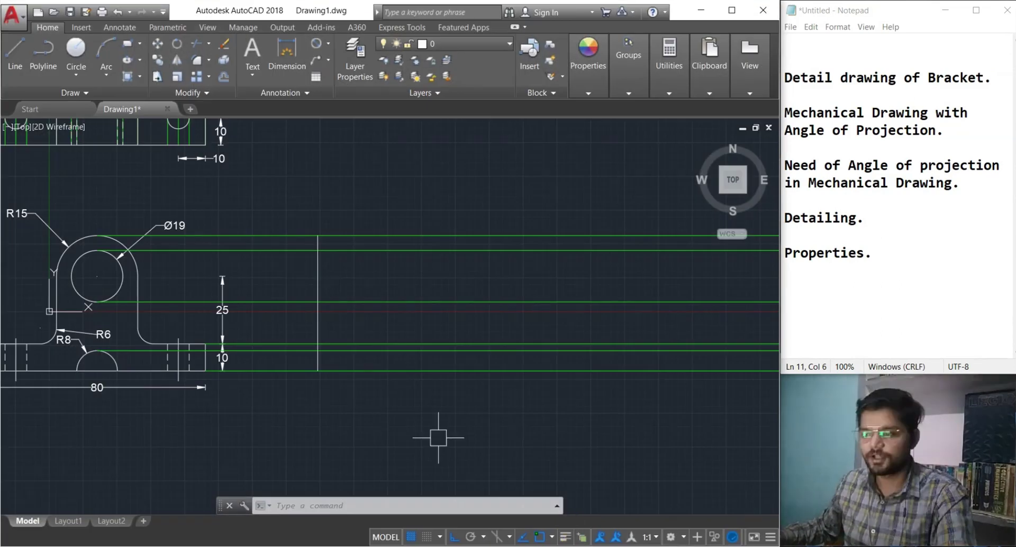
type("o")
key("Return")
type("9")
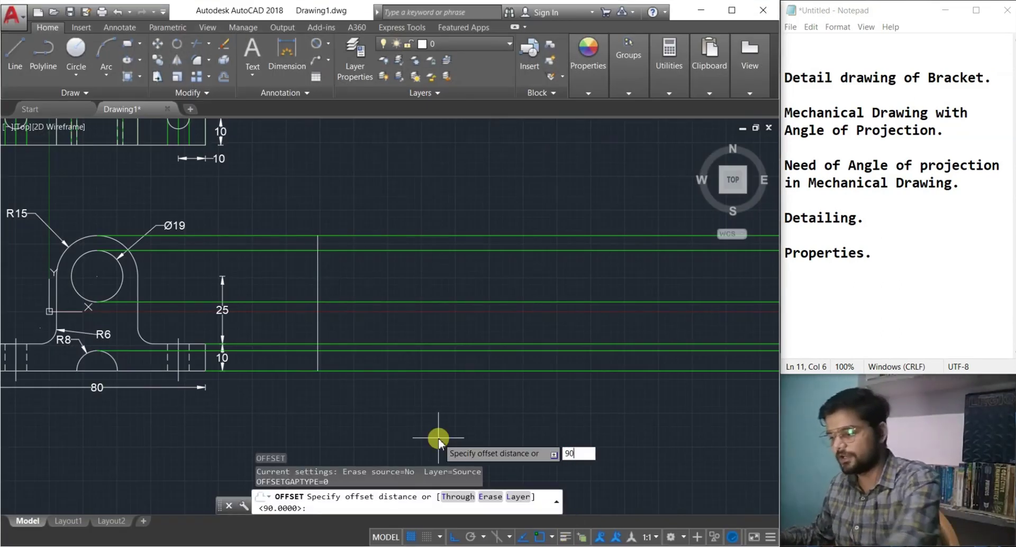
type("0")
key("Return")
left_click(317, 244)
left_click(449, 283)
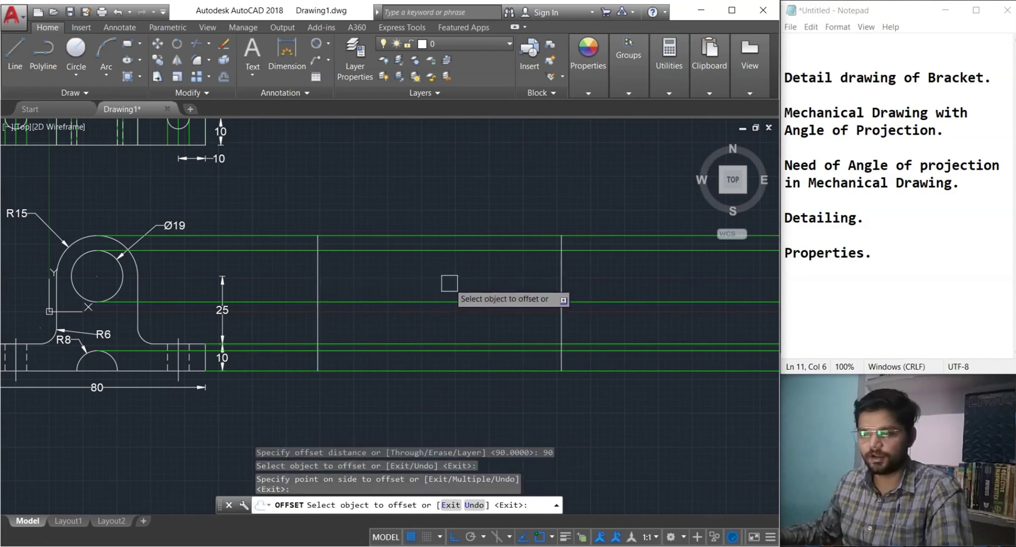
key("Escape")
Close the side view's outline with top and bottom horizontal lines between its two vertical edges
left_click(15, 53)
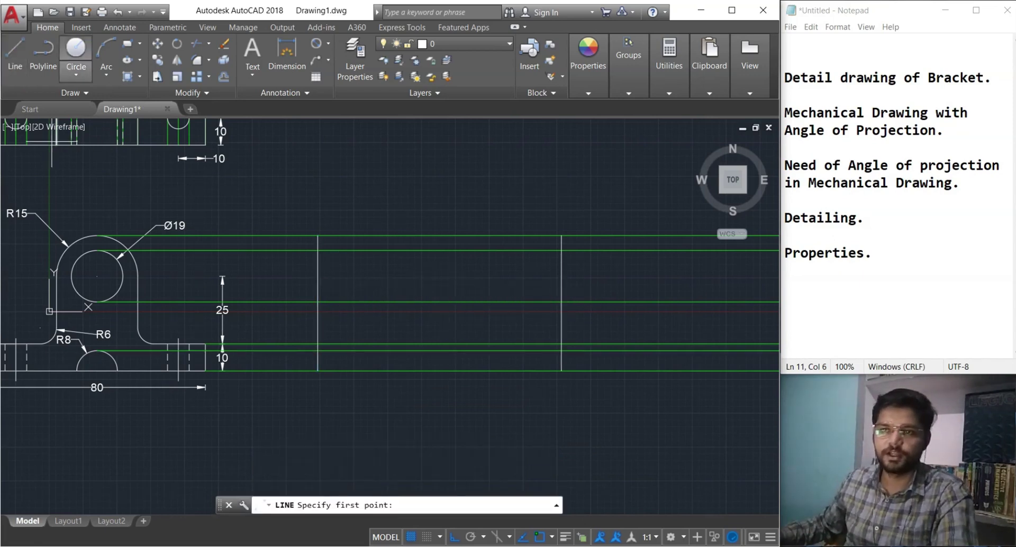
left_click(317, 236)
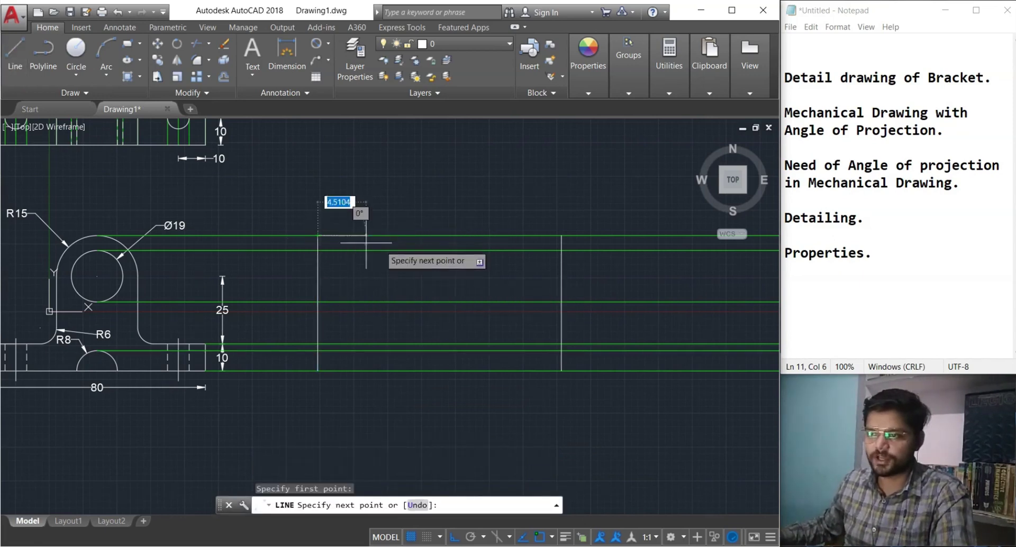
left_click(561, 235)
key("Escape")
left_click(23, 53)
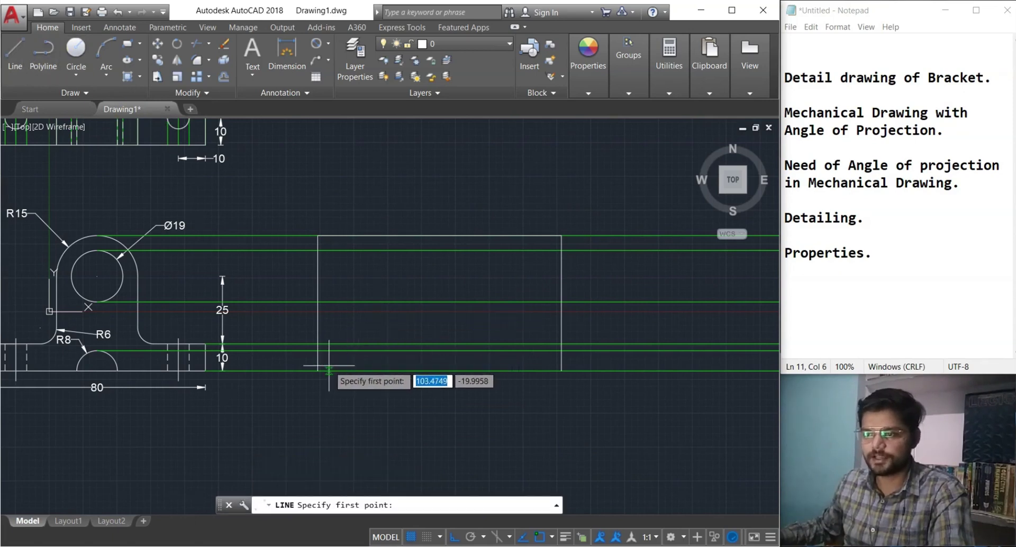
left_click(561, 370)
key("Escape")
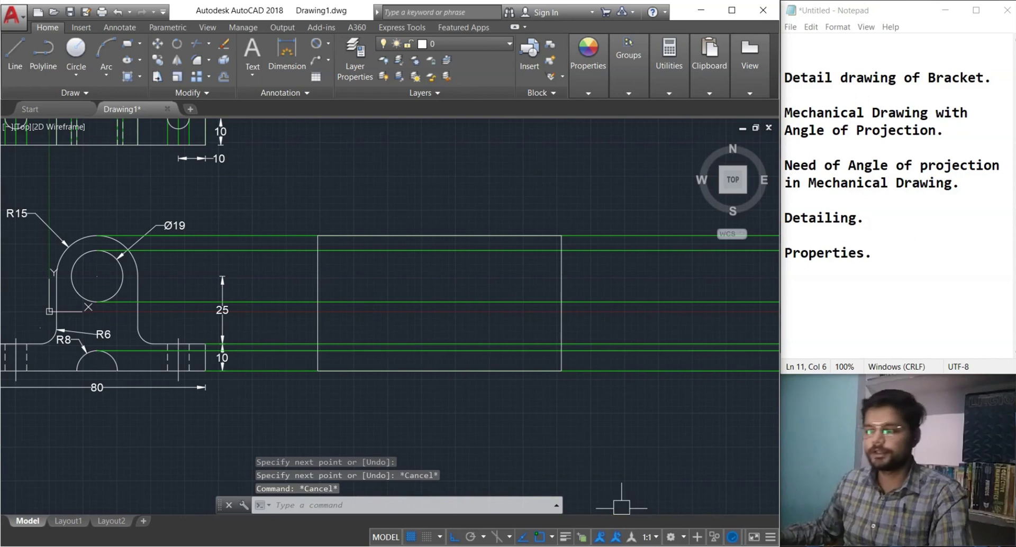
Compare with the PDF reference, then trim the projection rays extending beyond the side view's right edge in AutoCAD
key("alt+Tab")
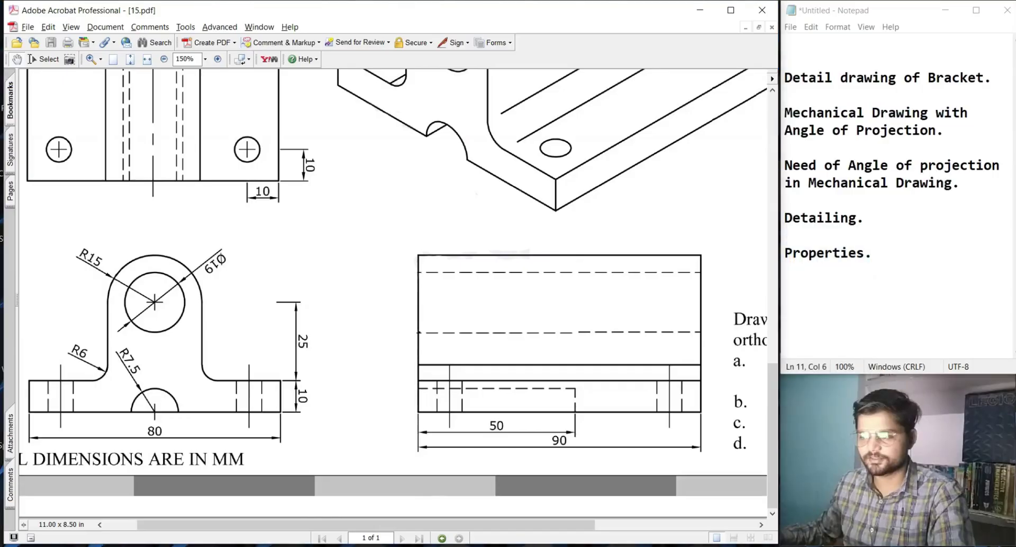
key("alt+Tab")
scroll(435, 291, "down", 5)
scroll(419, 401, "up", 3)
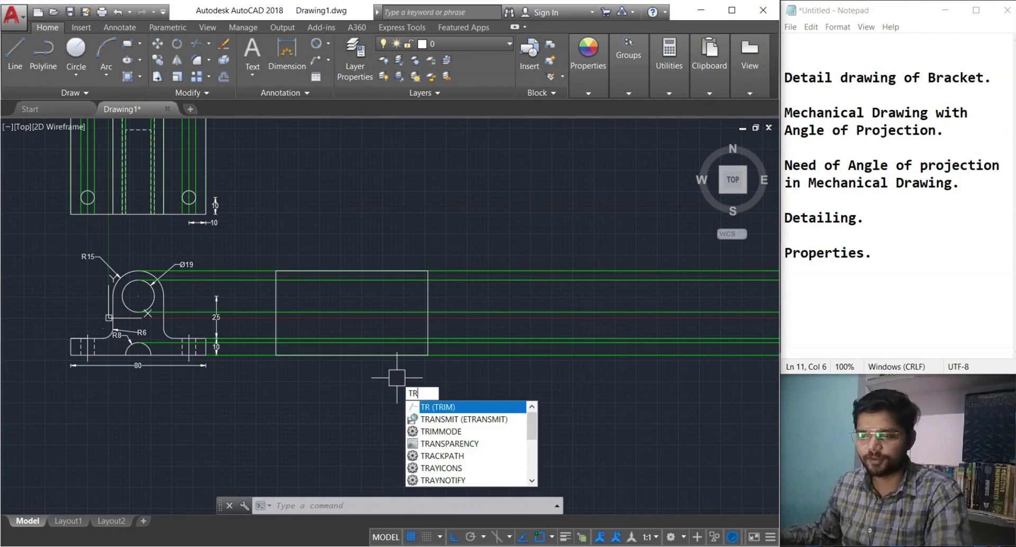
key("Return")
left_click(431, 328)
key("Return")
left_click(548, 408)
left_click(466, 254)
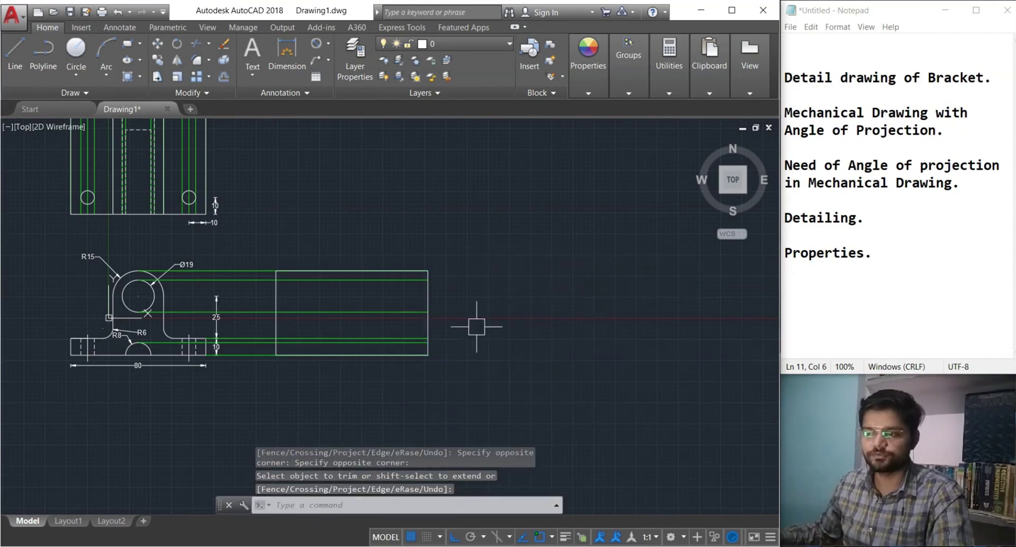
key("Return")
Trim the projection rays between the front view and the side view's left edge
key("Return")
left_click(275, 309)
key("Return")
left_click(254, 372)
left_click(270, 236)
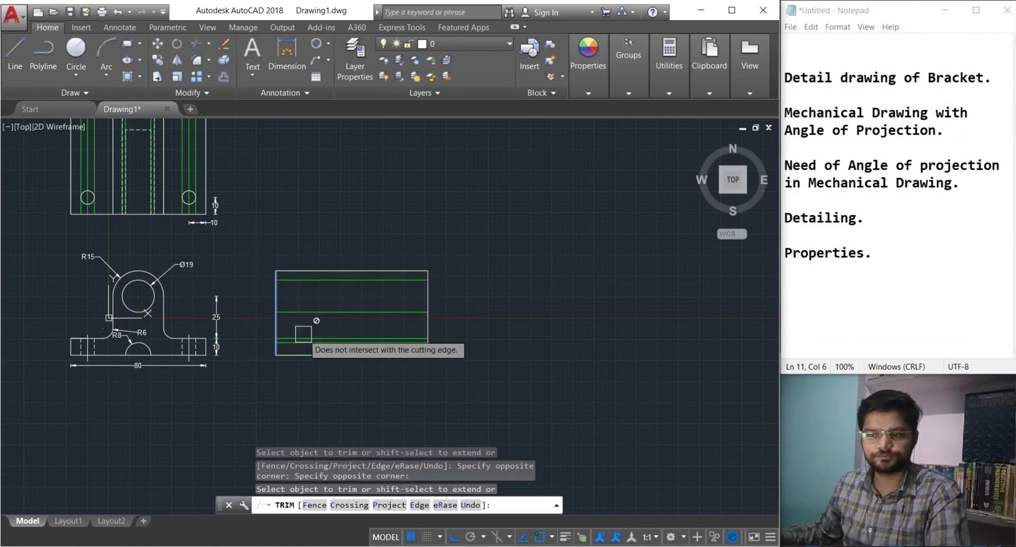
key("Escape")
key("Escape")
middle_click_drag(347, 334, 338, 340)
scroll(337, 340, "up", 2)
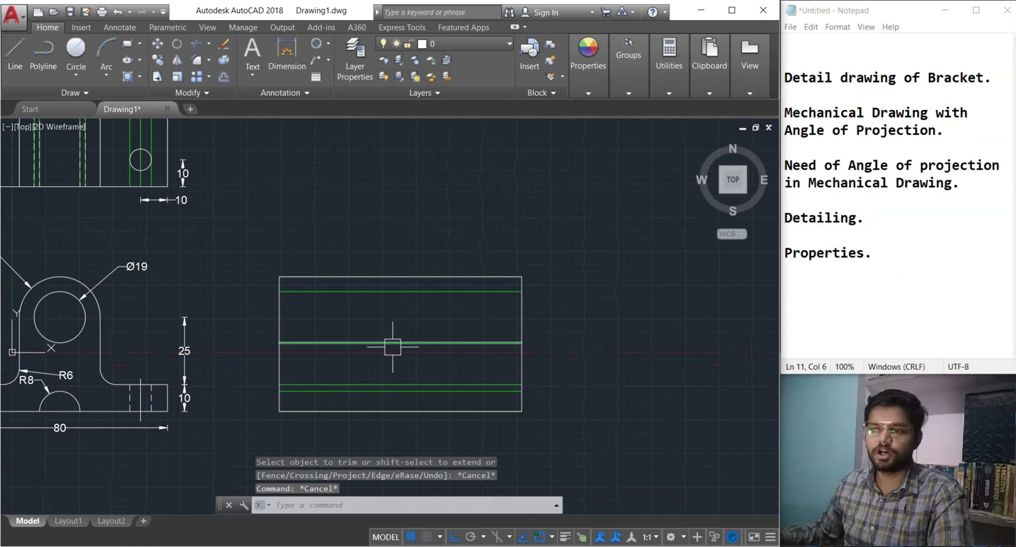
left_click(24, 65)
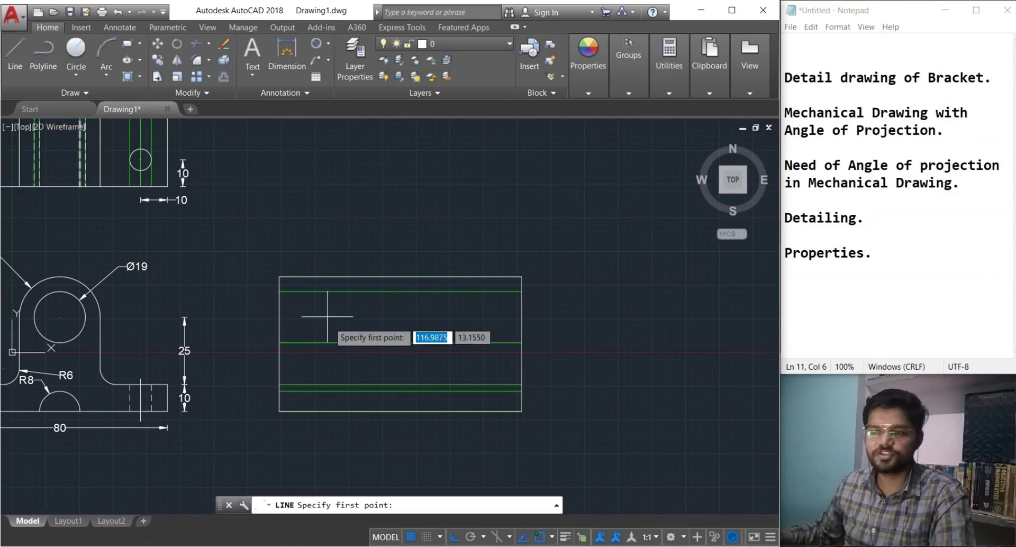
left_click(280, 345)
key("Escape")
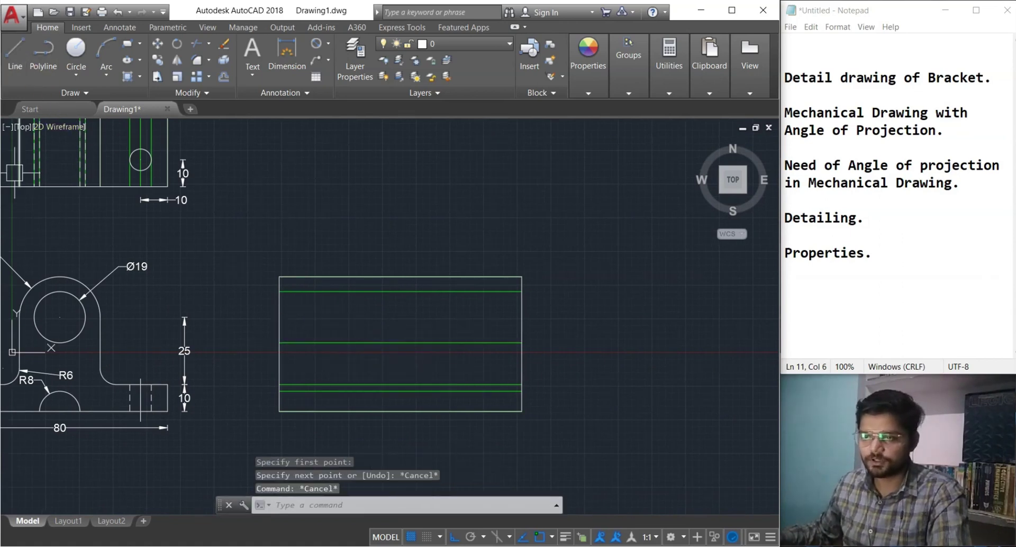
Draw a line across the full side view along the projected bottom of the 19 mm bore
left_click(15, 52)
scroll(280, 342, "up", 6)
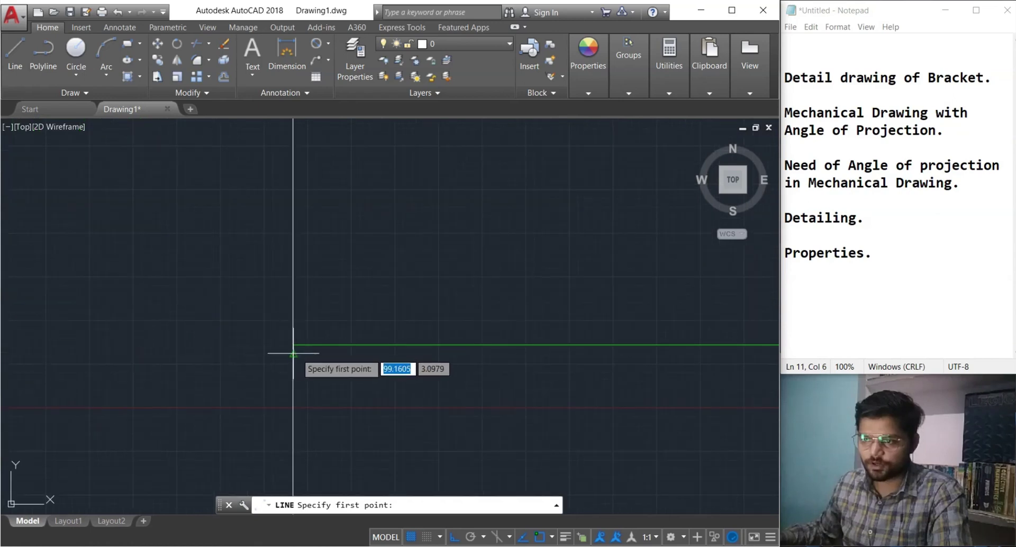
left_click(293, 345)
scroll(403, 363, "down", 5)
scroll(587, 363, "up", 5)
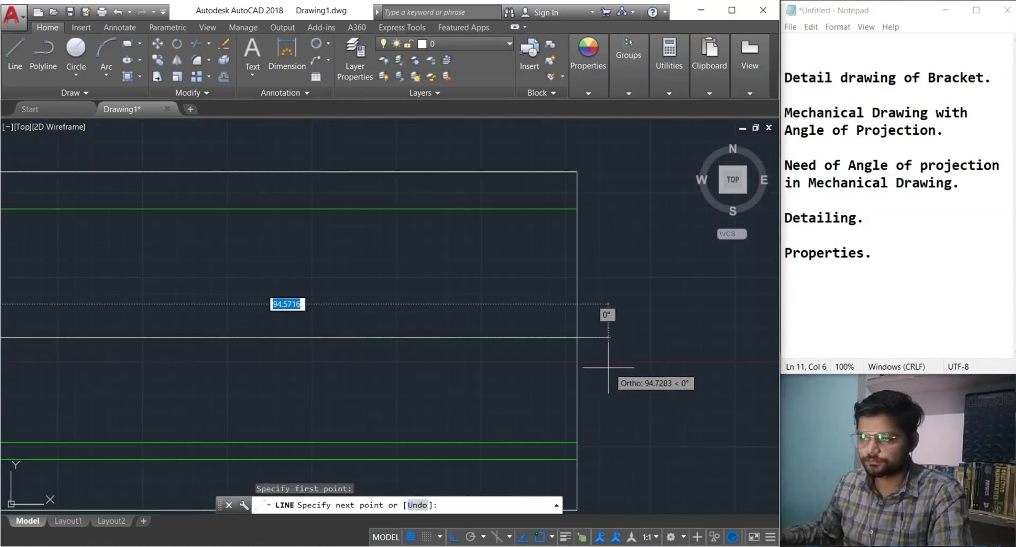
left_click(576, 340)
key("Escape")
key("Escape")
Draw a line across the full side view along the projected top of the 19 mm bore
middle_click_drag(438, 358, 509, 426)
left_click(9, 69)
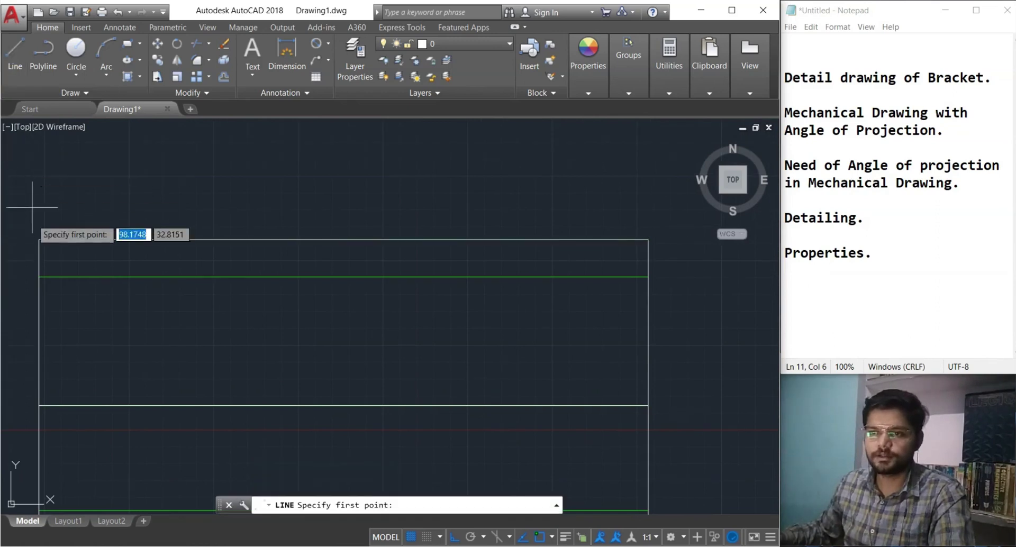
left_click(39, 276)
left_click(646, 276)
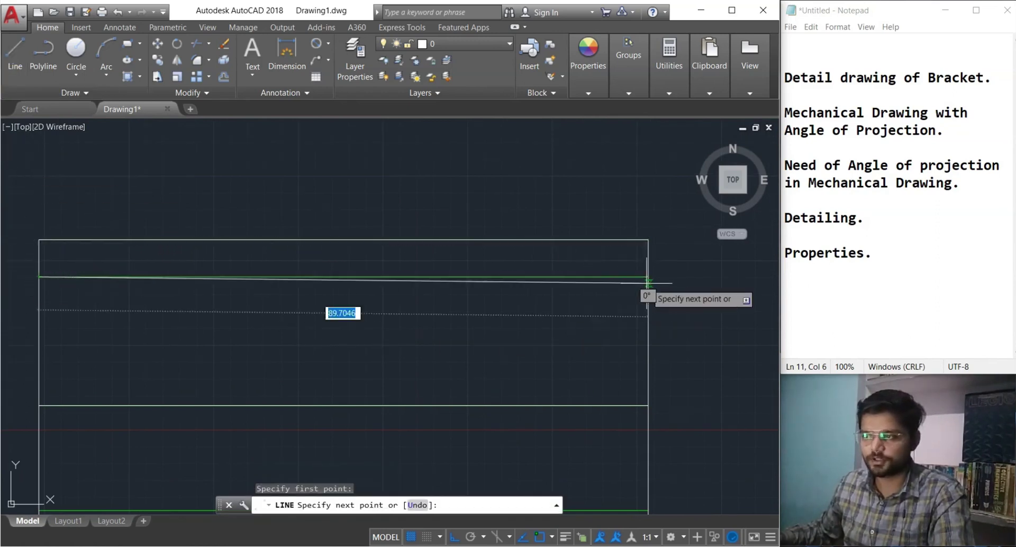
key("Escape")
key("Escape")
key("Escape")
Match the side view's two bore lines to the dashed hidden line of the front view's base hole
scroll(548, 309, "down", 2)
middle_click_drag(547, 309, 573, 300)
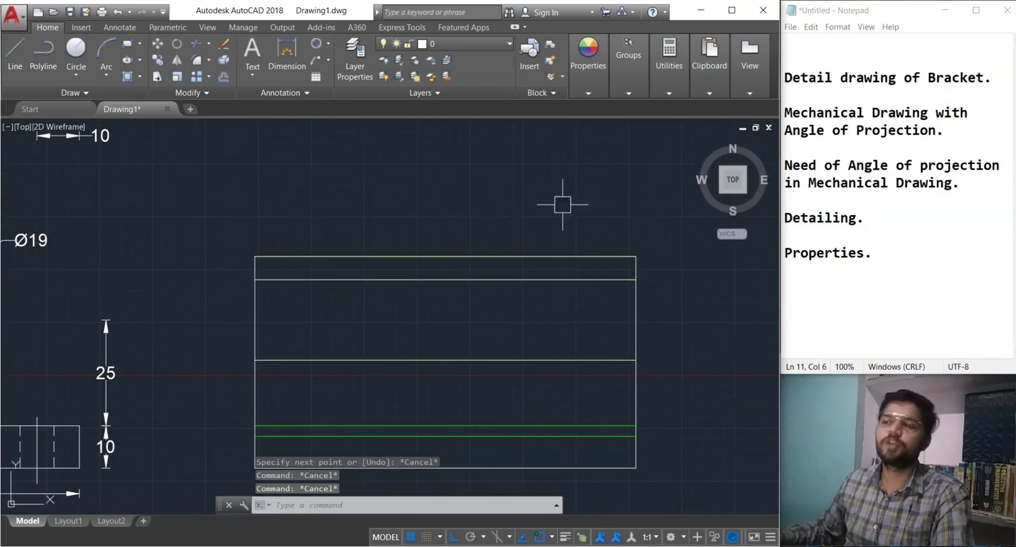
left_click(588, 93)
left_click(580, 180)
scroll(260, 340, "down", 3)
scroll(334, 311, "up", 5)
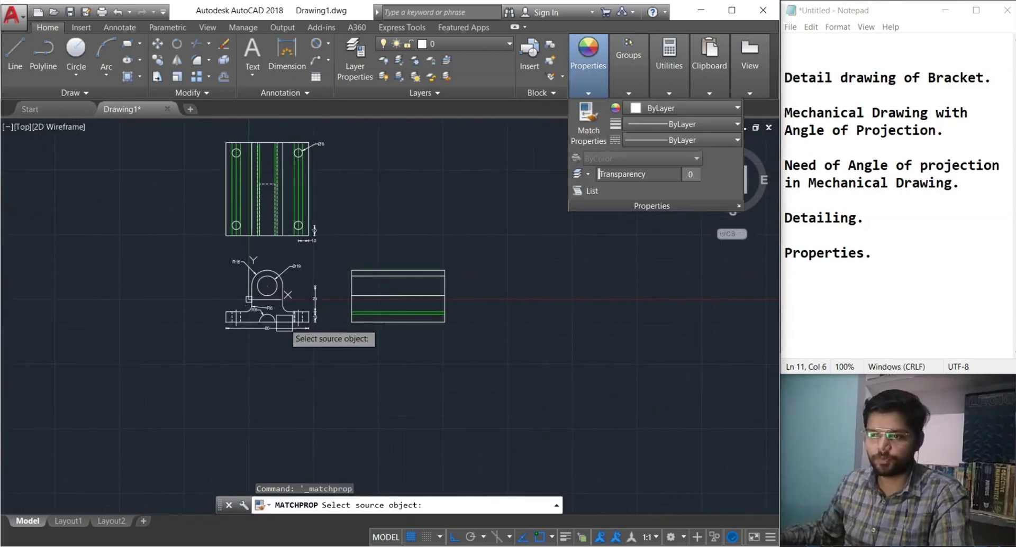
left_click(334, 311)
scroll(517, 365, "down", 3)
middle_click_drag(762, 222, 447, 218)
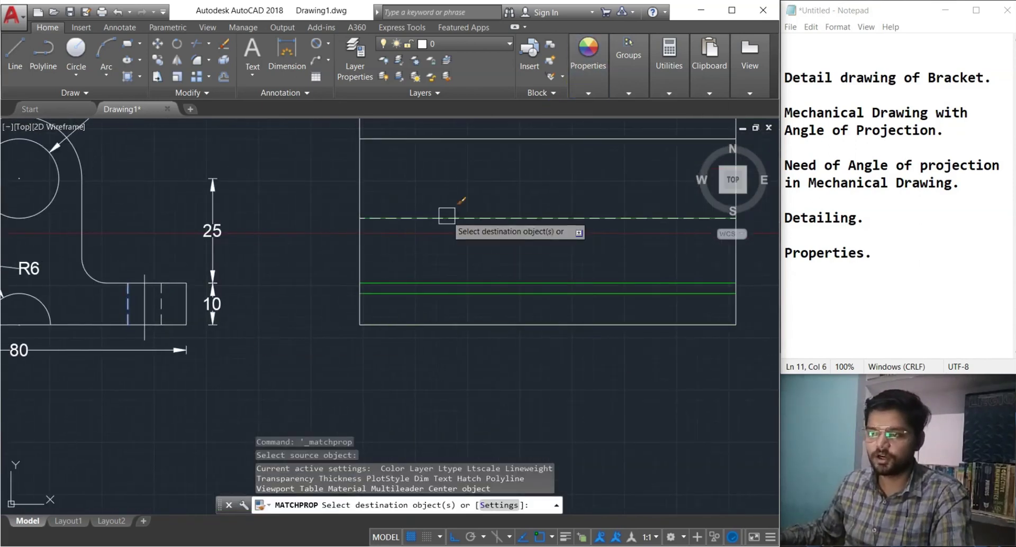
key("Escape")
Draw a solid line across the full side view along the projected top face of the base
middle_click_drag(468, 344, 333, 304)
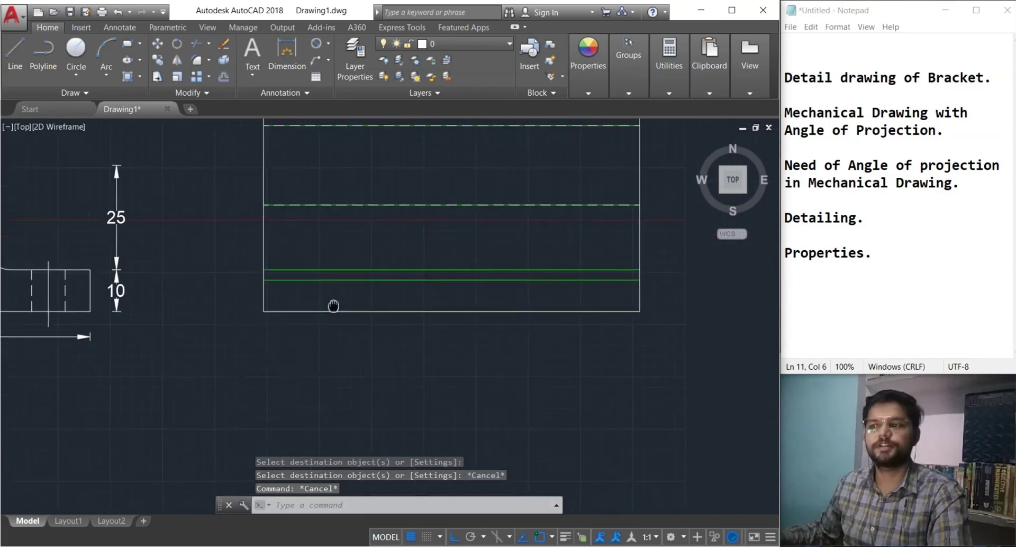
middle_click_drag(107, 256, 140, 308)
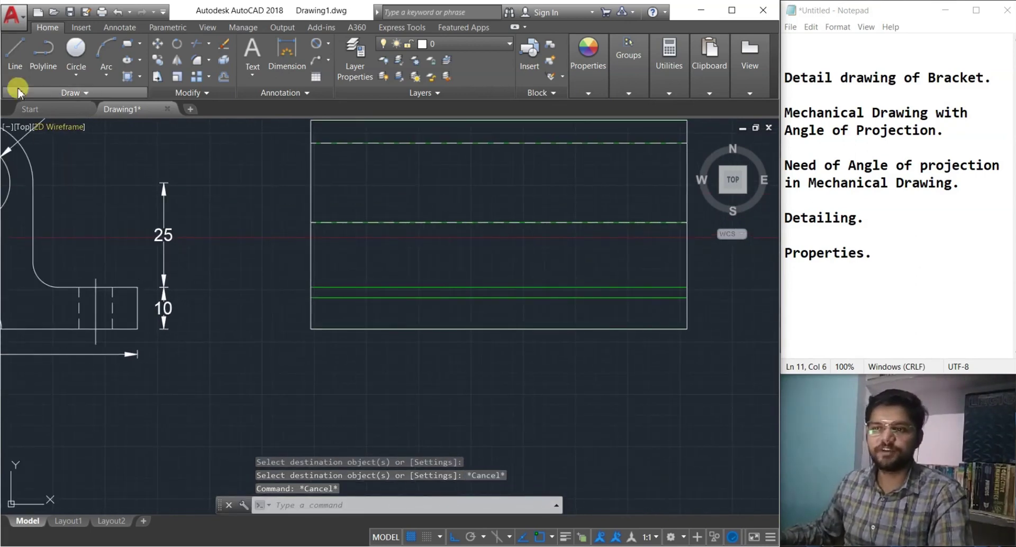
left_click(14, 53)
left_click(311, 287)
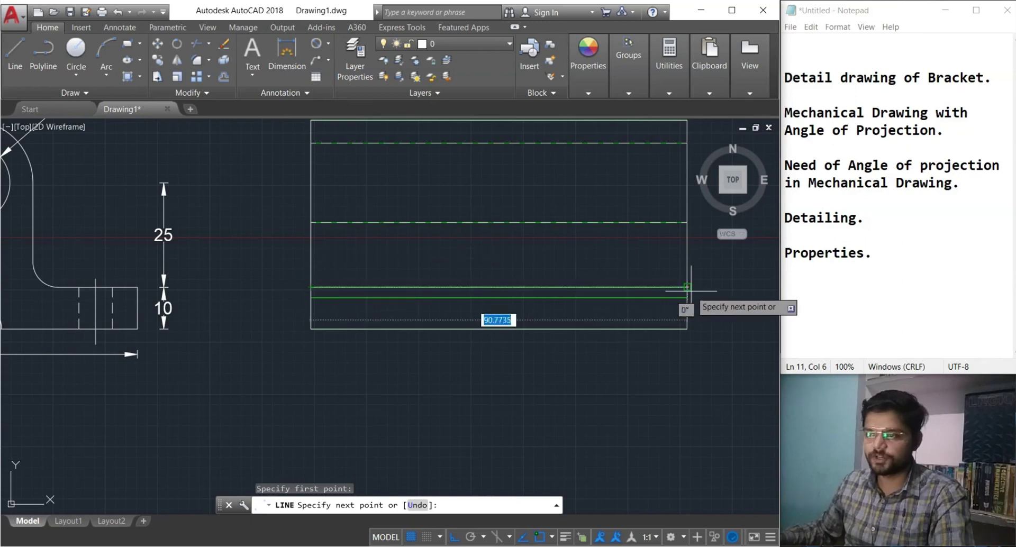
left_click(686, 288)
key("Escape")
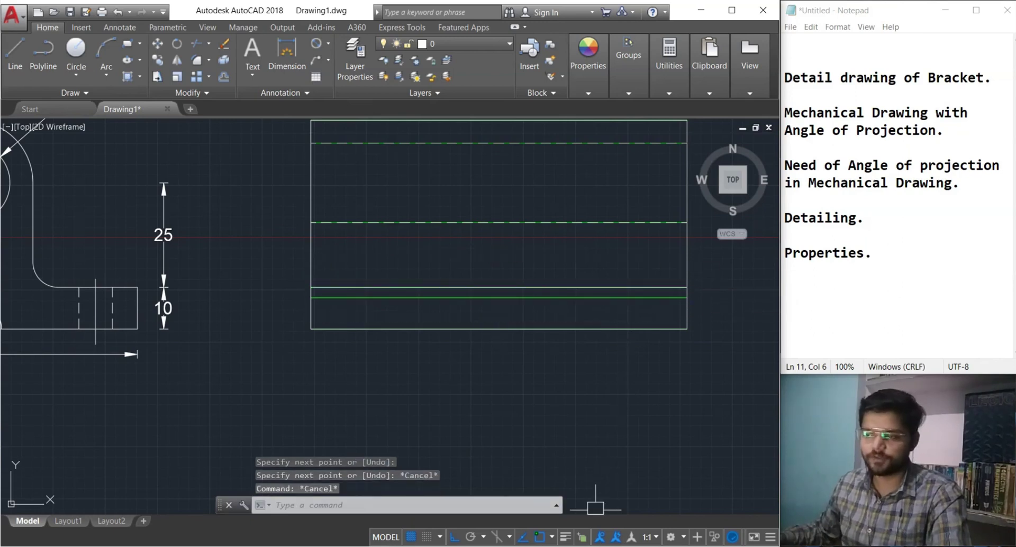
Check the groove length in the PDF and outline the groove in the side view with a 50 mm horizontal line and a vertical to the bottom edge
key("alt+Tab")
left_click(508, 458)
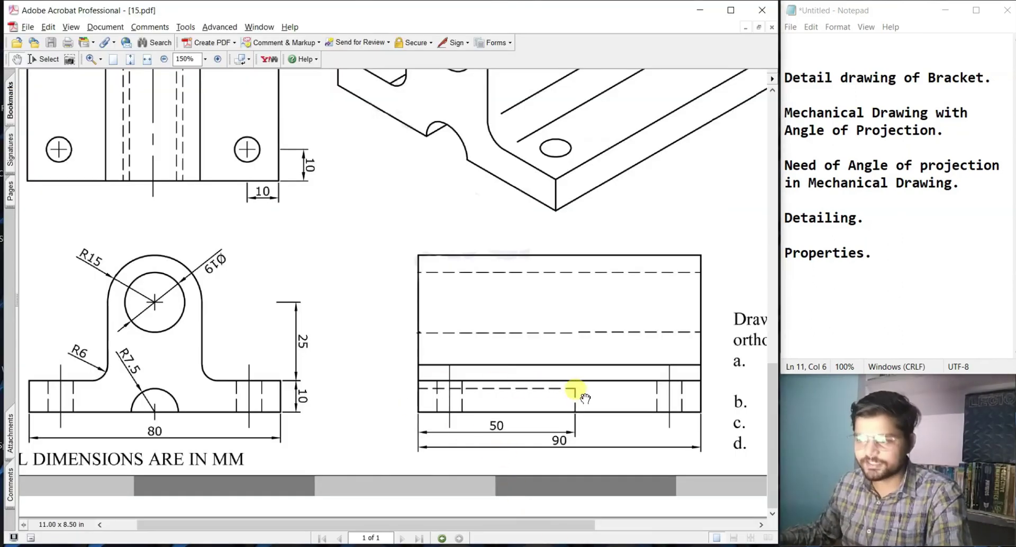
key("alt+Tab")
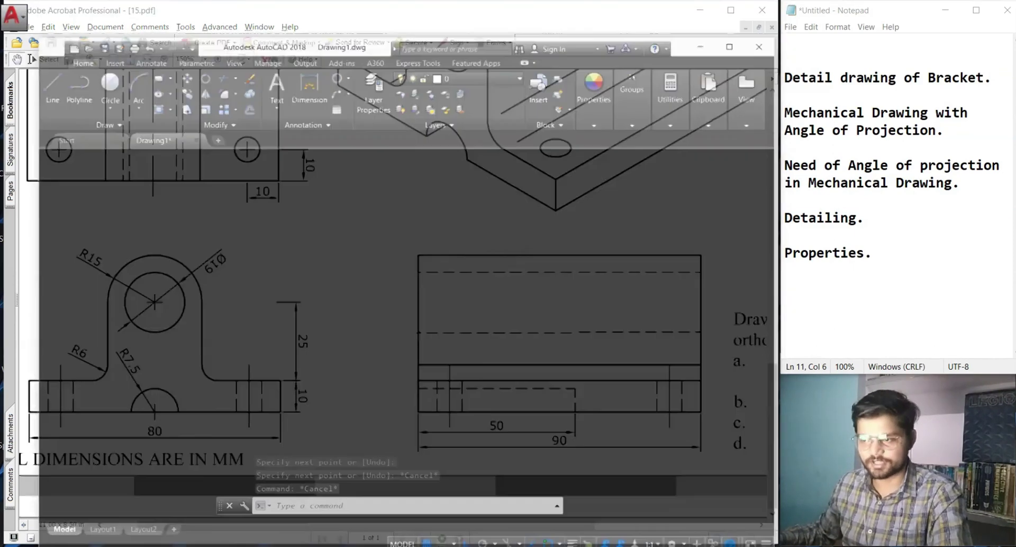
middle_click_drag(319, 339, 330, 373)
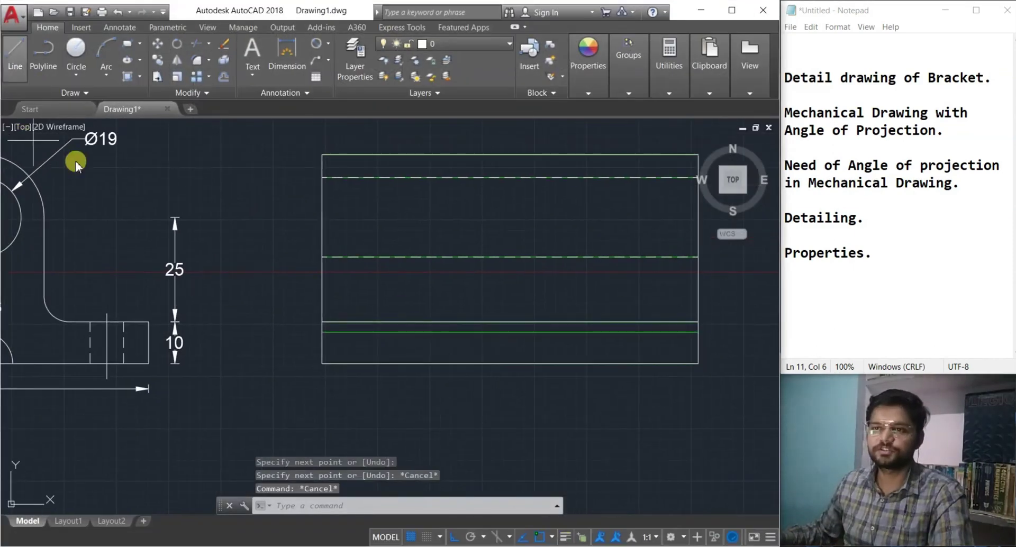
left_click(322, 331)
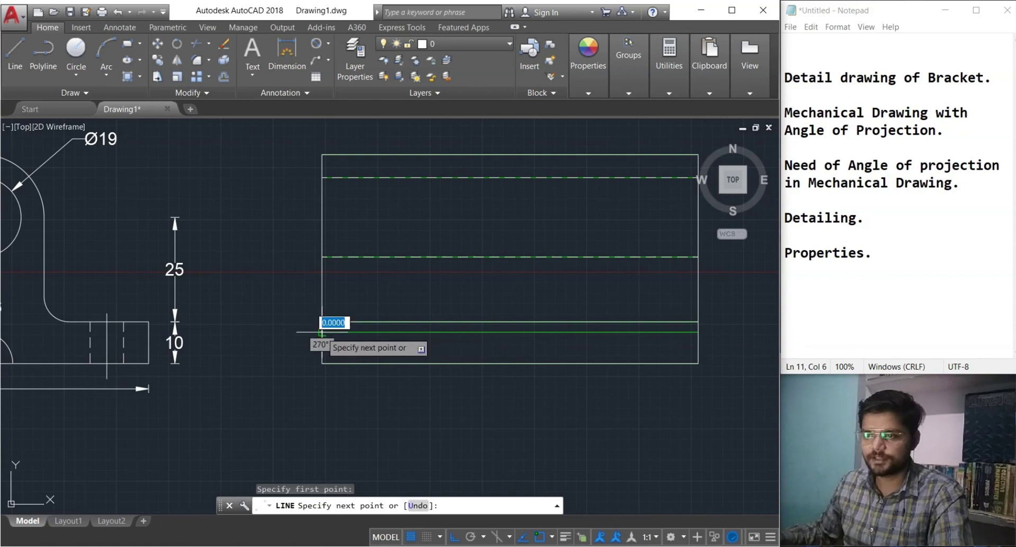
type("50")
key("Return")
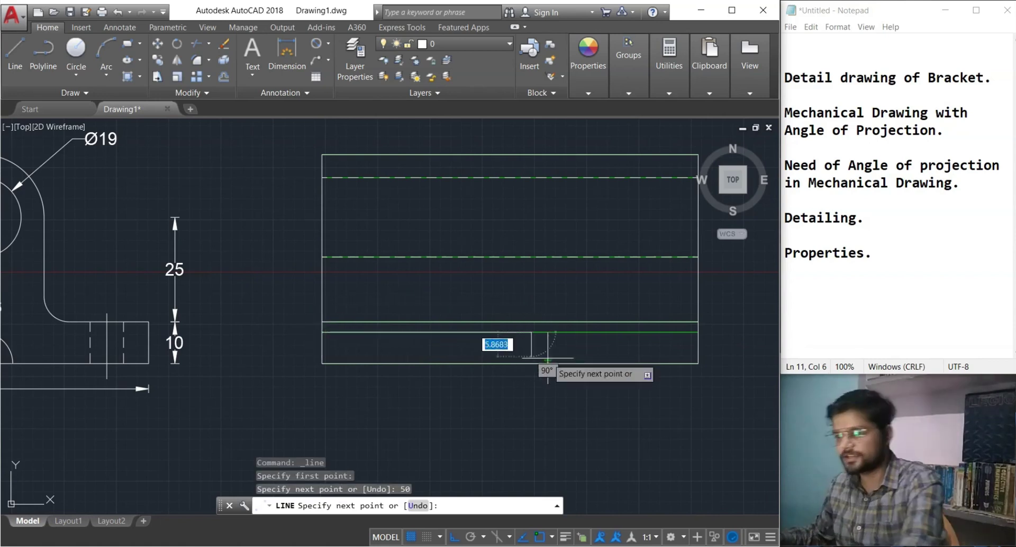
left_click(531, 364)
key("Escape")
key("Escape")
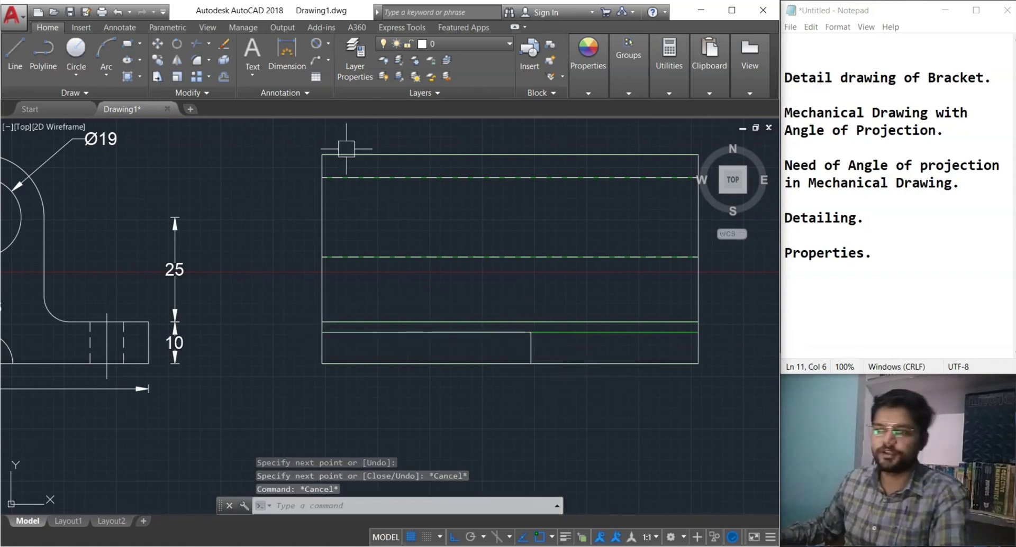
Match the side view's two groove lines to the dashed hidden line of the front view's base hole
left_click(577, 78)
left_click(583, 106)
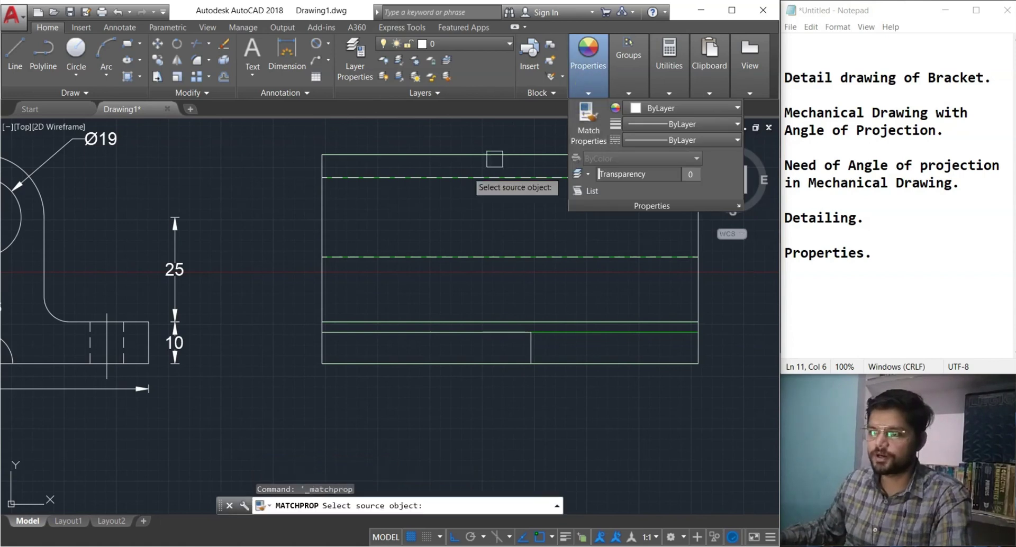
left_click(124, 339)
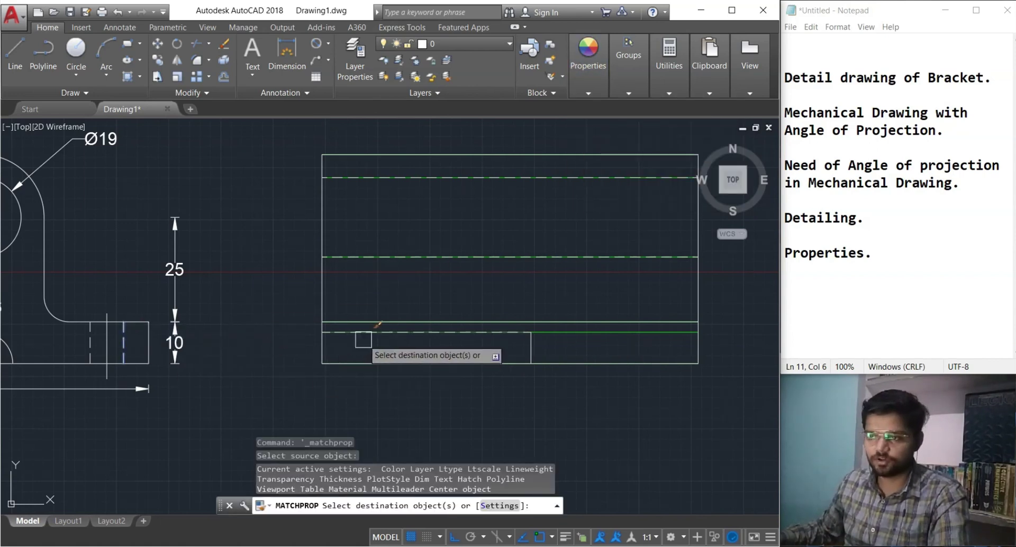
left_click(356, 333)
key("Escape")
scroll(544, 395, "down", 2)
scroll(485, 370, "up", 3)
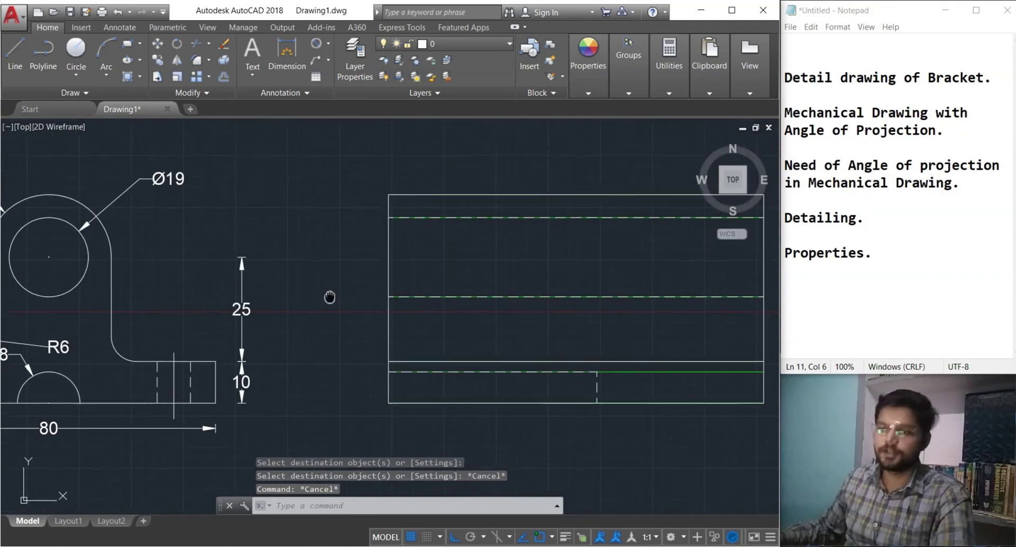
Draw a 10 mm construction line along the side view's bottom edge from the corner nearest the front view
scroll(597, 450, "down", 2)
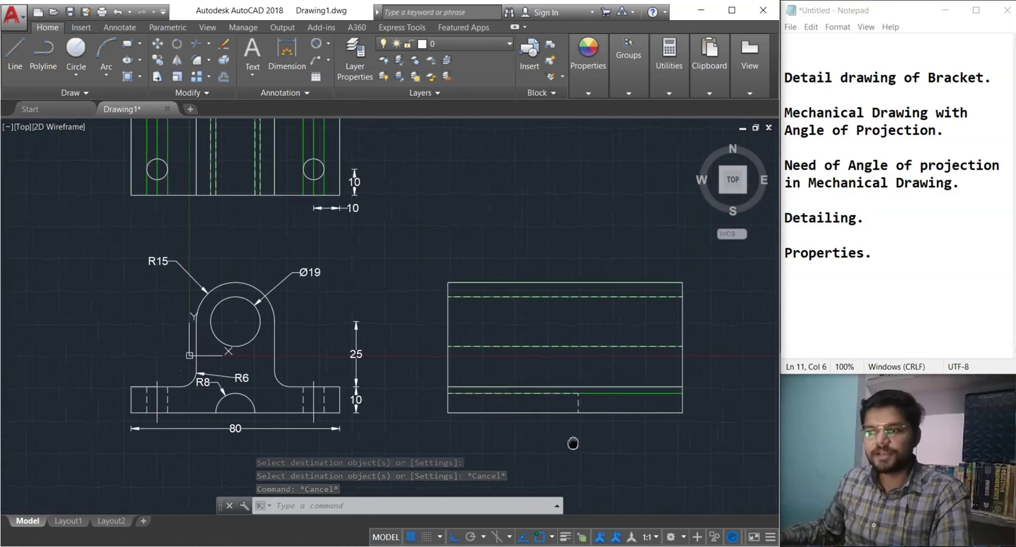
middle_click_drag(321, 221, 327, 337)
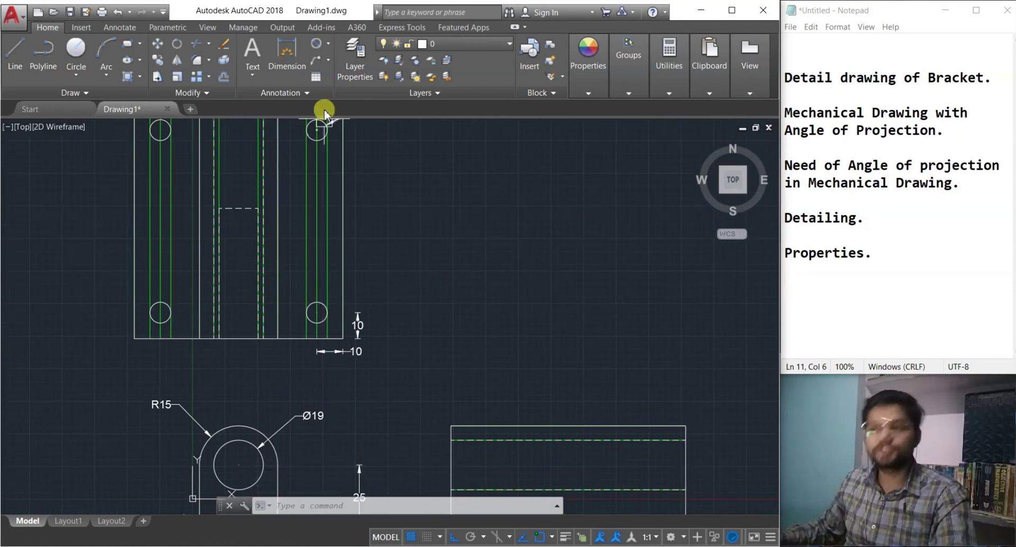
middle_click_drag(452, 397, 419, 227)
scroll(408, 340, "up", 2)
middle_click_drag(408, 340, 342, 345)
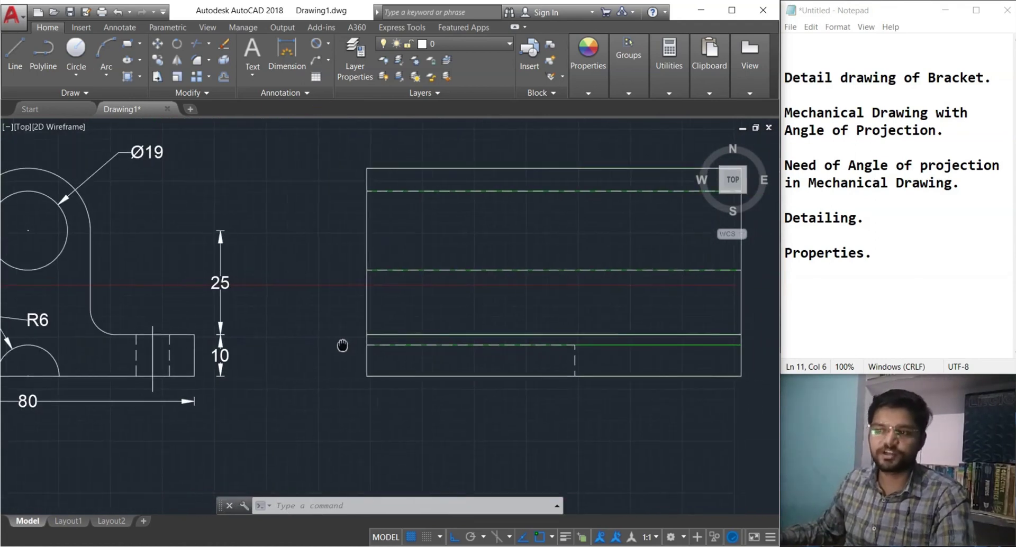
left_click(5, 66)
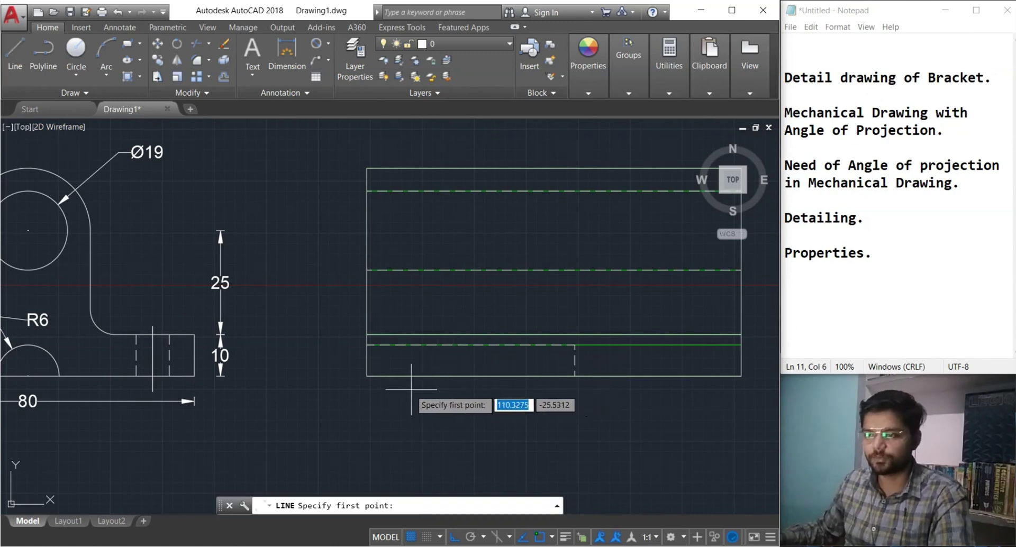
left_click(366, 376)
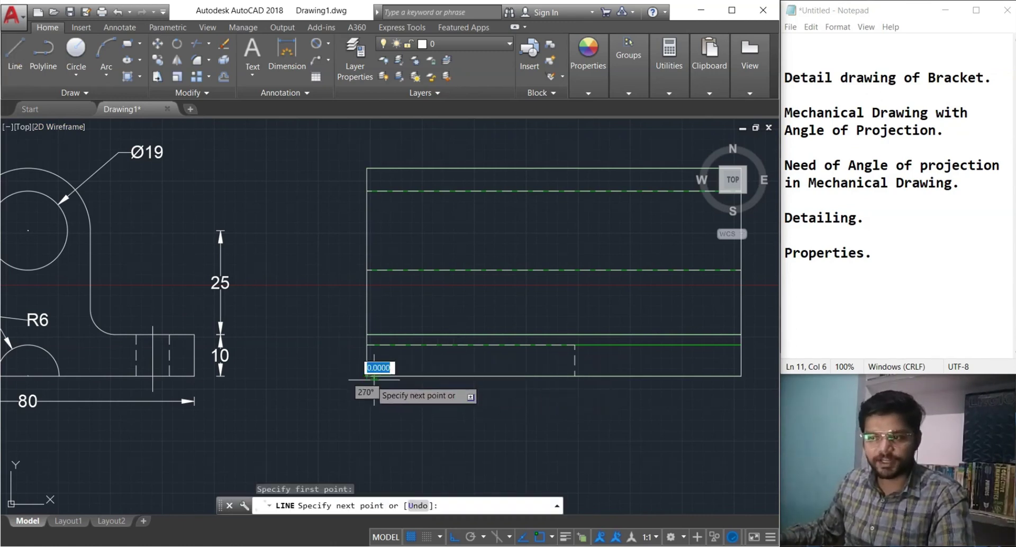
type("10")
key("Return")
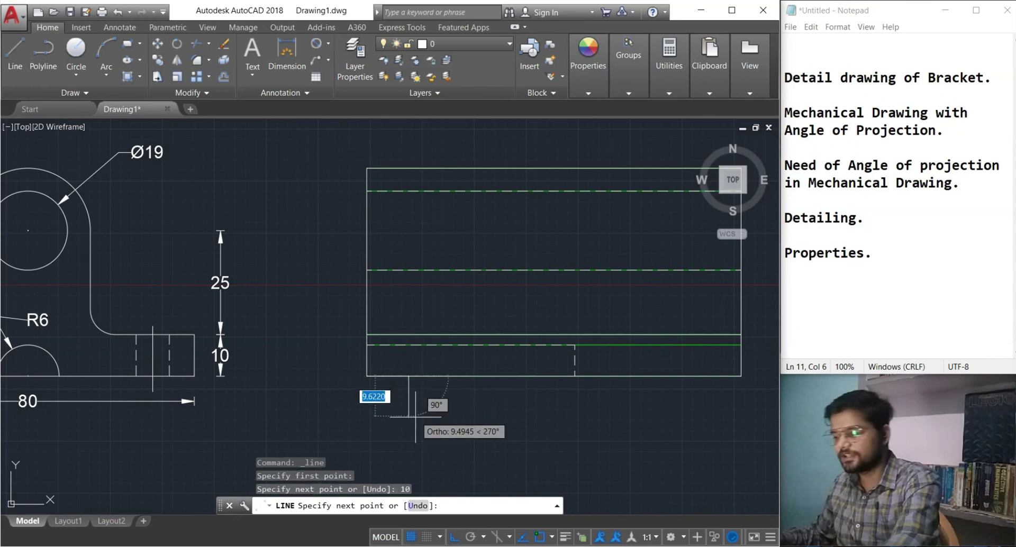
key("Escape")
Copy the front view's base hole lines and centre line to the end of the 10 mm construction line, then erase that line
middle_click_drag(385, 401, 426, 401)
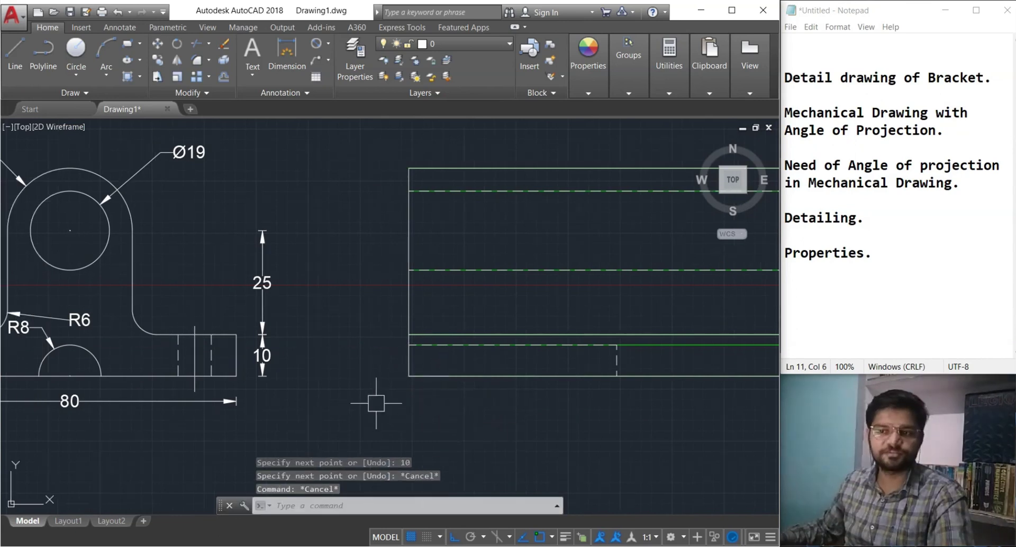
left_click(164, 297)
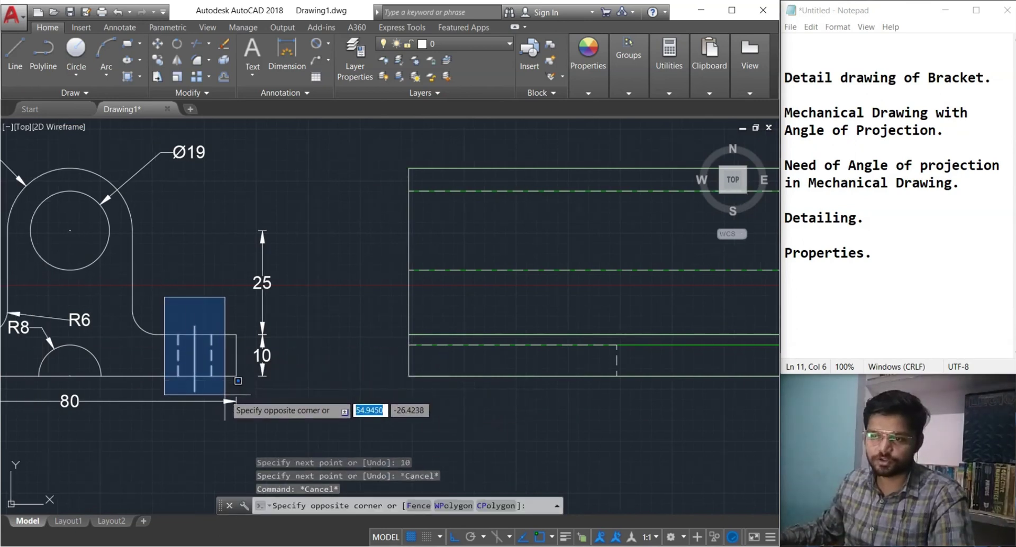
left_click(225, 394)
type("co")
key("Return")
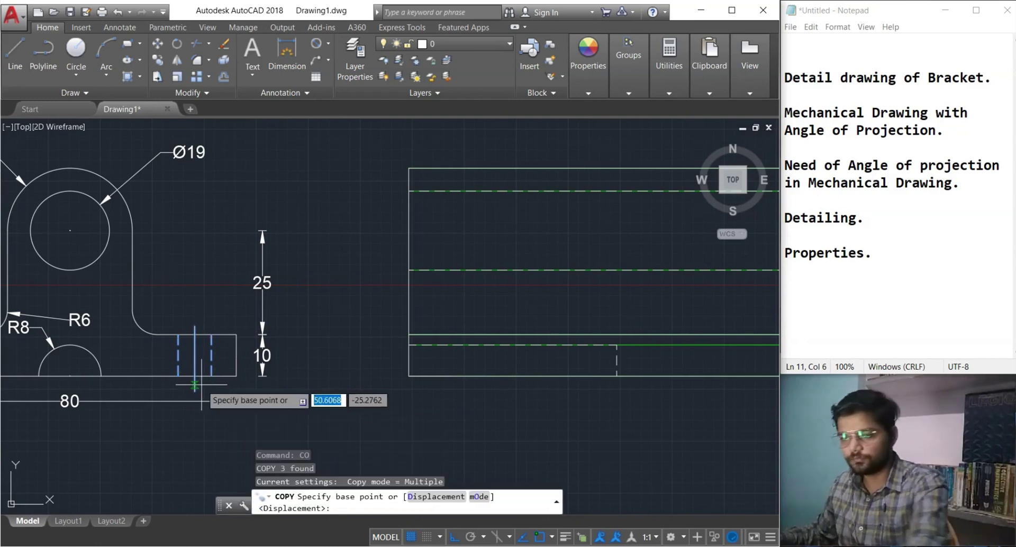
left_click(195, 392)
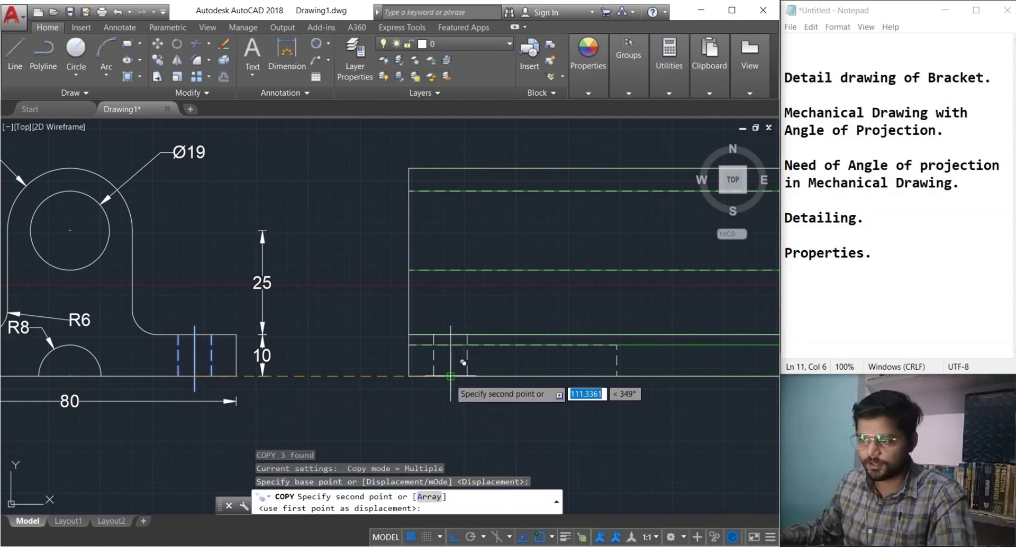
left_click(449, 388)
key("Escape")
key("Escape")
key("Escape")
scroll(421, 378, "up", 4)
left_click(424, 394)
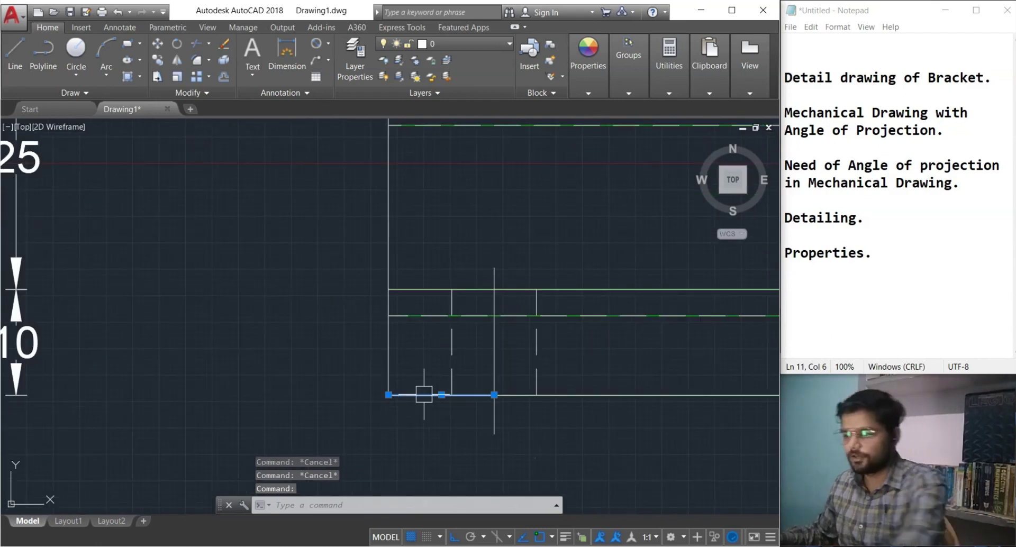
Copy the side view's hole lines and centre line 70 mm horizontally towards the opposite end of the base
left_click(439, 254)
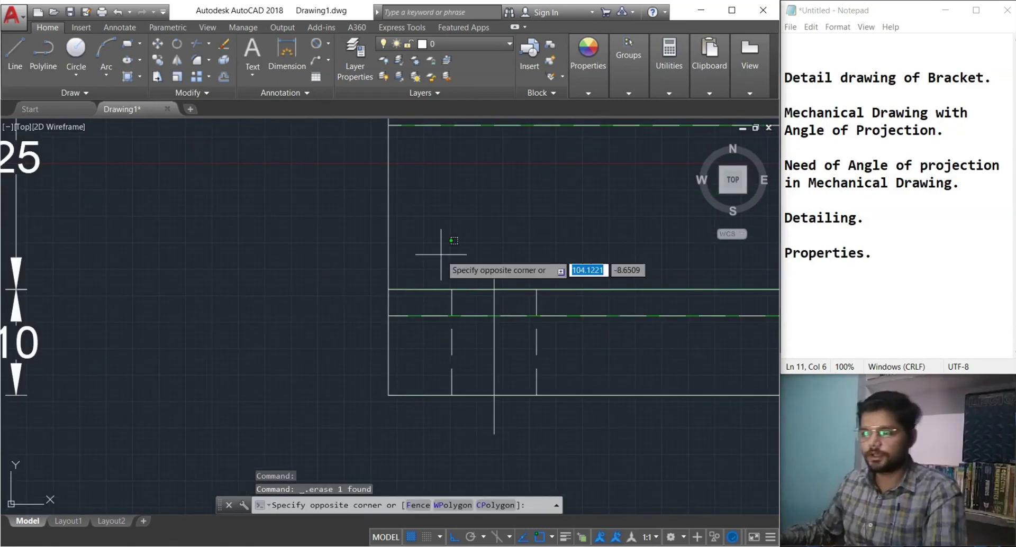
left_click(575, 462)
type("co")
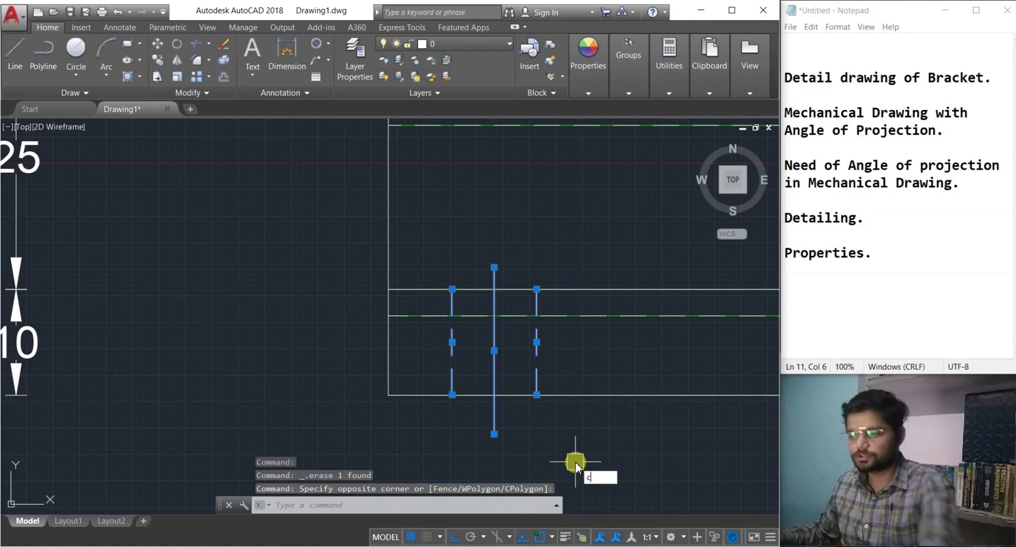
key("Return")
scroll(560, 423, "down", 2)
left_click(516, 403)
scroll(562, 428, "down", 2)
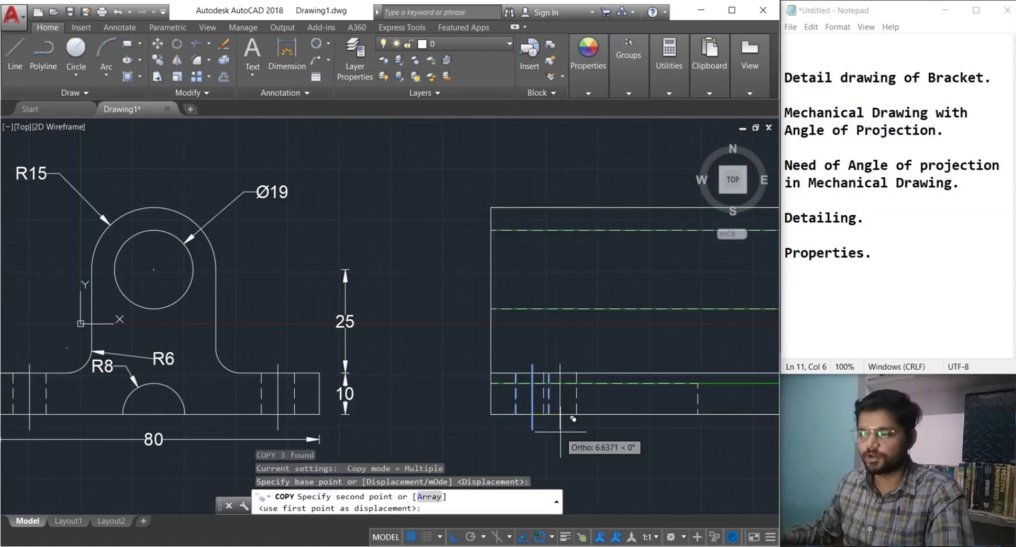
middle_click_drag(560, 431, 204, 379)
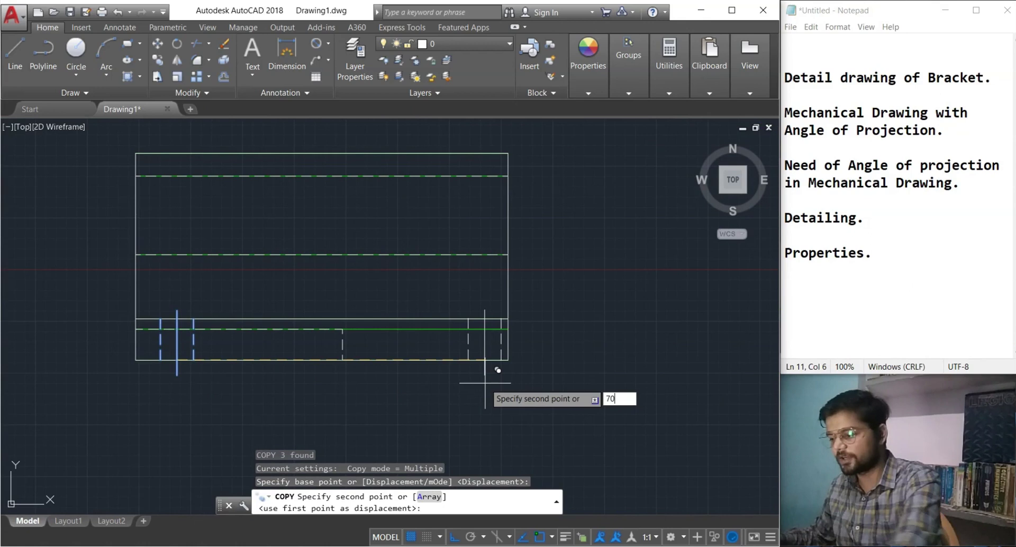
type("70")
key("Return")
key("Escape")
key("Escape")
Turn off the Projection Line layer
middle_click_drag(336, 379, 526, 379)
scroll(437, 355, "down", 2)
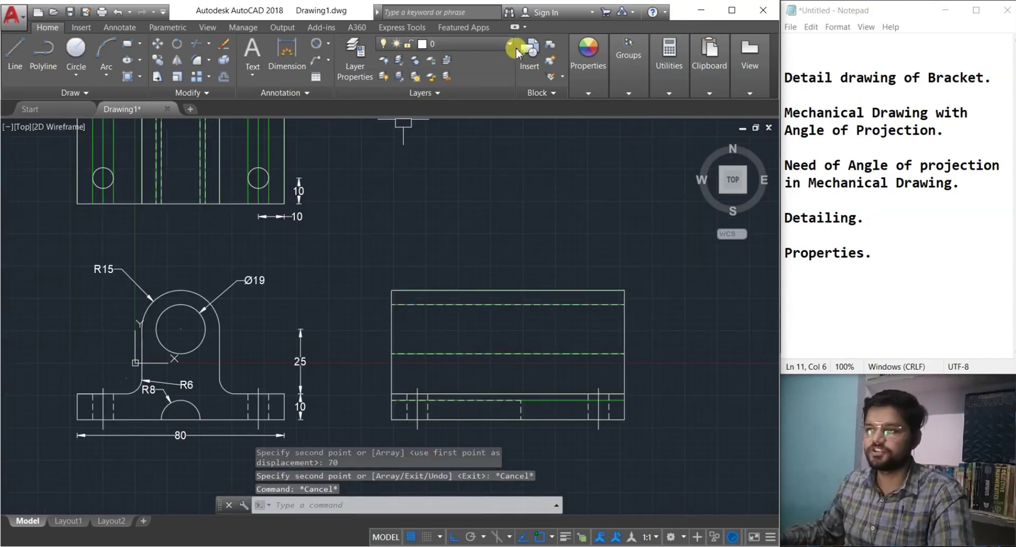
left_click(500, 43)
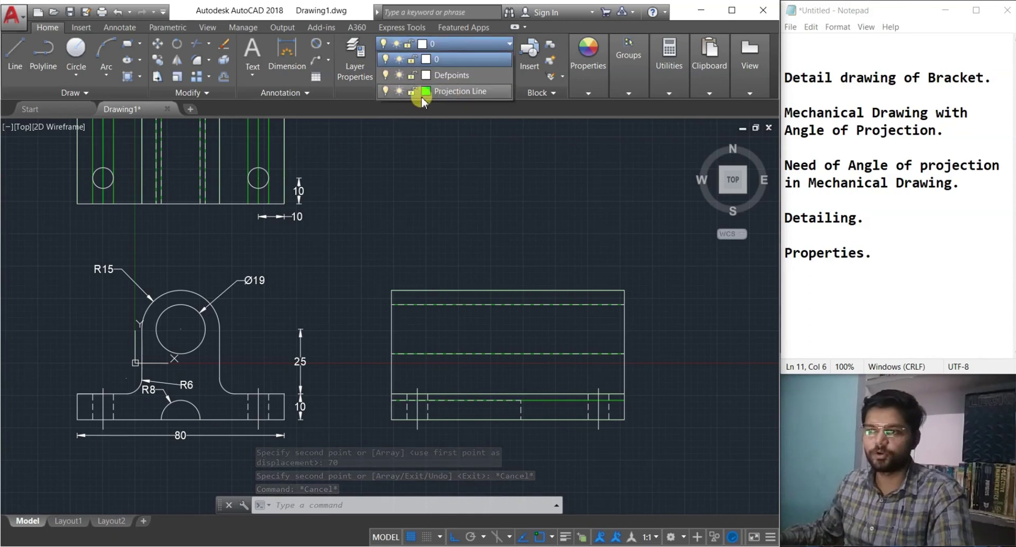
left_click(383, 91)
Add a linear dimension for the side view's overall length below its bottom edge
middle_click_drag(398, 280, 388, 191)
middle_click_drag(350, 293, 431, 363)
scroll(381, 341, "down", 2)
mouse_move(371, 339)
middle_mouse_down()
mouse_move(337, 331)
mouse_move(327, 236)
middle_mouse_up()
scroll(369, 312, "up", 2)
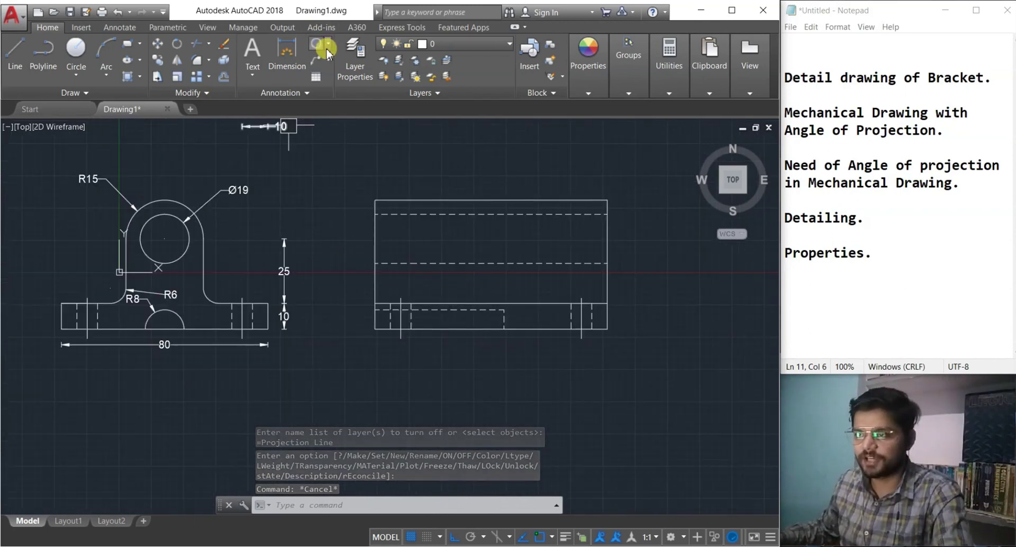
left_click(330, 46)
left_click(339, 66)
scroll(390, 350, "up", 4)
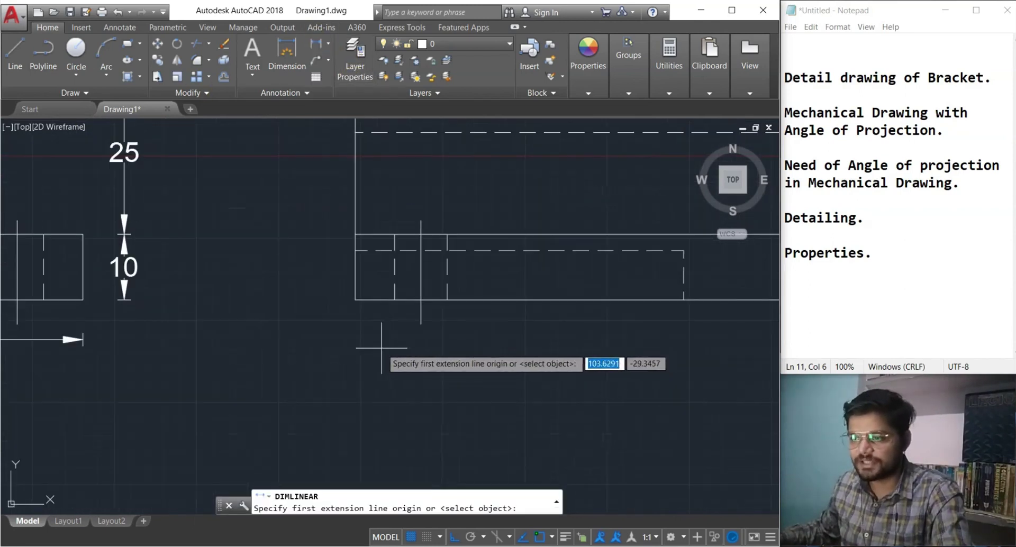
left_click(354, 300)
scroll(397, 359, "down", 2)
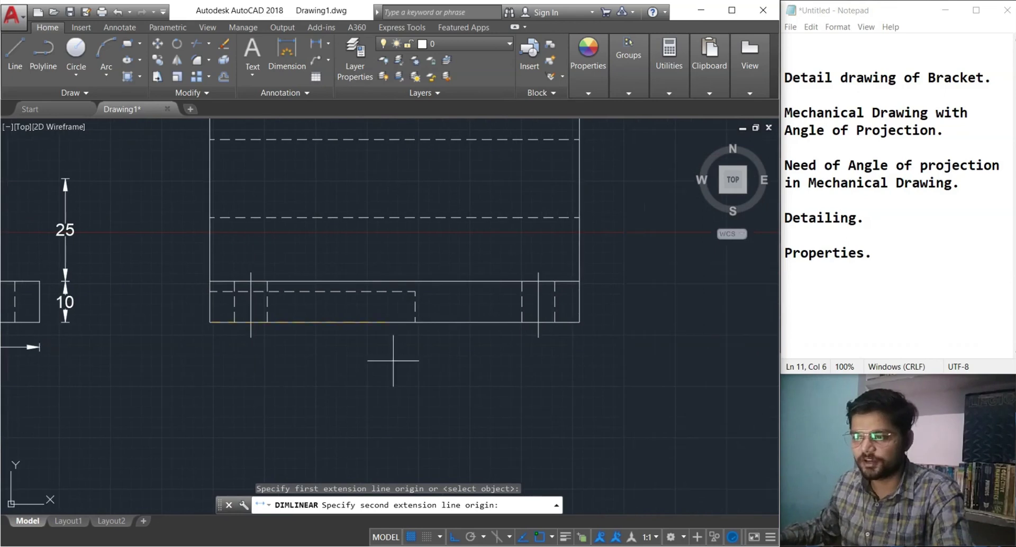
left_click(579, 321)
left_click(529, 355)
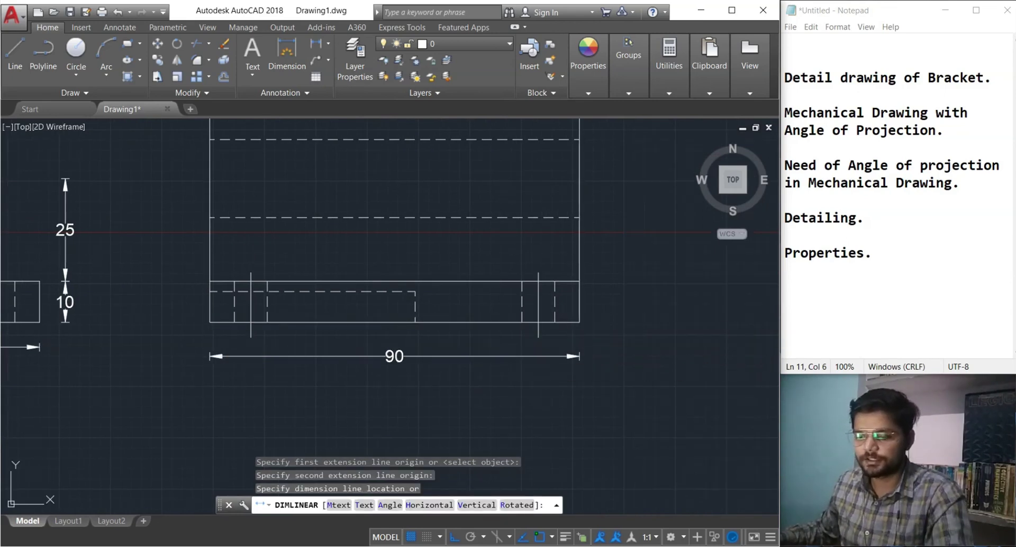
Add a linear dimension for the groove's length between the side view and the overall length dimension
key("space")
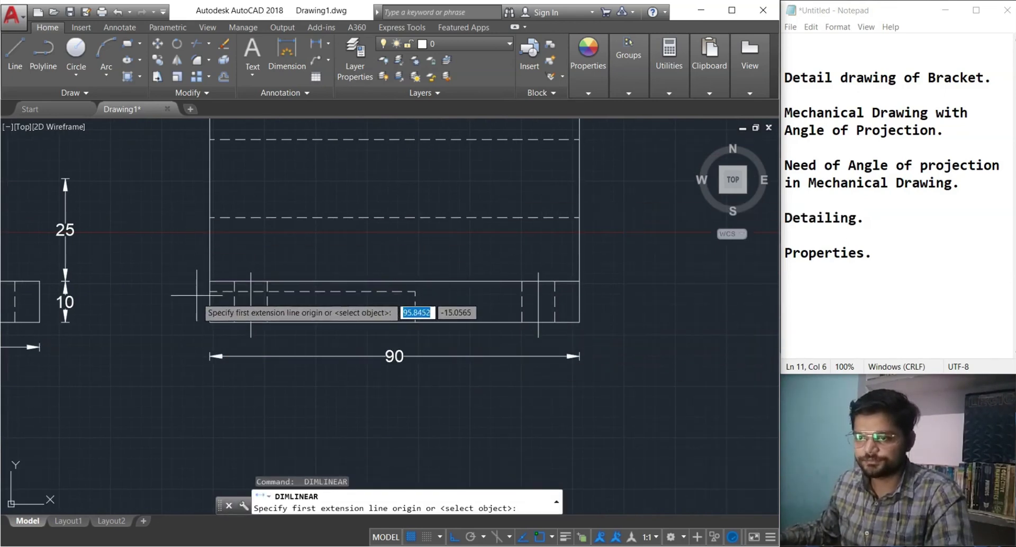
left_click(210, 323)
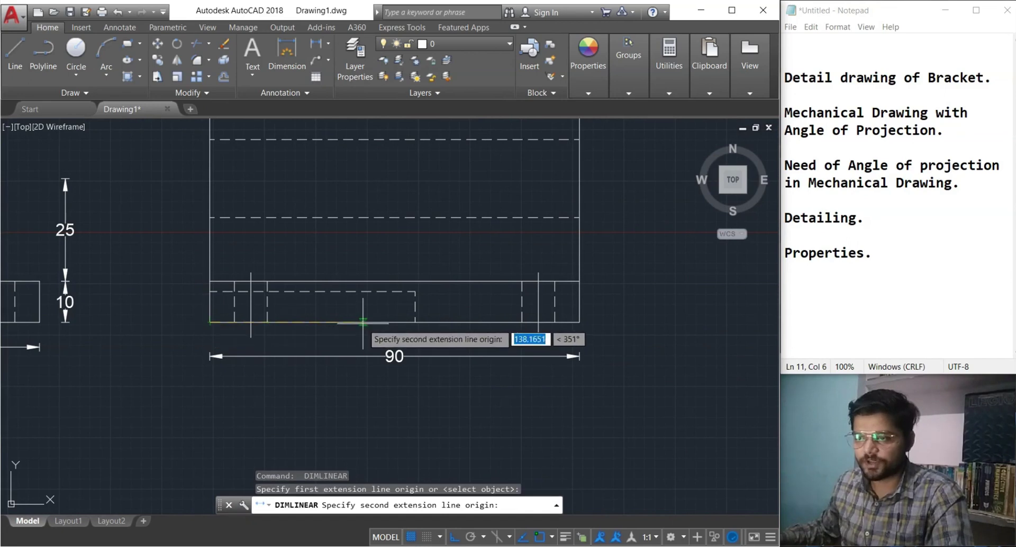
left_click(414, 322)
left_click(405, 337)
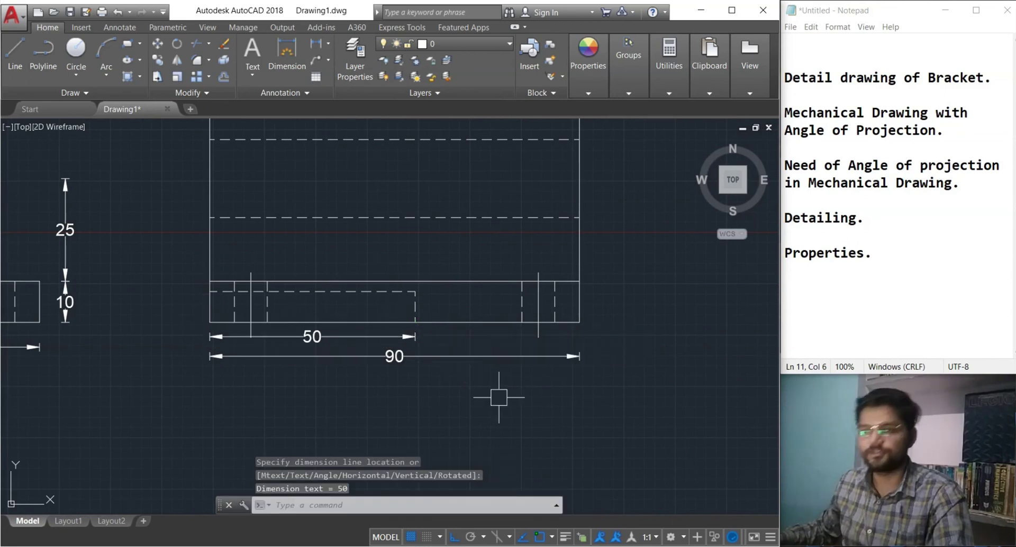
Compare the side view with the PDF and draw a horizontal line from the front view's upper fillet end to the side view's far edge
left_click(582, 543)
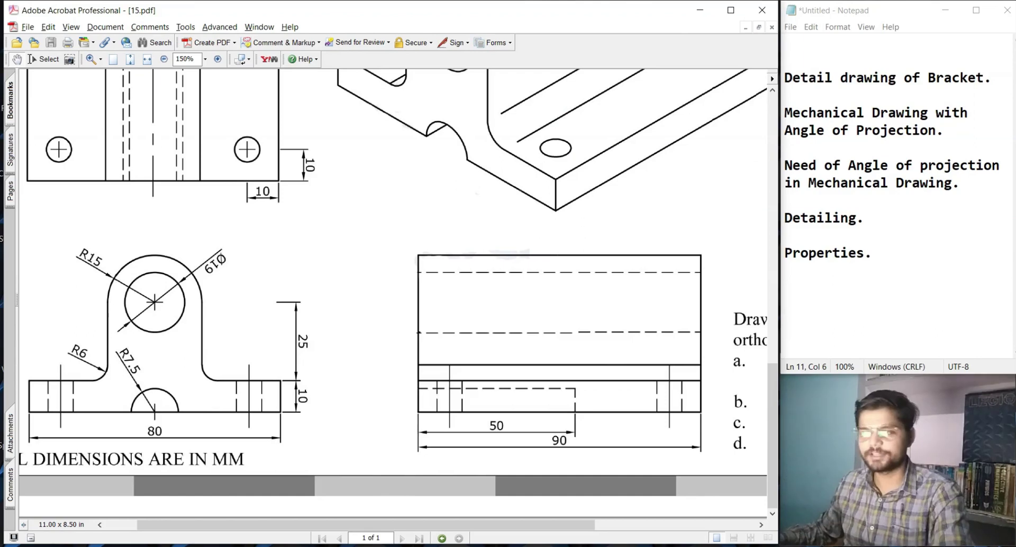
key("alt+Tab")
key("alt+Tab")
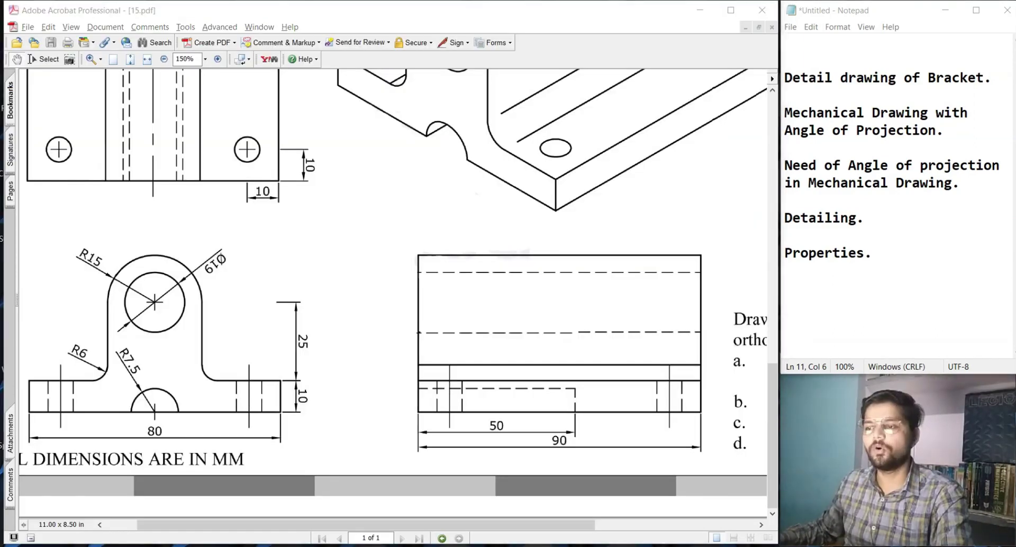
key("alt+Tab")
key("alt+Tab")
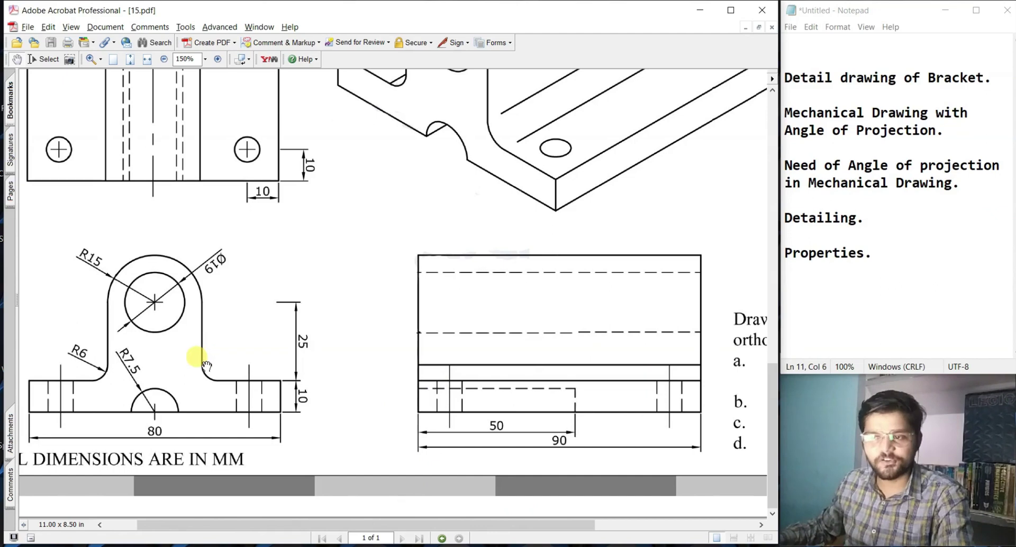
key("alt+Tab")
scroll(237, 352, "up", 4)
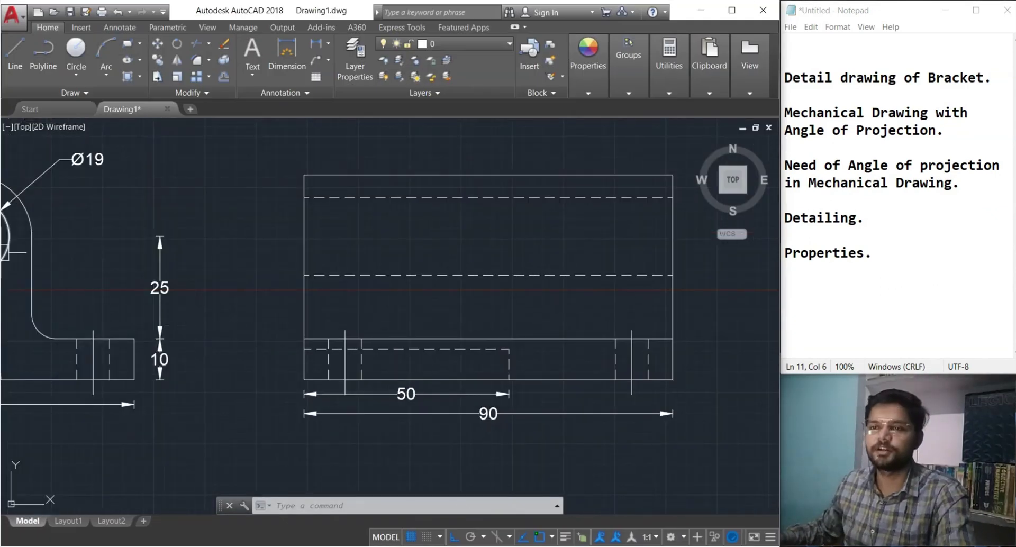
left_click(15, 58)
middle_click_drag(30, 328, 84, 350)
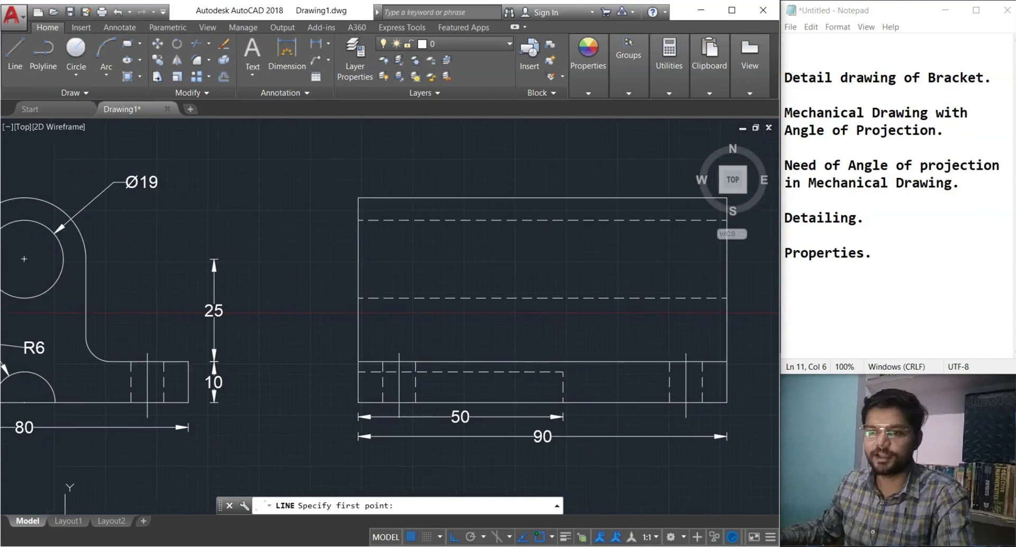
left_click(85, 336)
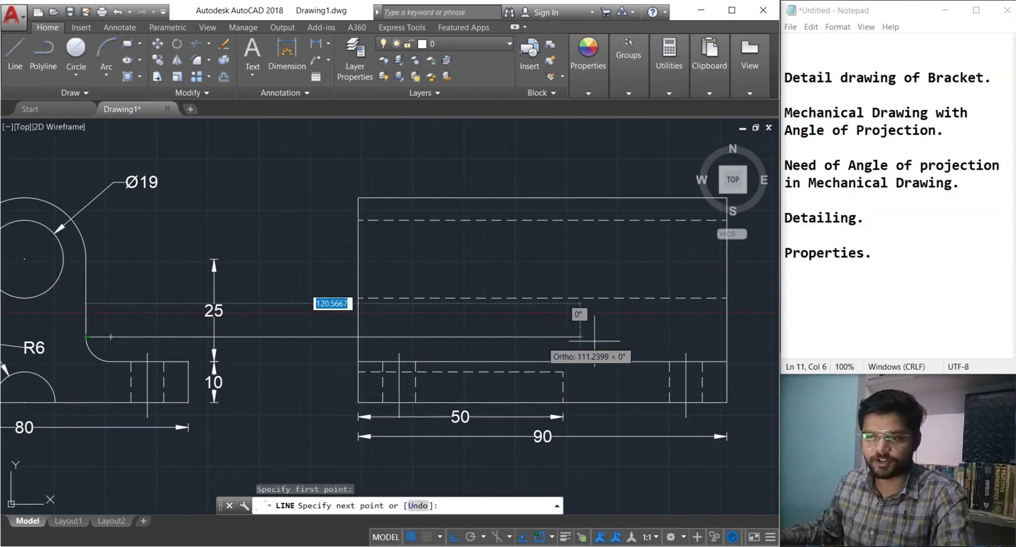
left_click(726, 337)
key("Escape")
key("Escape")
Trim away the part of the fillet projection line lying between the front view and the side view
type("tr")
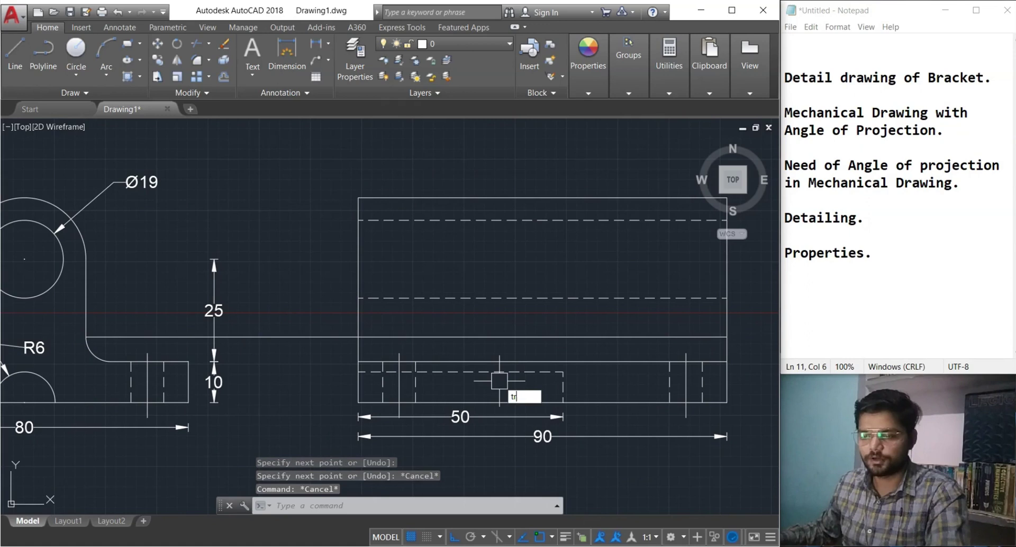
key("Return")
key("Return")
key("Escape")
scroll(428, 367, "down", 4)
scroll(428, 367, "up", 3)
scroll(371, 365, "down", 2)
mouse_move(492, 274)
middle_mouse_down()
mouse_move(476, 347)
mouse_move(488, 279)
middle_mouse_up()
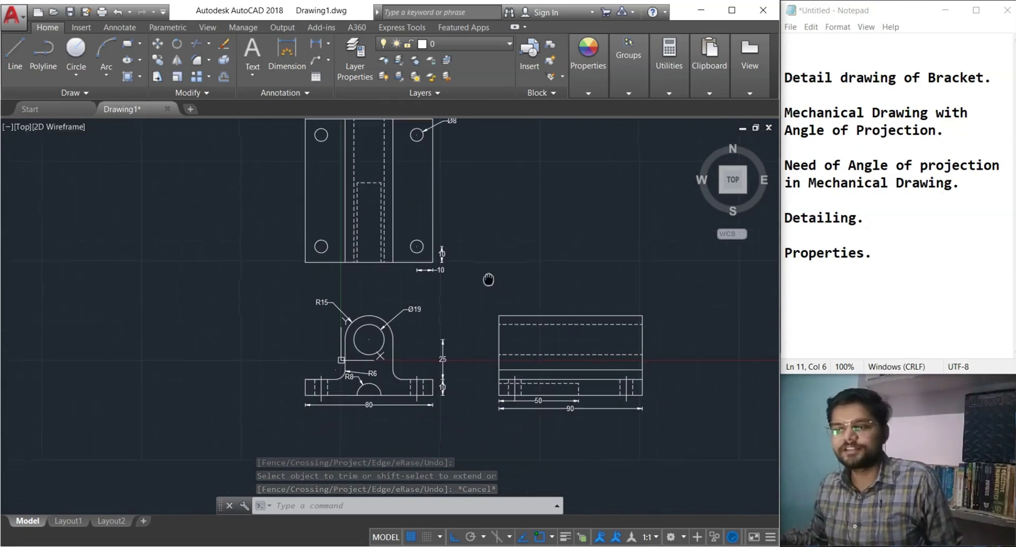
Review the bracket's top, front and side views, checking their alignment, hidden lines and dimensions, including the front view up close
mouse_move(443, 358)
middle_mouse_down()
mouse_move(439, 391)
mouse_move(431, 371)
mouse_move(430, 385)
middle_mouse_up()
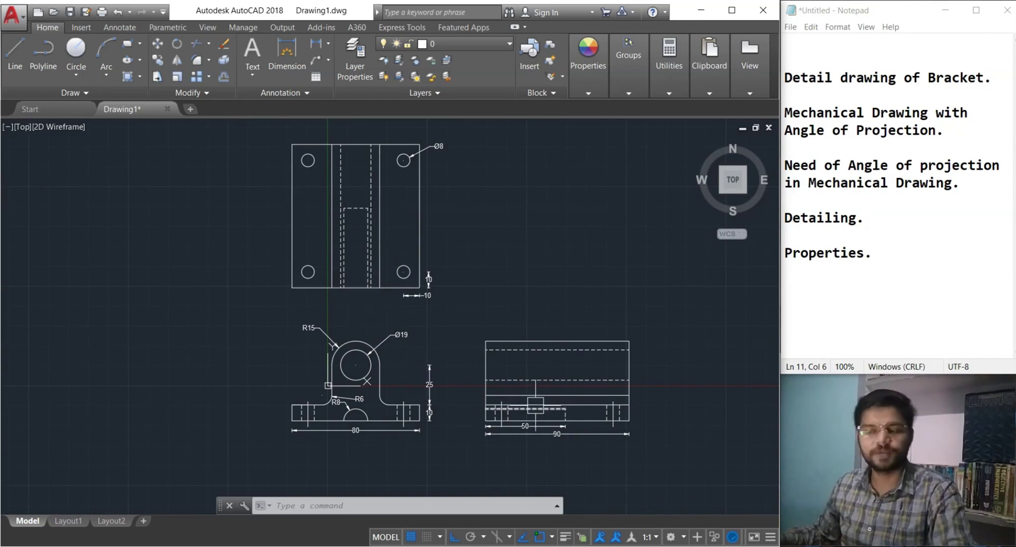
scroll(448, 418, "down", 2)
scroll(442, 405, "up", 4)
mouse_move(418, 365)
middle_mouse_down()
mouse_move(396, 360)
mouse_move(421, 340)
mouse_move(400, 354)
middle_mouse_up()
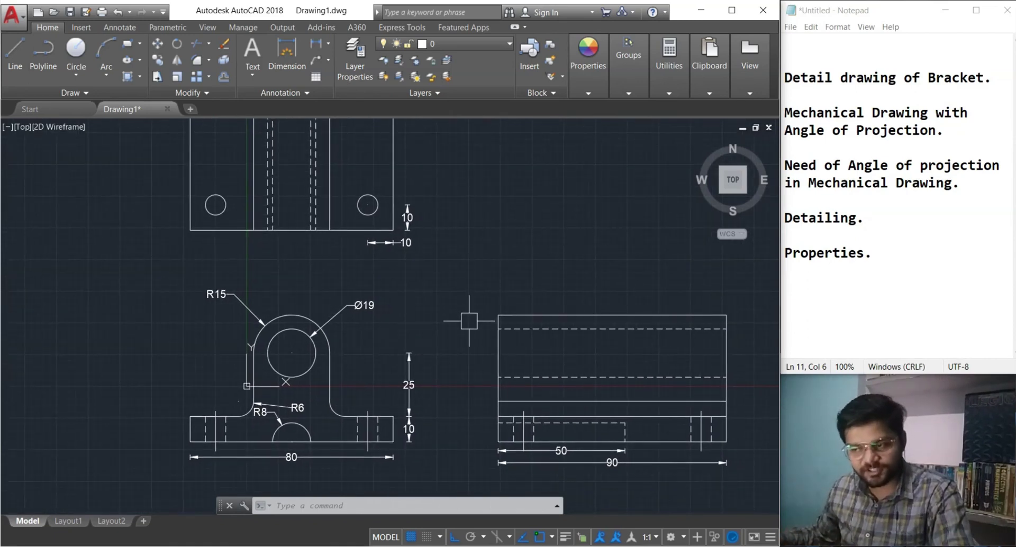
scroll(397, 312, "down", 2)
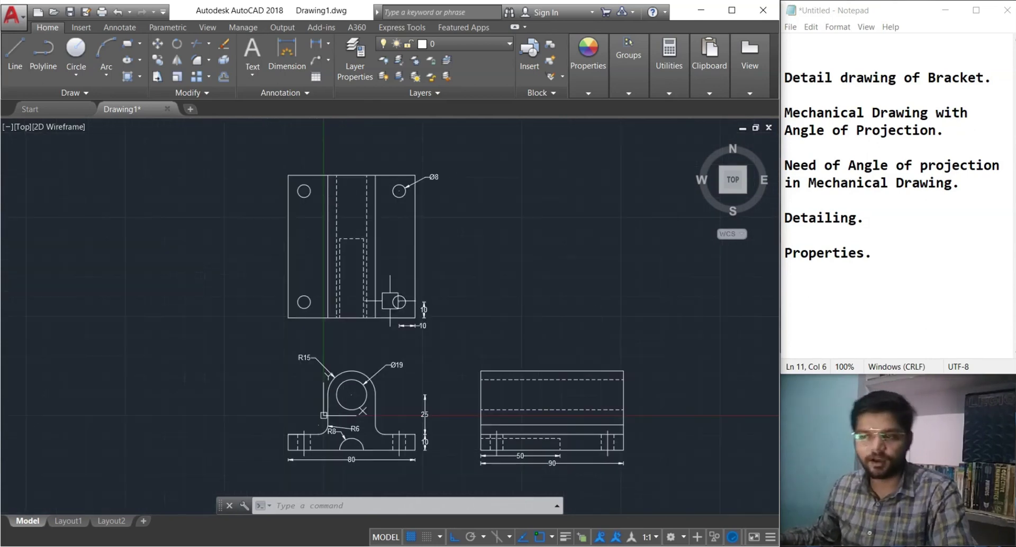
middle_click_drag(423, 334, 433, 246)
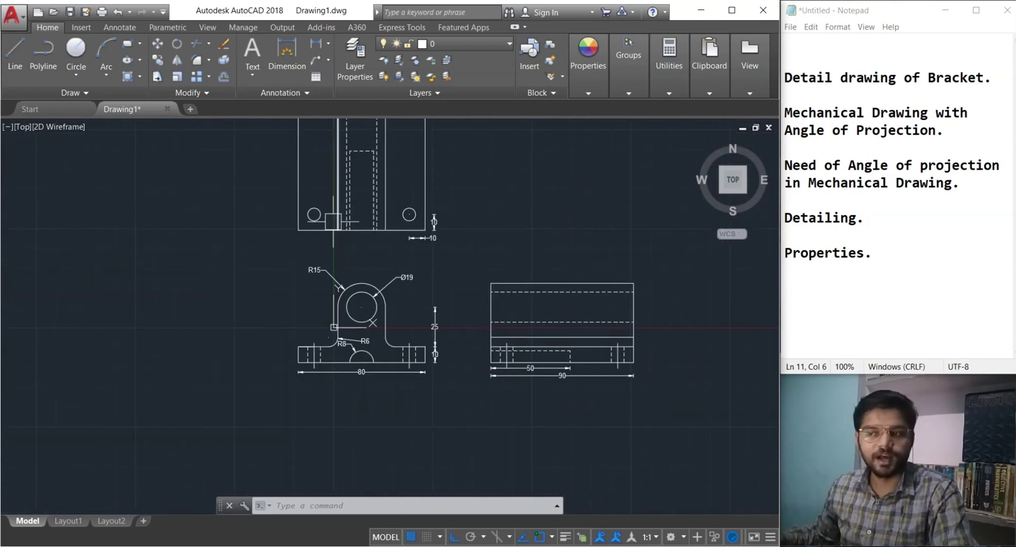
middle_click_drag(340, 449, 351, 424)
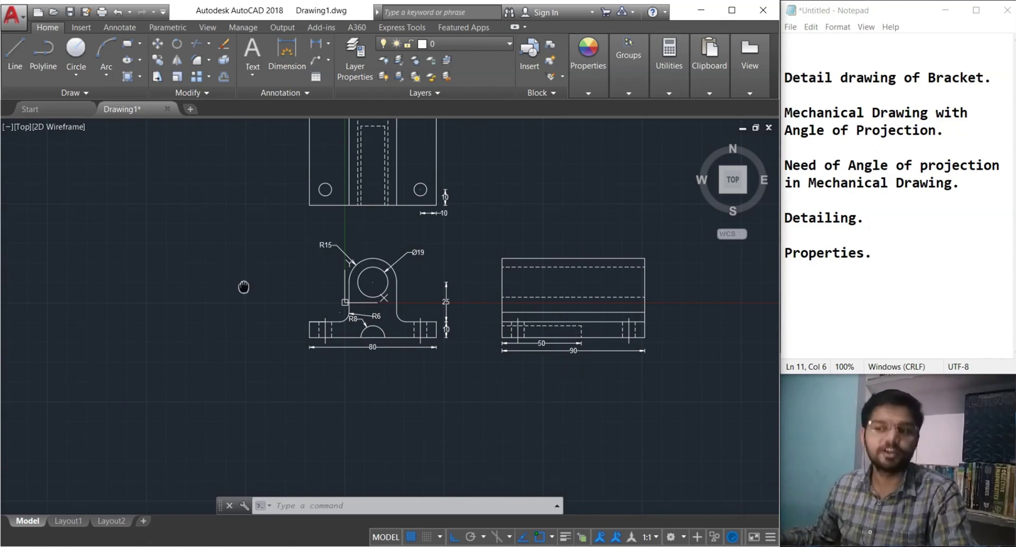
middle_click_drag(244, 283, 228, 409)
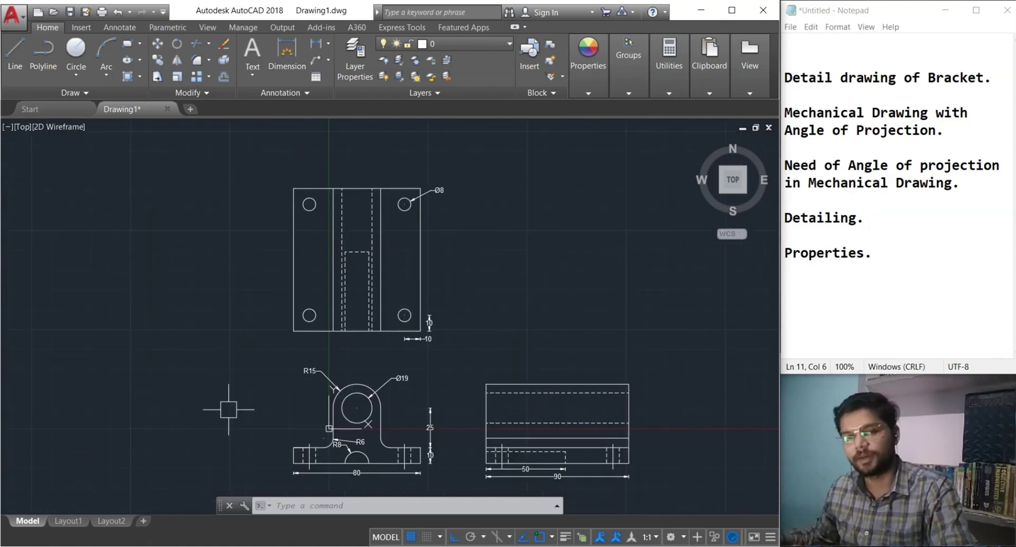
middle_click_drag(227, 420, 227, 362)
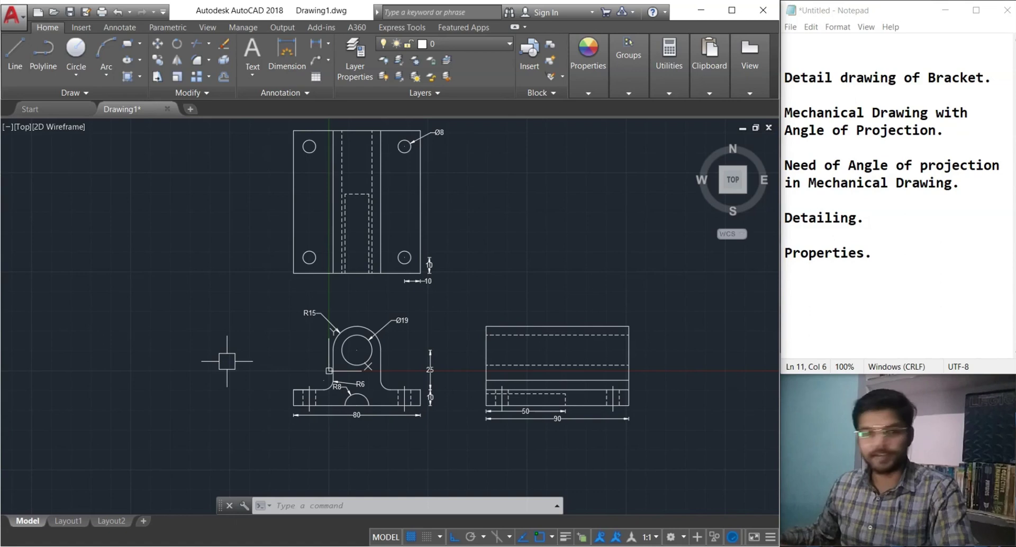
middle_click_drag(350, 349, 325, 361)
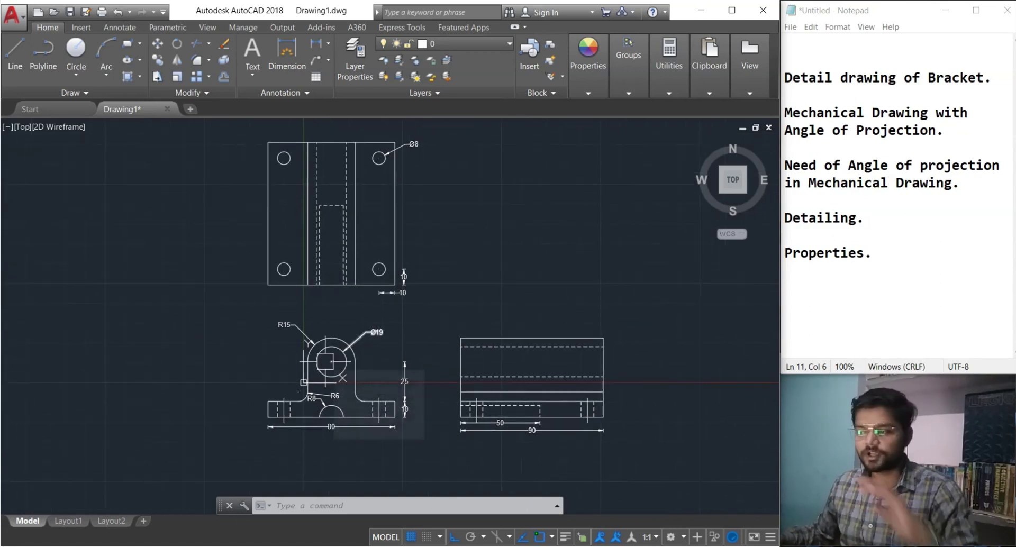
scroll(357, 393, "up", 4)
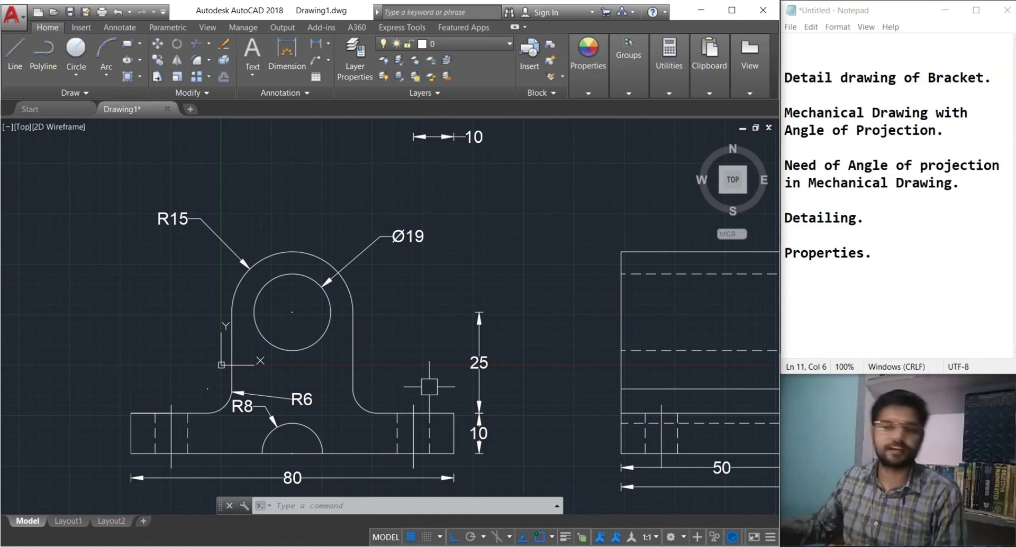
scroll(244, 349, "down", 4)
mouse_move(327, 323)
middle_mouse_down()
mouse_move(335, 371)
mouse_move(357, 405)
middle_mouse_up()
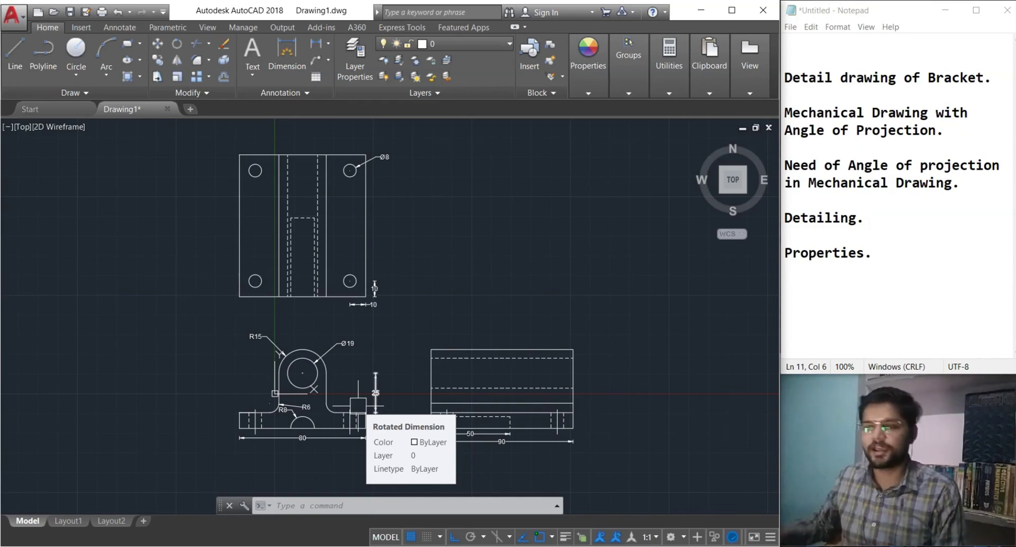
middle_click_drag(429, 376, 443, 383)
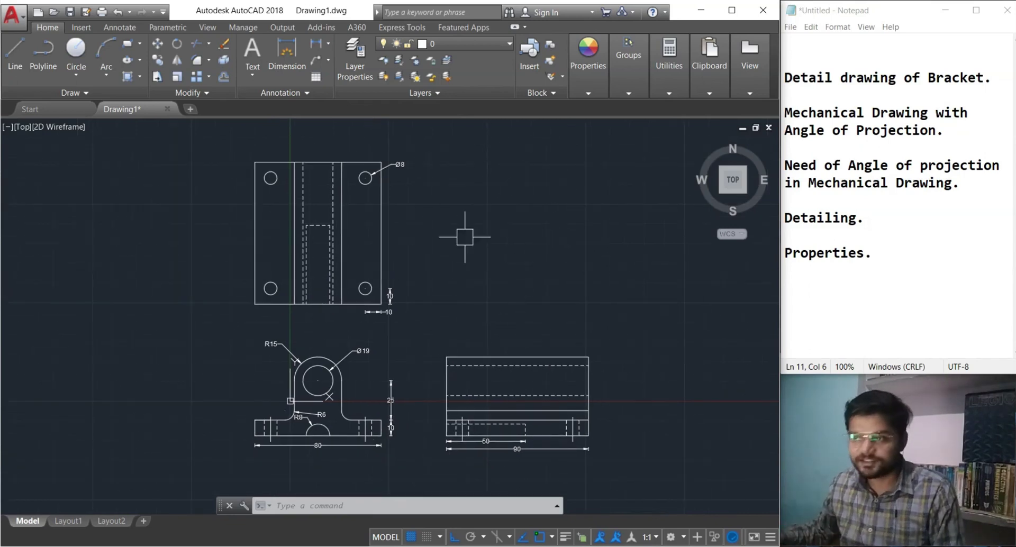